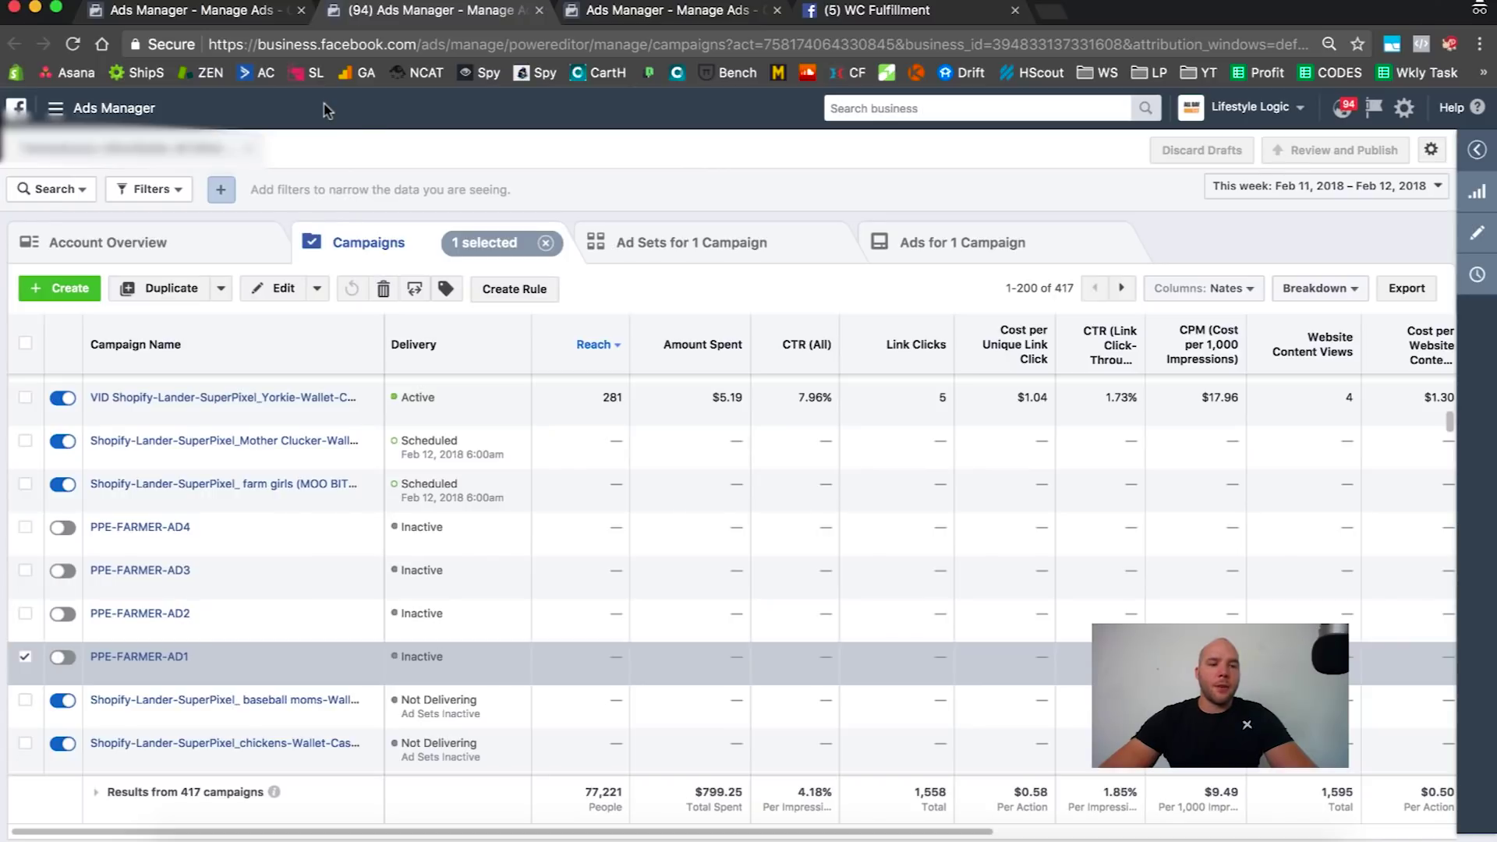
- Create a new campaign named WC-FARMER-3Designs-Split with the Conversions objective
click(71, 290)
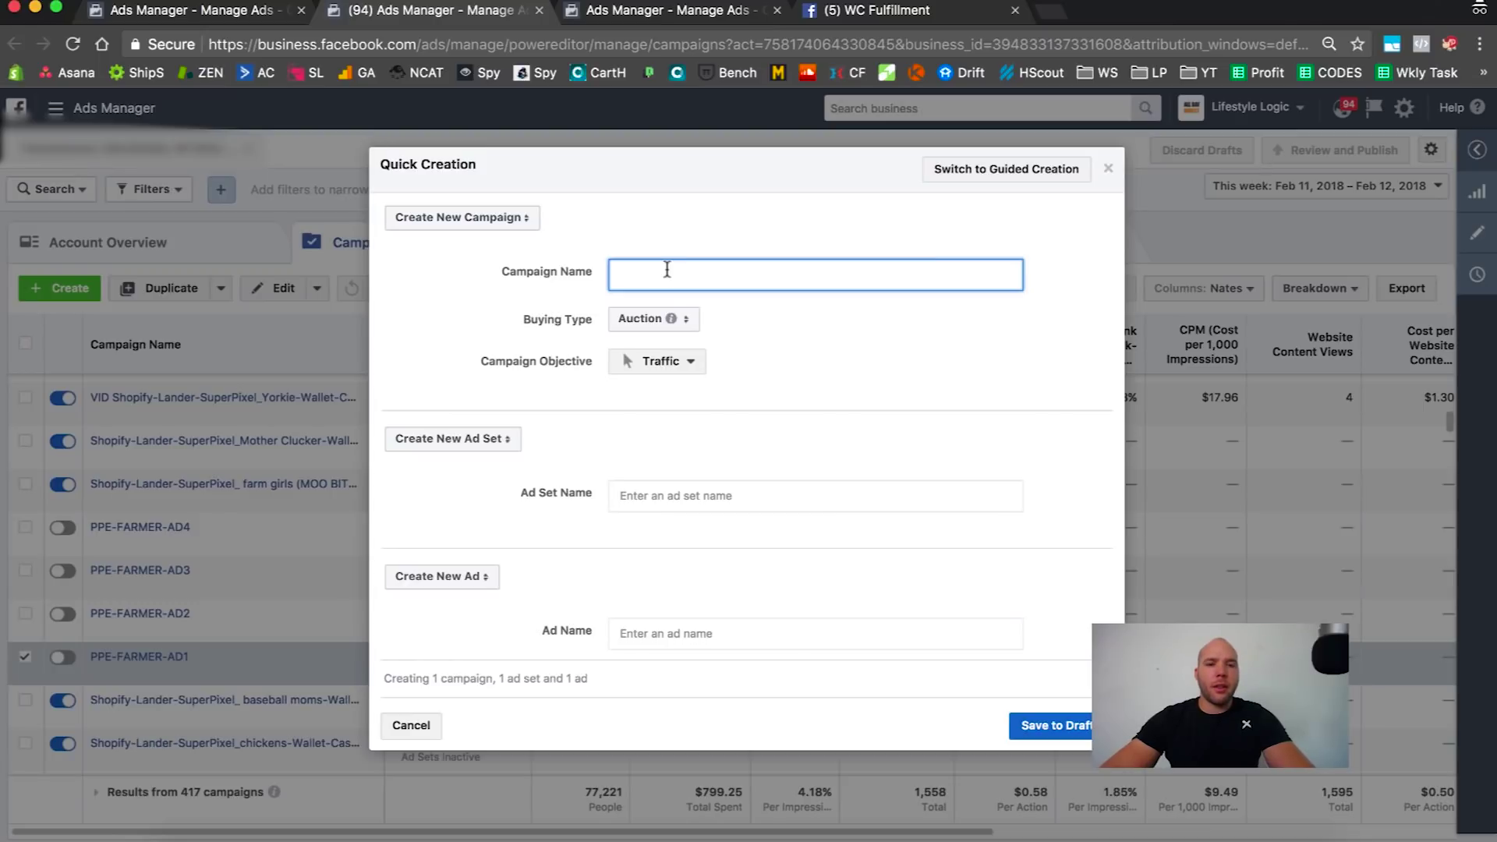
text(WC-FARMER-3DEsig)
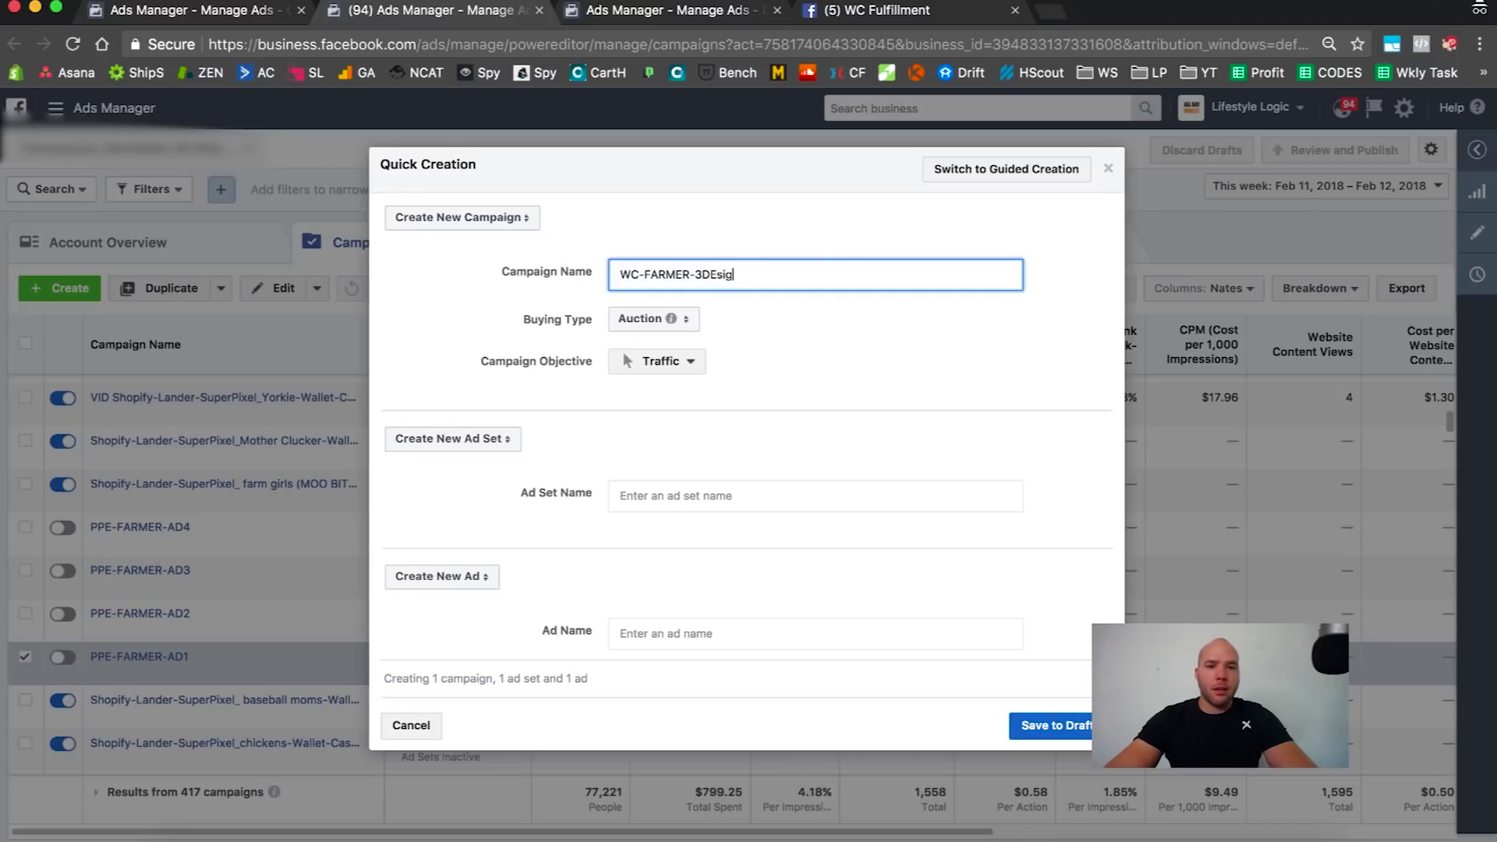
key(BackSpace)
key(BackSpace)
key(BackSpace)
key(BackSpace)
text(esigns-)
click(647, 361)
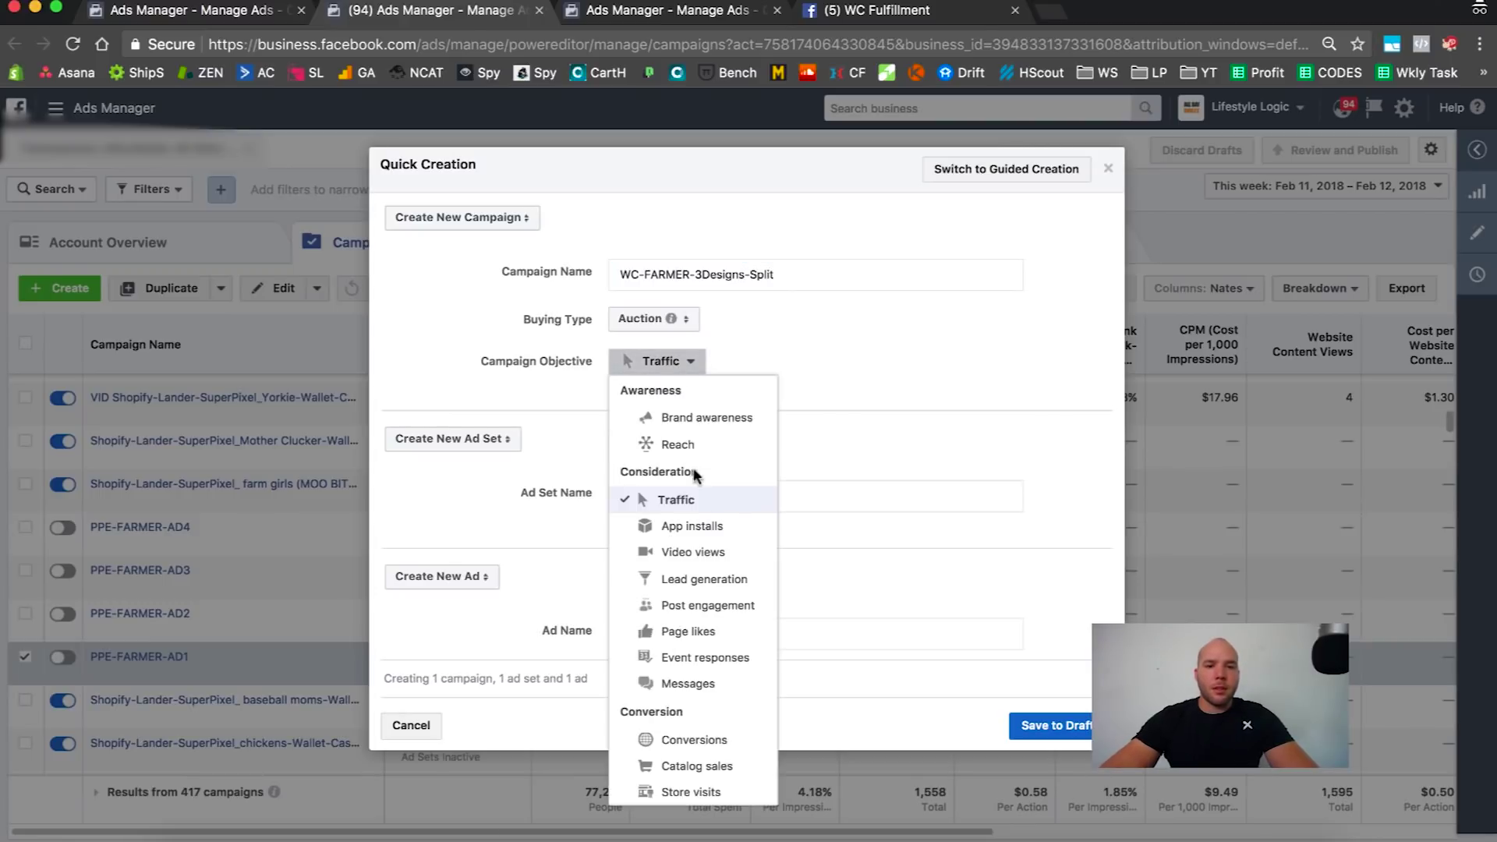
click(725, 747)
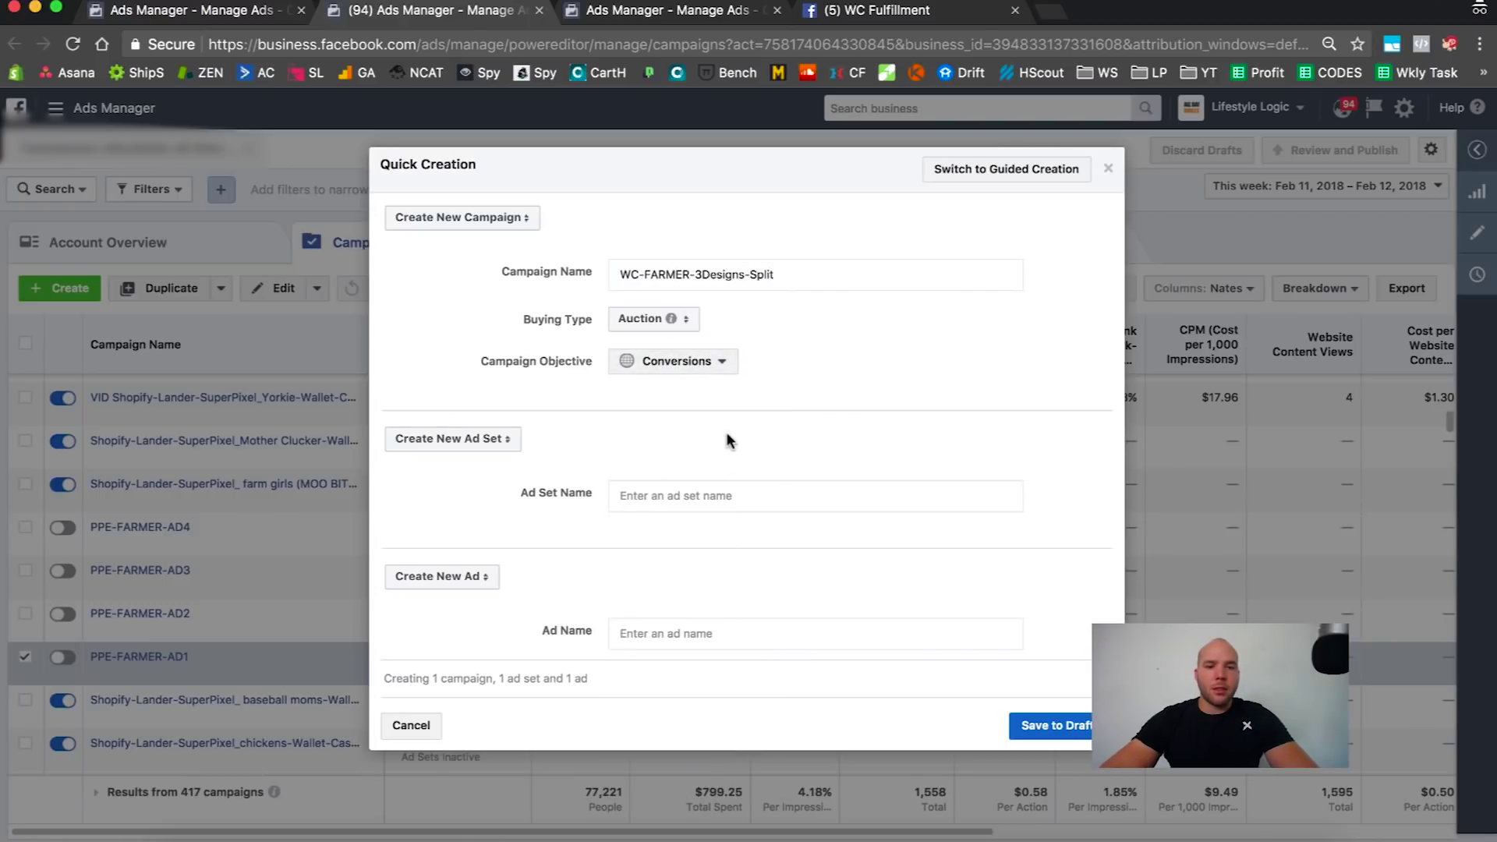
- Name the new ad set adset1 and the new ad ad1, and save the campaign to drafts
click(711, 500)
text(adset1)
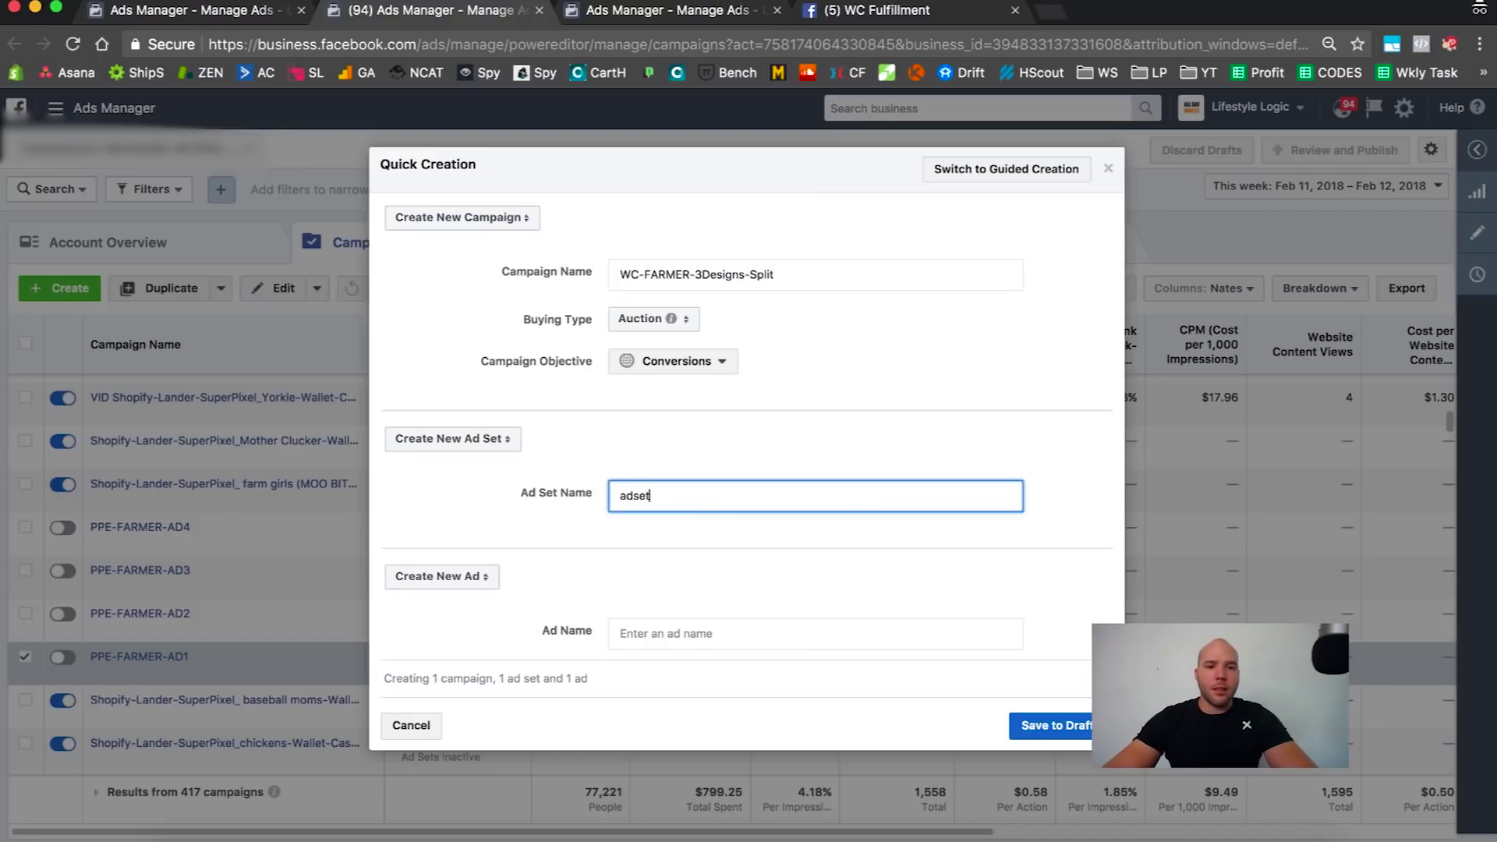
click(677, 633)
text(adser)
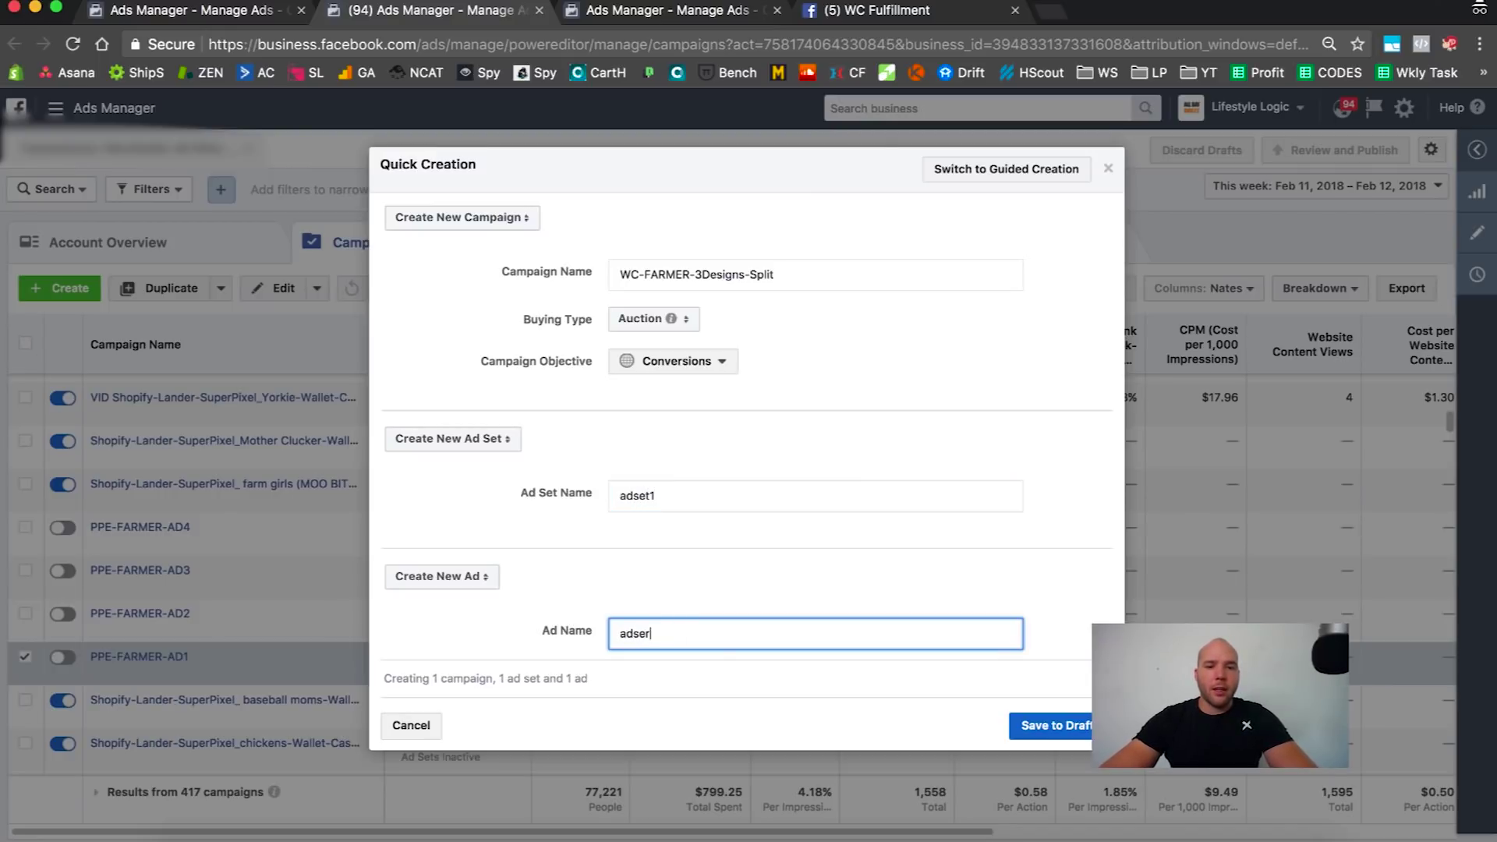
key(BackSpace)
key(BackSpace)
key(BackSpace)
text(1)
click(1056, 727)
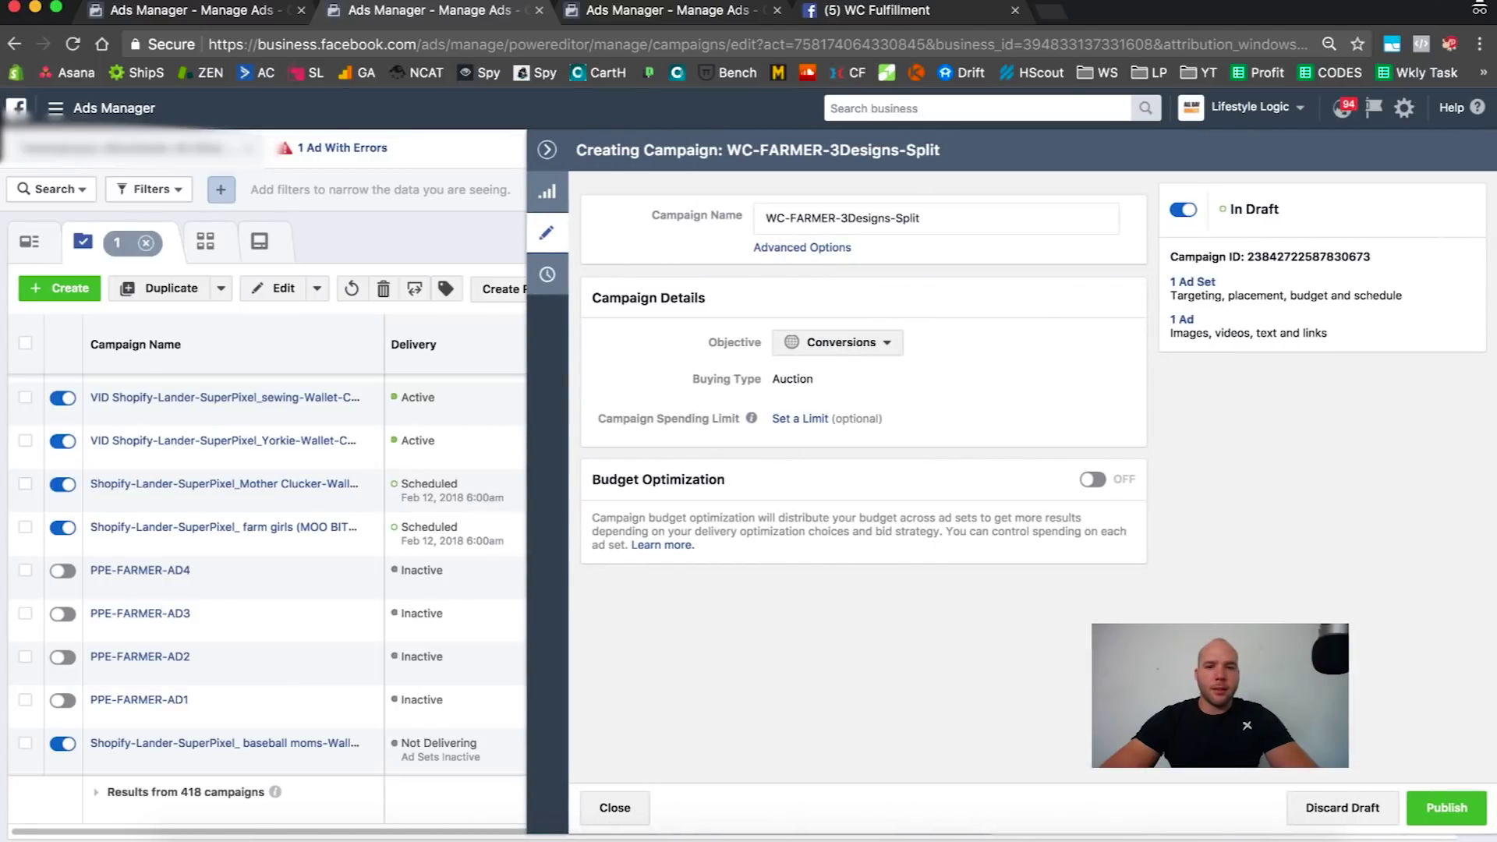
- Close the campaign editor and open the ad sets of the draft campaign WC-FARMER-3Designs-Split
click(613, 808)
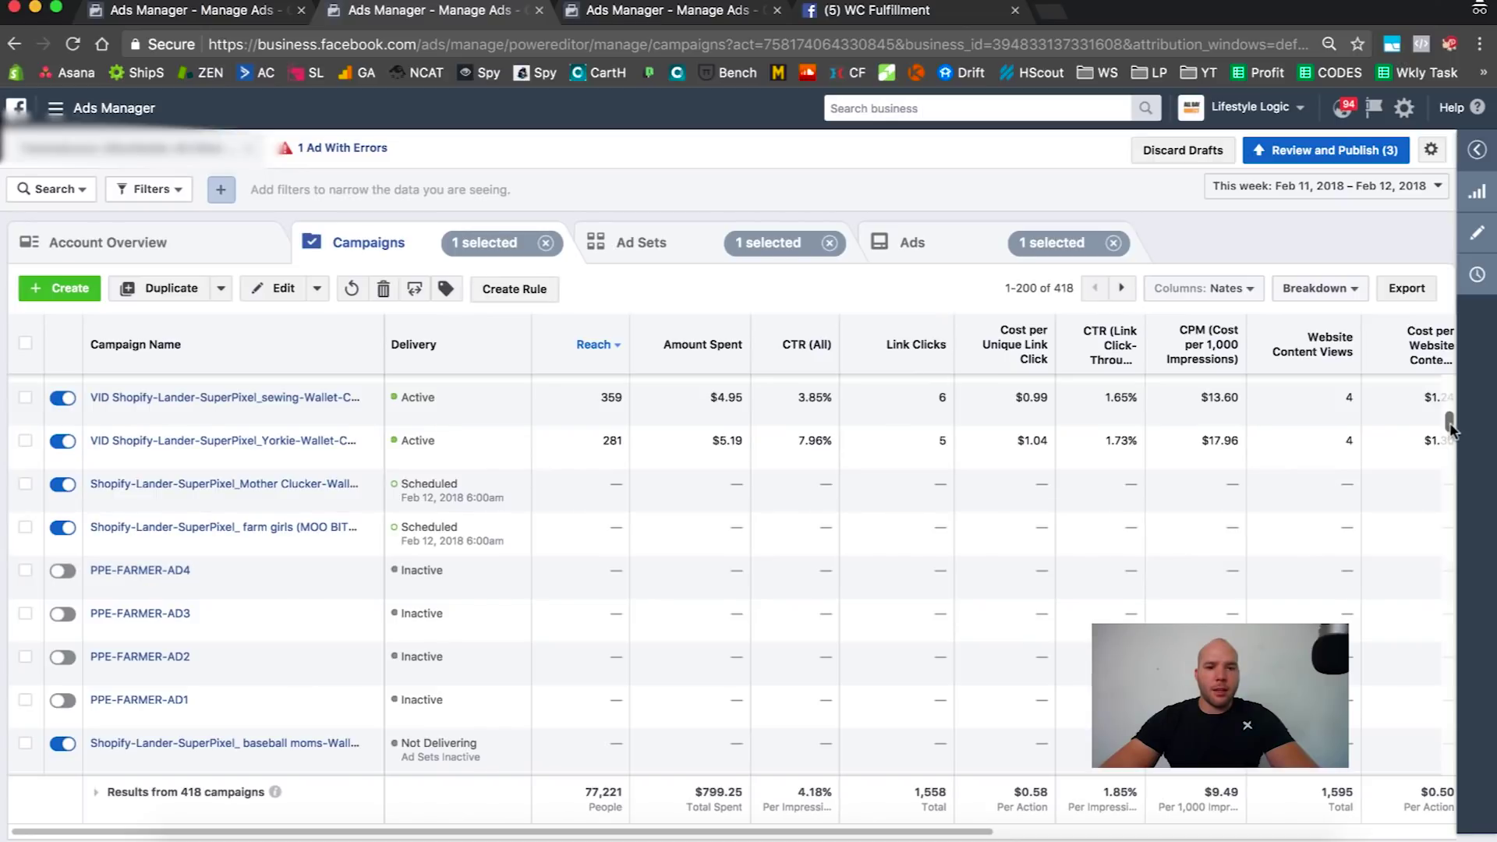
drag(1451, 425, 1451, 388)
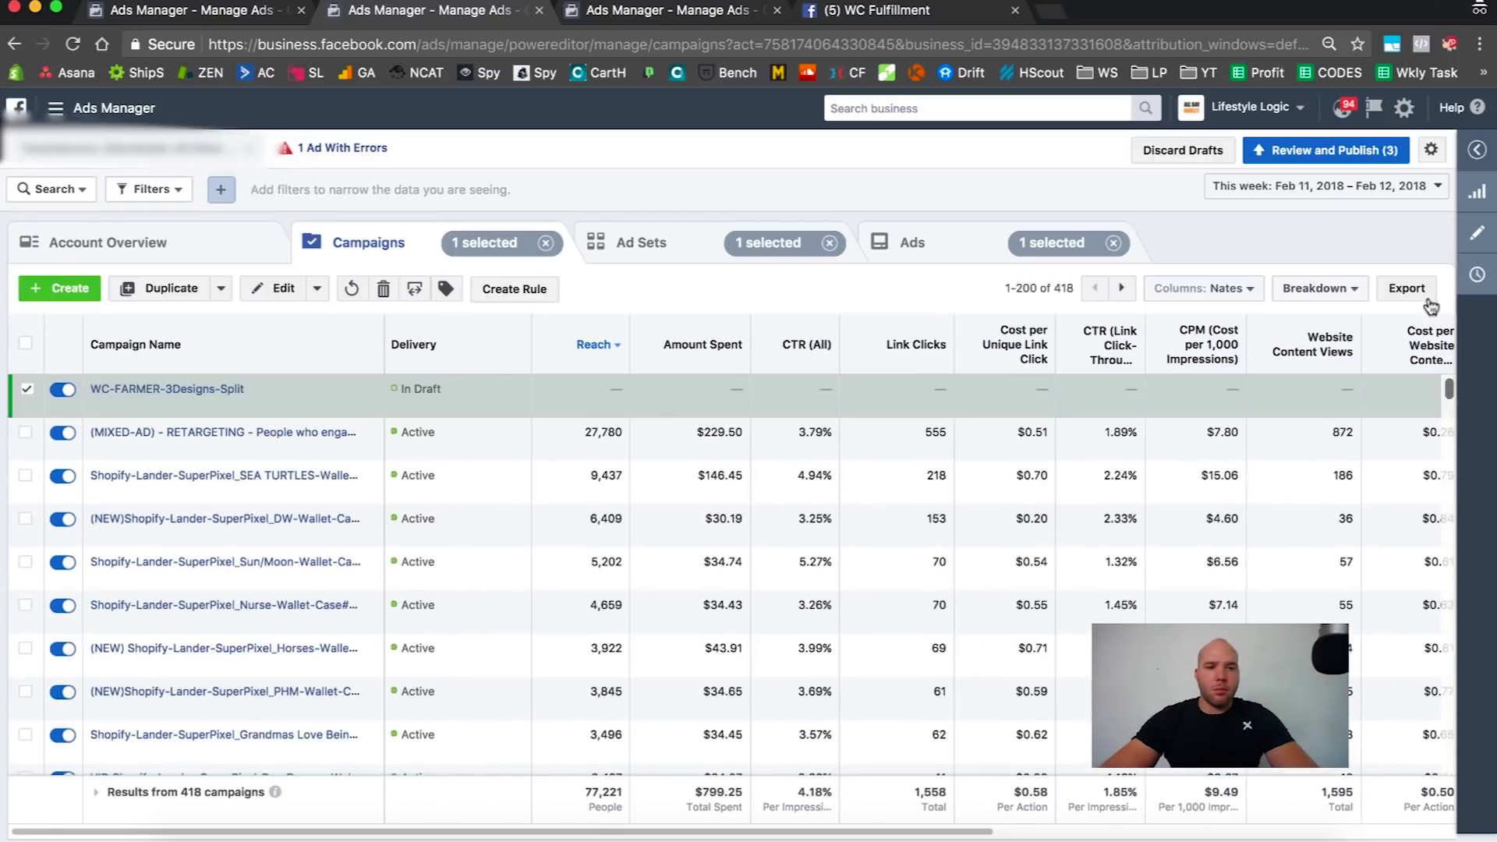
click(208, 387)
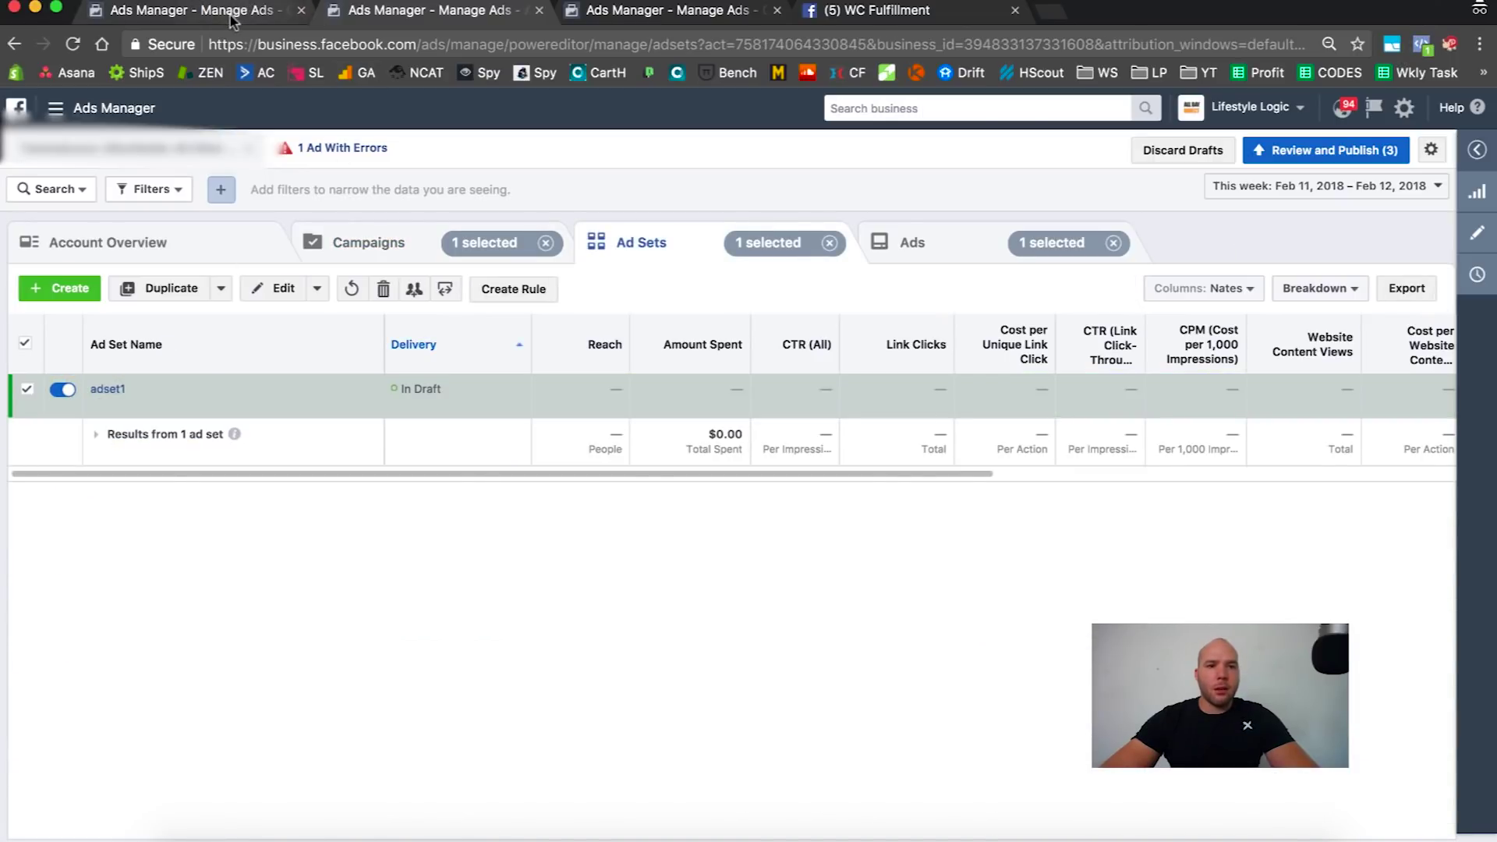
- In the other Ads Manager browser tab, open the existing non-draft adset1 of campaign PPE-FARMER-AD2 for editing
key(super+bracketleft)
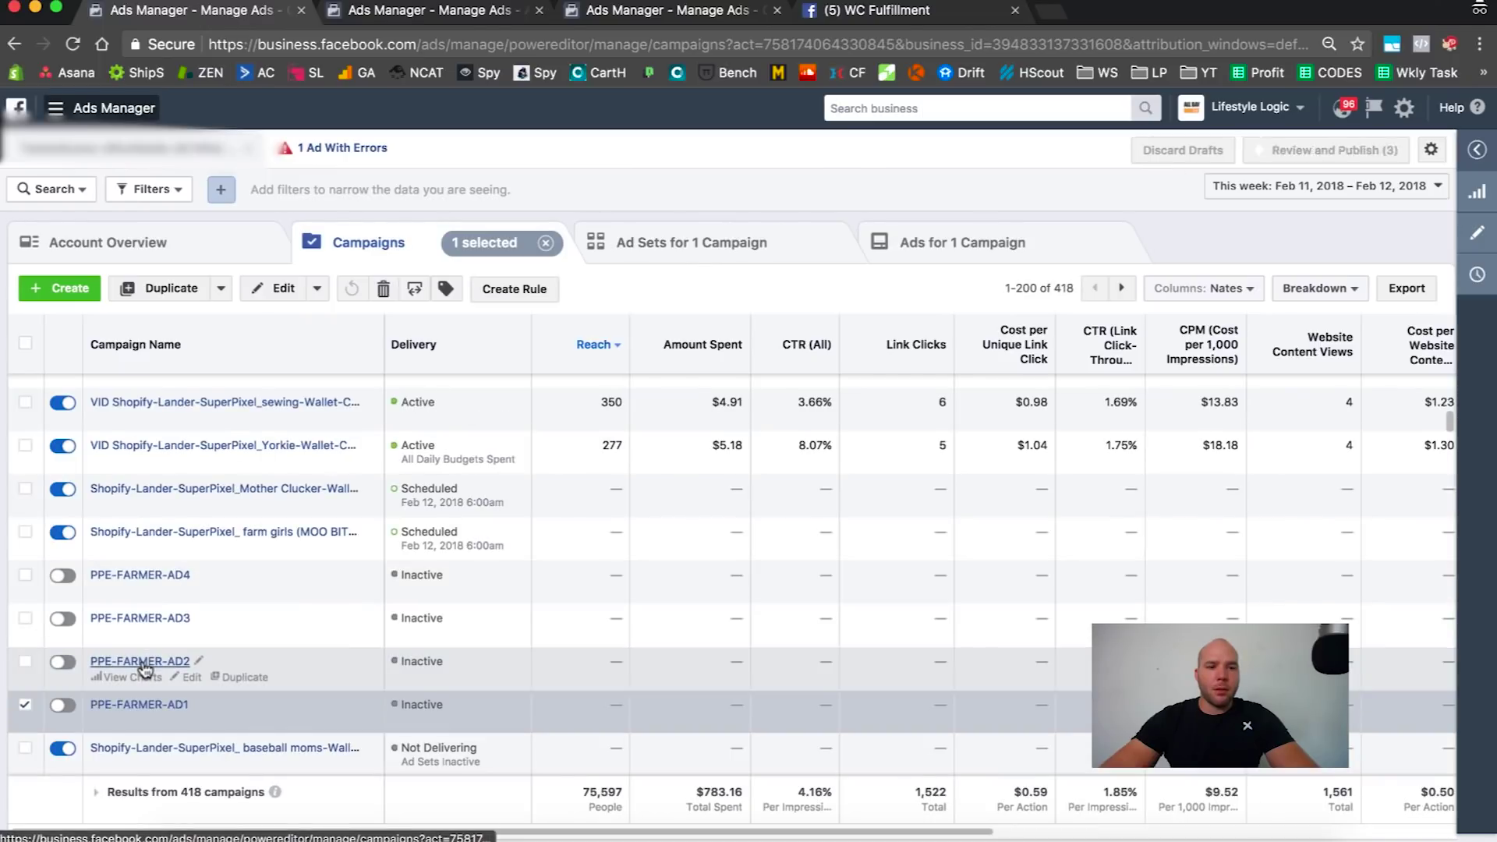
click(141, 662)
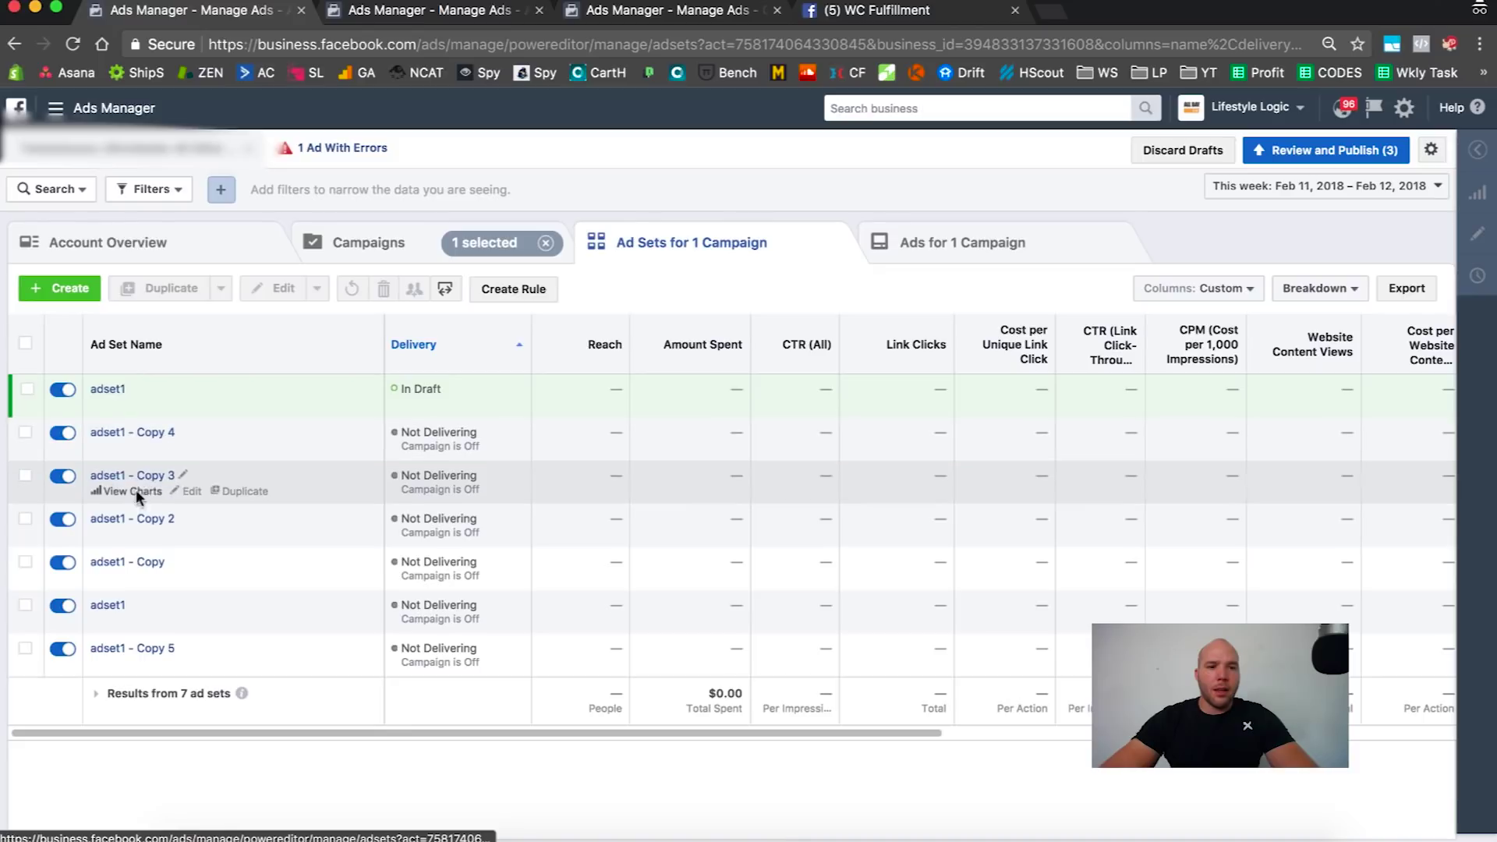
click(24, 607)
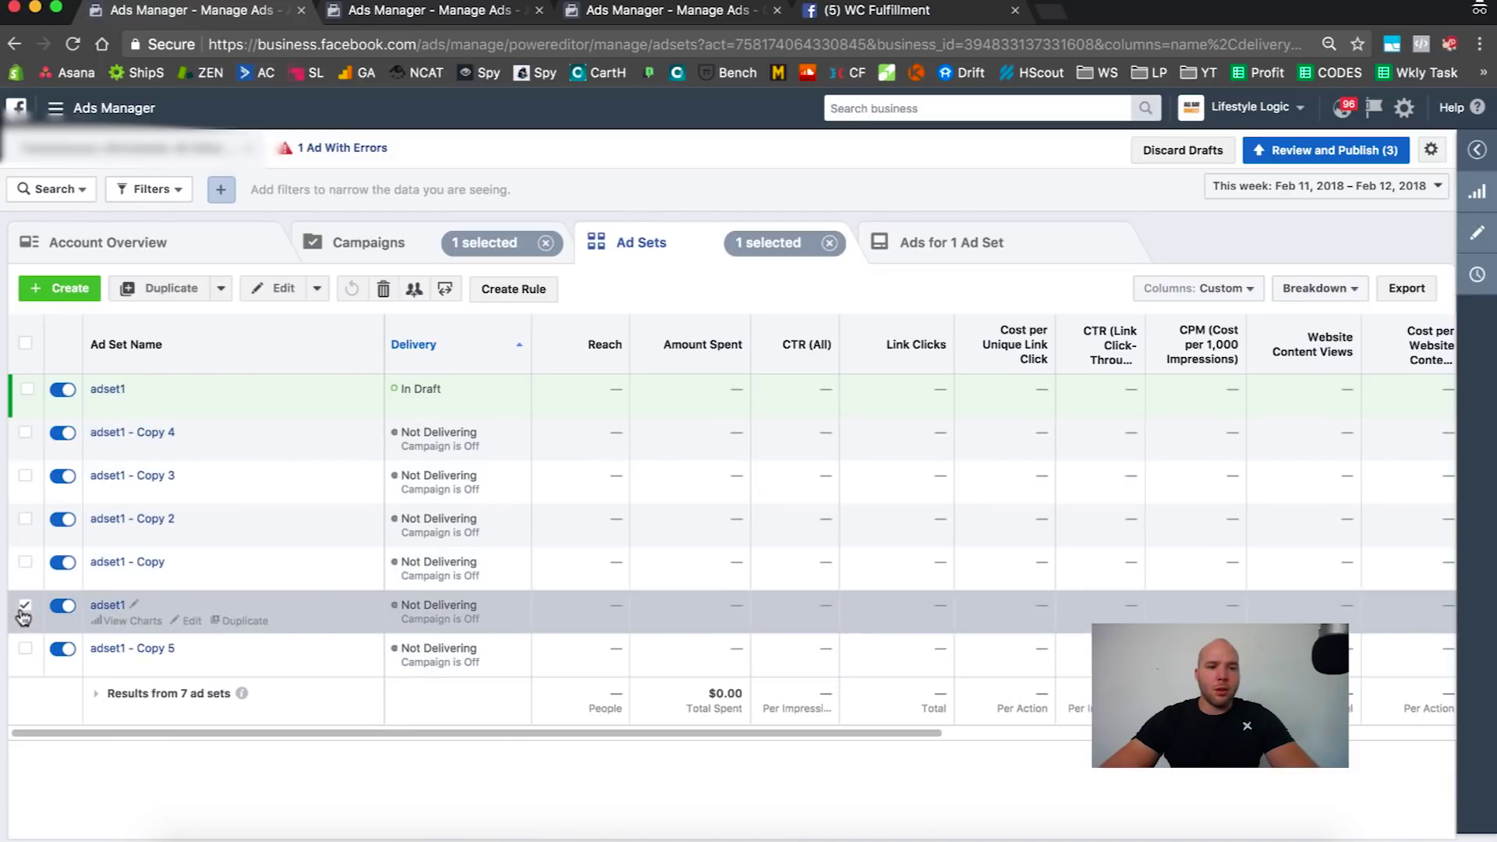
click(1477, 233)
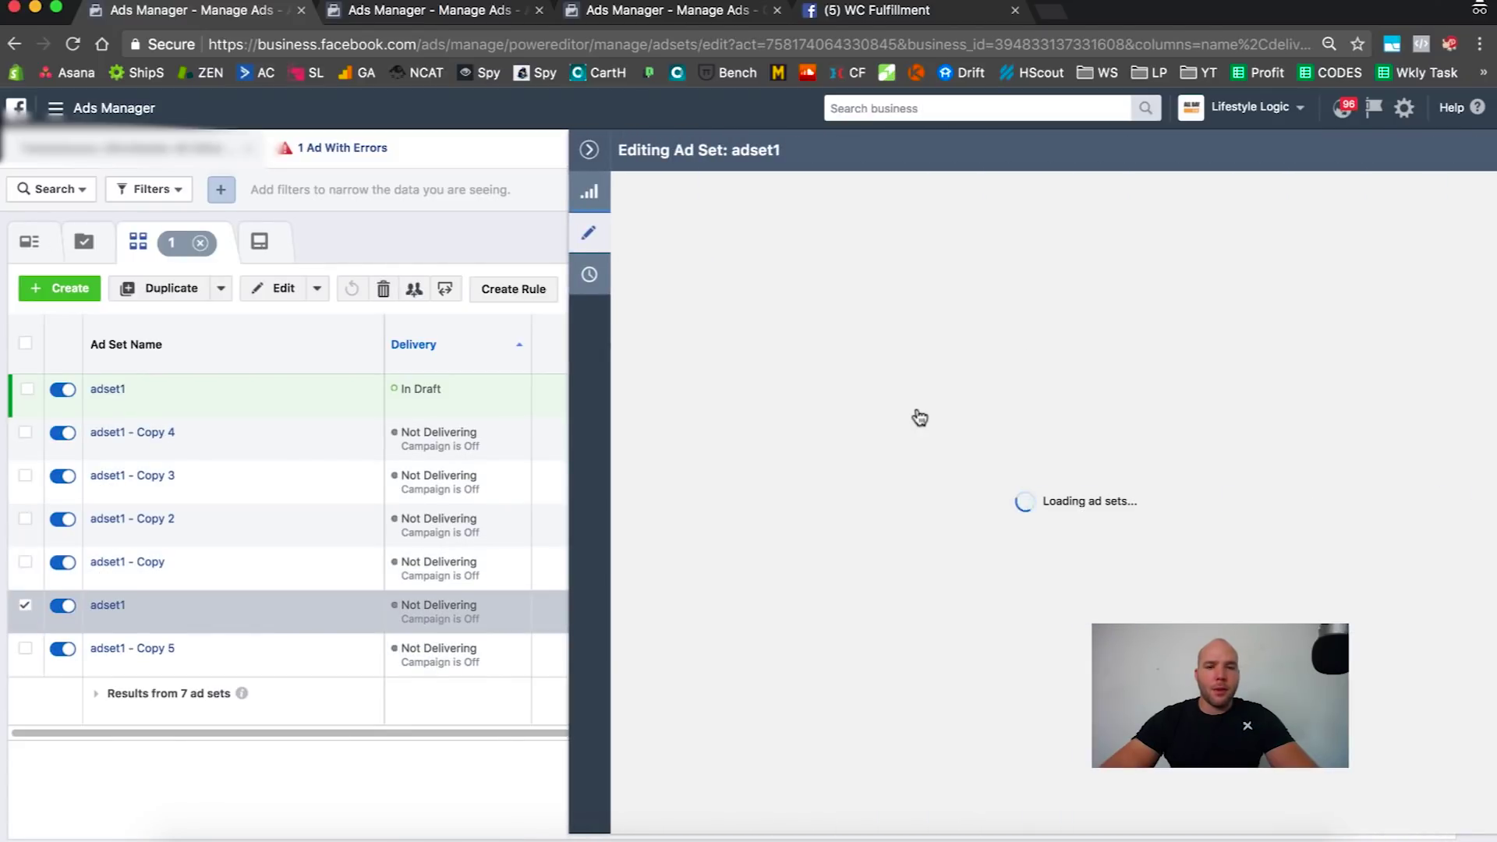
click(548, 232)
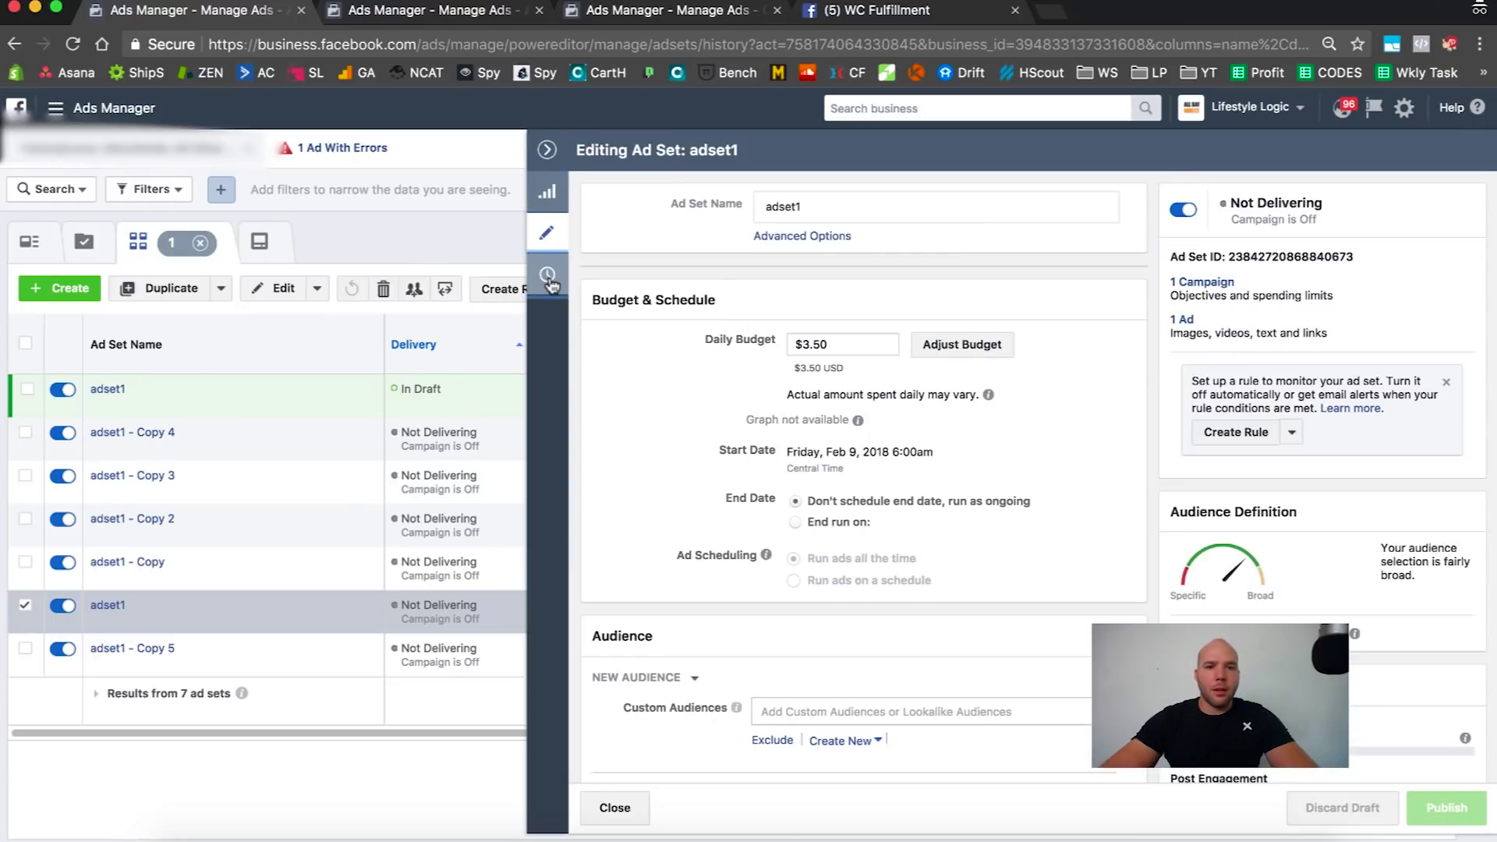
click(547, 275)
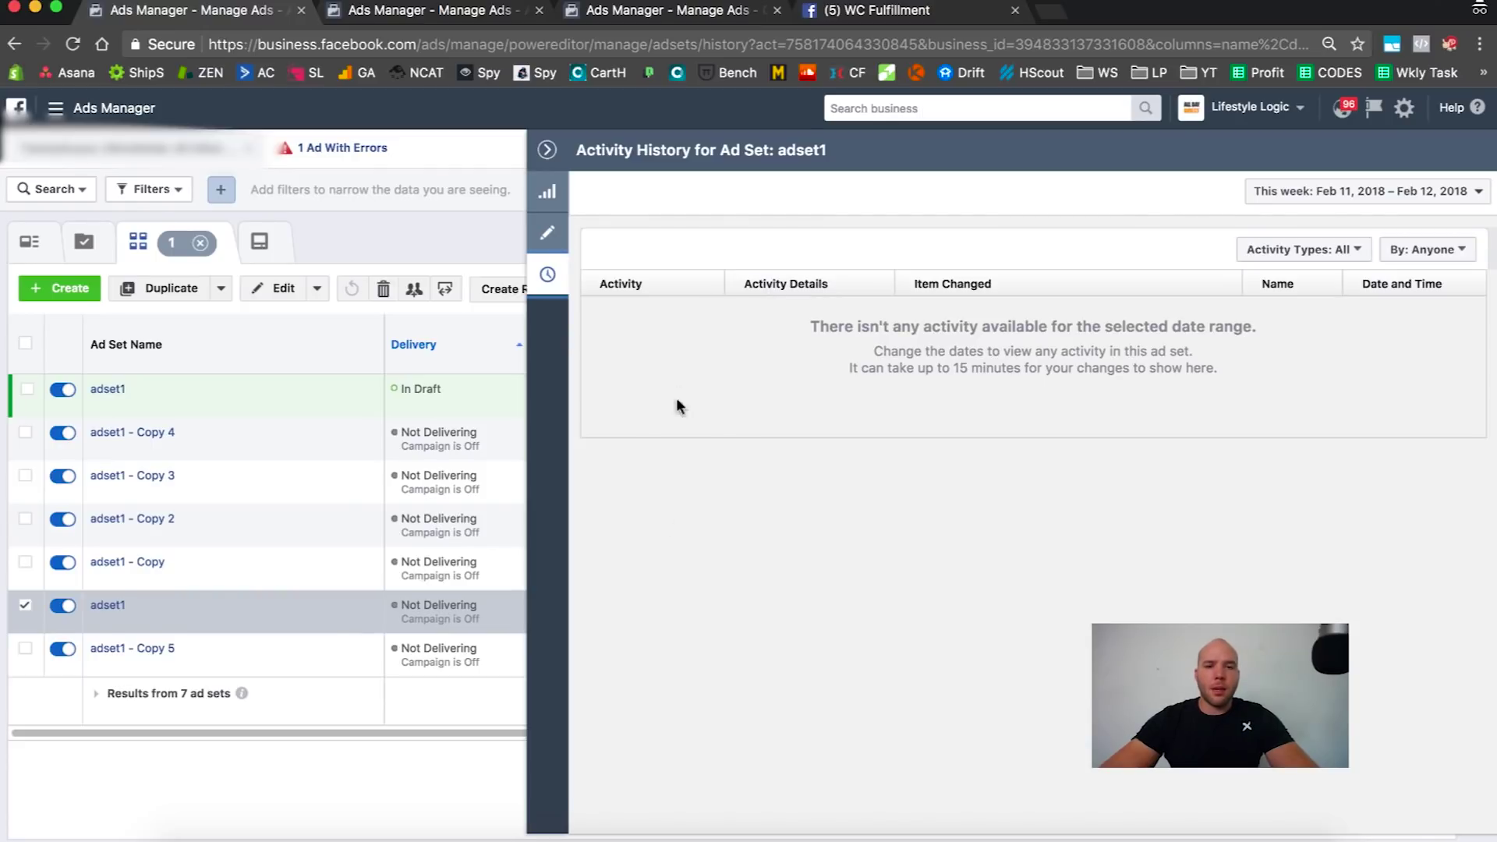
click(563, 245)
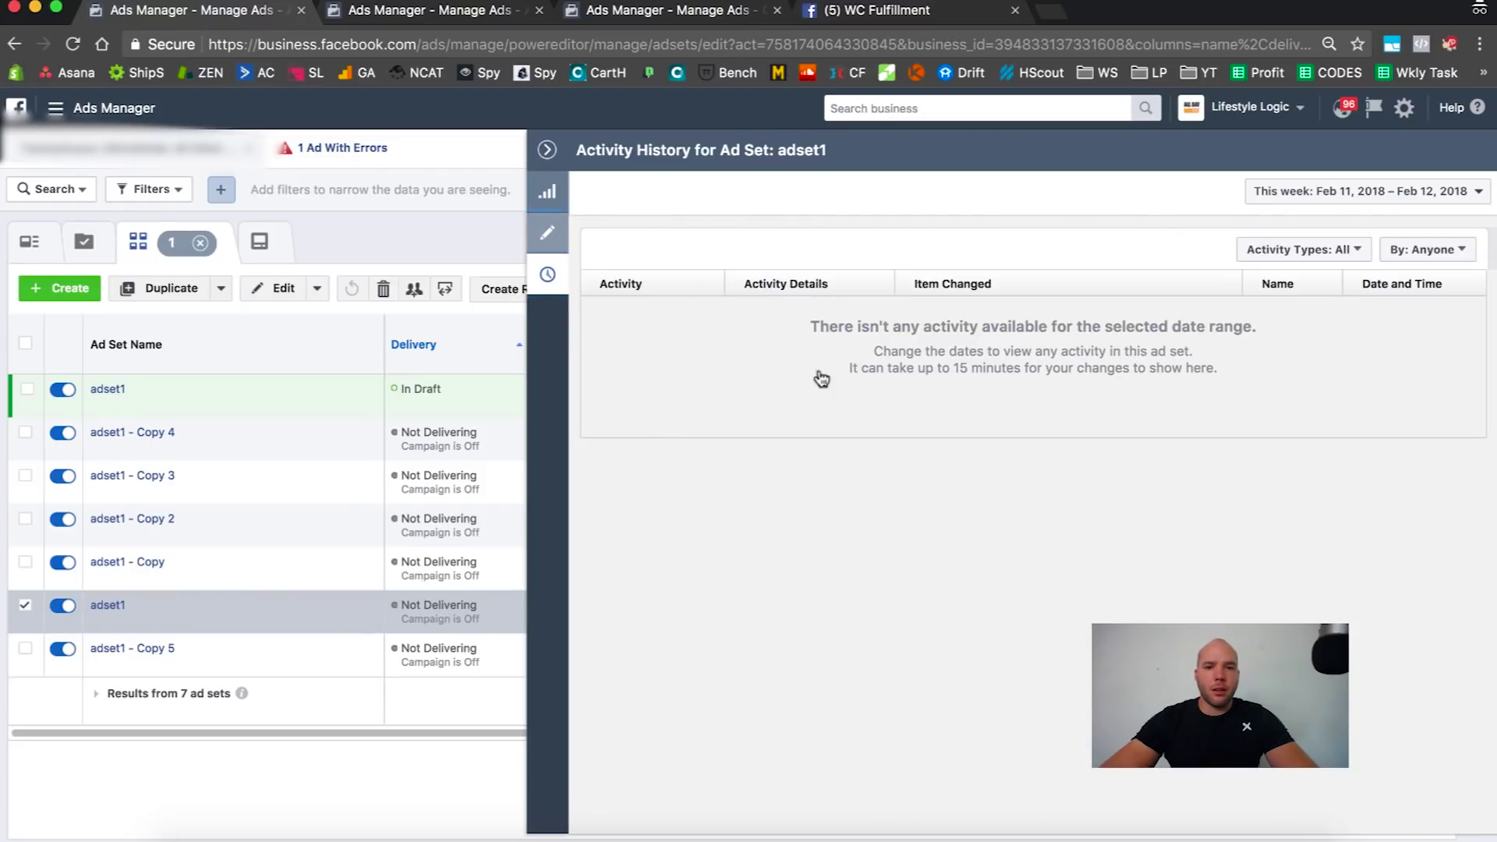
- Copy the full list of additional interests from the detailed targeting of this ad set
scroll(680, 621, down, 10)
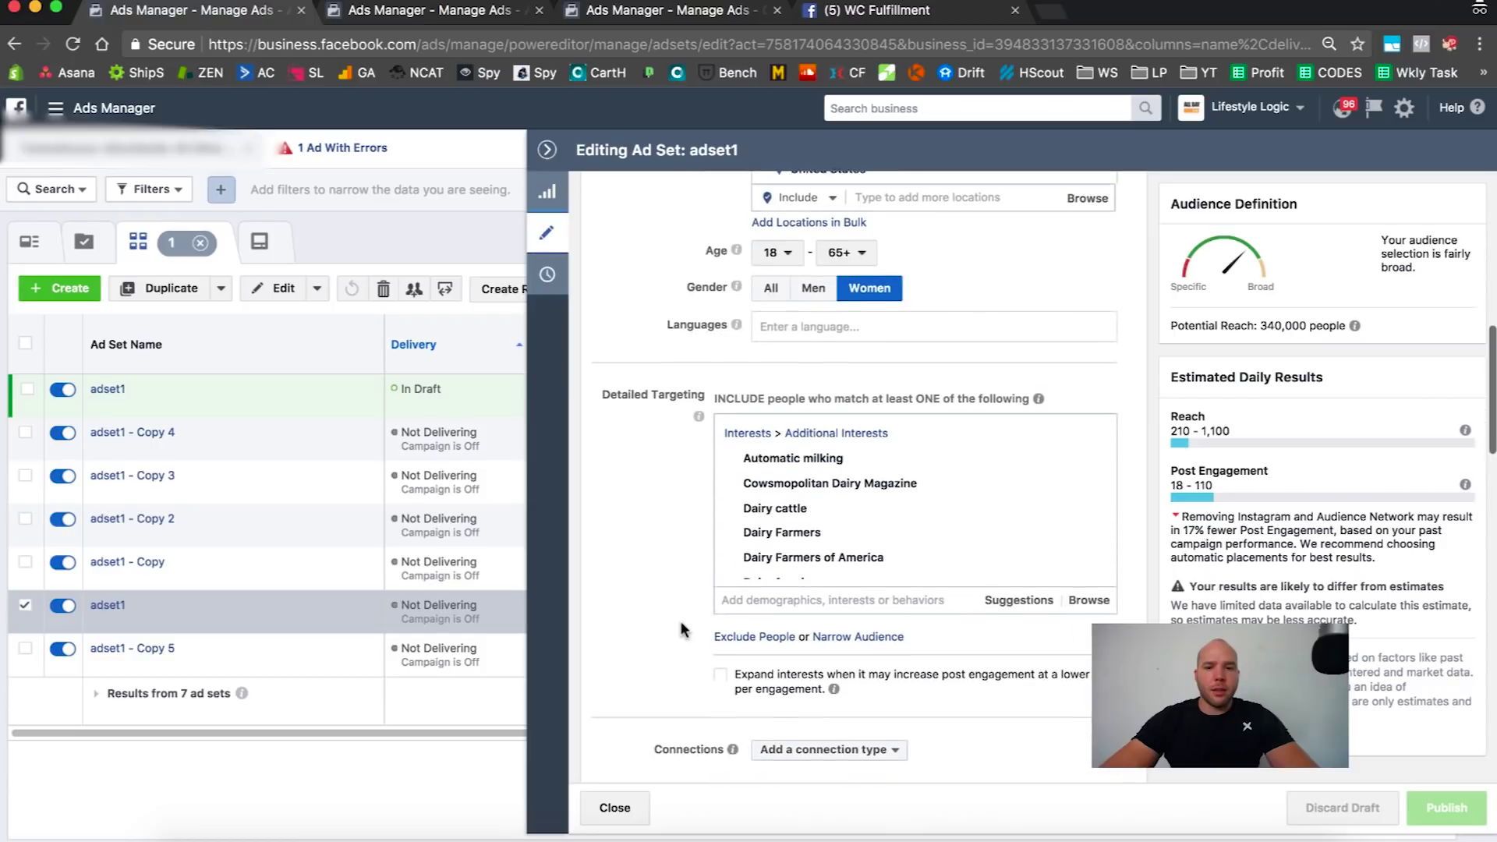
scroll(780, 487, up, 1)
drag(742, 499, 897, 620)
scroll(795, 538, up, 3)
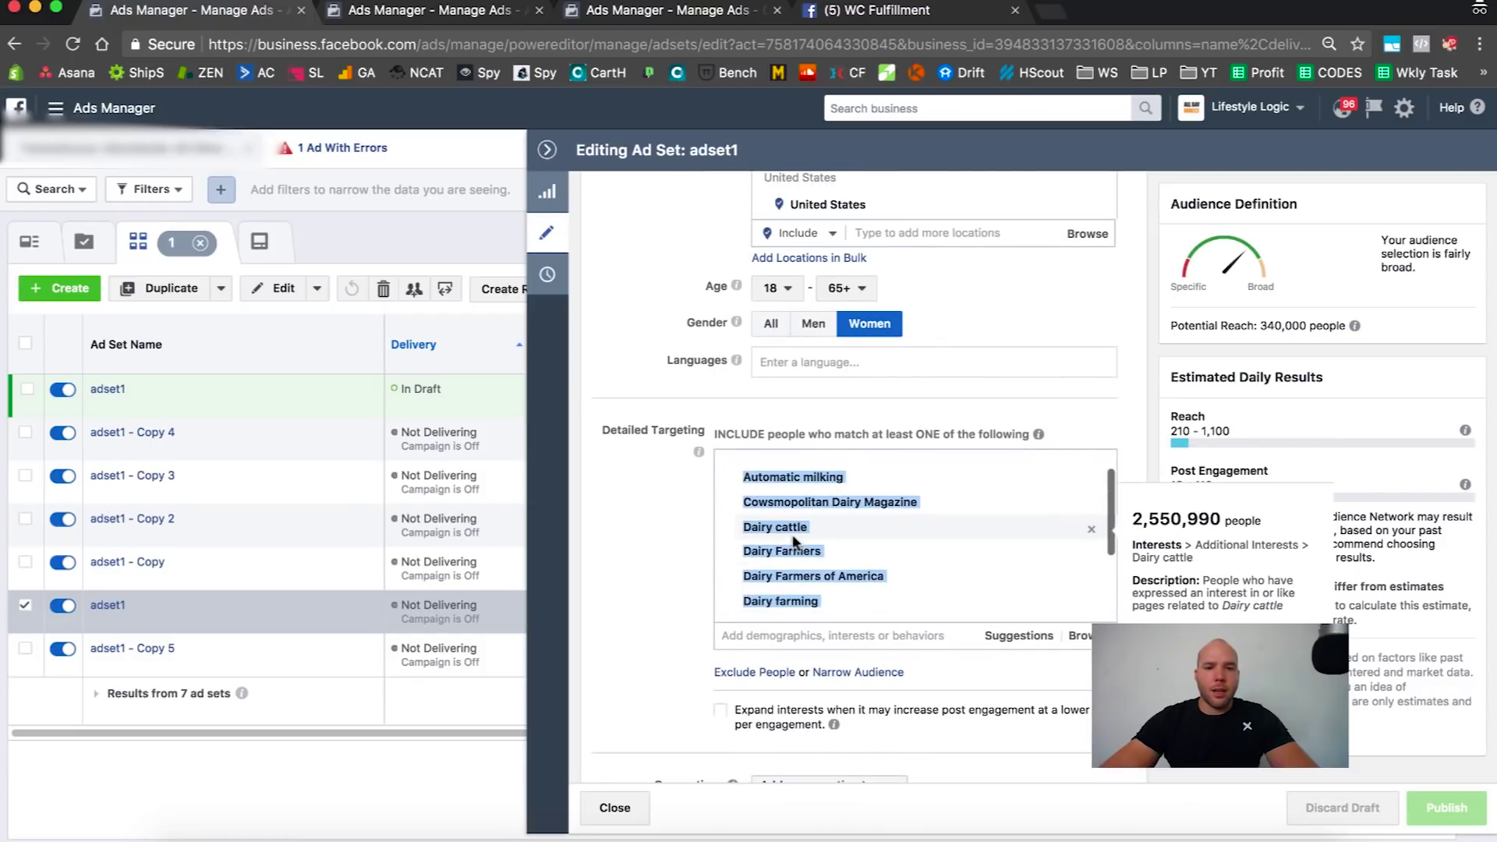
right_click(794, 539)
click(815, 569)
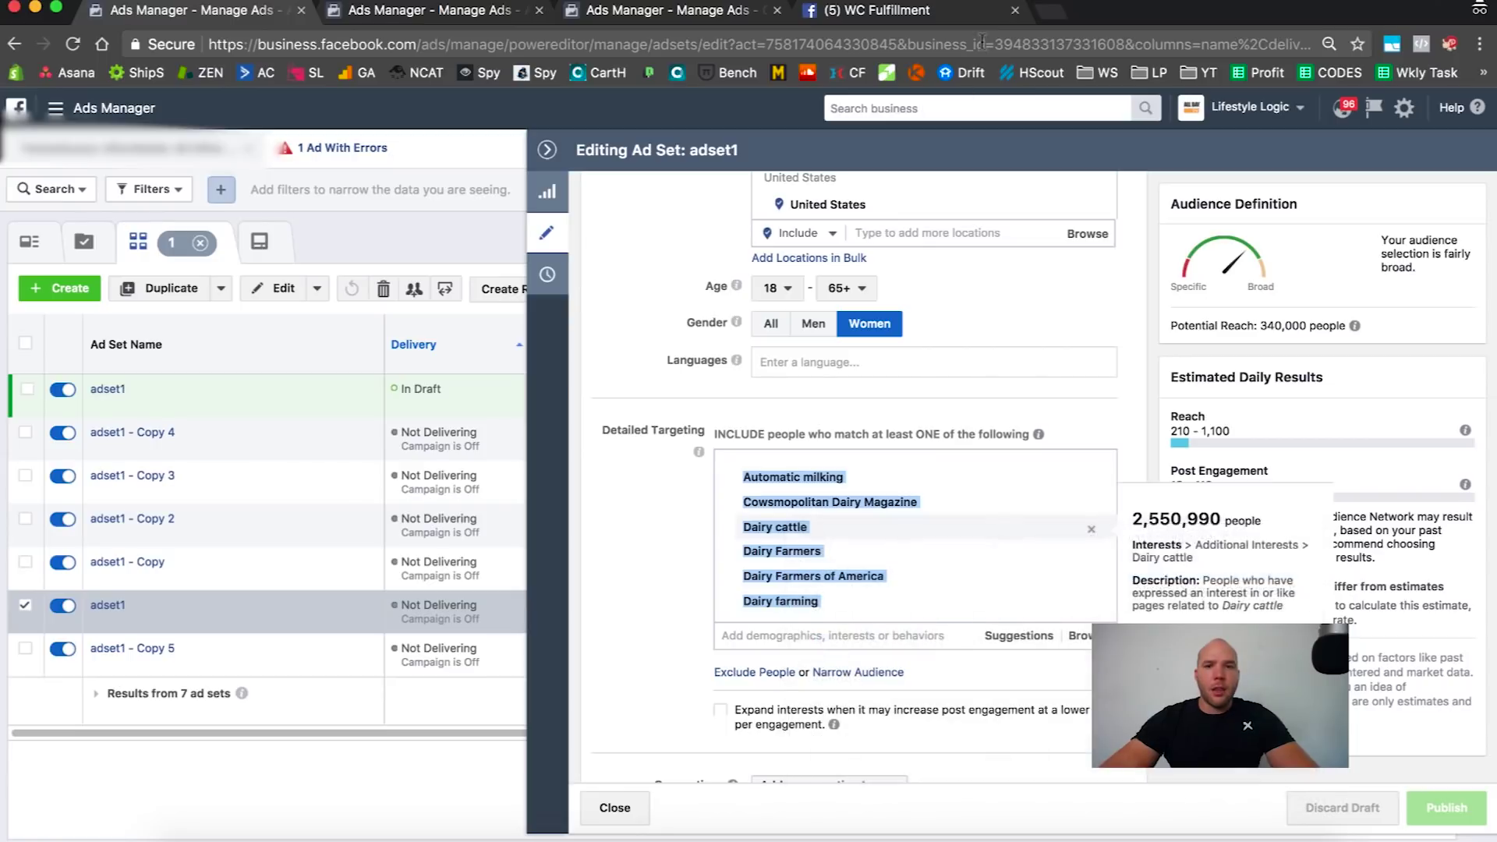
- Open the delim.co comma separating tool in a new browser tab
click(1047, 14)
text(delim)
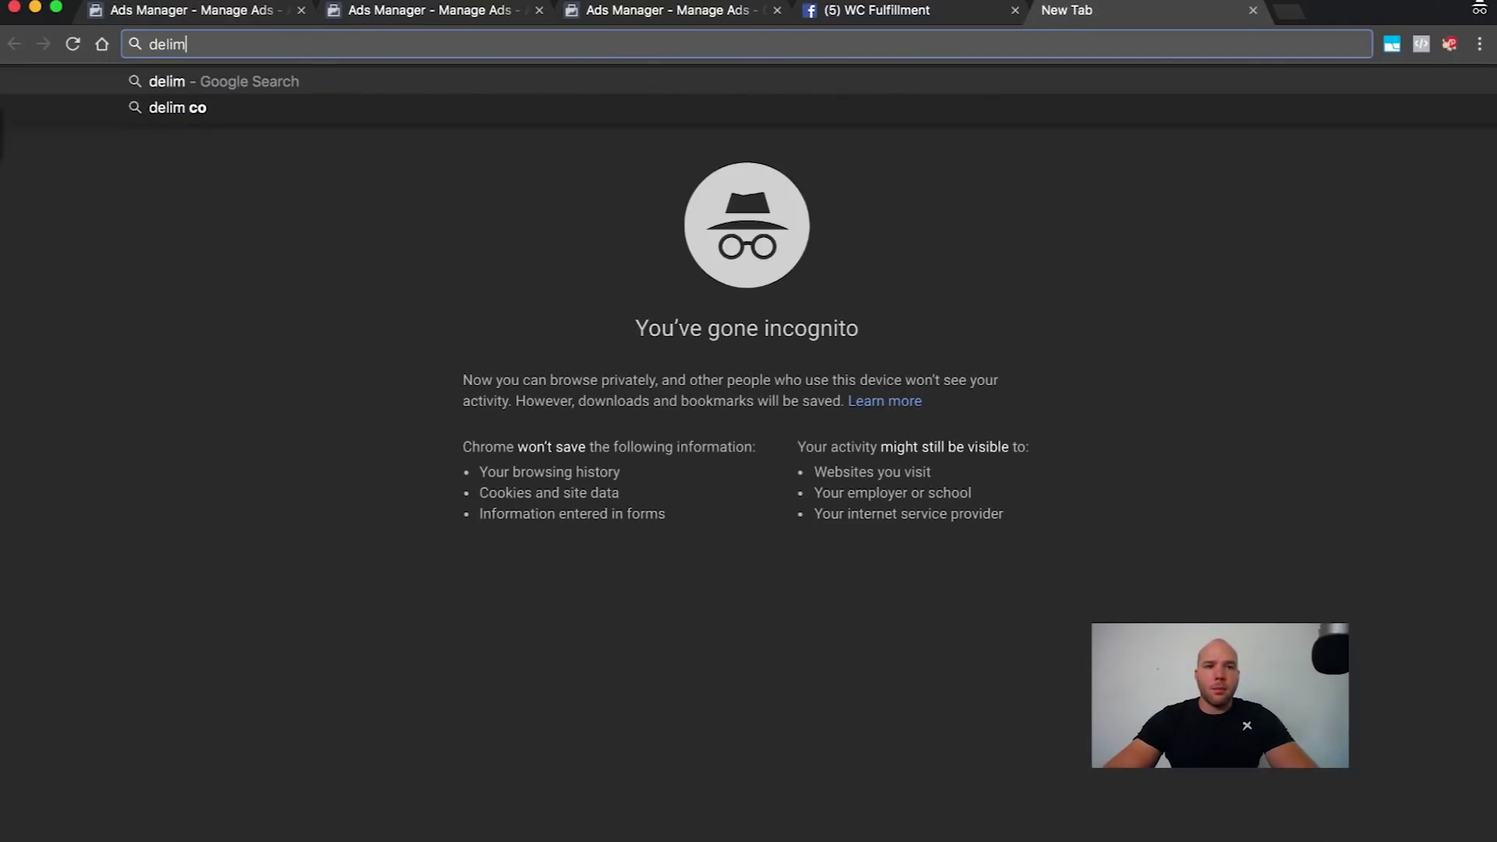
text( co)
key(Return)
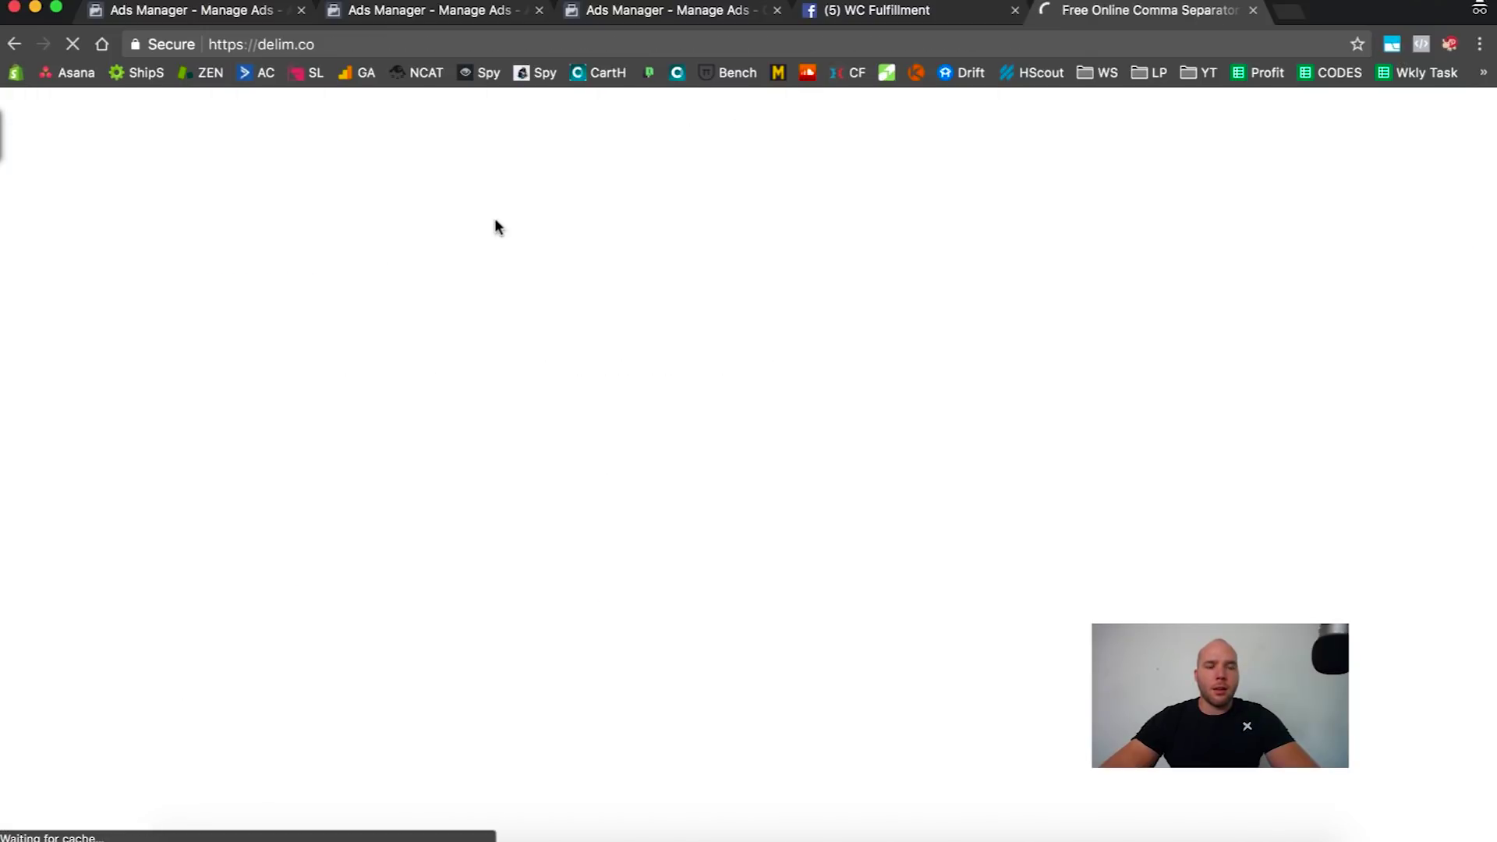
- Paste the interests as column data, convert them to a comma-separated list, and copy the result
click(436, 522)
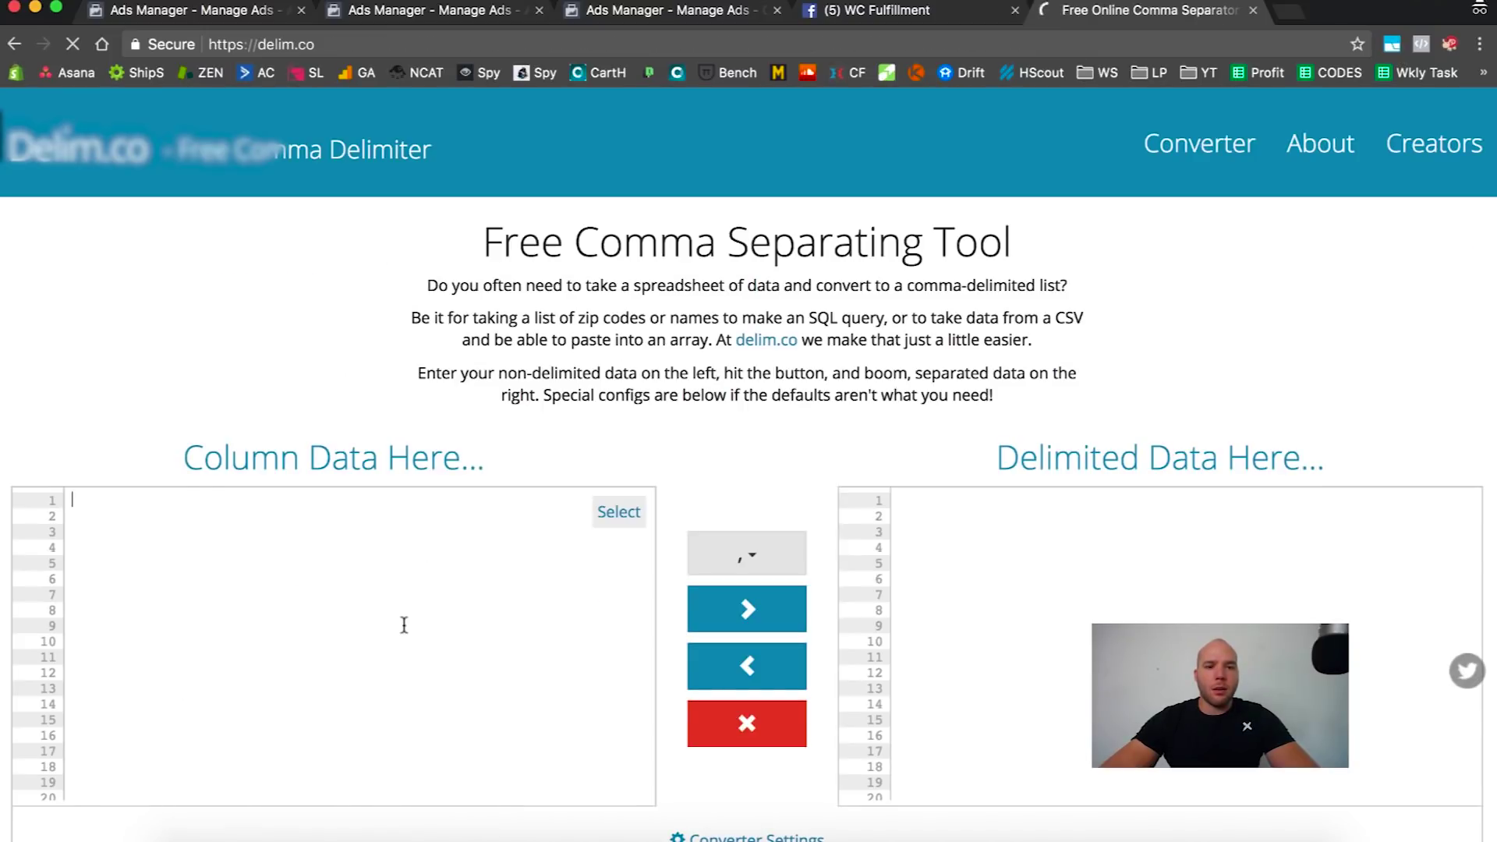
key(cmd+v)
click(192, 538)
click(706, 609)
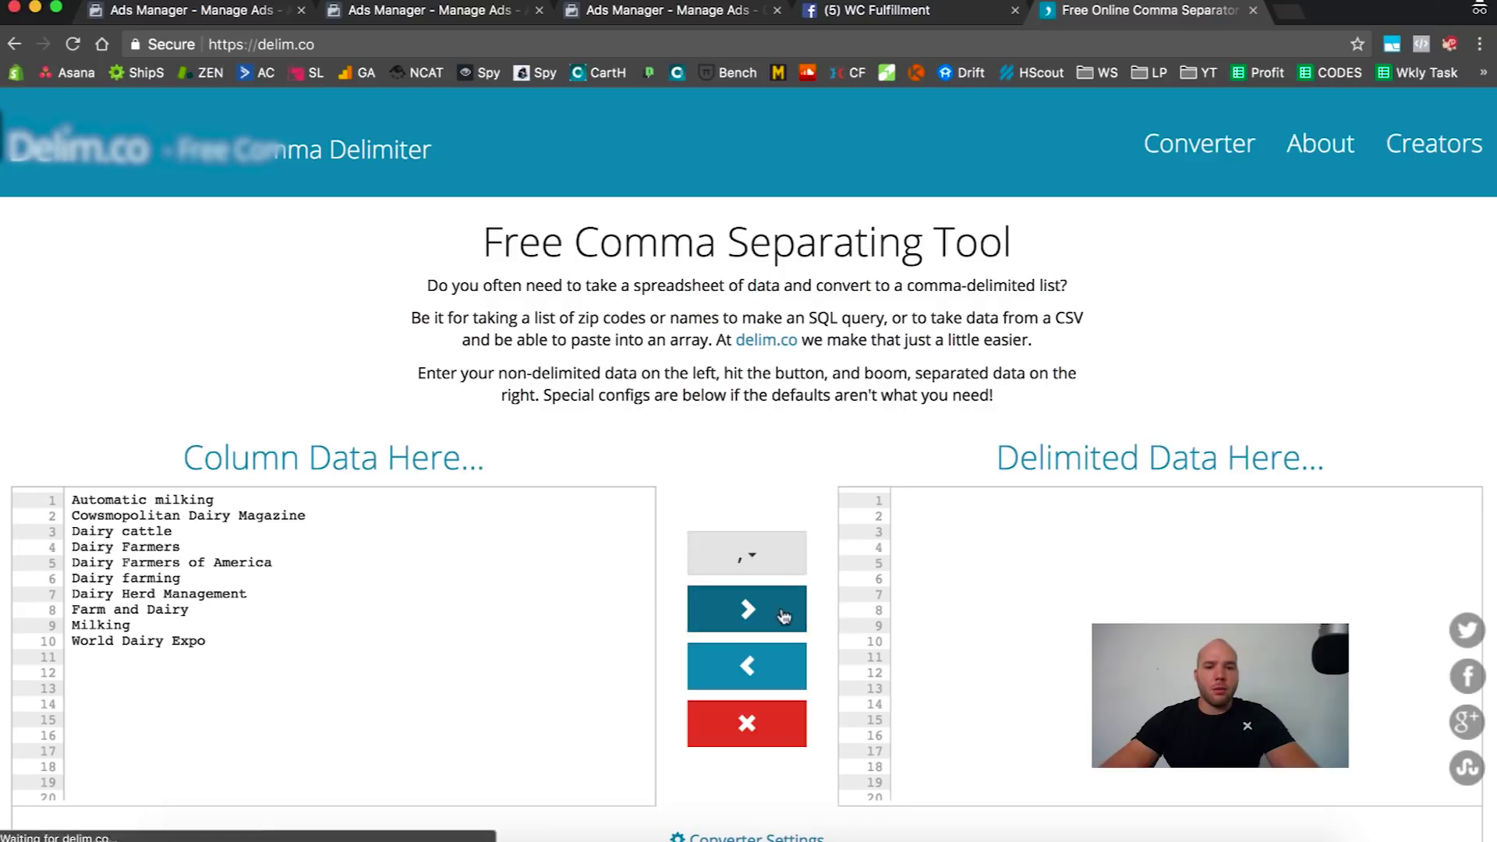
triple_click(1044, 499)
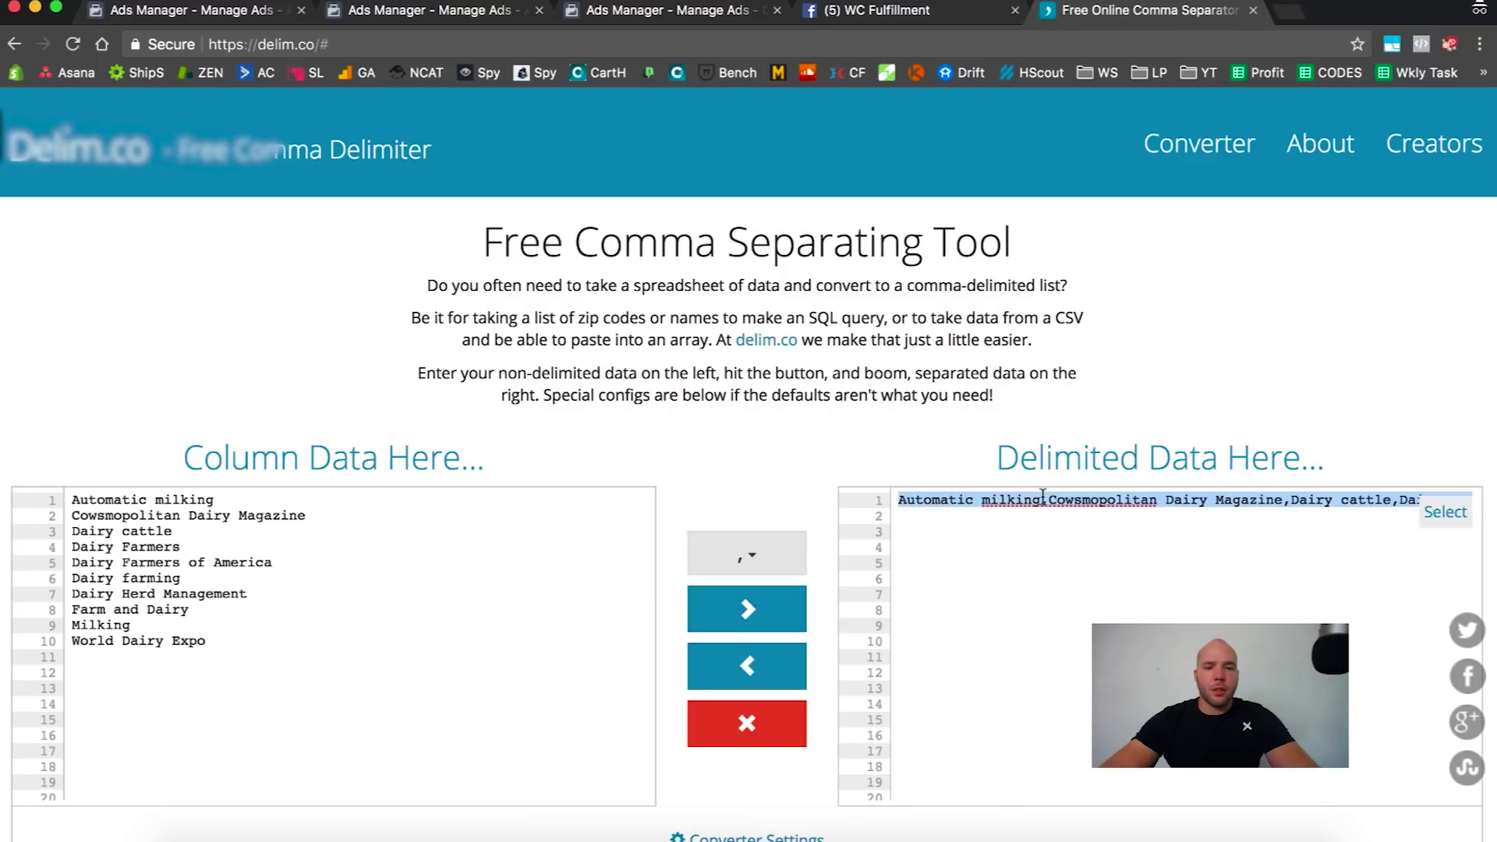
key(cmd+c)
- Switch back to the new campaign's draft adset1, open it for editing and set the daily budget to $5.00
click(410, 17)
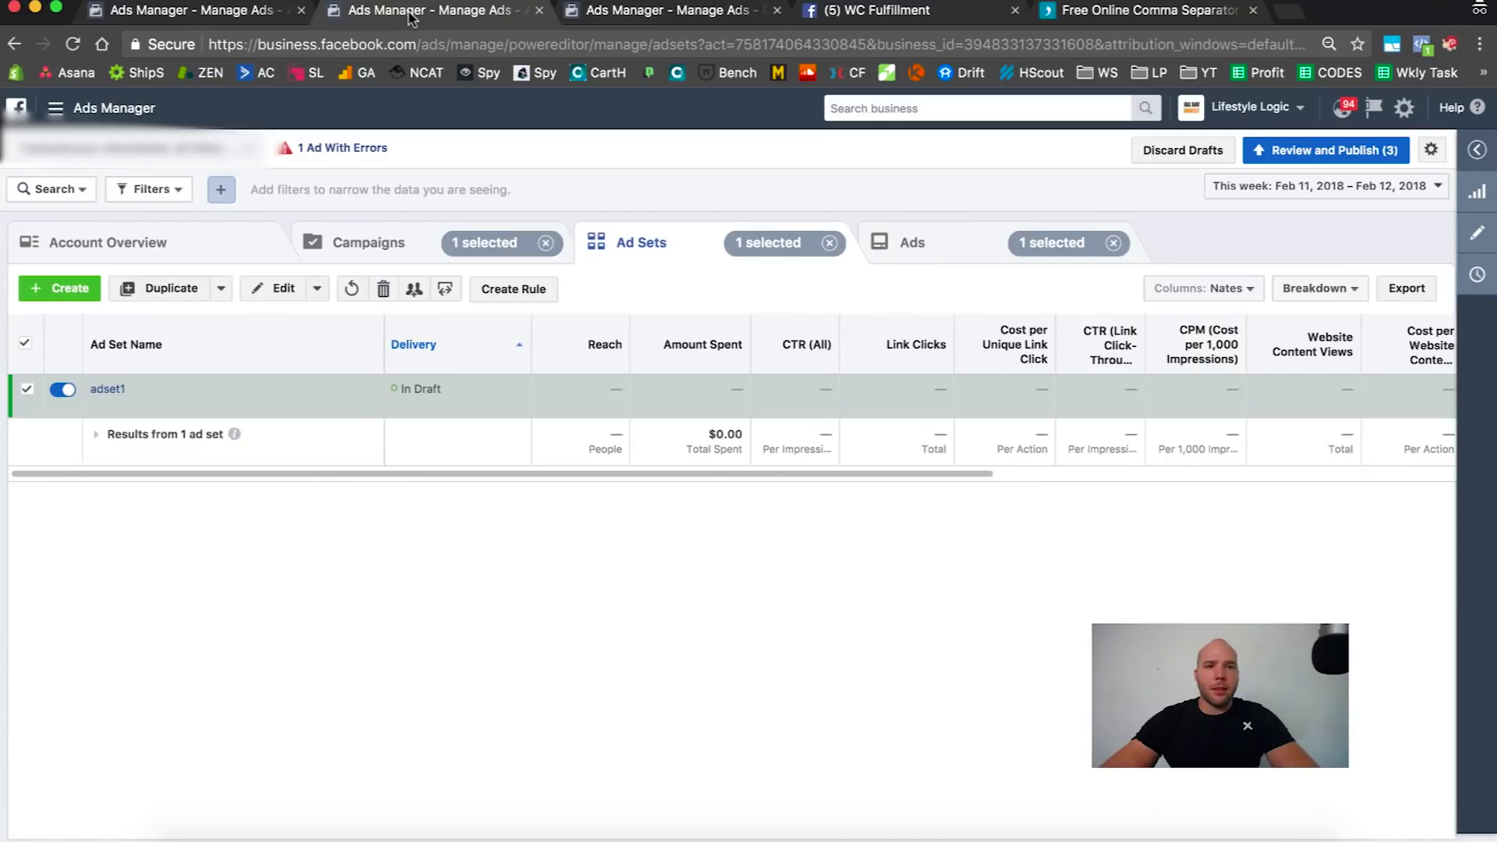
click(278, 288)
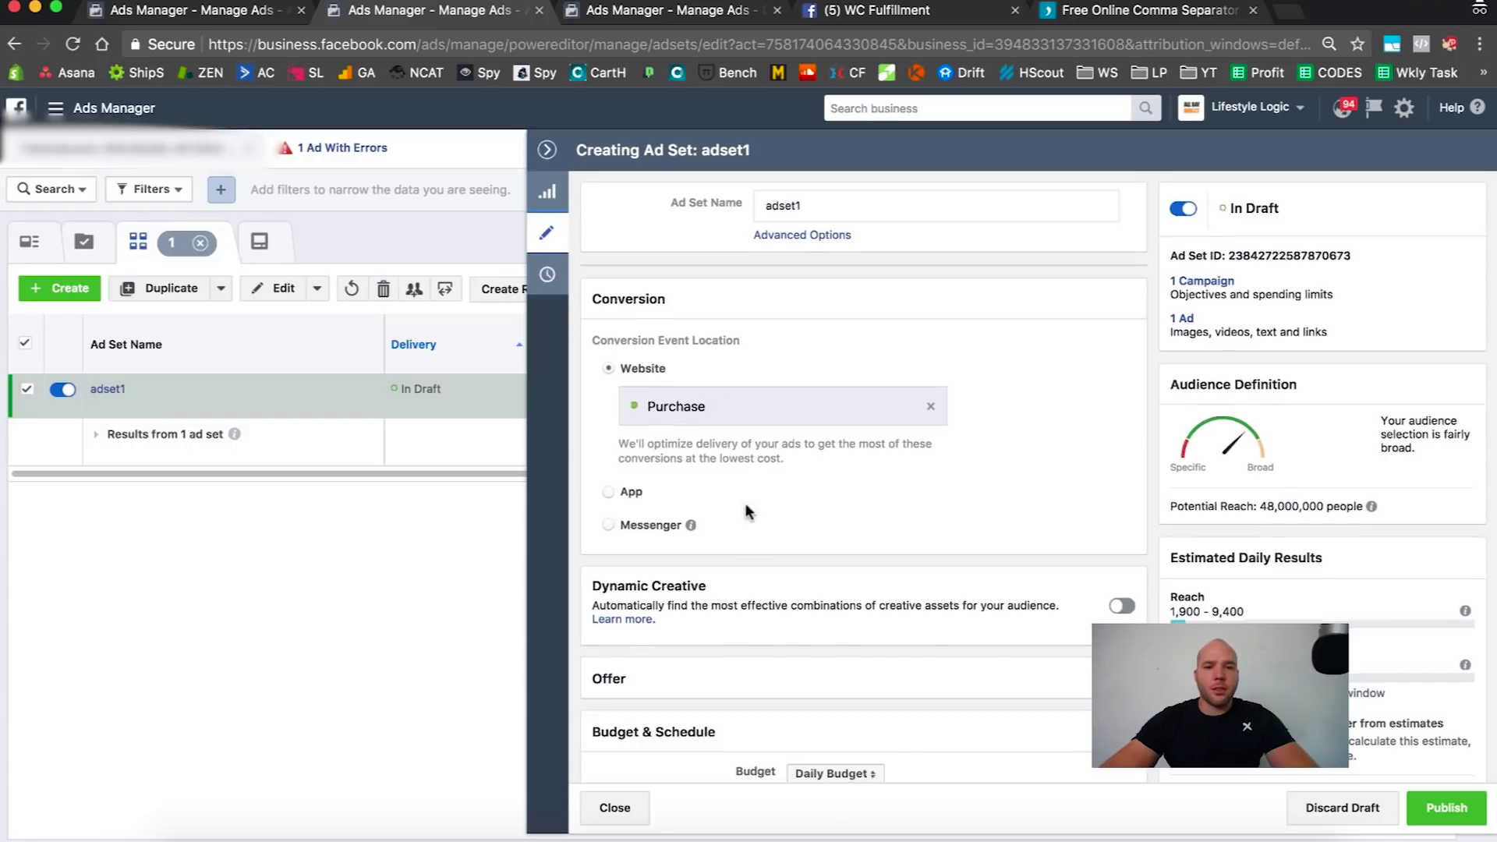
scroll(737, 515, down, 5)
click(819, 525)
key(BackSpace)
key(BackSpace)
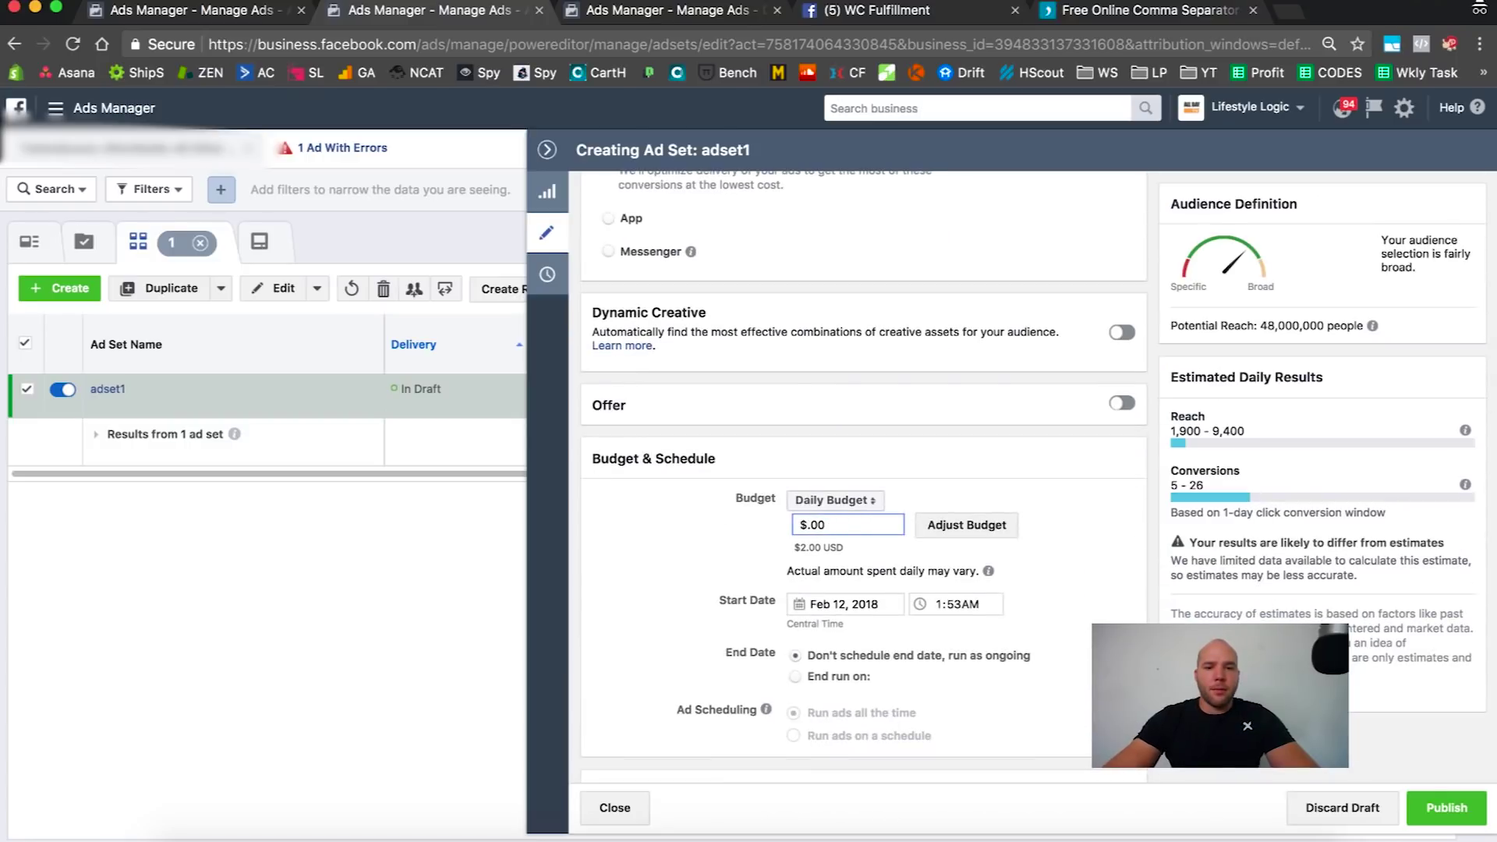
text(5)
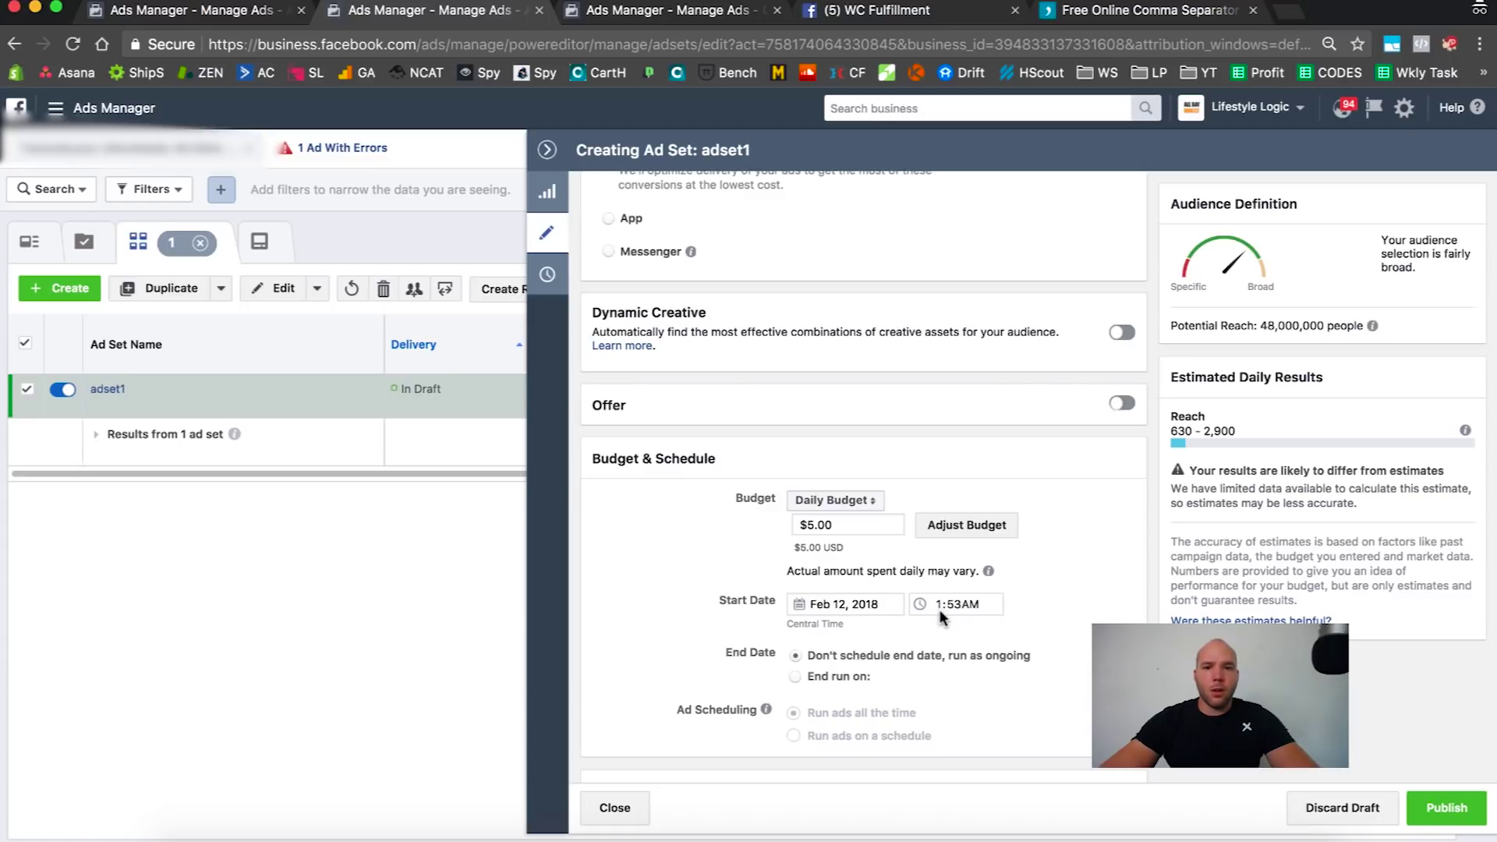
- Set the ad set's start time to 6:00 AM
click(941, 605)
text(60)
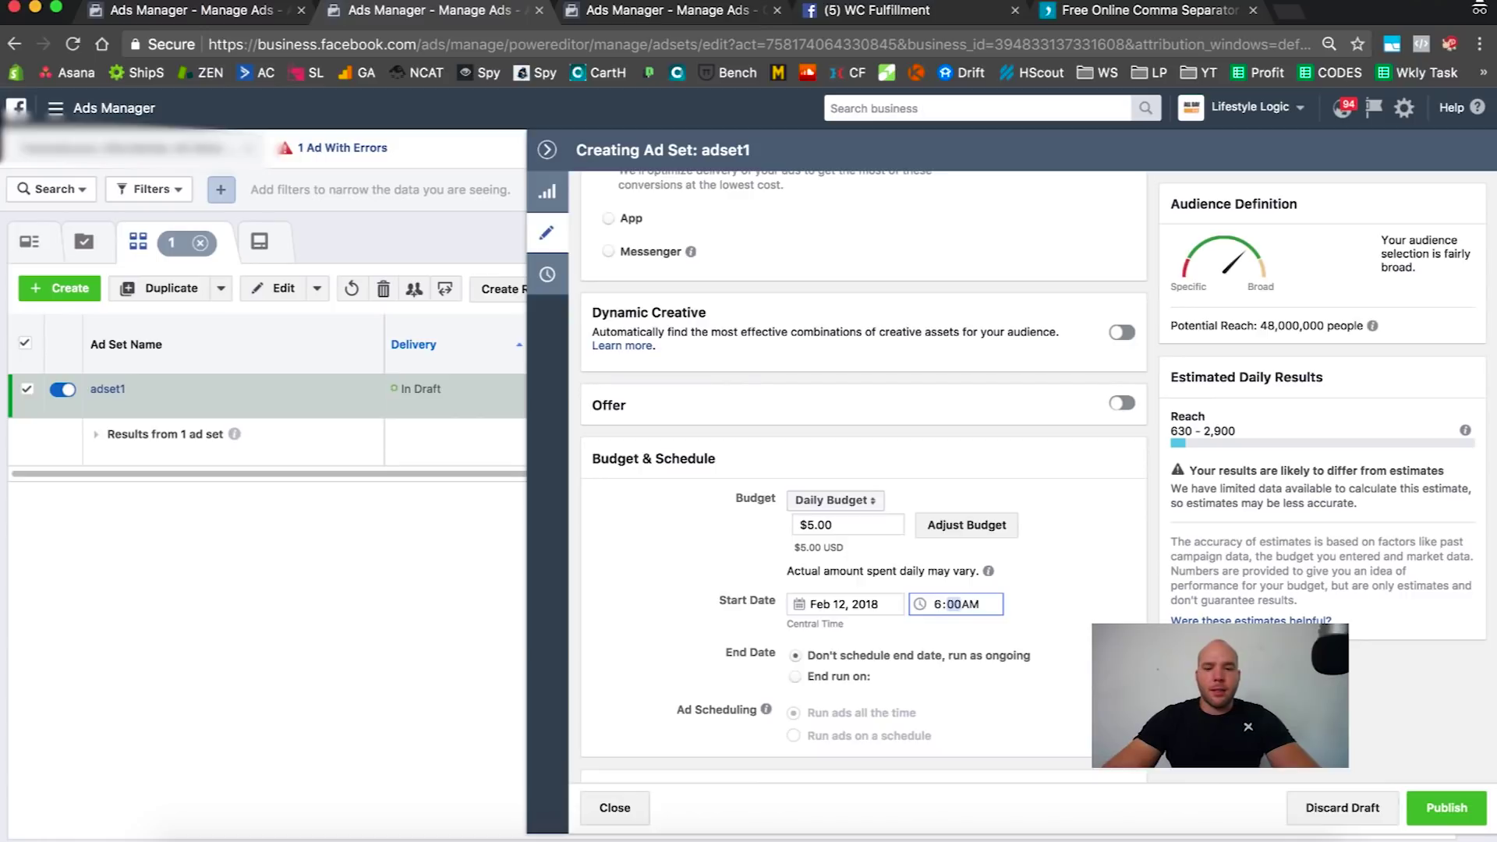
click(970, 640)
- Set the audience location to United States and limit the gender to Women
scroll(971, 639, down, 10)
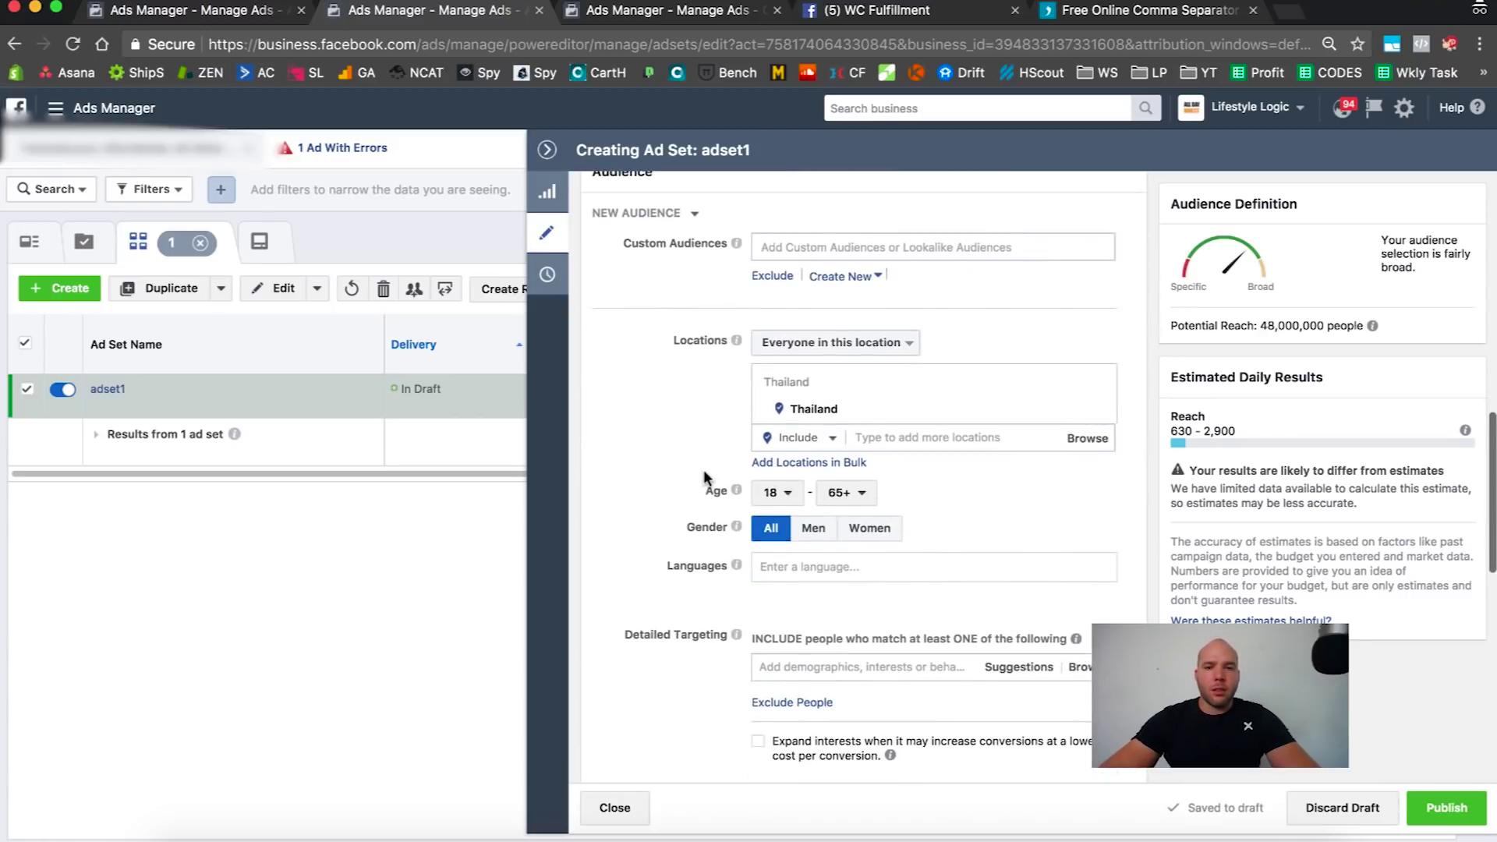
click(874, 438)
text(united)
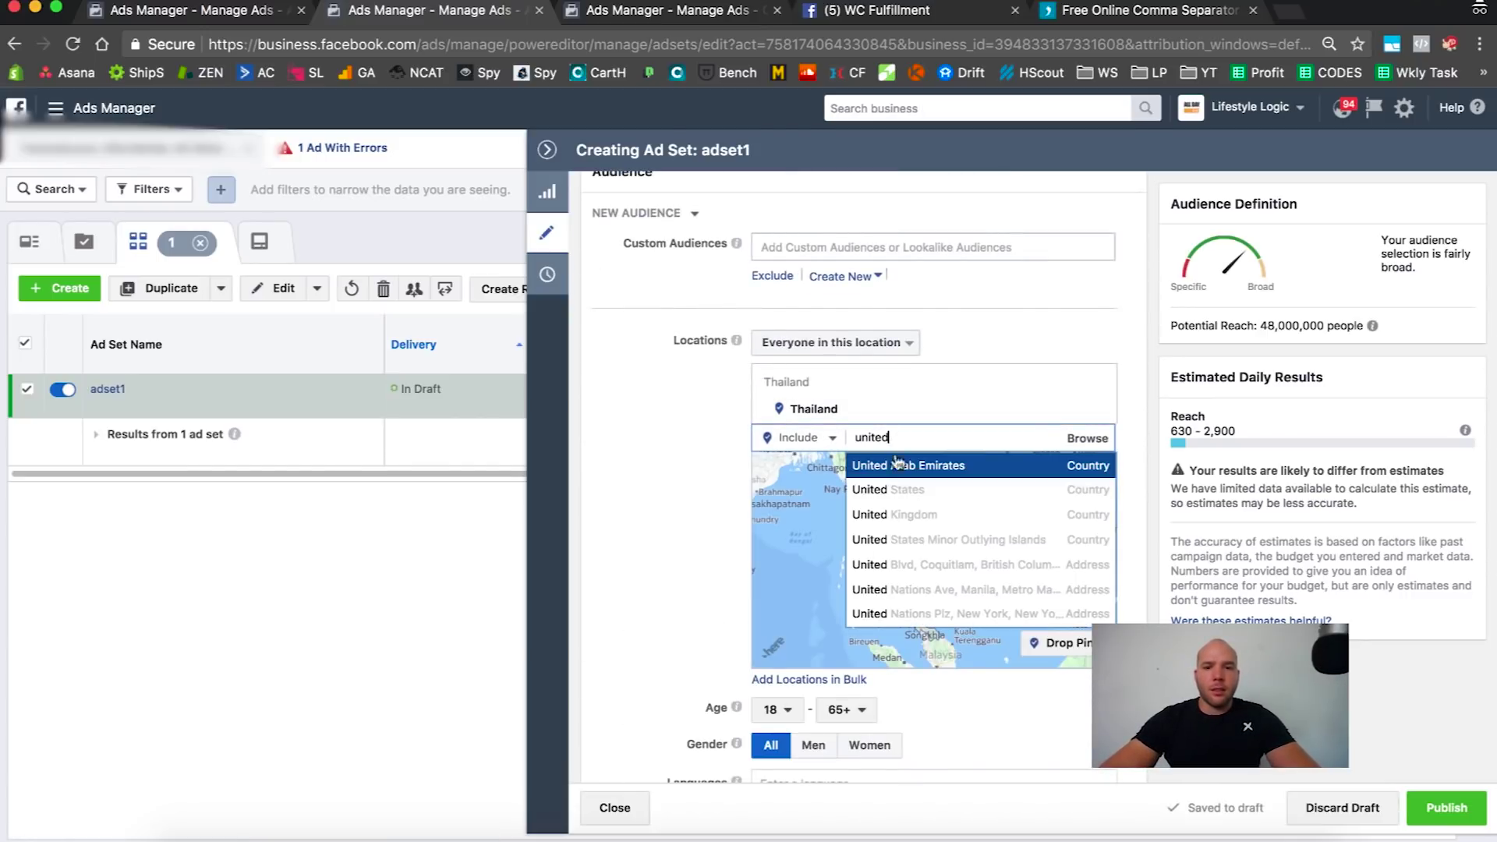
click(889, 490)
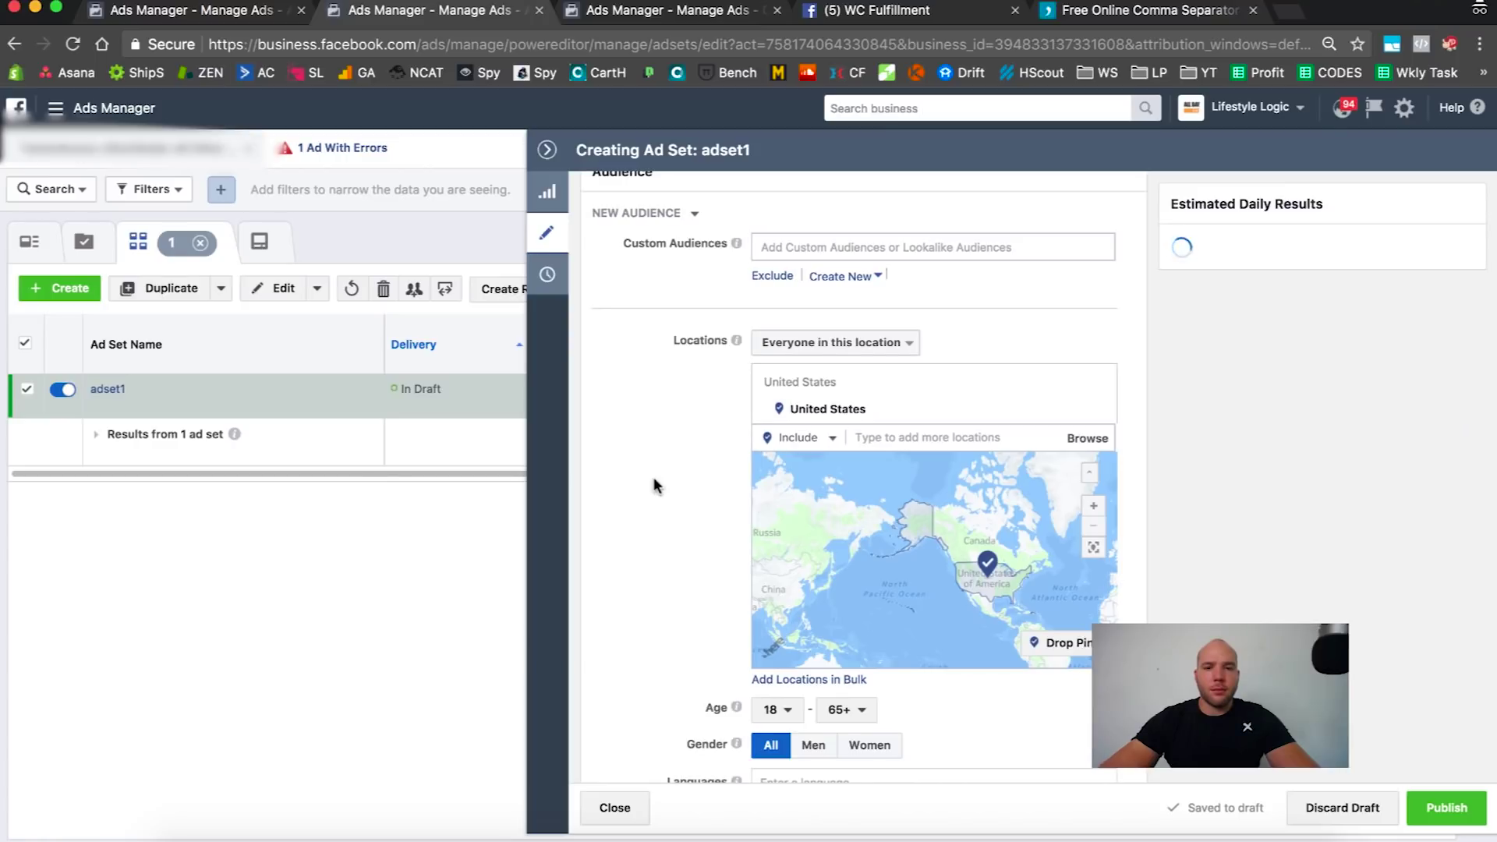
scroll(653, 485, down, 3)
click(870, 571)
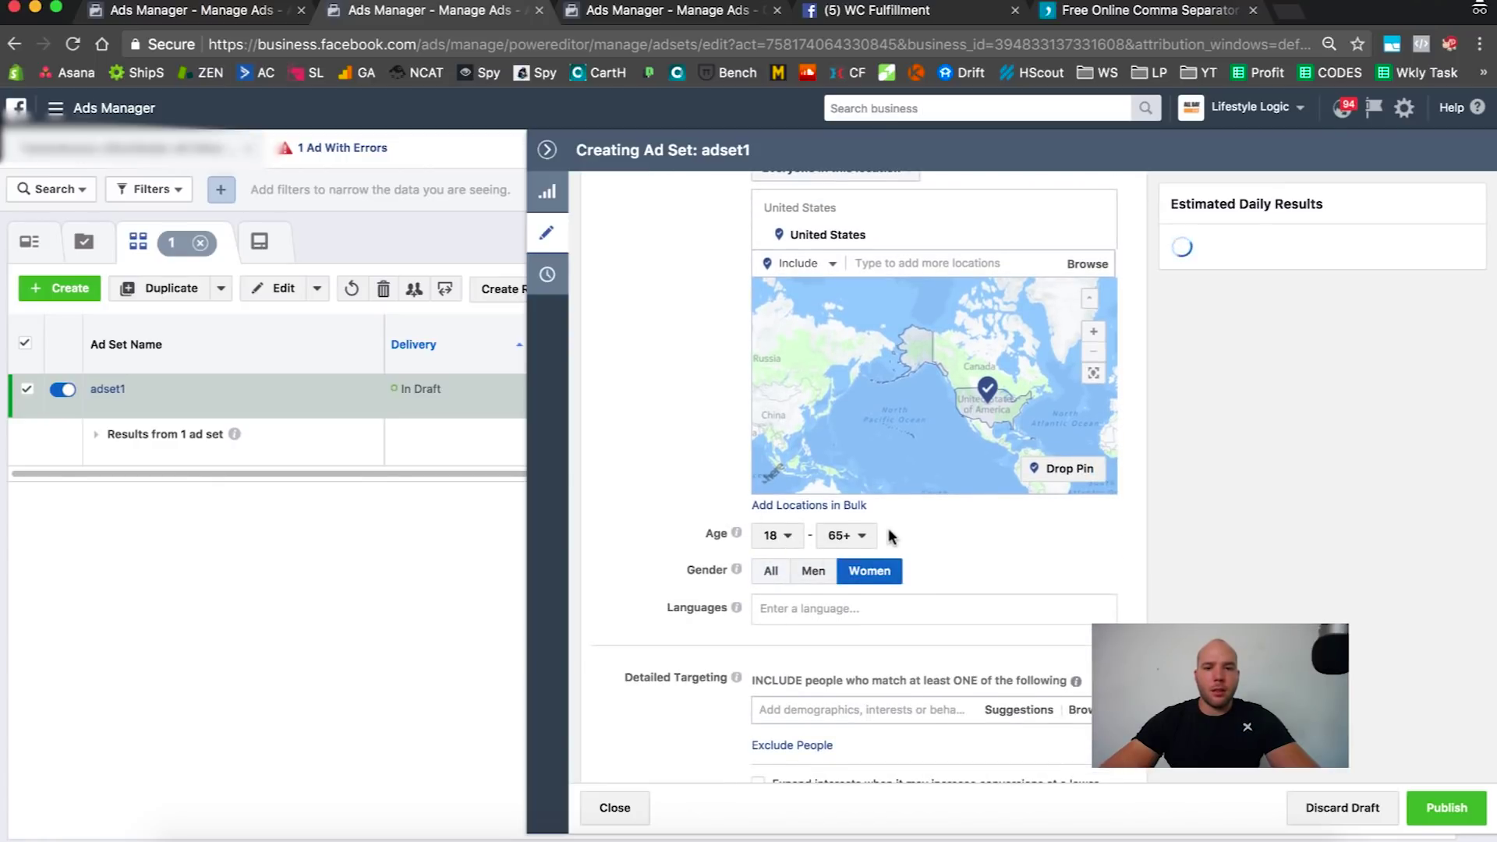
scroll(828, 476, down, 3)
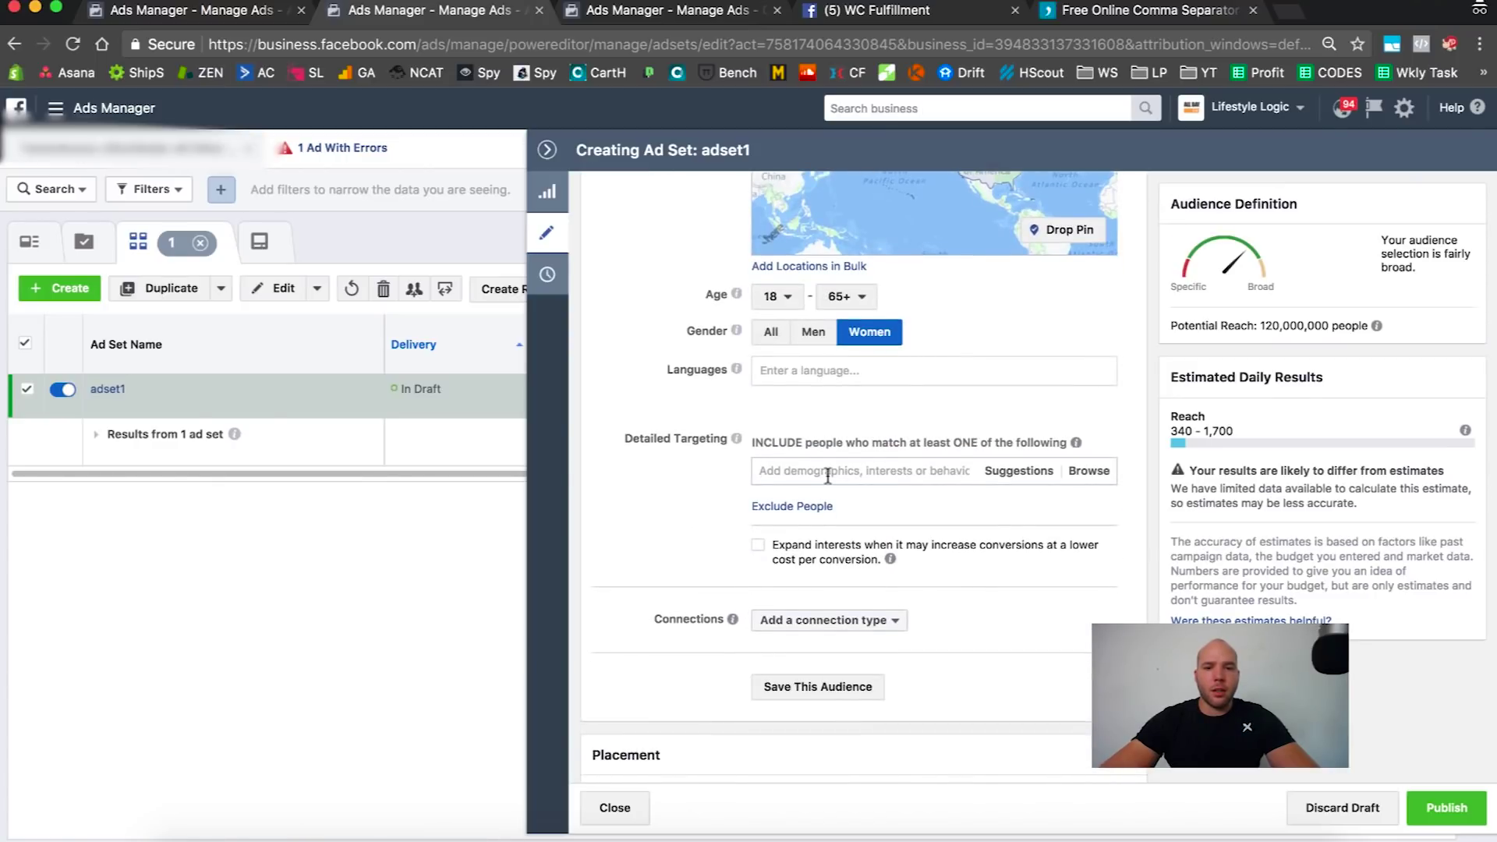
- Paste the copied comma-separated interests into adset1's detailed targeting
click(828, 475)
key(ctrl+v)
- Limit the placements to Mobile Only devices and deselect Instant Articles, Instagram, Audience Network and Messenger, keeping only Facebook Feeds
scroll(669, 526, down, 10)
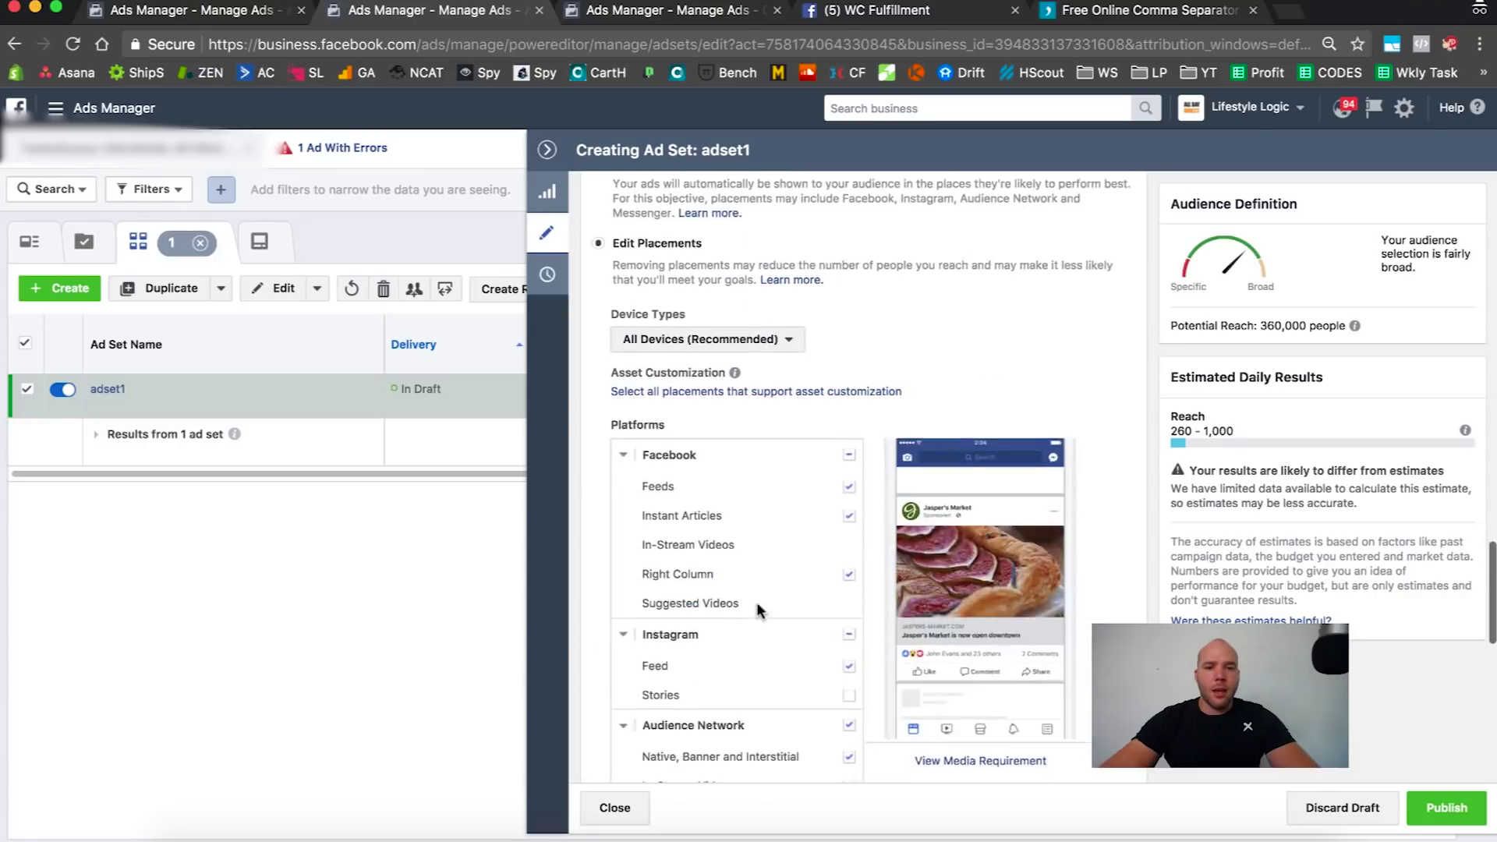
scroll(757, 605, down, 1)
click(745, 295)
click(747, 349)
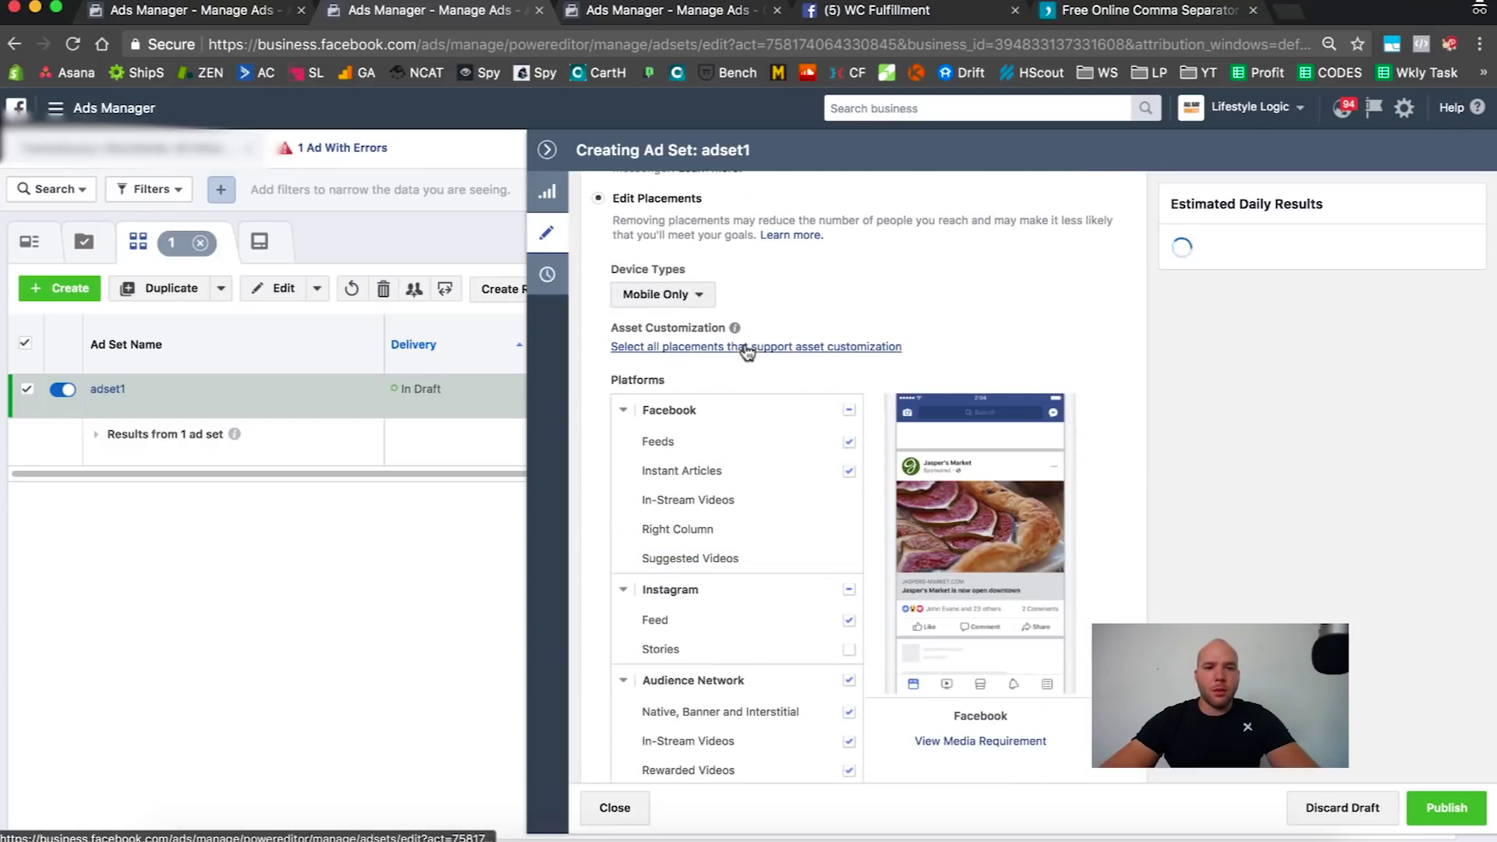
scroll(747, 351, down, 1)
click(849, 411)
click(849, 561)
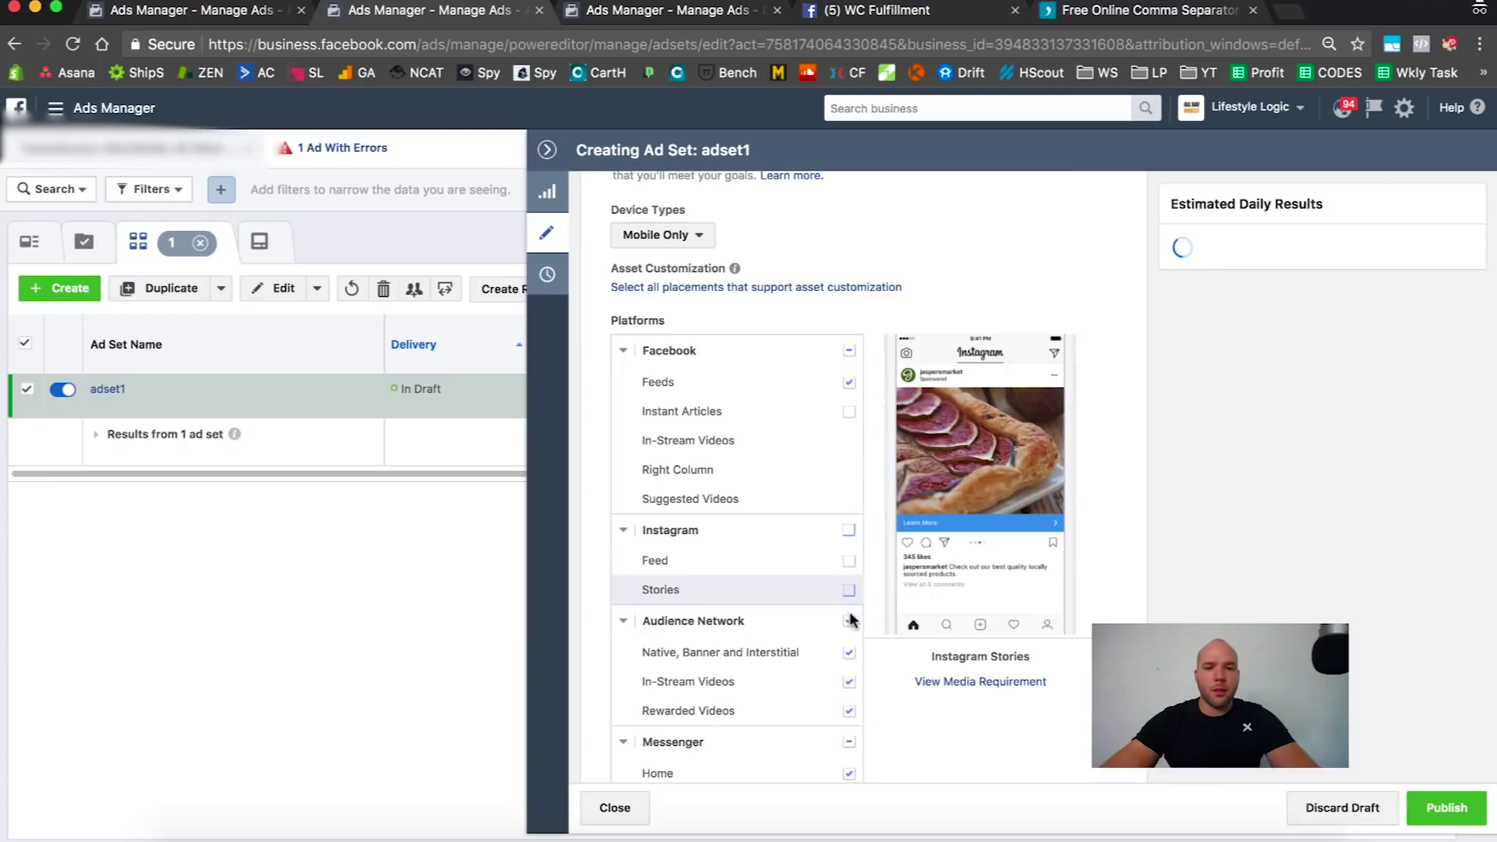
click(850, 620)
scroll(847, 640, down, 3)
click(850, 554)
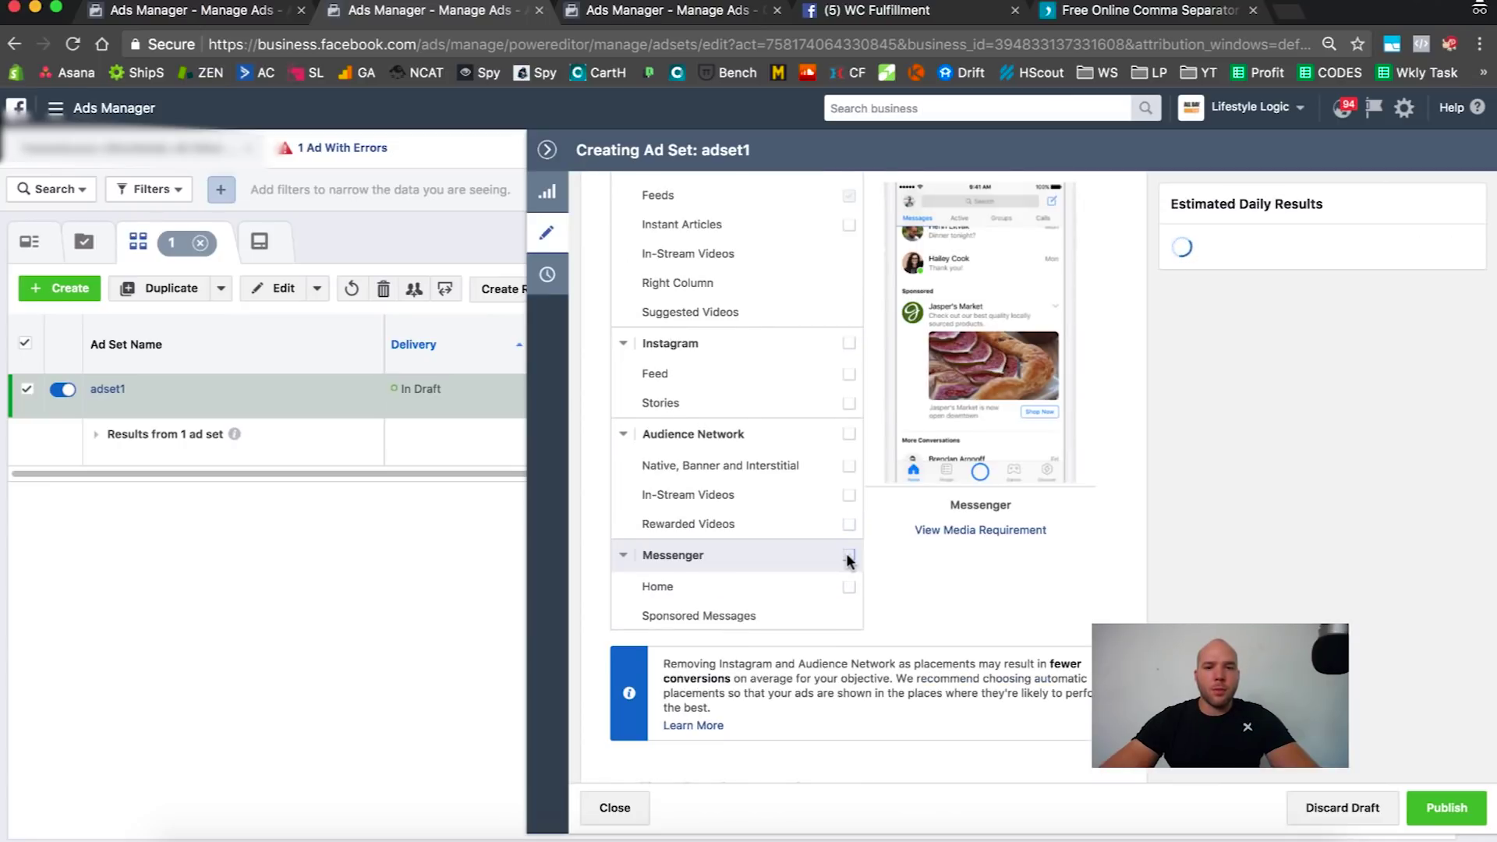
scroll(826, 433, up, 4)
scroll(811, 538, down, 3)
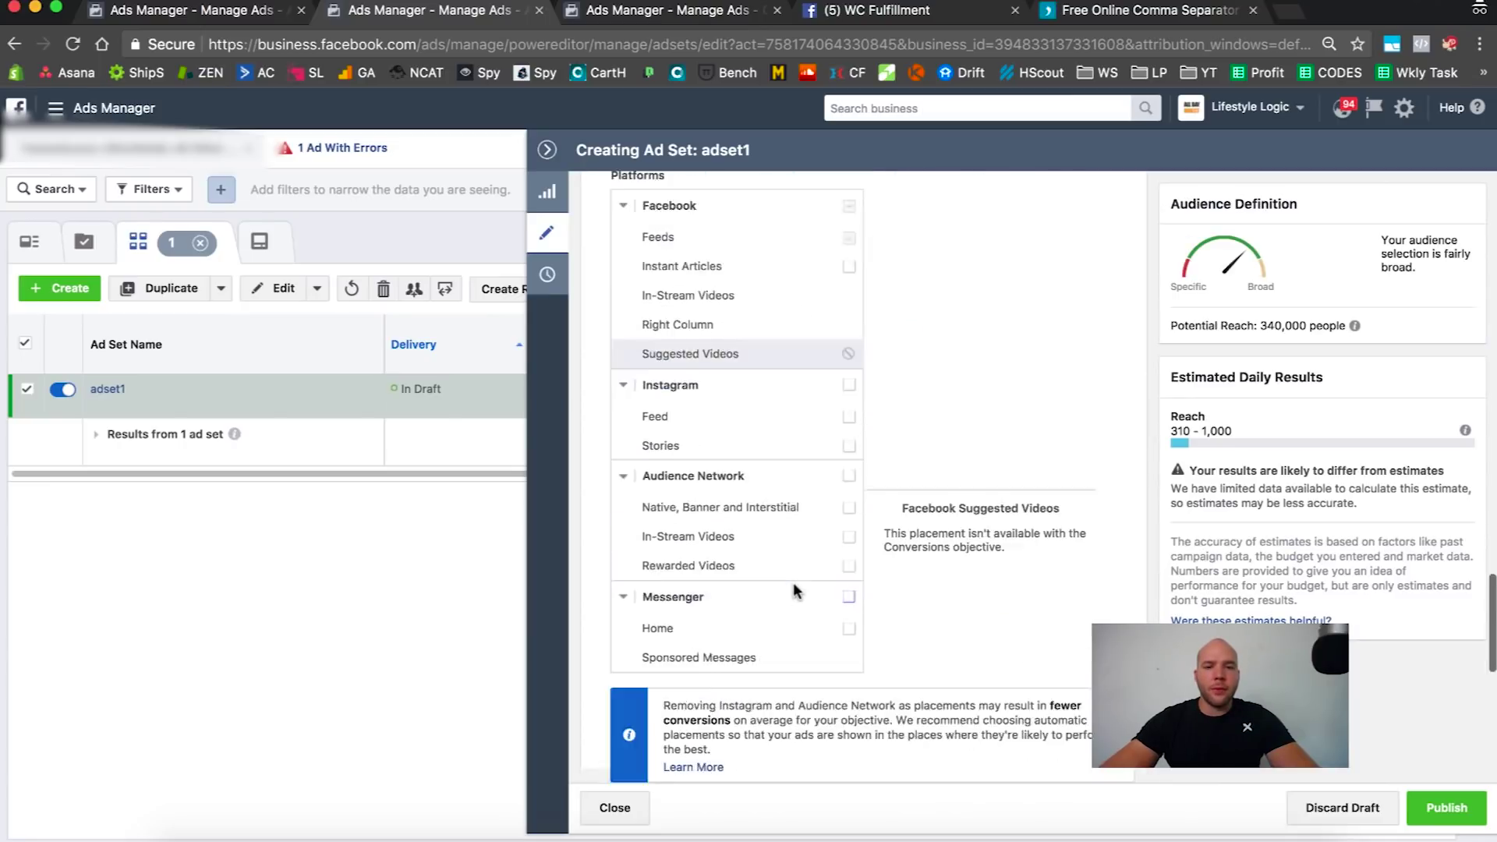
- Set the conversion window to 7 days click, review the ad set's settings and close its editor
scroll(793, 582, down, 5)
scroll(779, 609, down, 3)
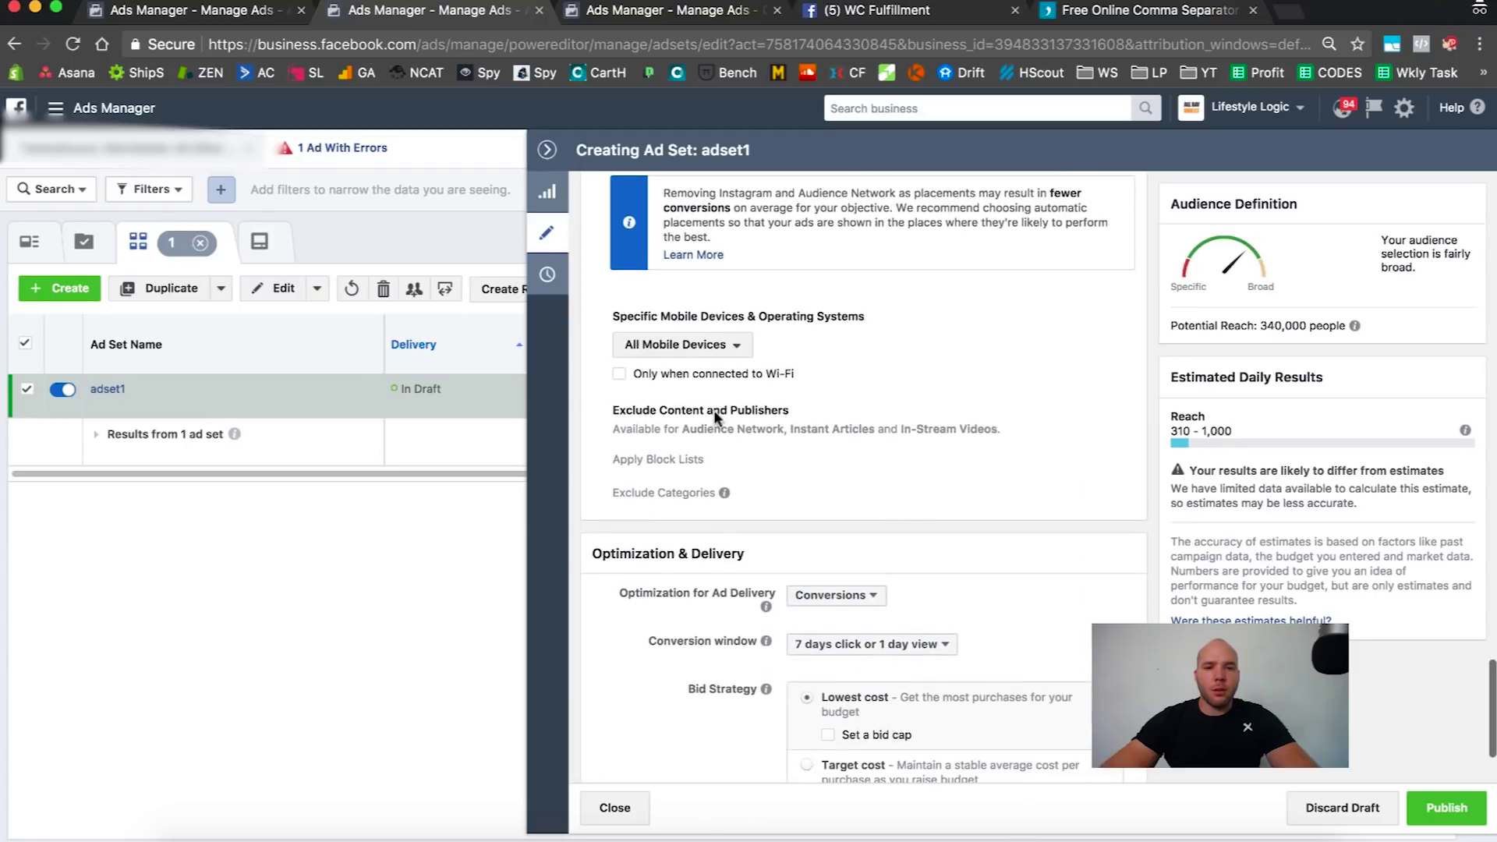
scroll(725, 452, down, 2)
click(894, 511)
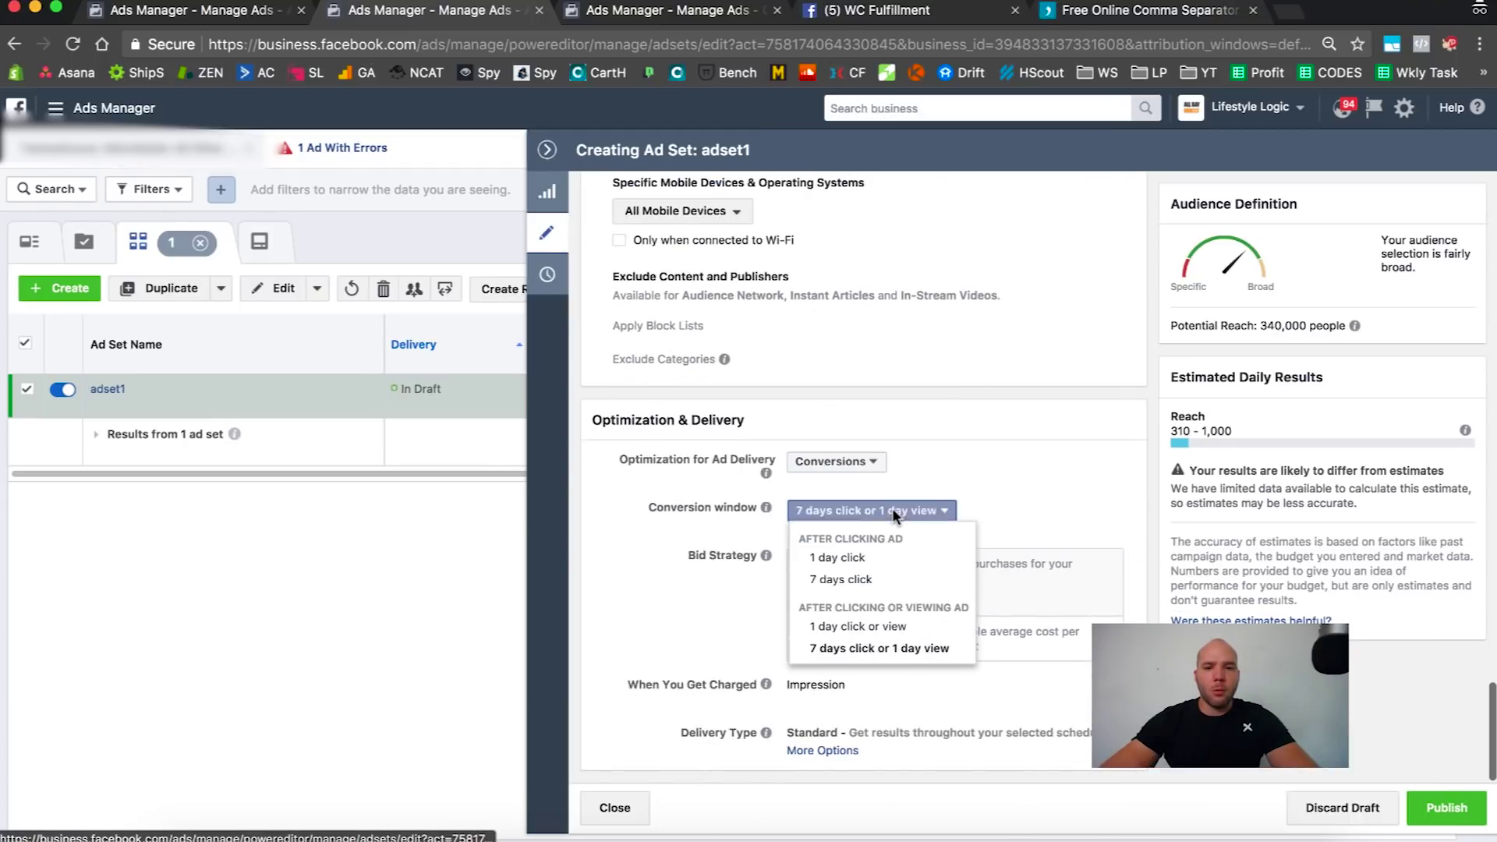
click(883, 582)
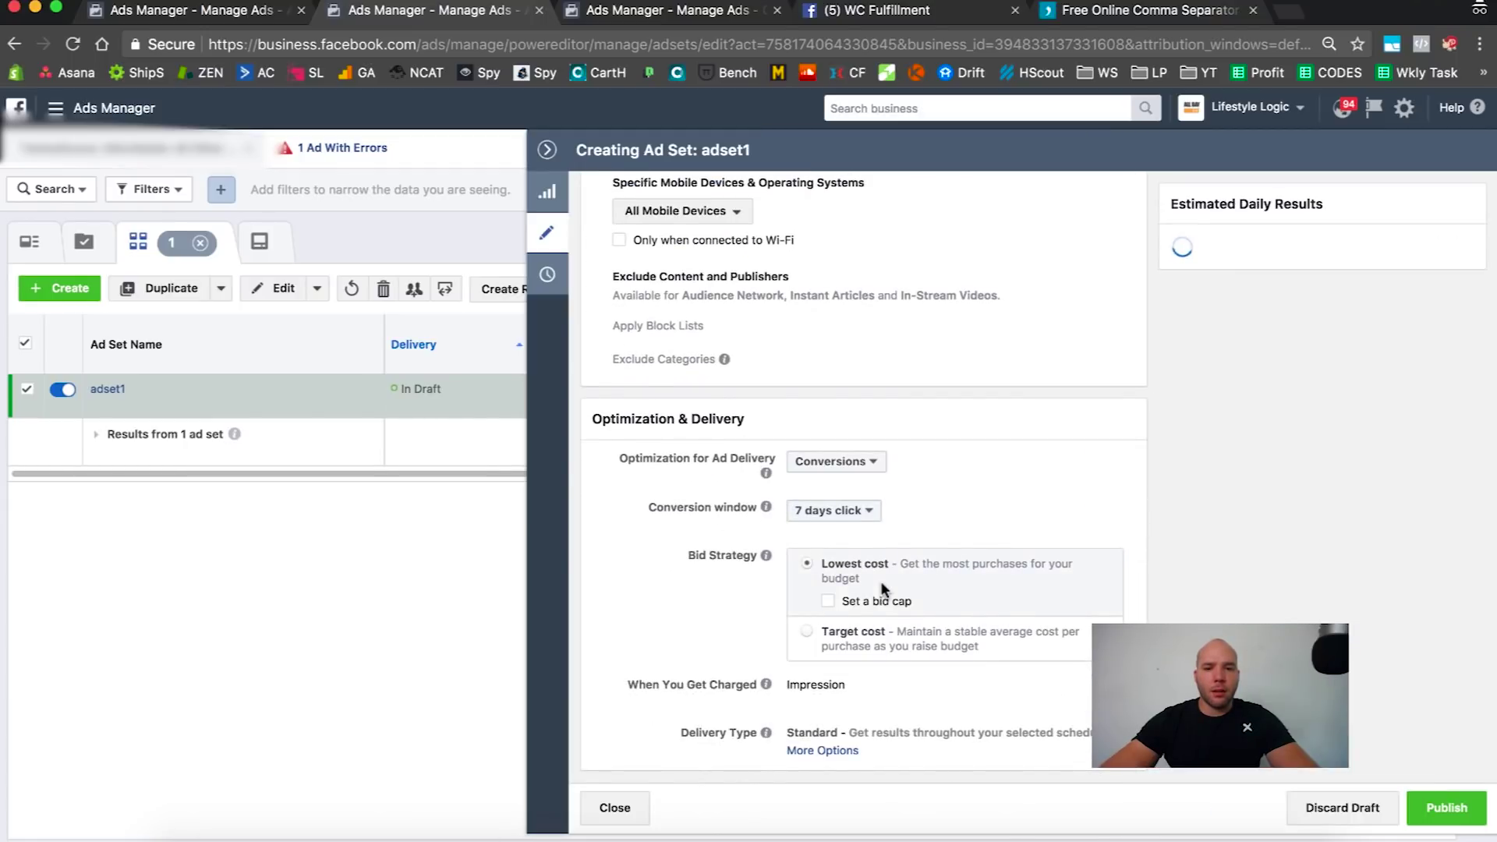
scroll(787, 468, up, 15)
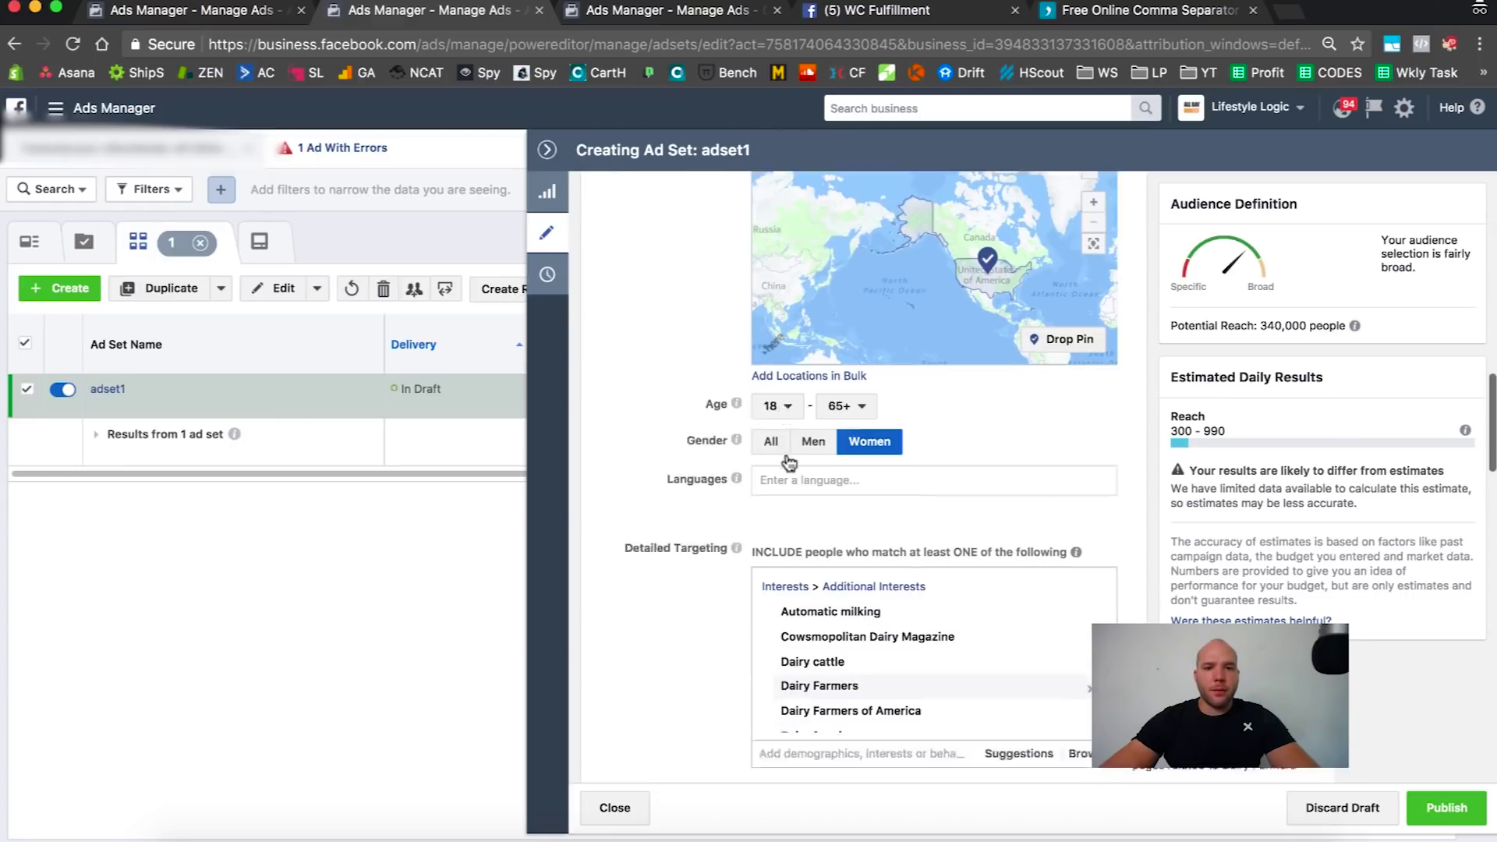
scroll(788, 462, up, 8)
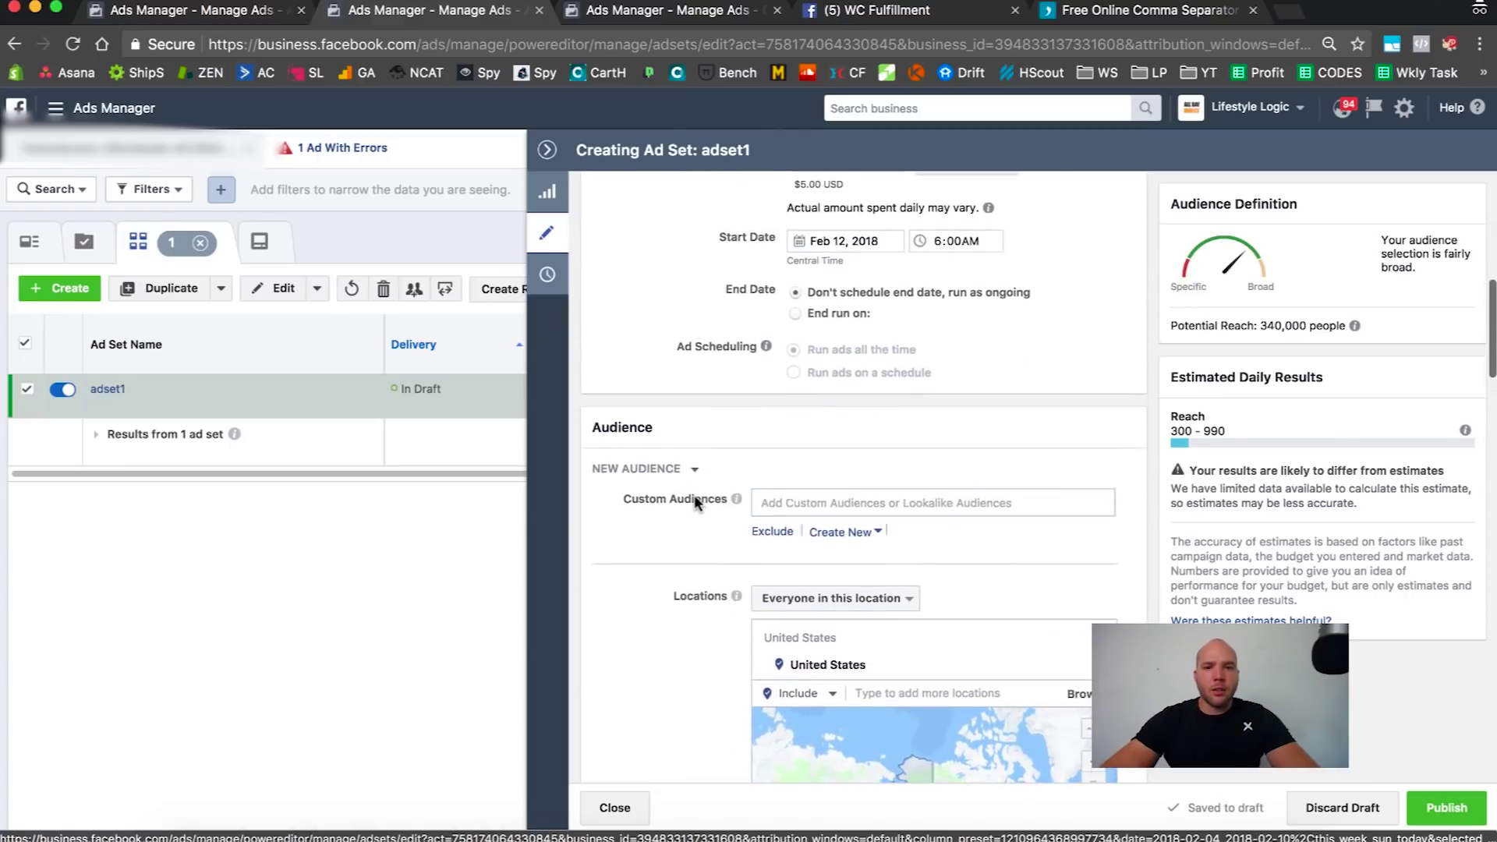
scroll(692, 490, up, 10)
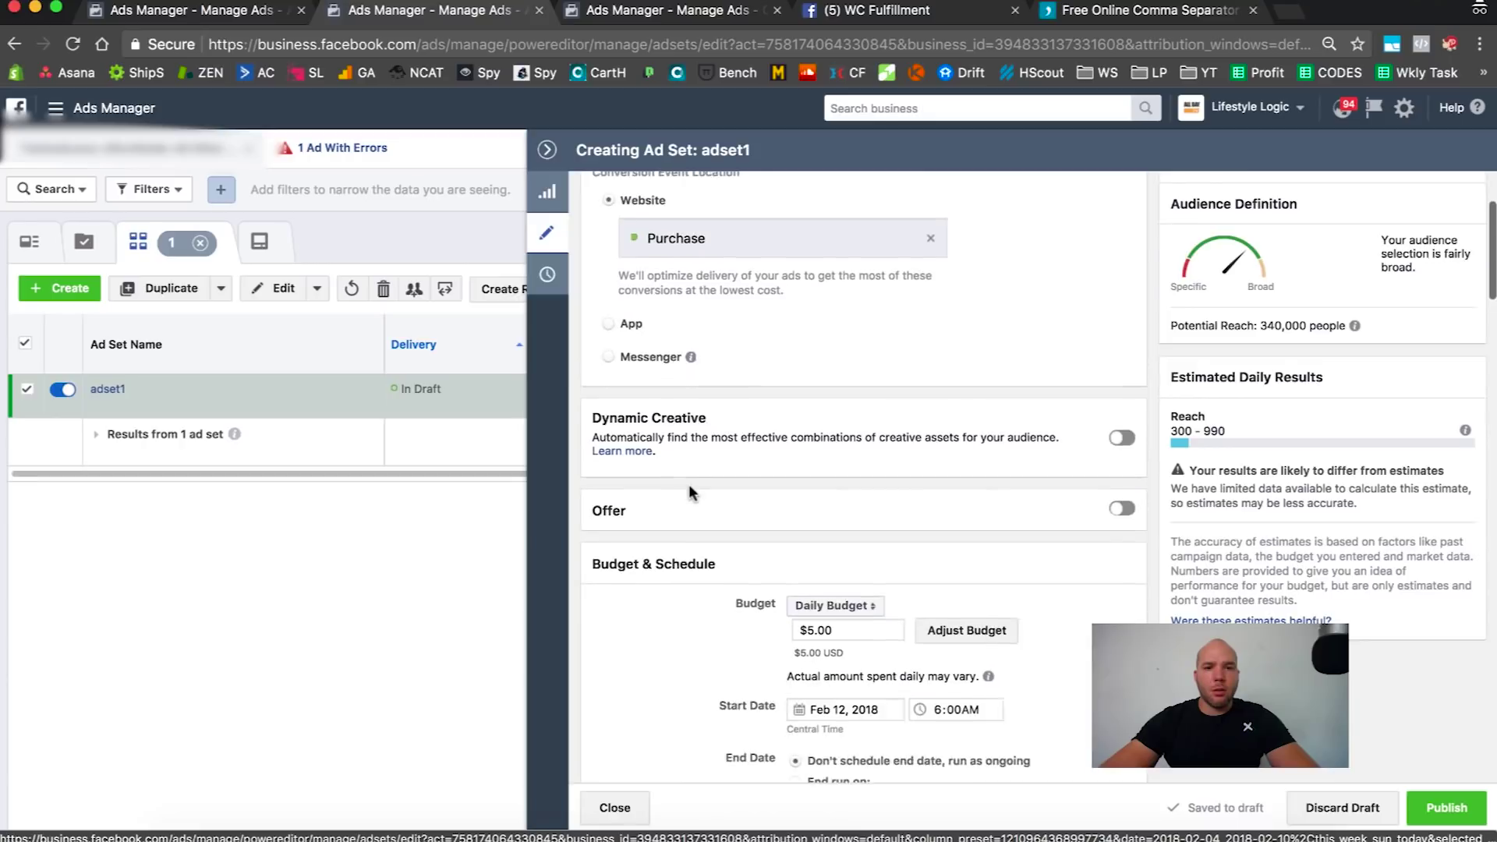
scroll(689, 485, up, 5)
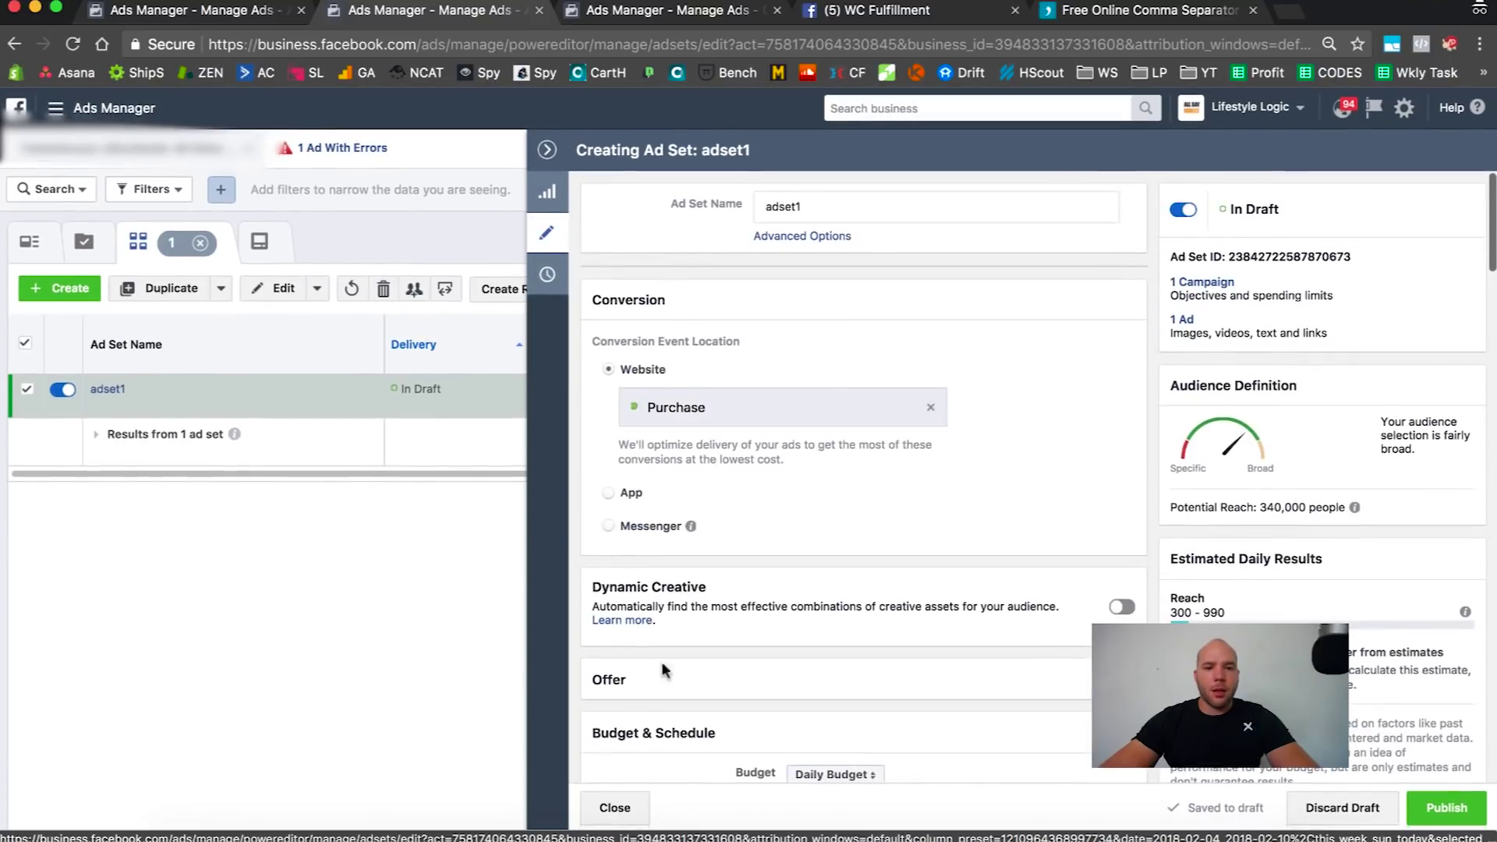
click(620, 807)
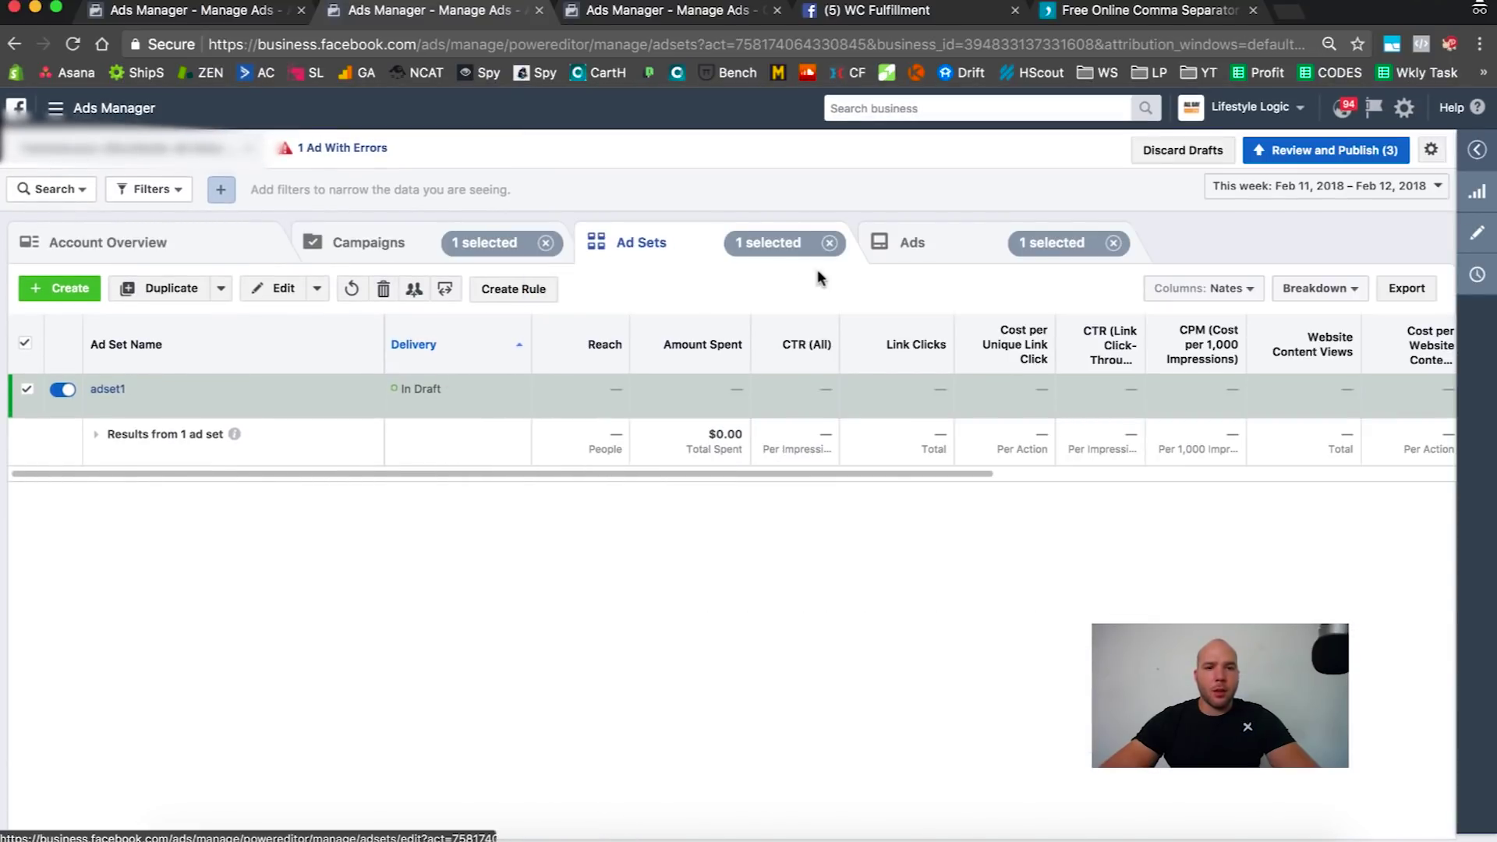
- Open ad1 of adset1 for editing and start a new page post under Use Existing Post
click(104, 395)
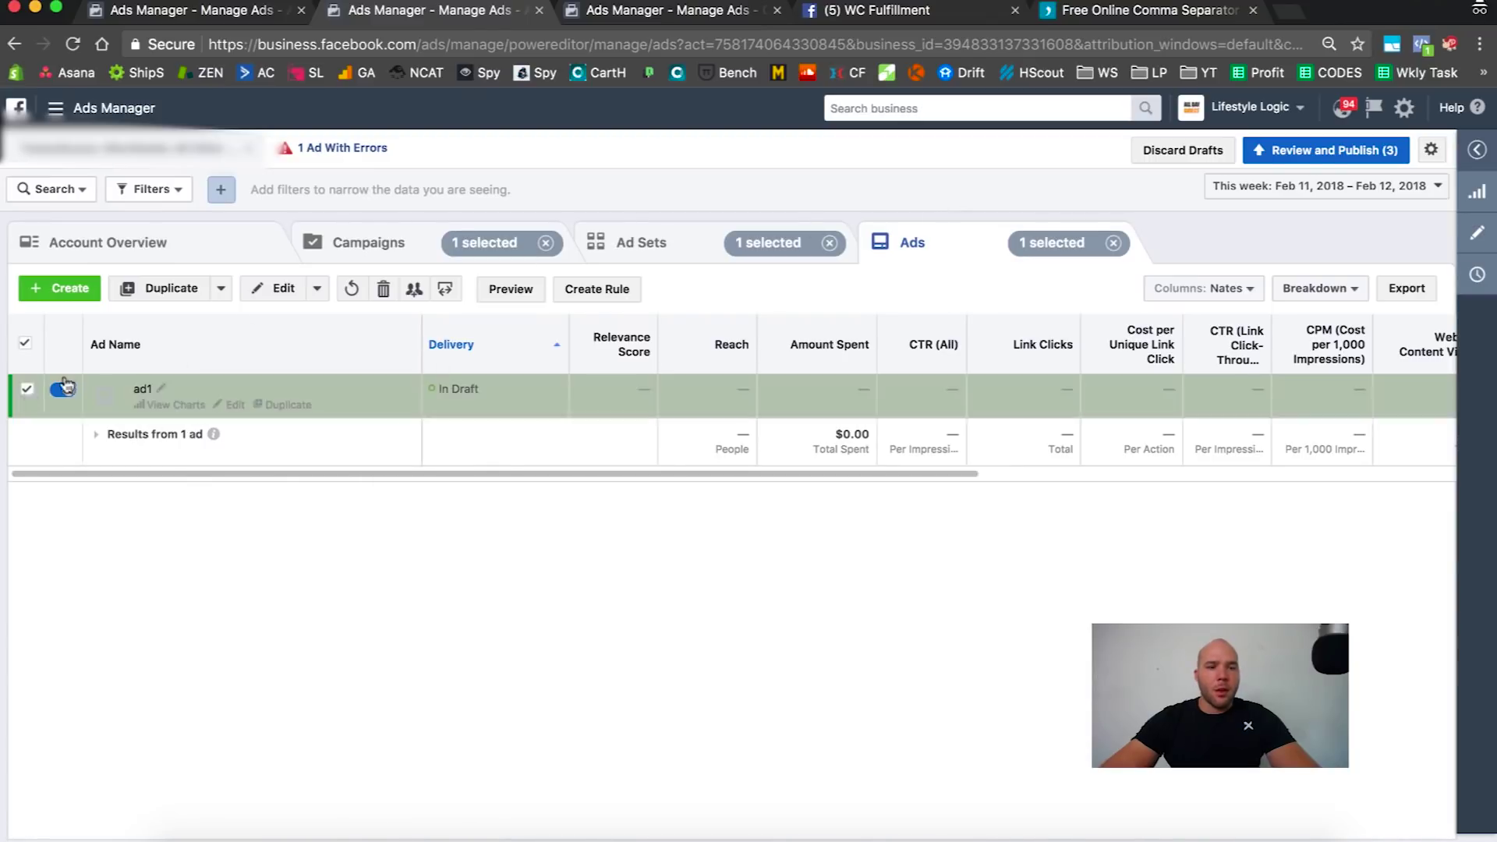
click(1477, 232)
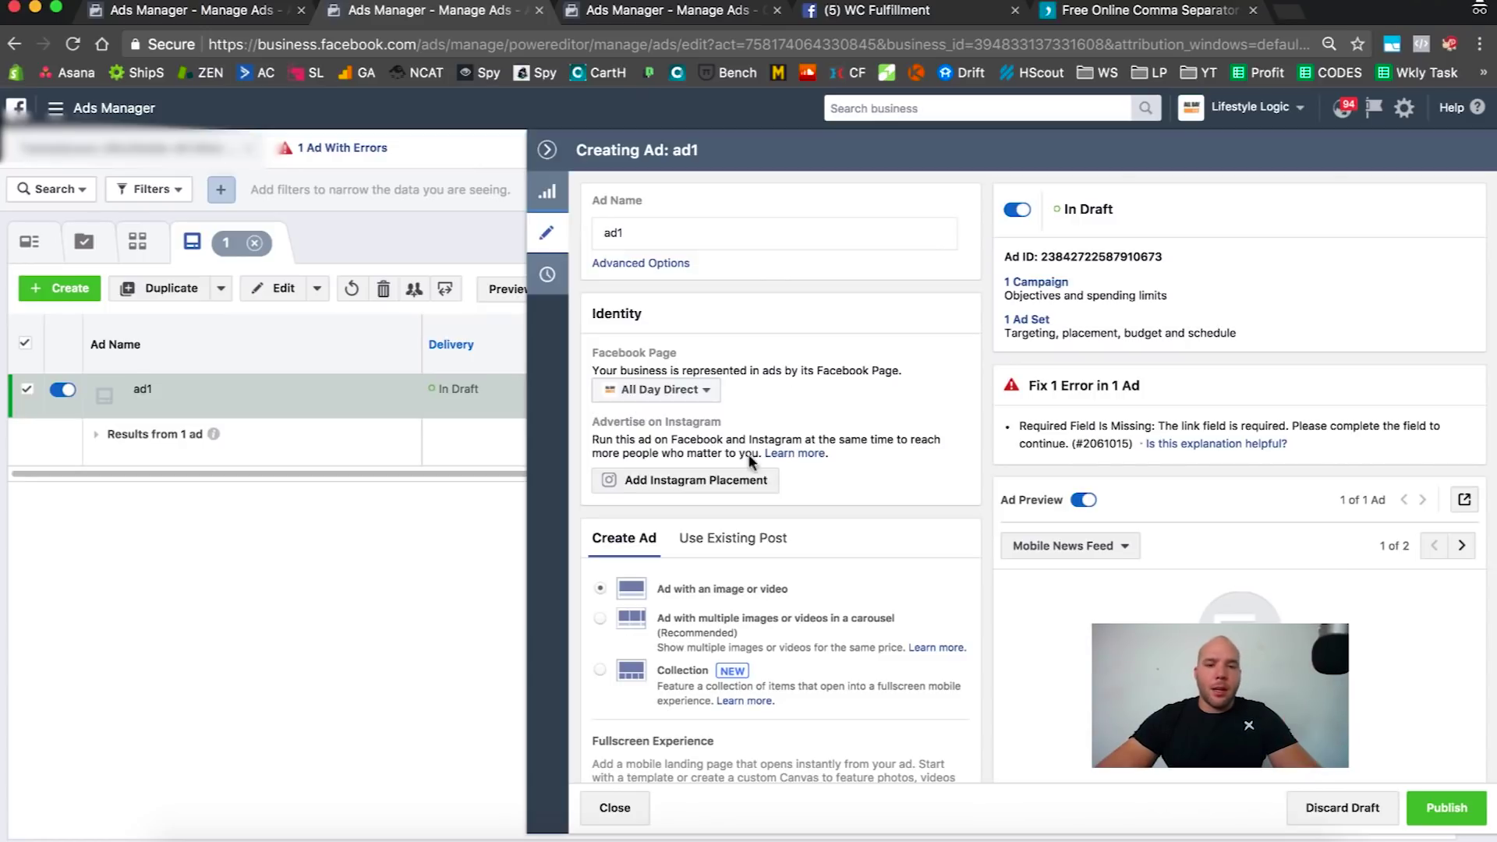
click(734, 537)
scroll(858, 450, down, 2)
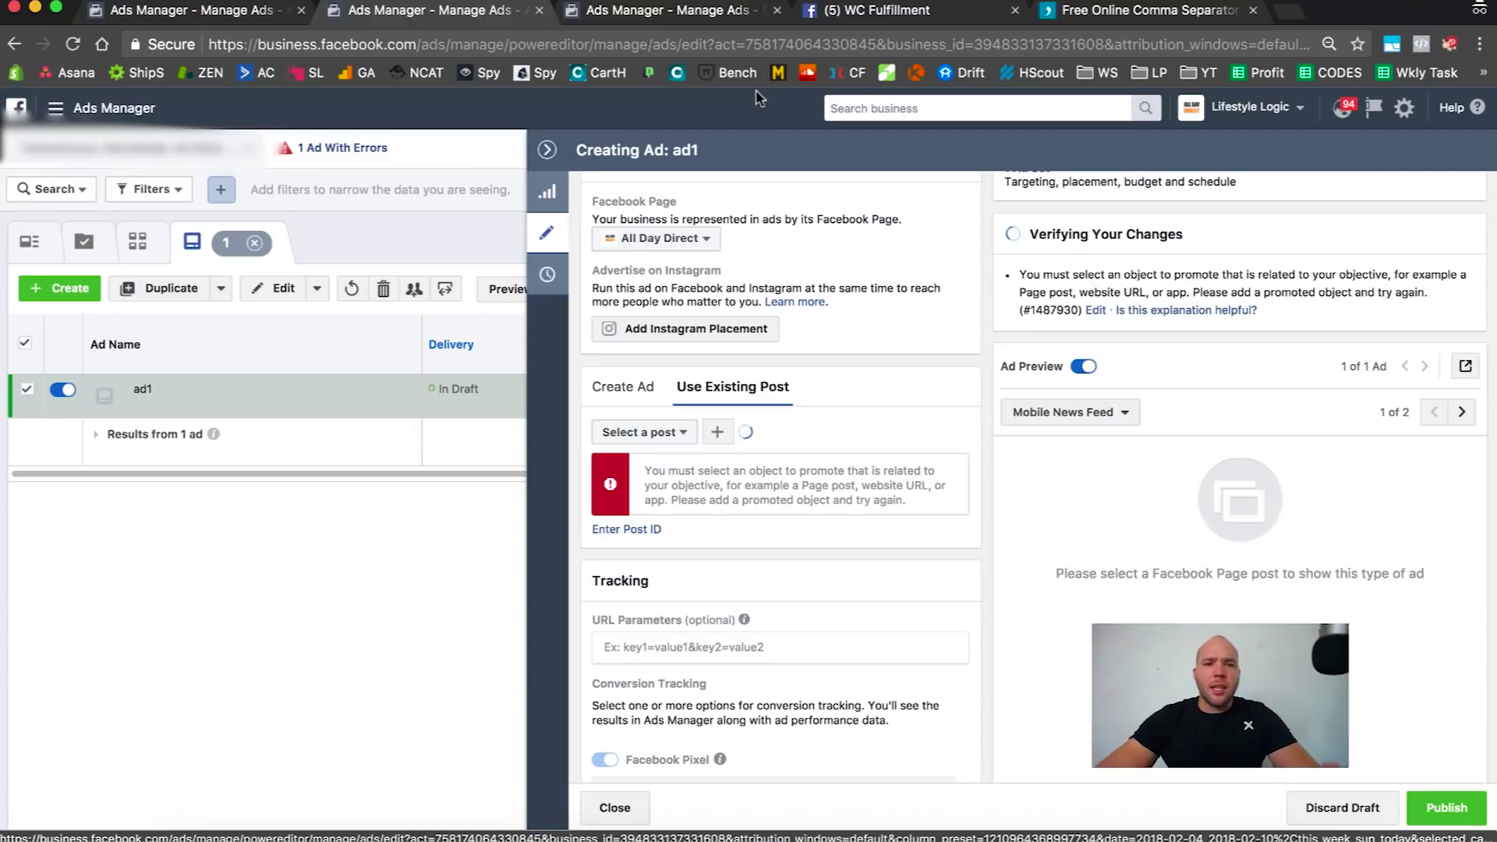
click(749, 3)
click(749, 2)
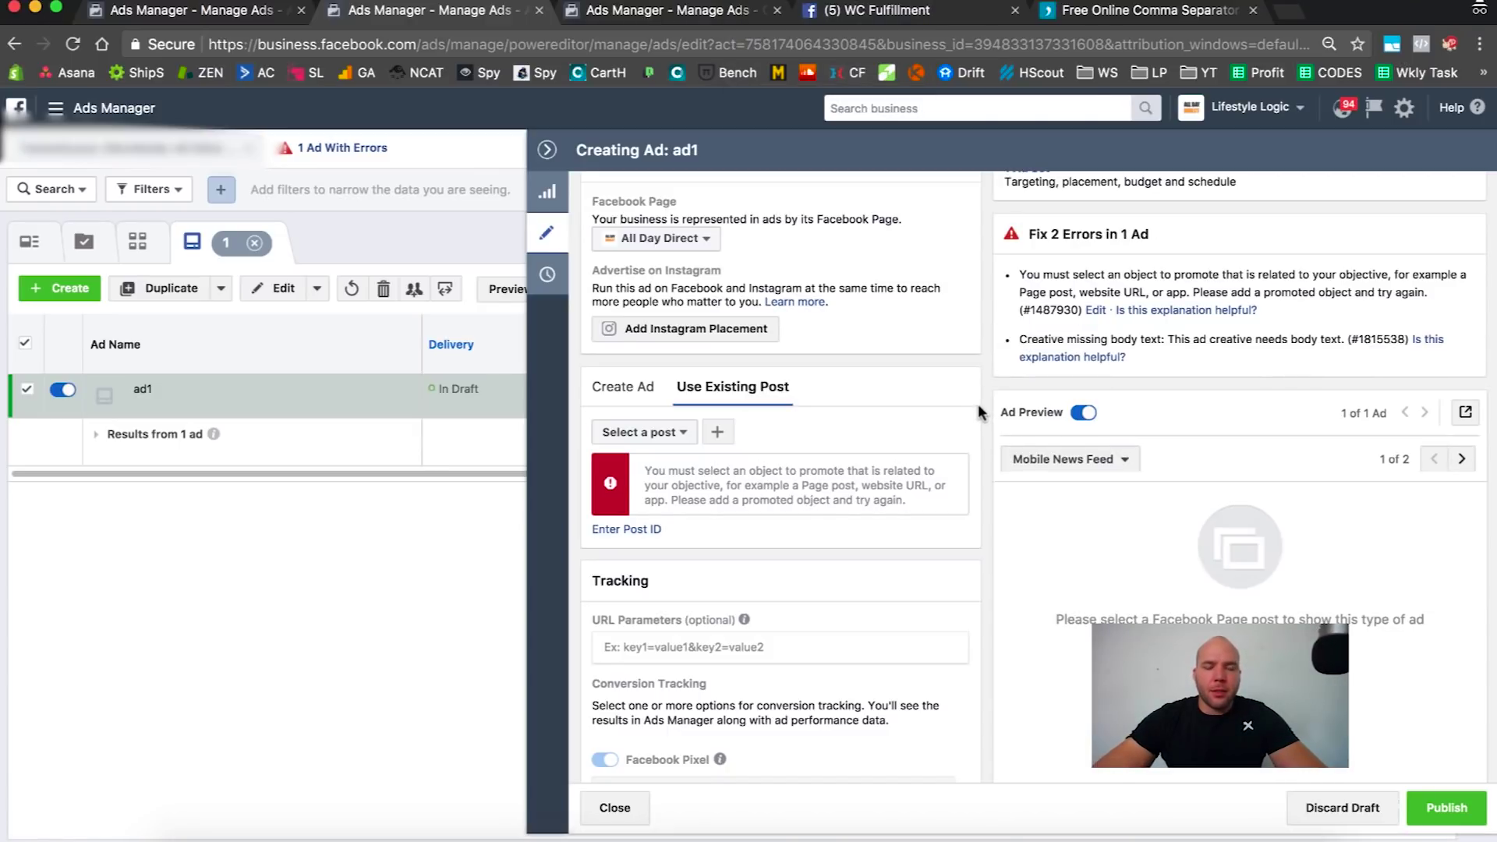
click(717, 432)
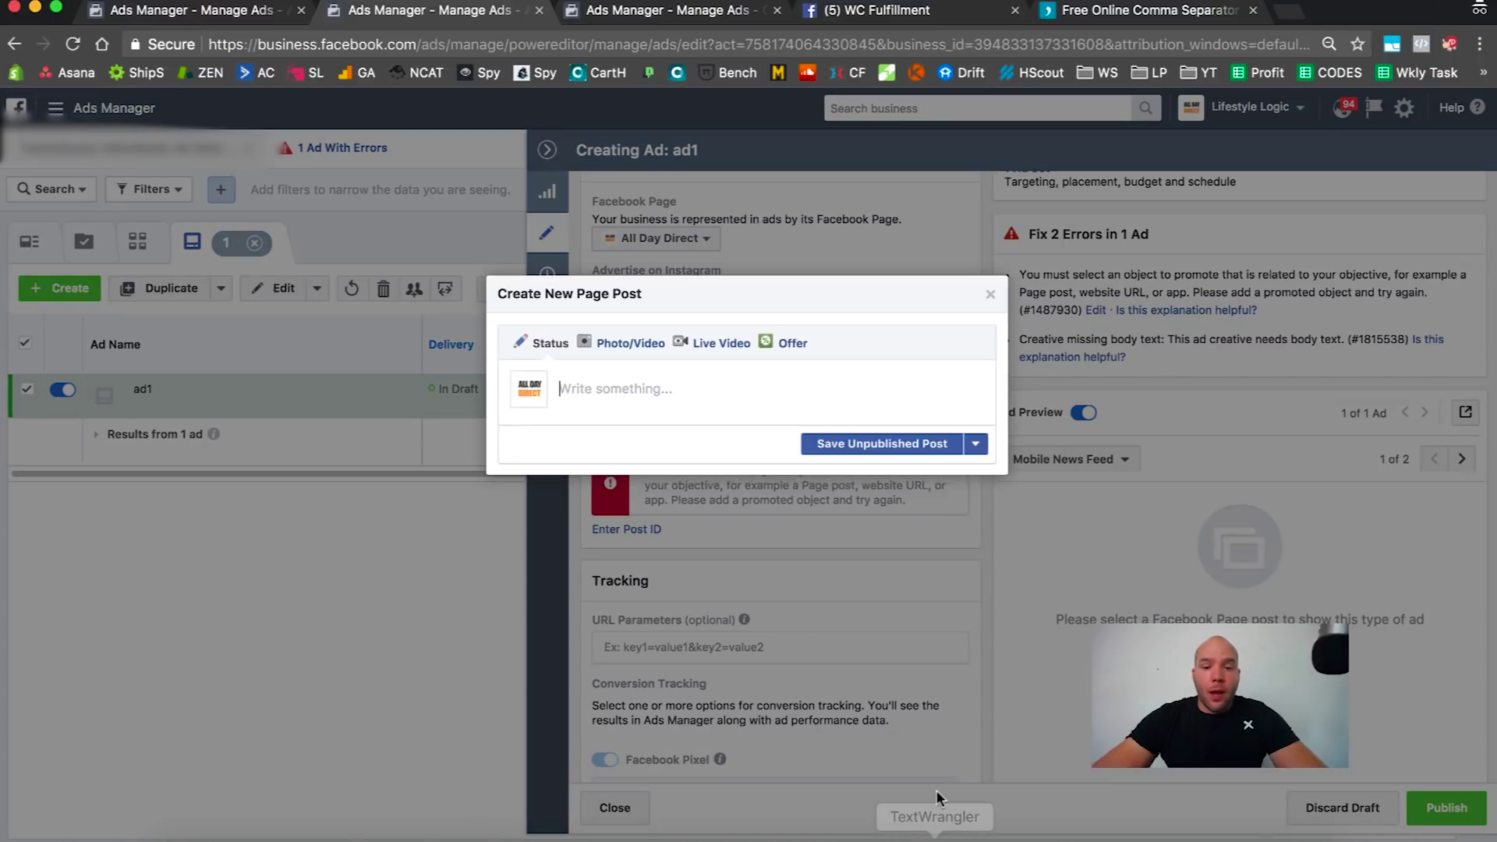
- Switch to TextWrangler and compare the landing page links in the farmer cow, clucker and moo cow post texts
click(935, 834)
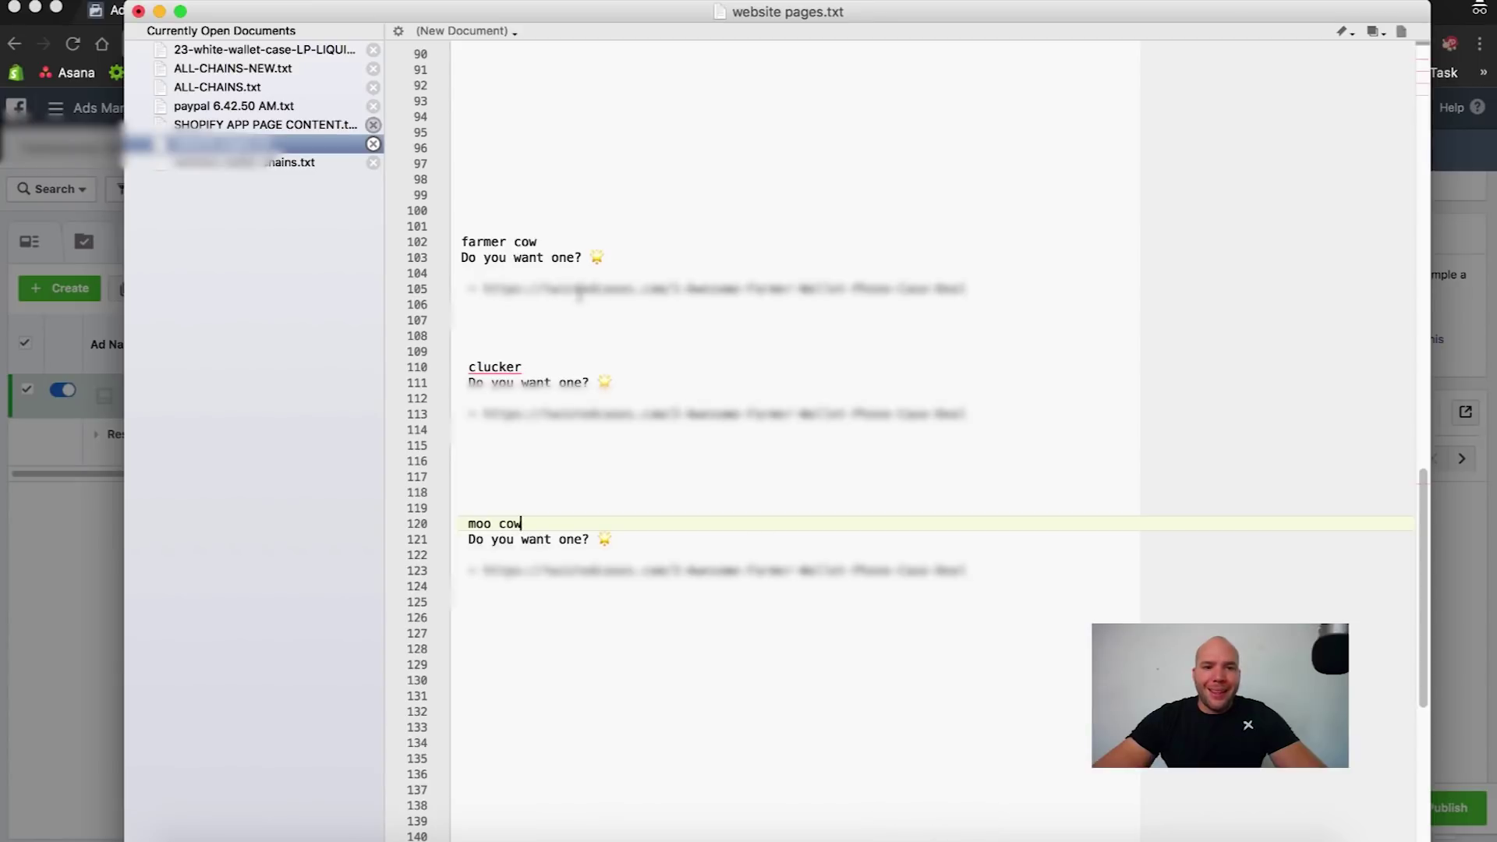
drag(462, 238, 535, 242)
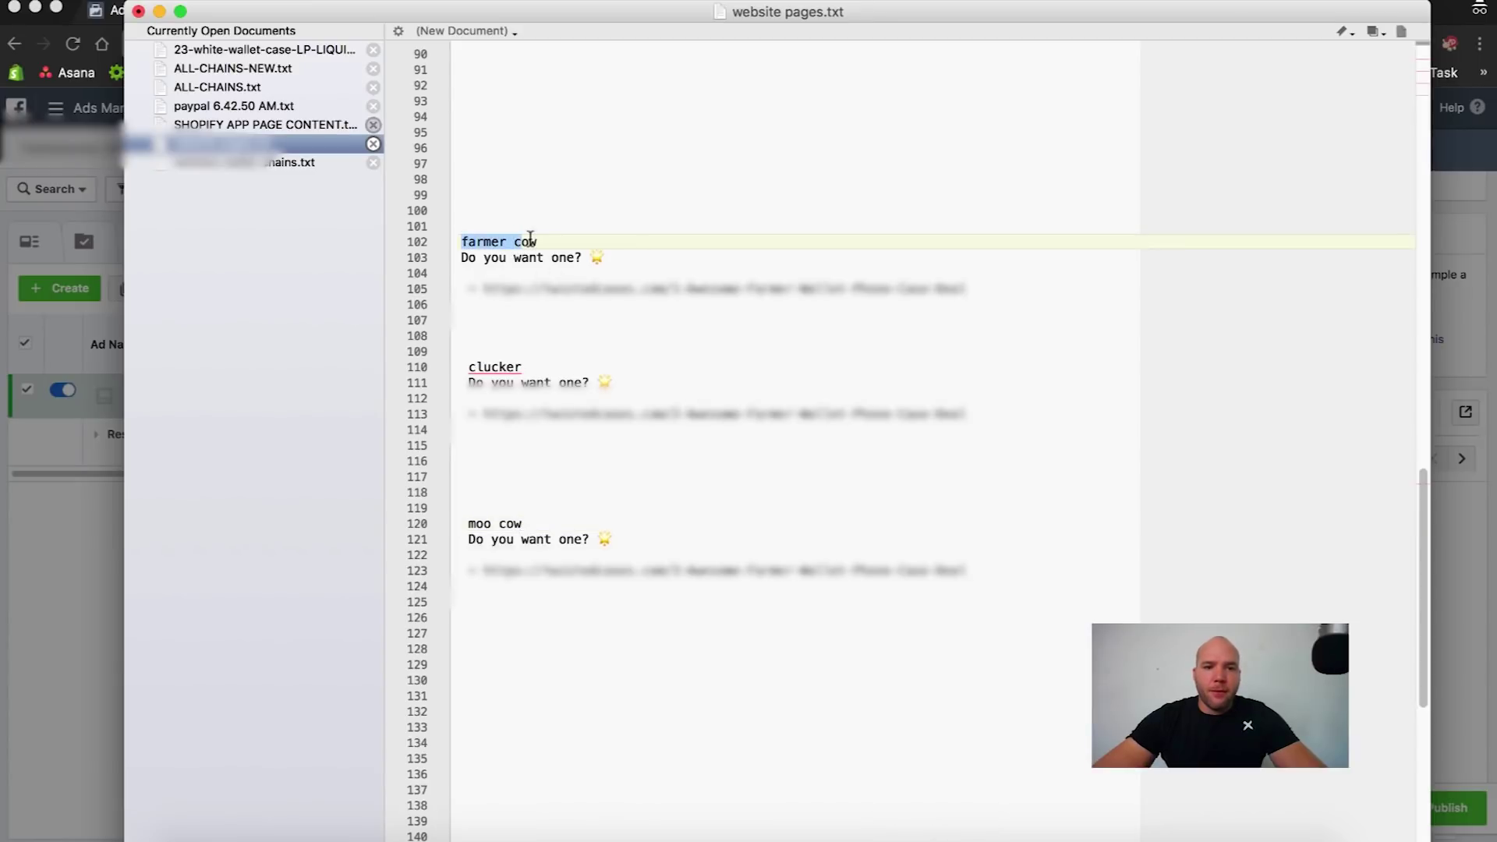
click(557, 271)
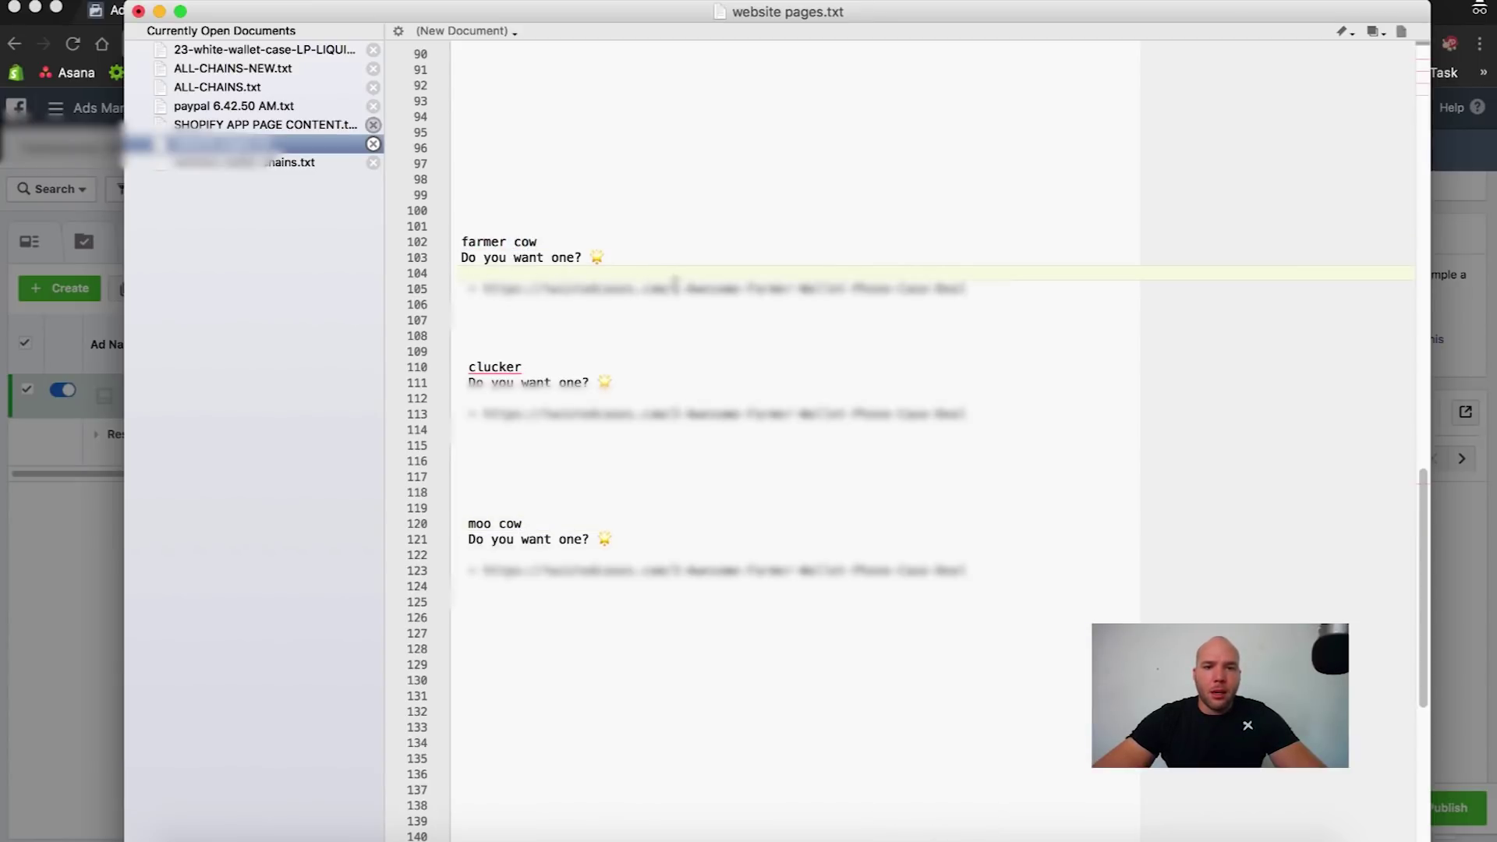
click(679, 287)
drag(680, 287, 946, 304)
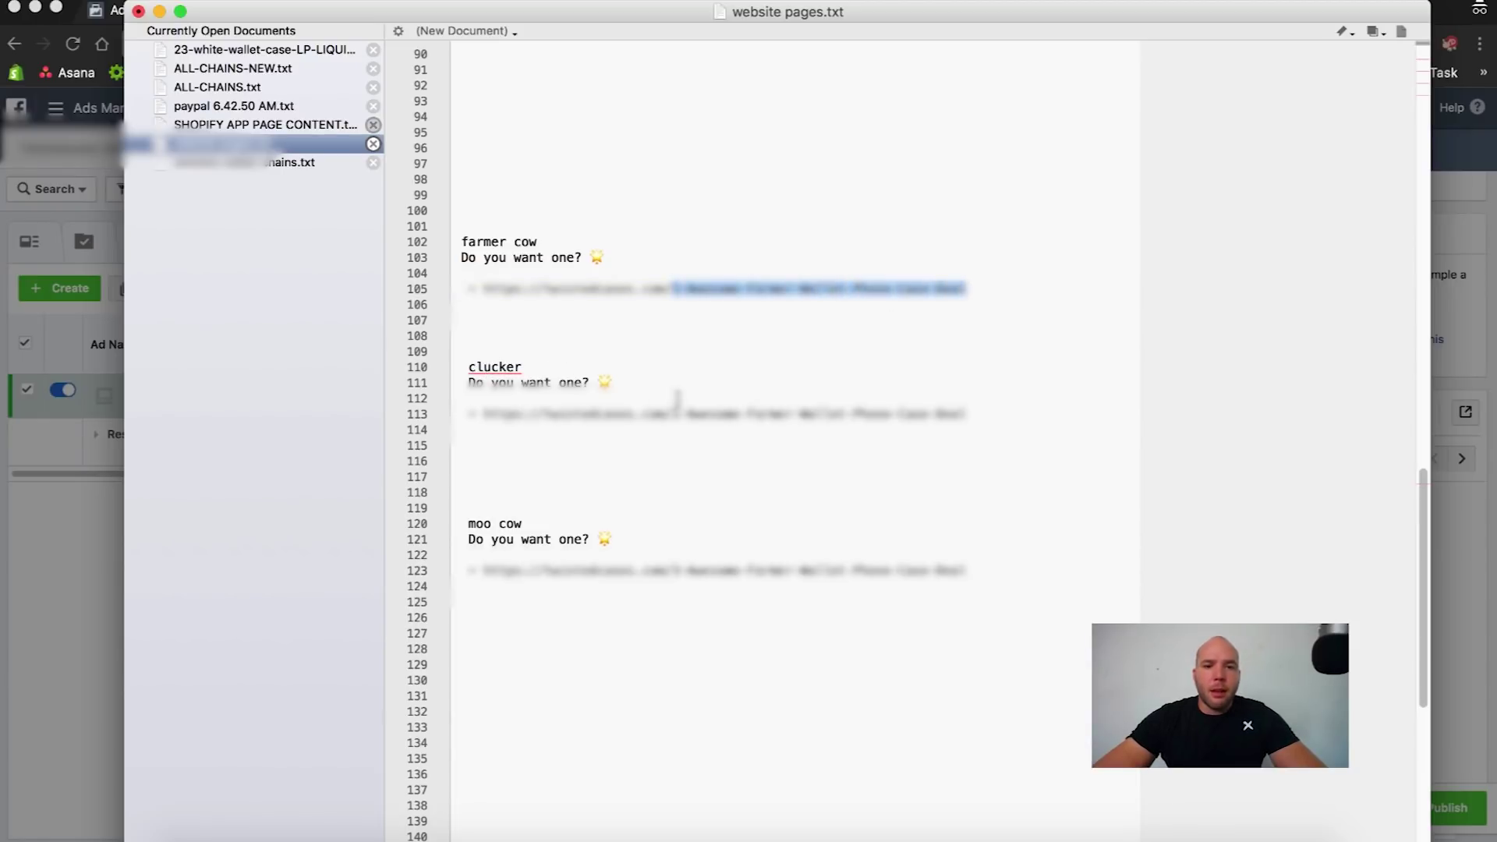
drag(676, 399, 757, 409)
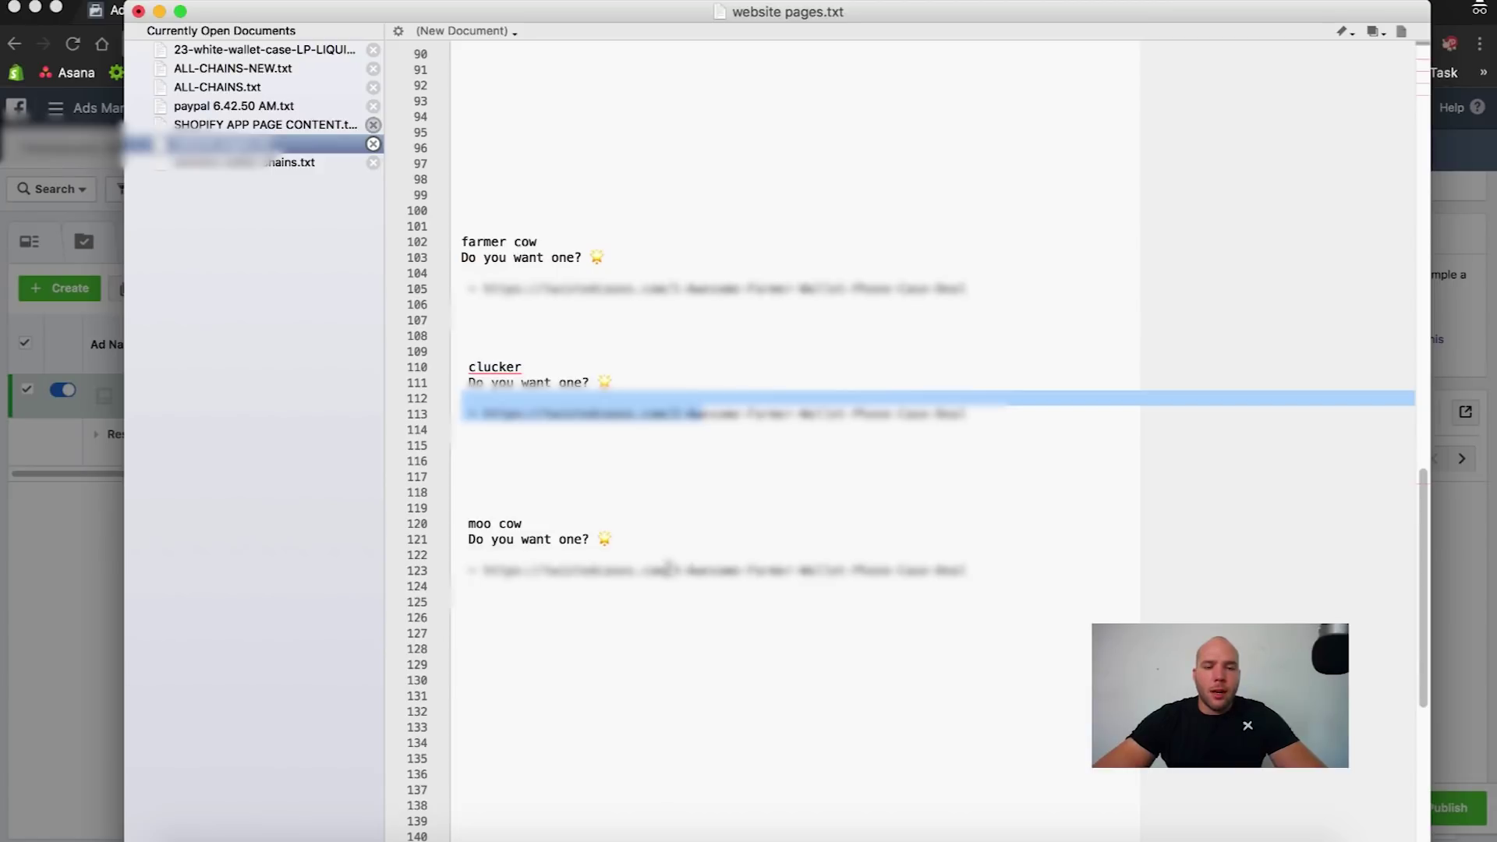
click(671, 570)
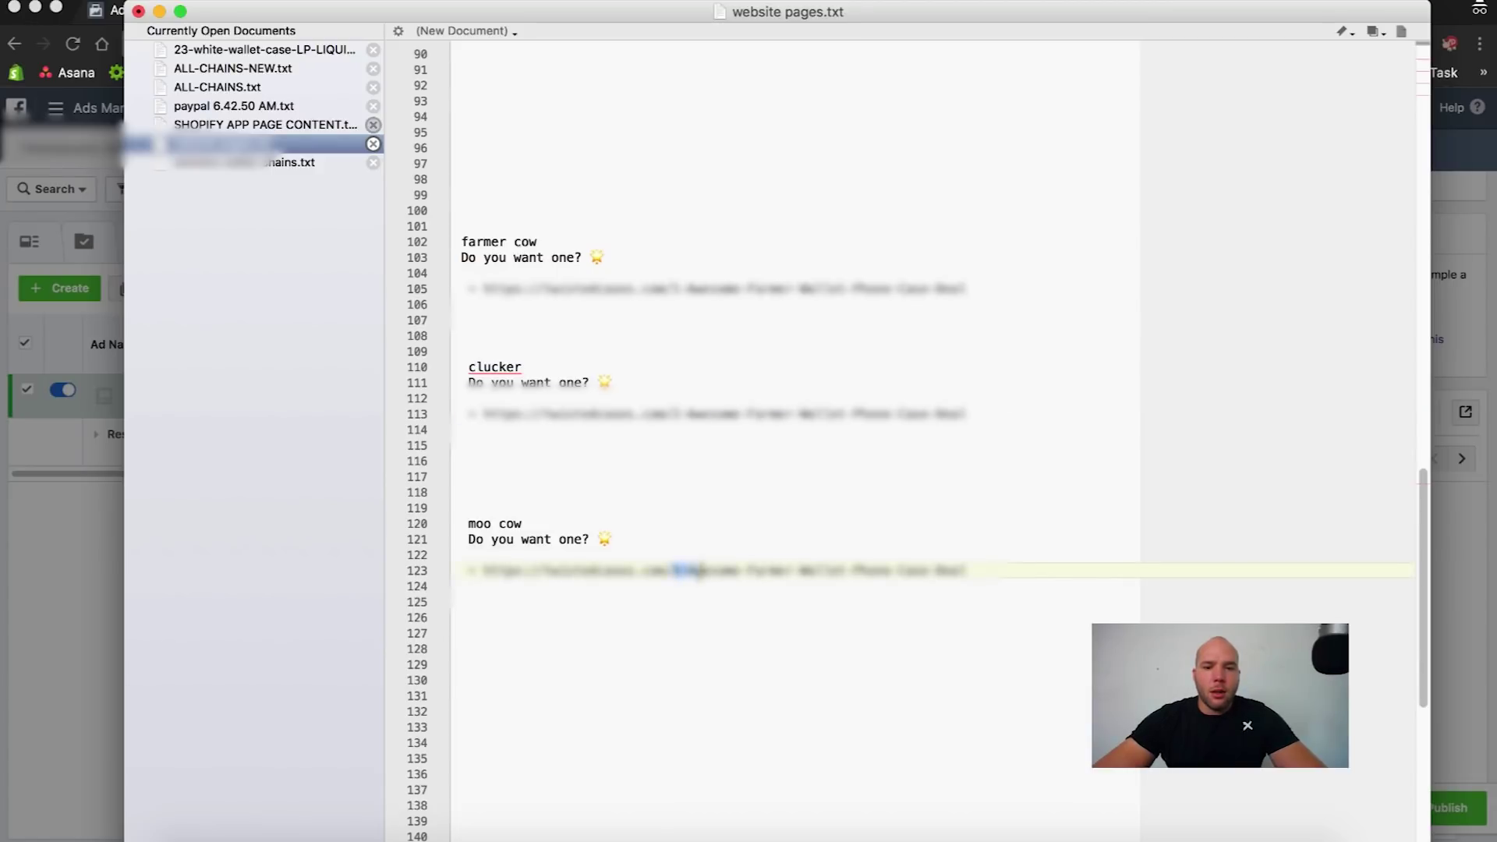
double_click(702, 570)
click(702, 570)
- Copy the post text and link listed under farmer cow
drag(461, 258, 926, 293)
right_click(926, 292)
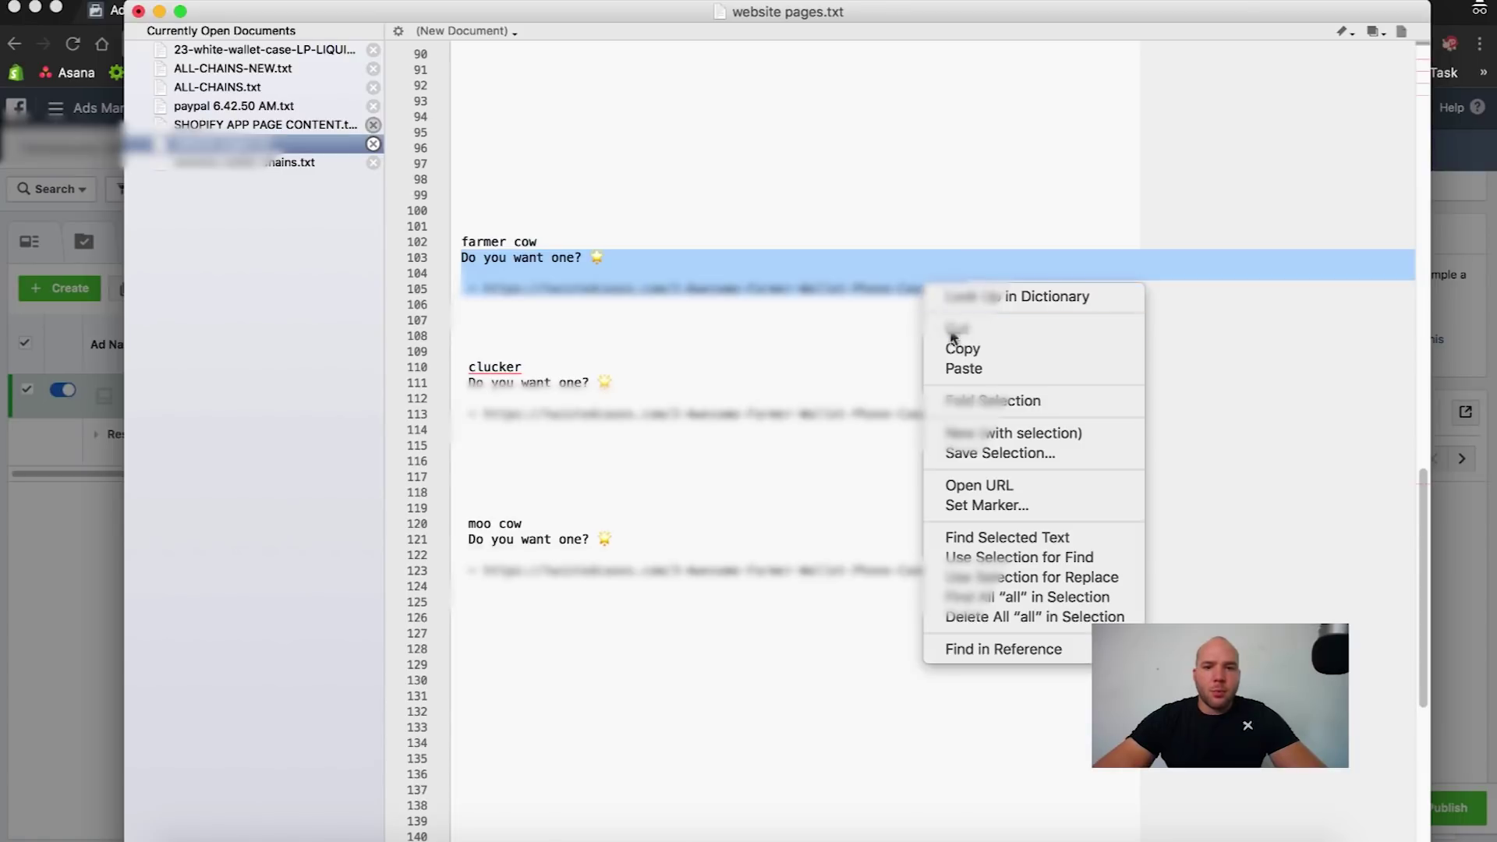
click(957, 344)
click(782, 303)
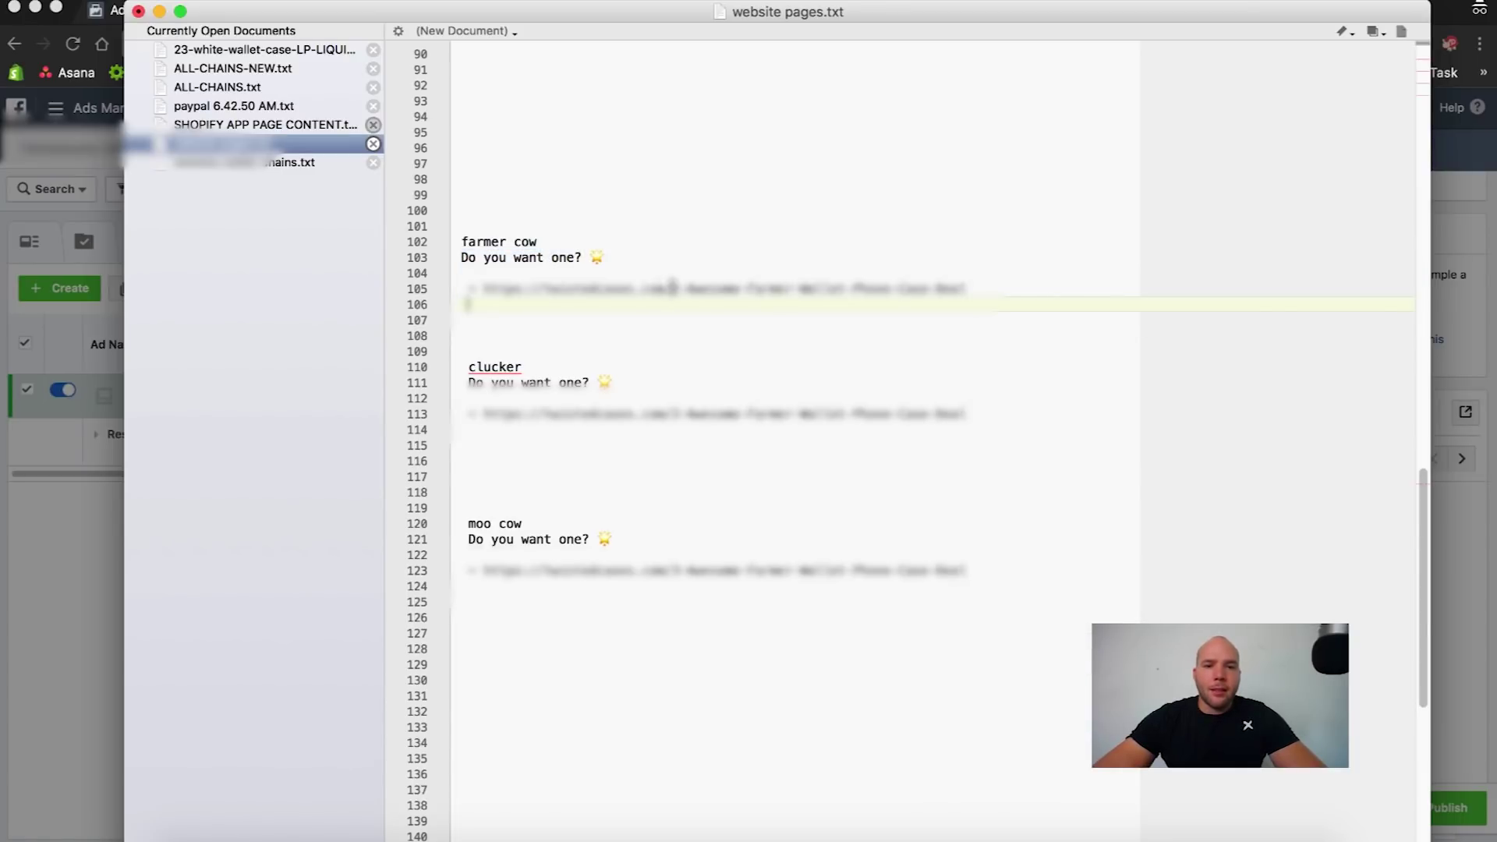
- Examine the page path at the end of the farmer cow link
drag(672, 289, 995, 291)
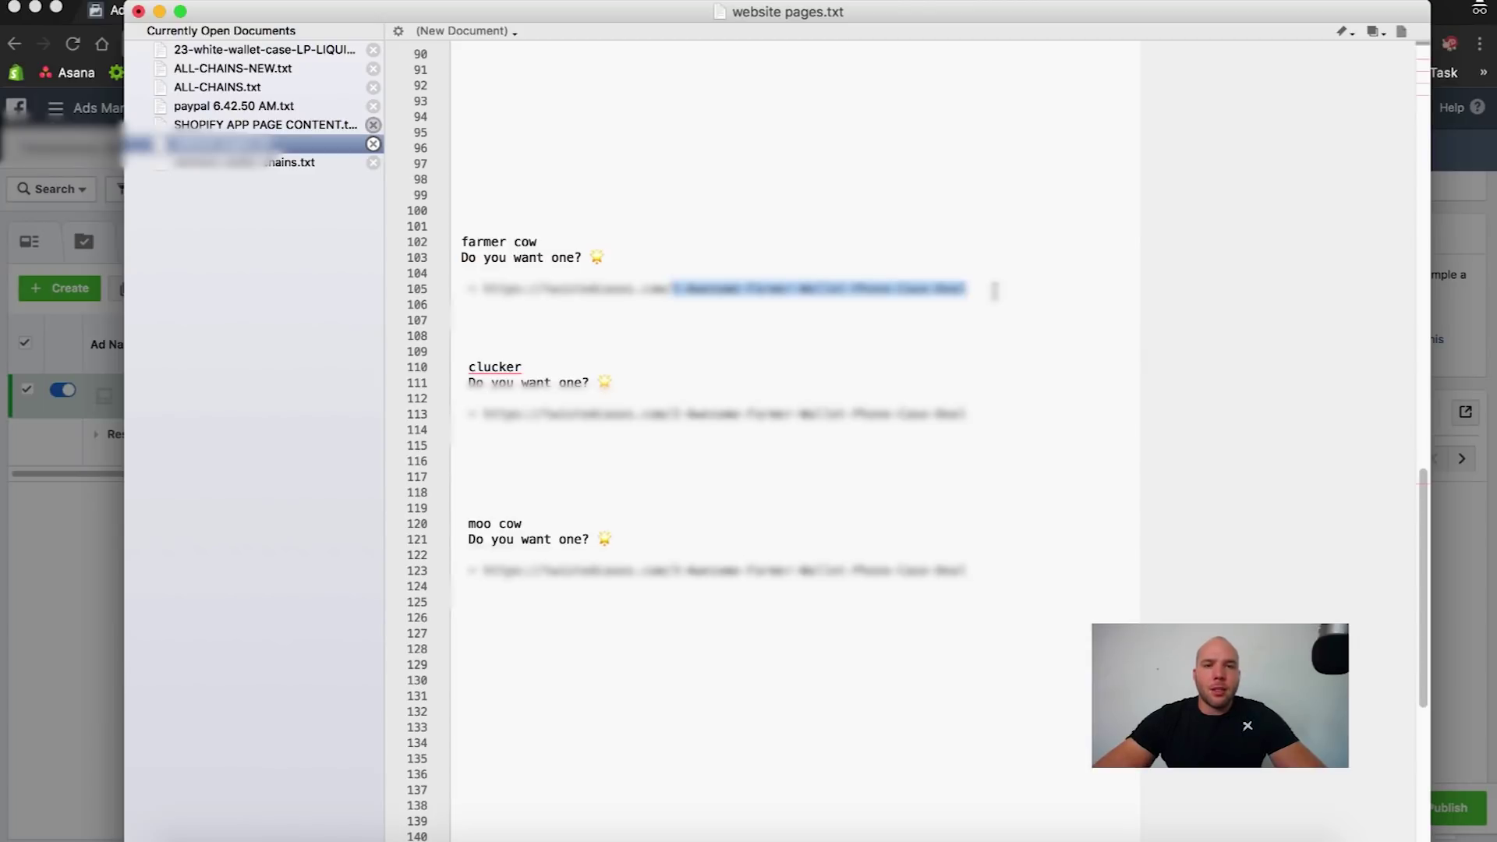
click(973, 291)
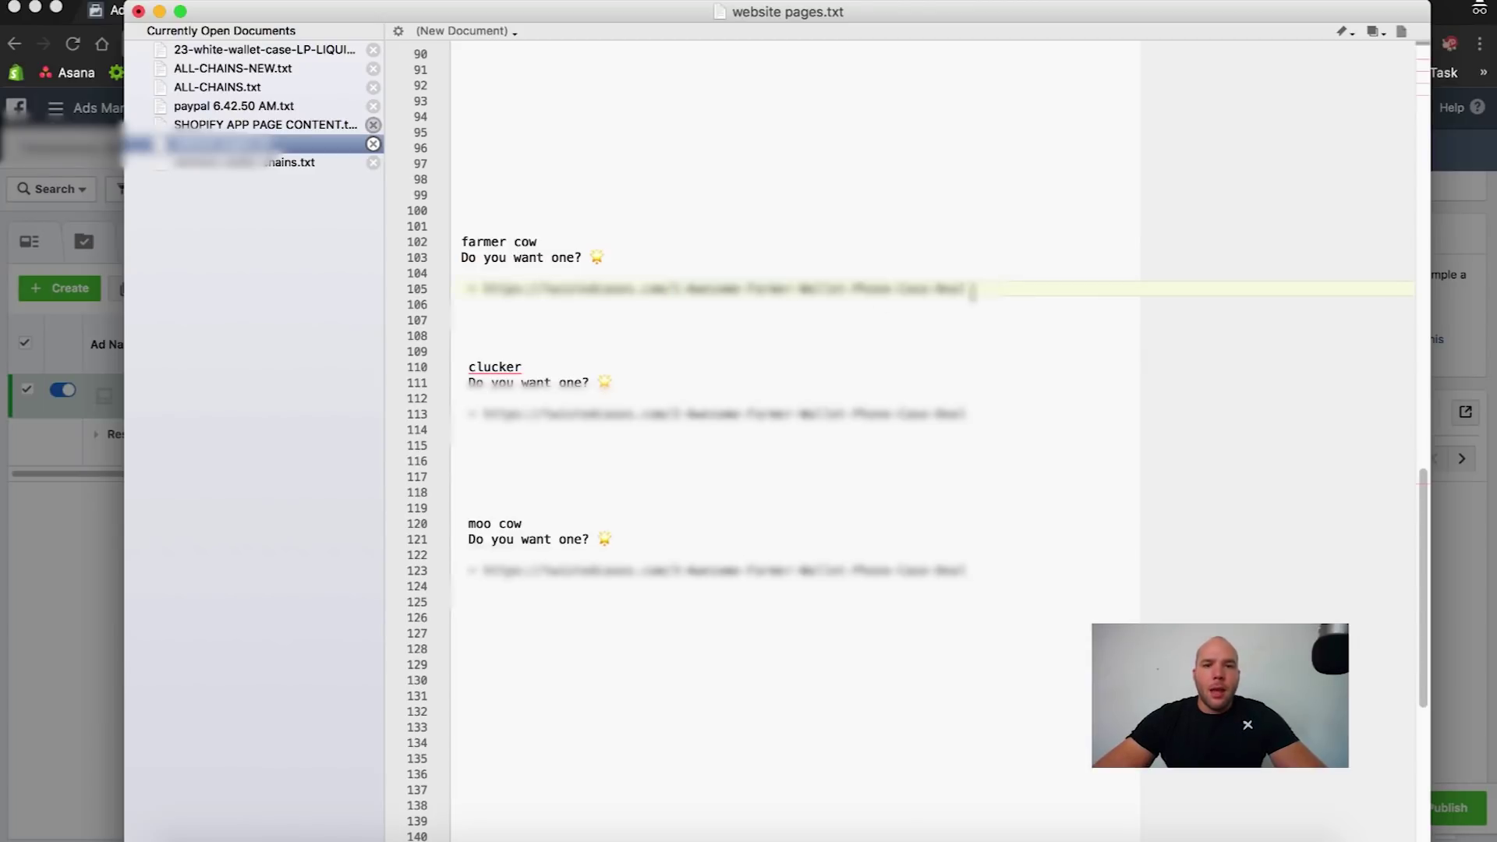
drag(677, 290, 967, 281)
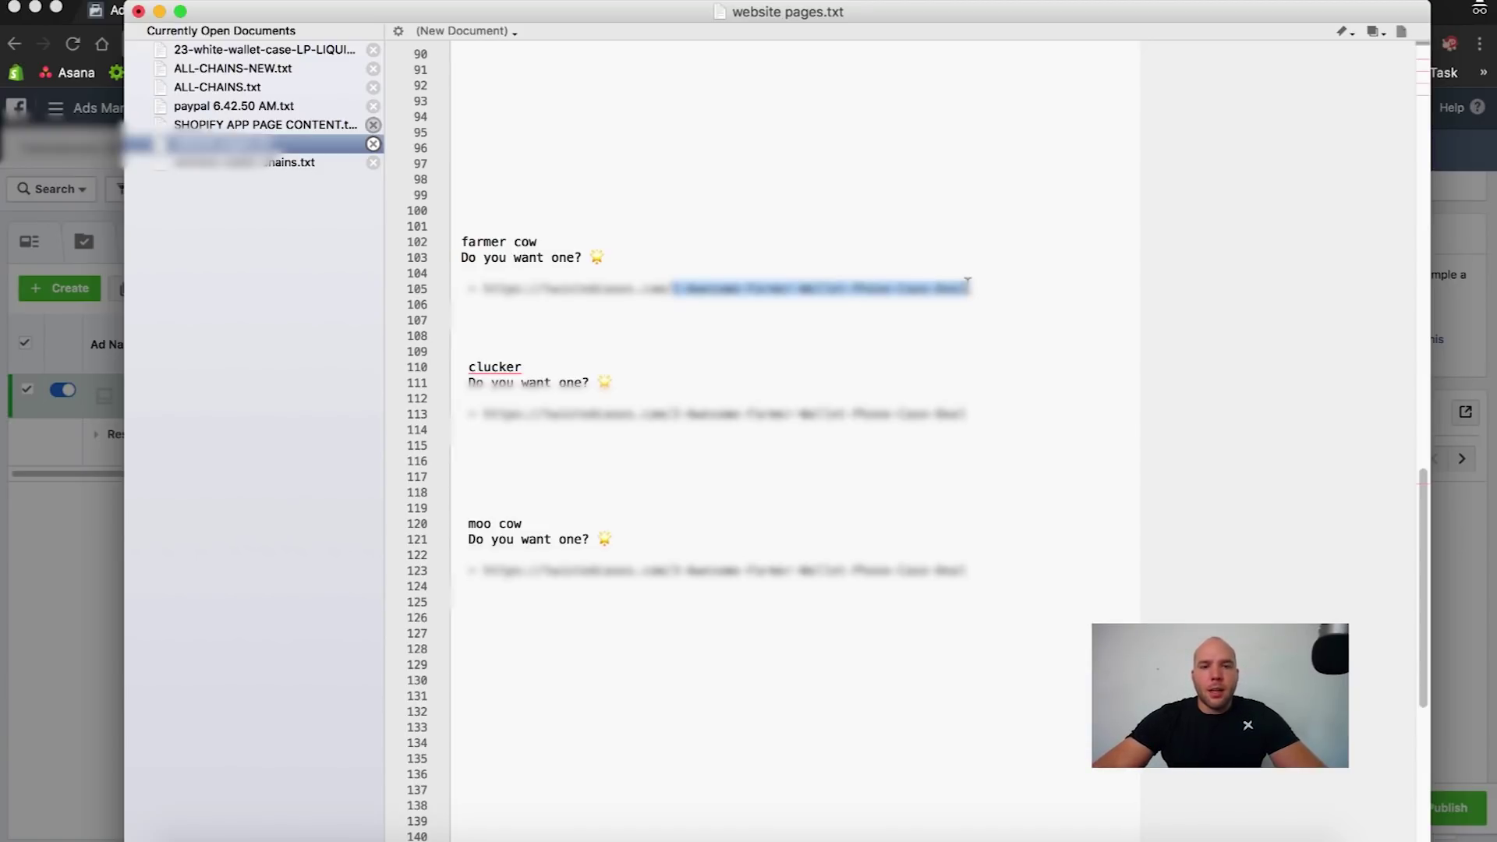
click(968, 286)
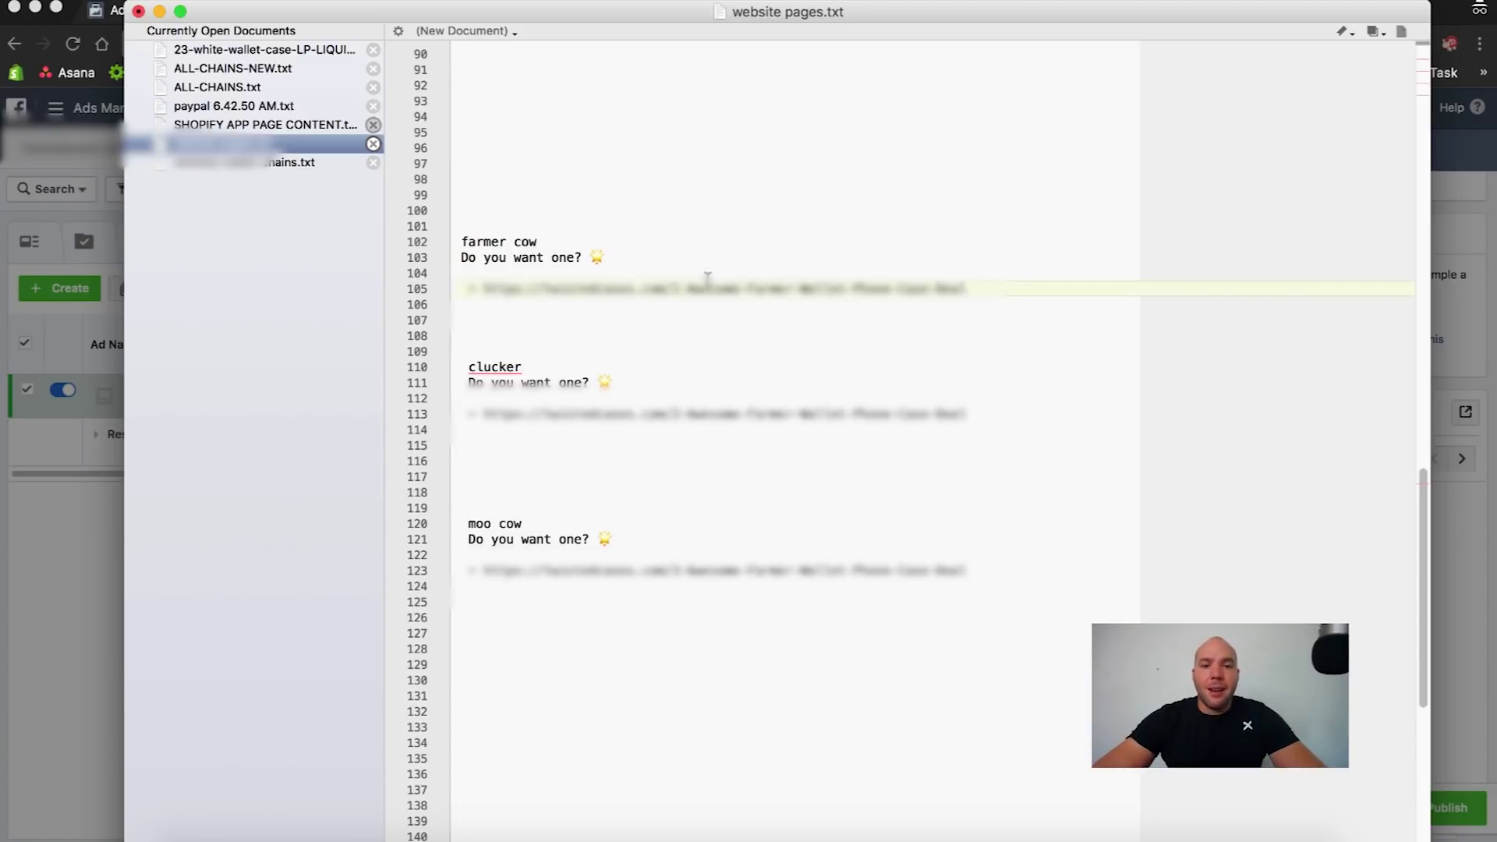
drag(704, 283, 971, 277)
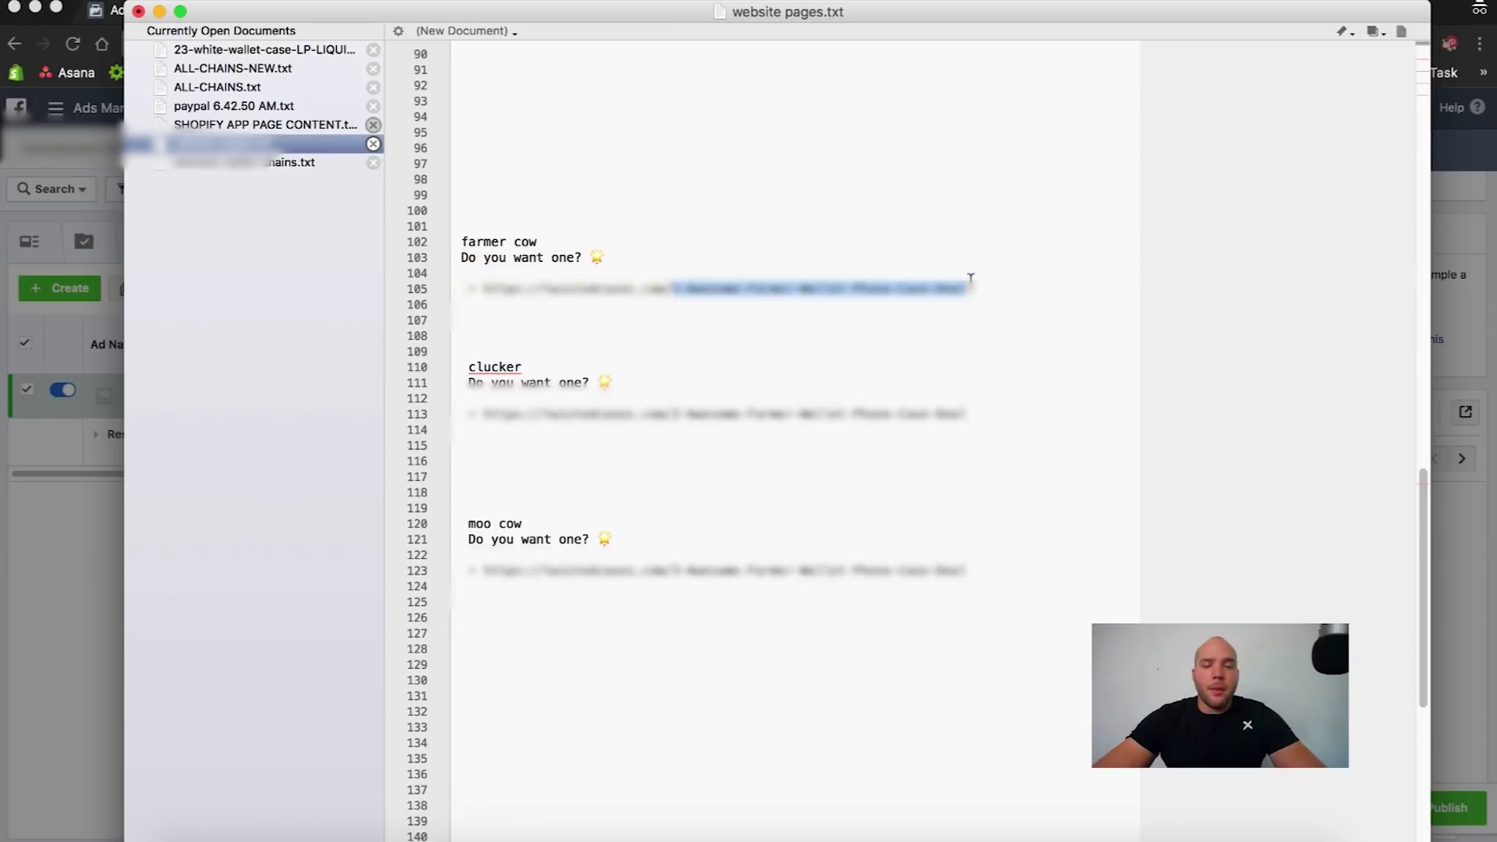
click(971, 279)
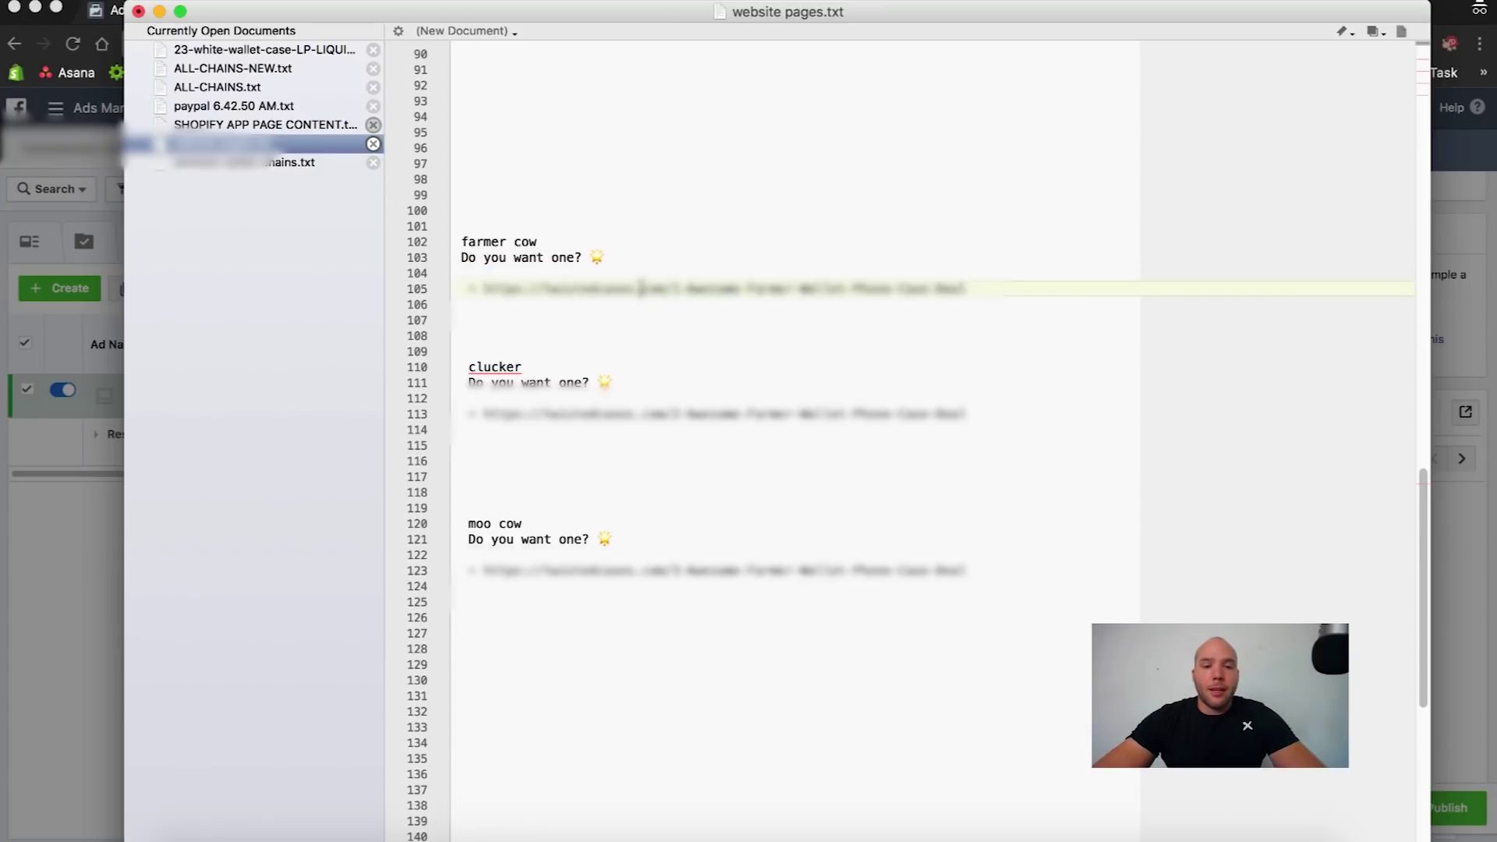
- Copy the farmer cow text from "Do you want one?" through its link and paste it into the new page post in Ads Manager
drag(463, 255, 950, 293)
right_click(950, 294)
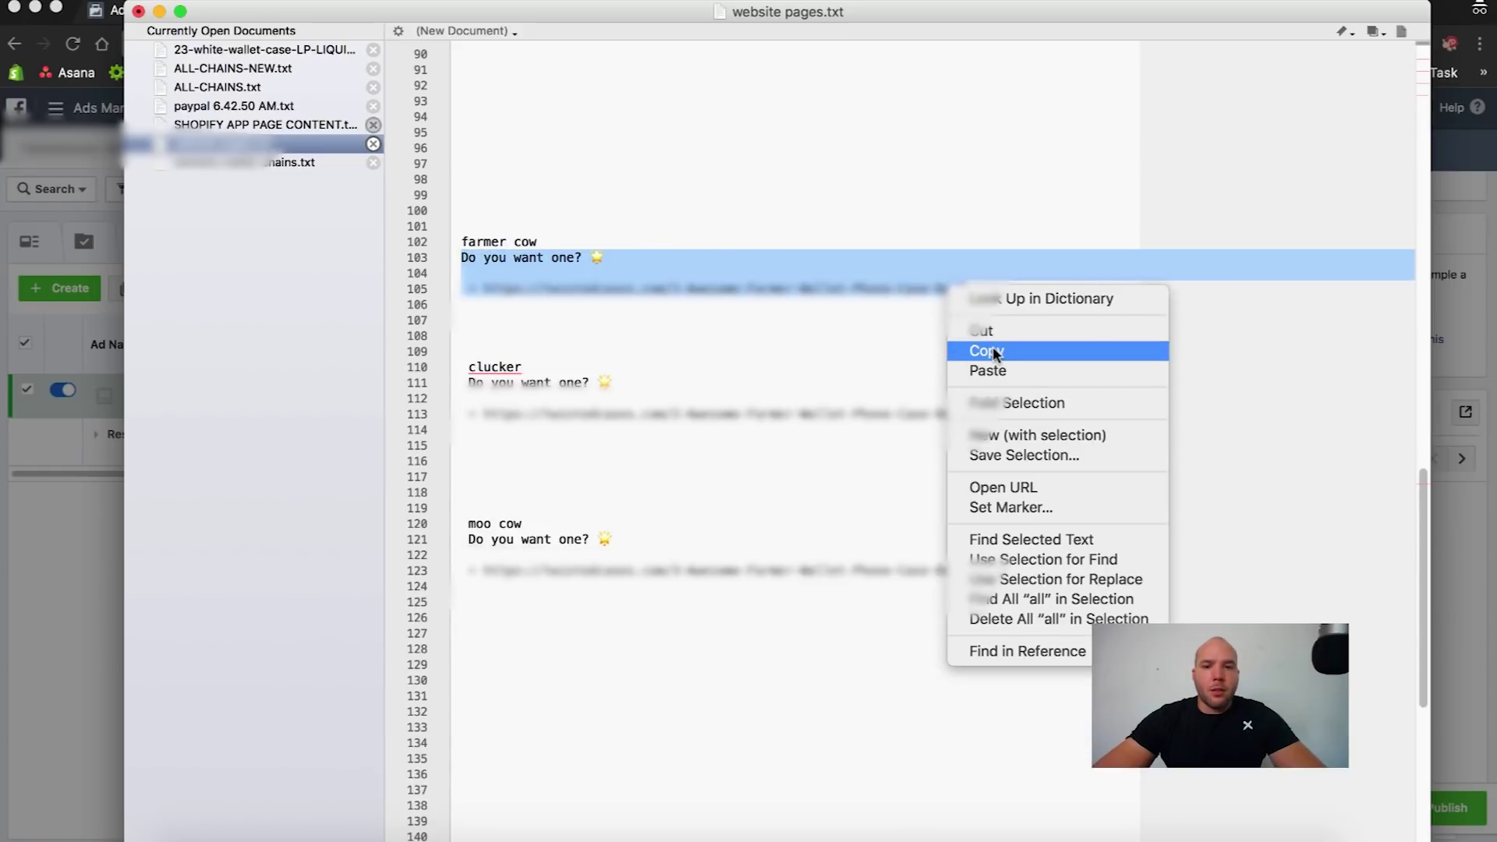
click(993, 352)
key(super+Tab)
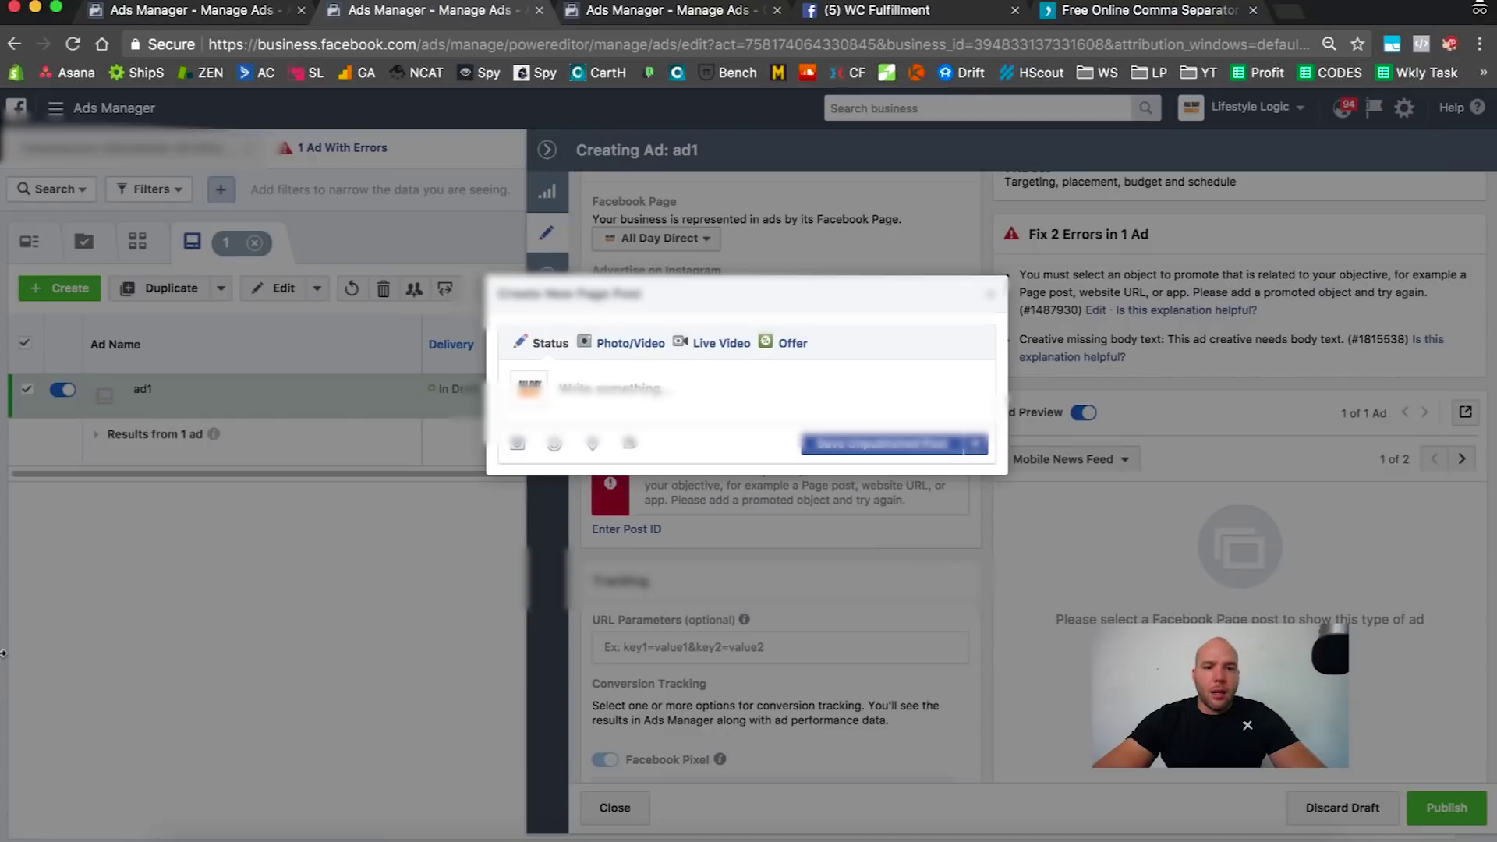
click(672, 394)
key(super+v)
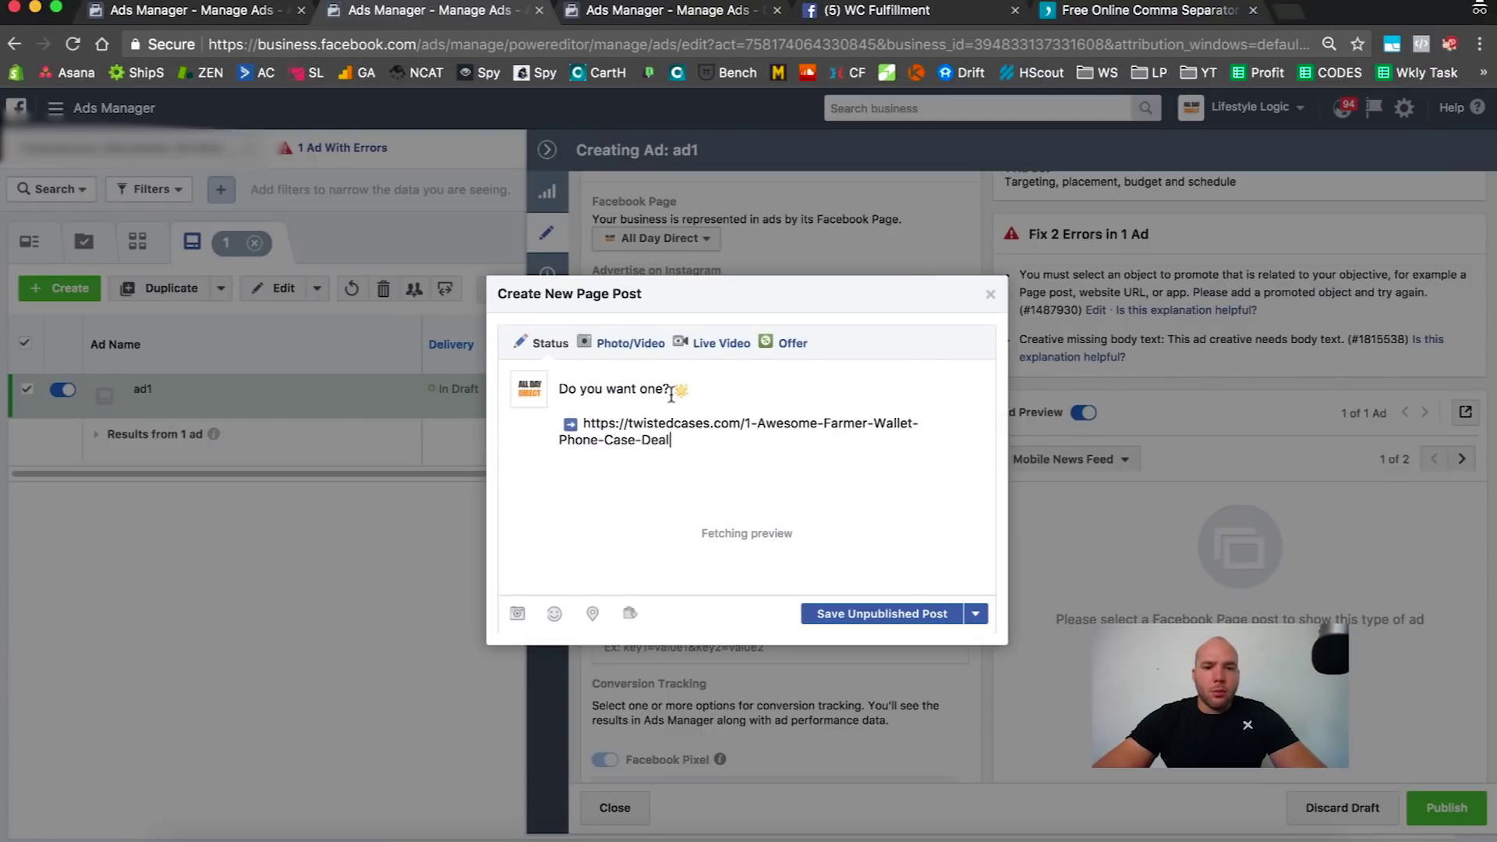
- Attach the blue cow wallet case photo to the new page post in place of the link preview and save it unpublished
click(630, 348)
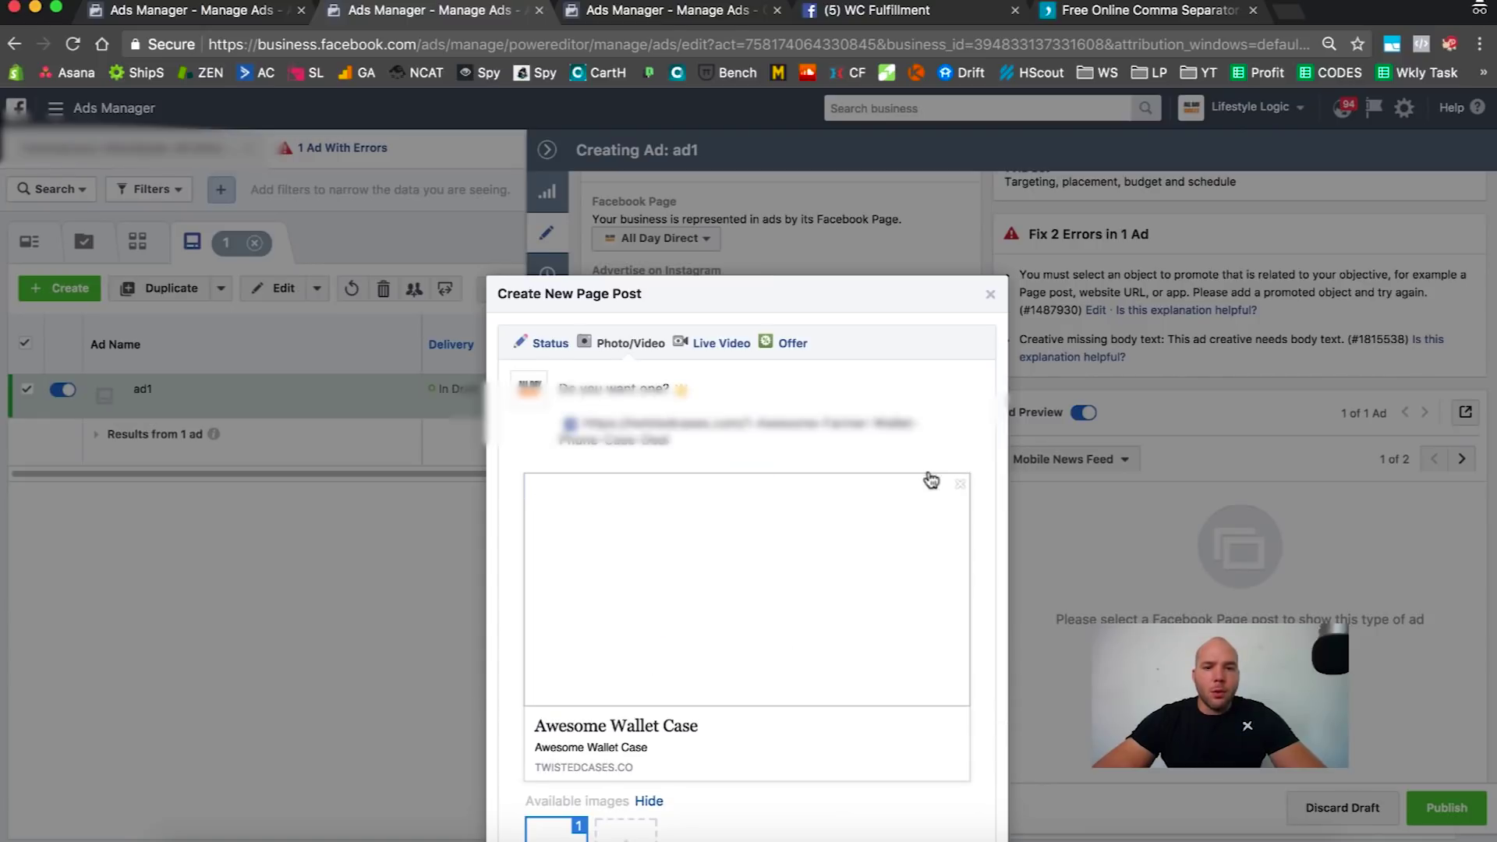
click(960, 484)
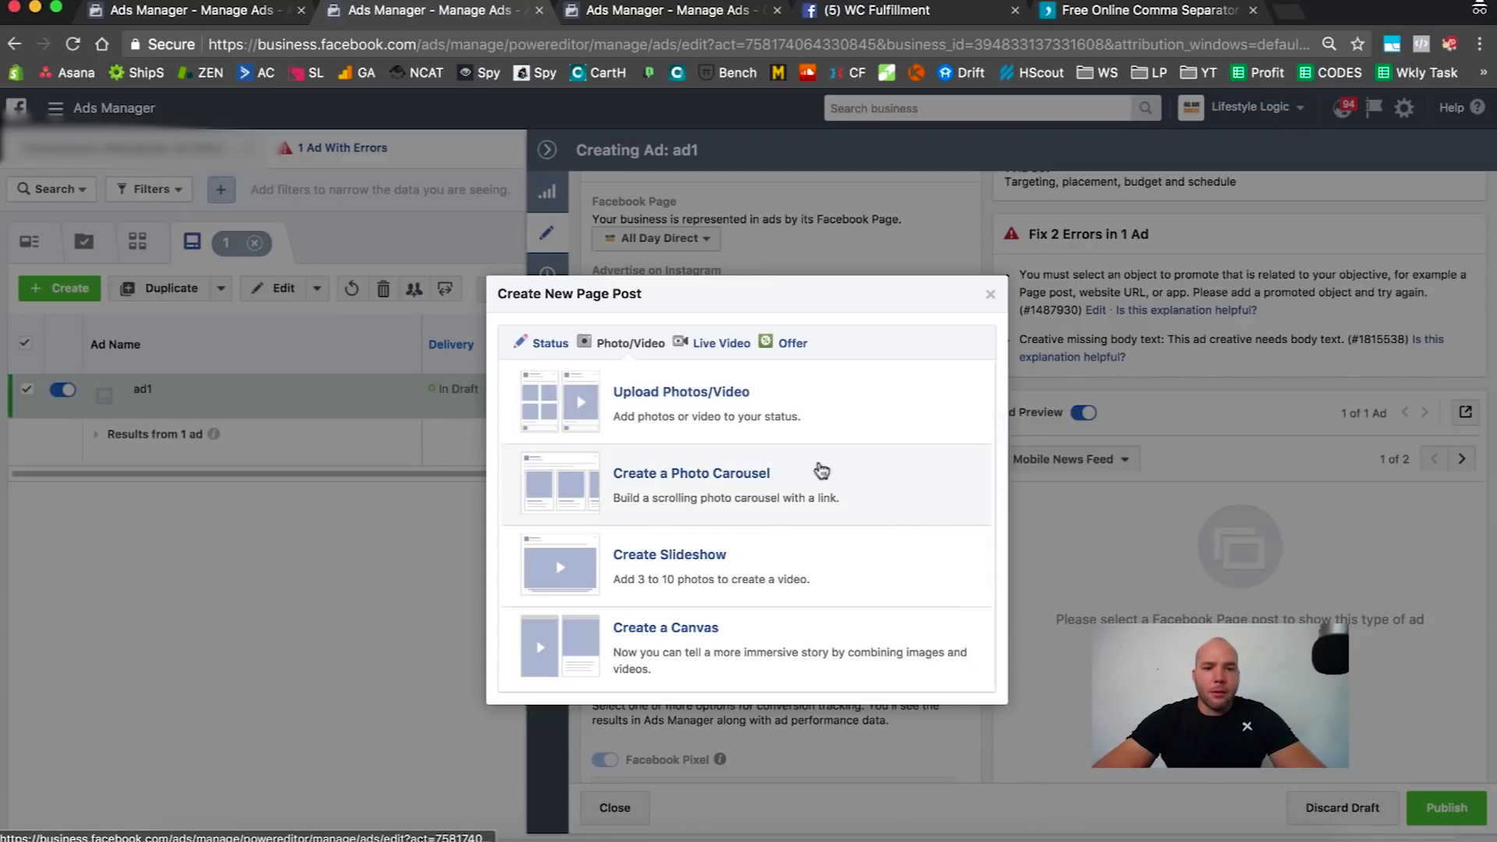
click(651, 397)
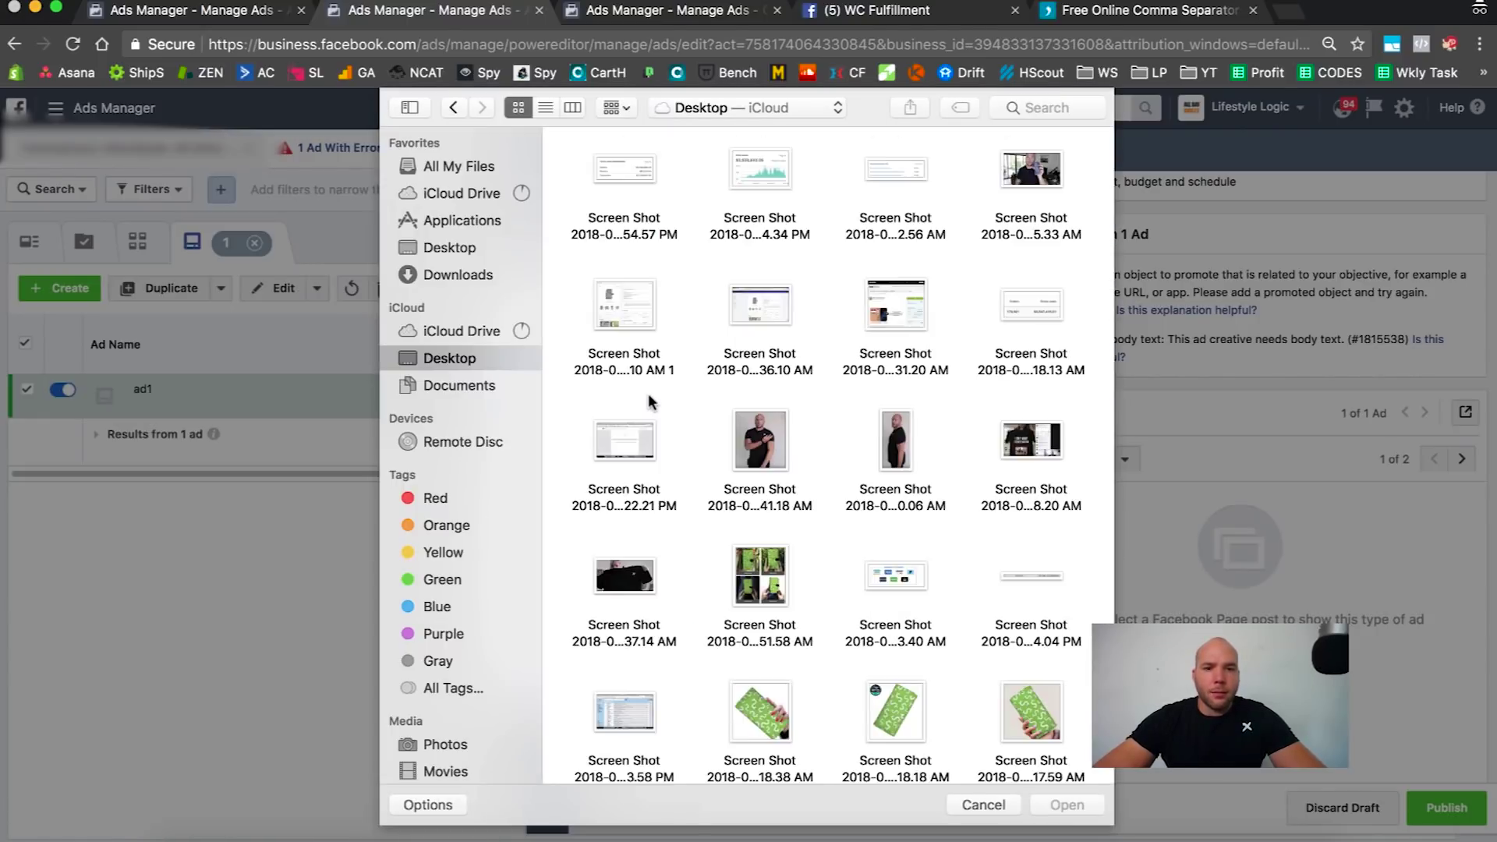
click(1065, 807)
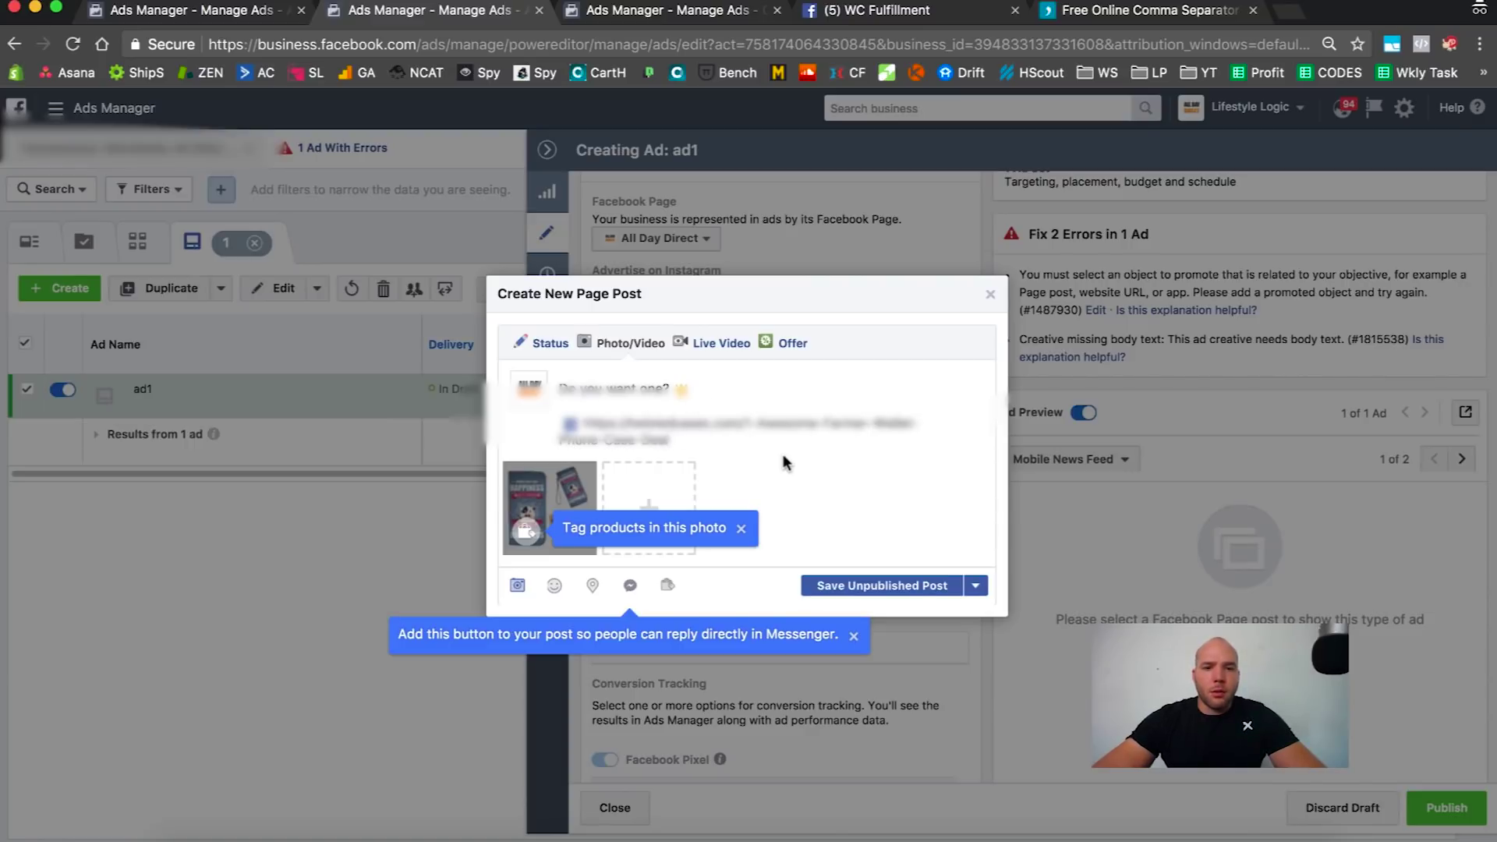
click(892, 590)
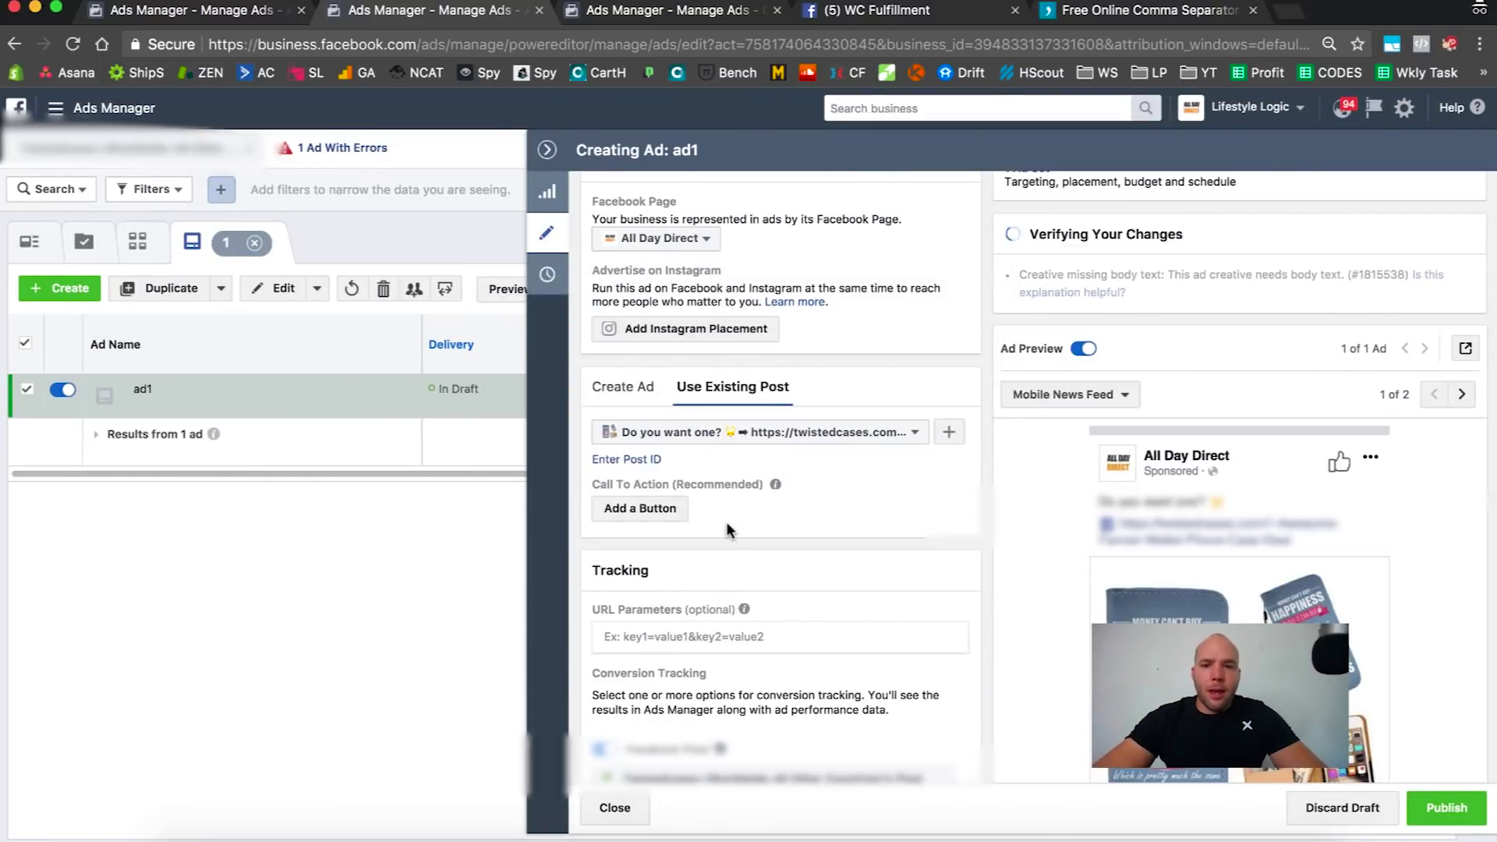
- Check the ad preview and switch the Facebook Page representing ad1 to Twisted Cases
scroll(889, 596, down, 5)
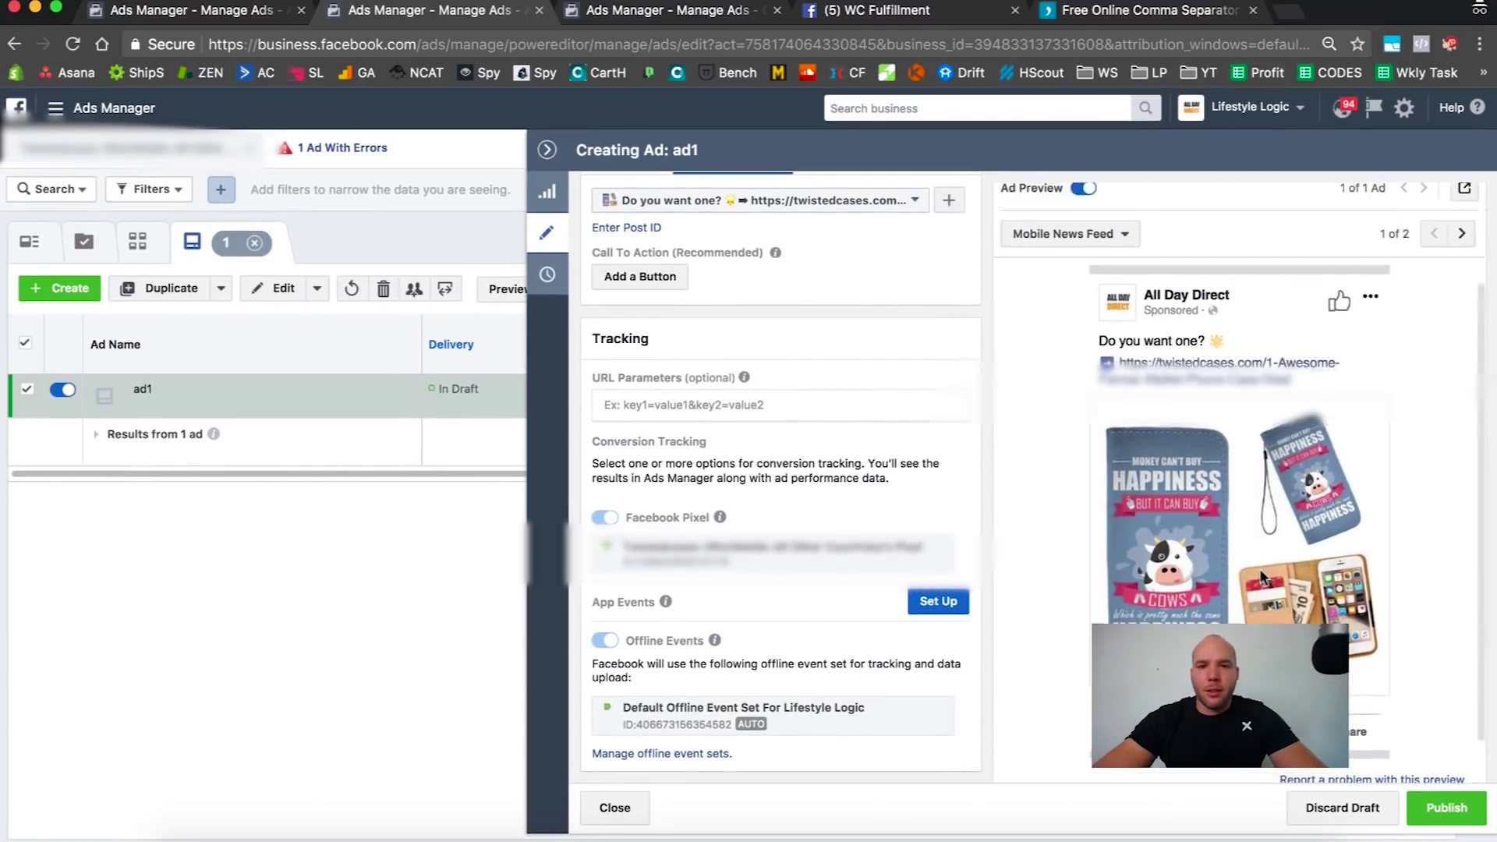
scroll(881, 442, up, 5)
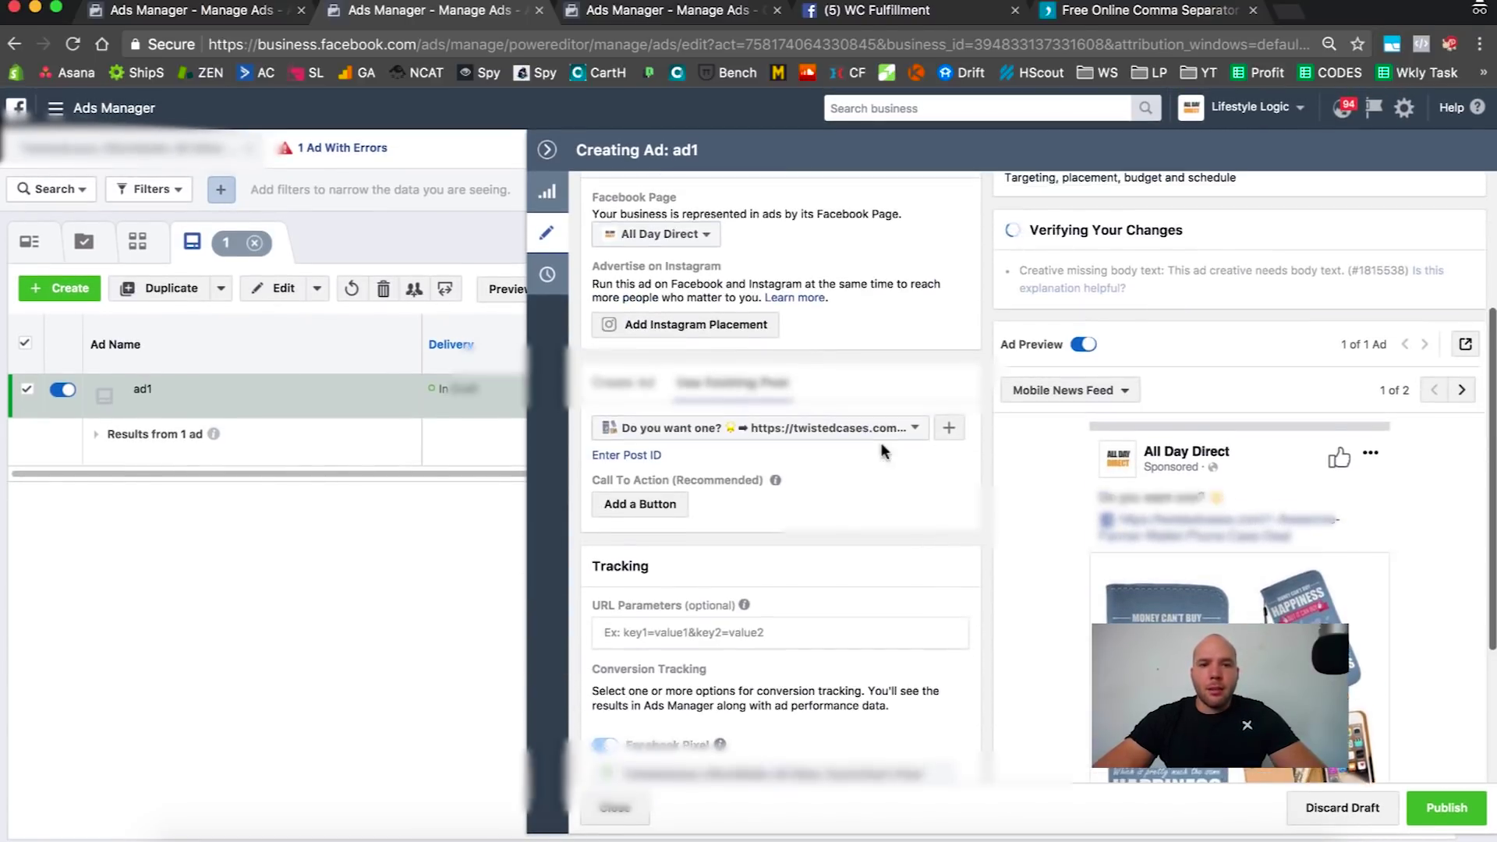
click(699, 234)
click(671, 348)
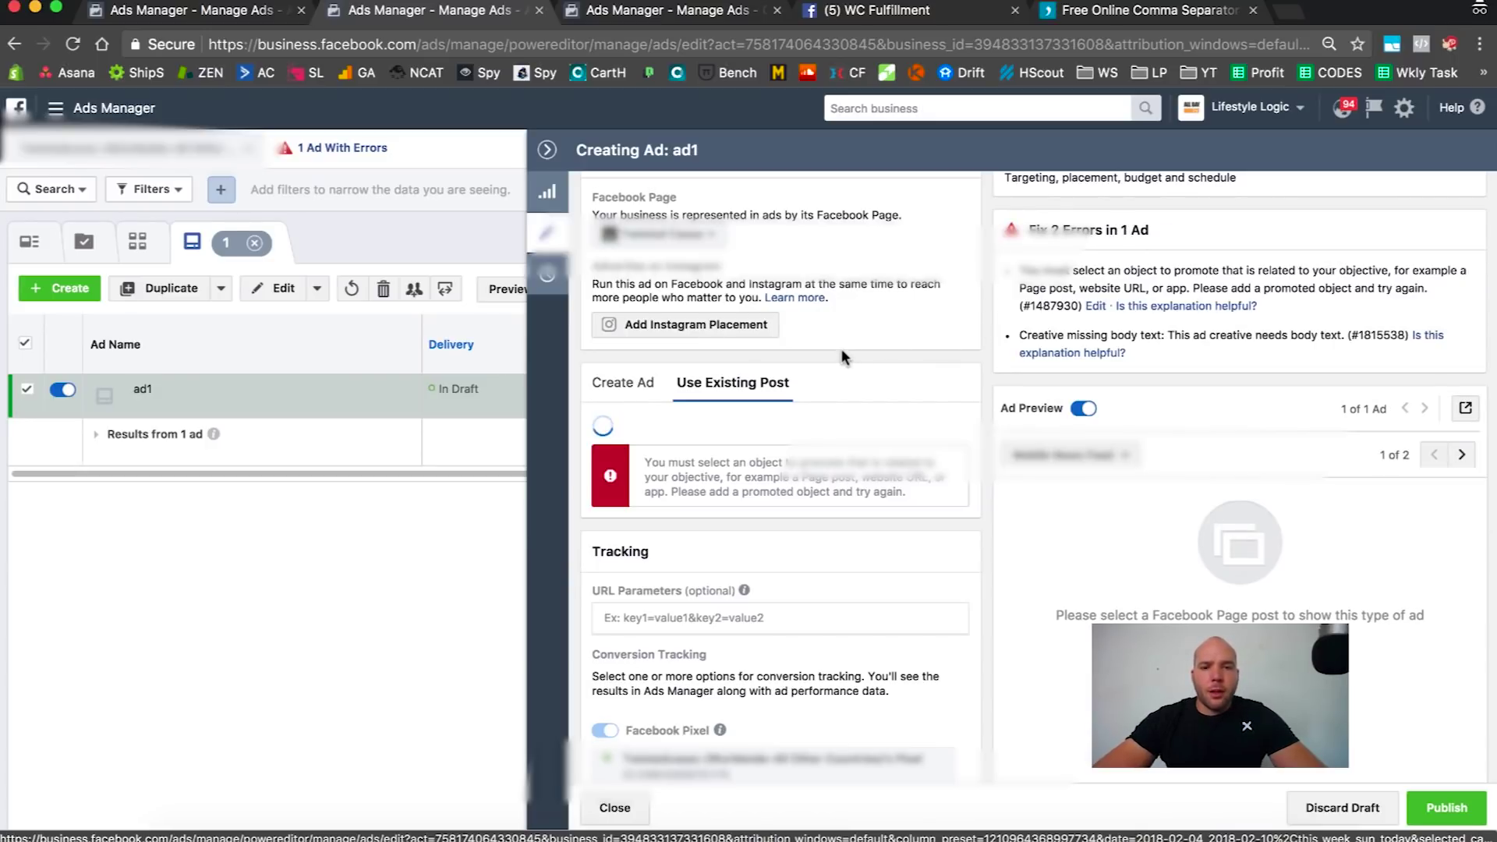
- Create an unpublished Twisted Cases page post with the photo oto-Dairy-Farmers-1.jpg and the copied farmer cow text and link
click(632, 414)
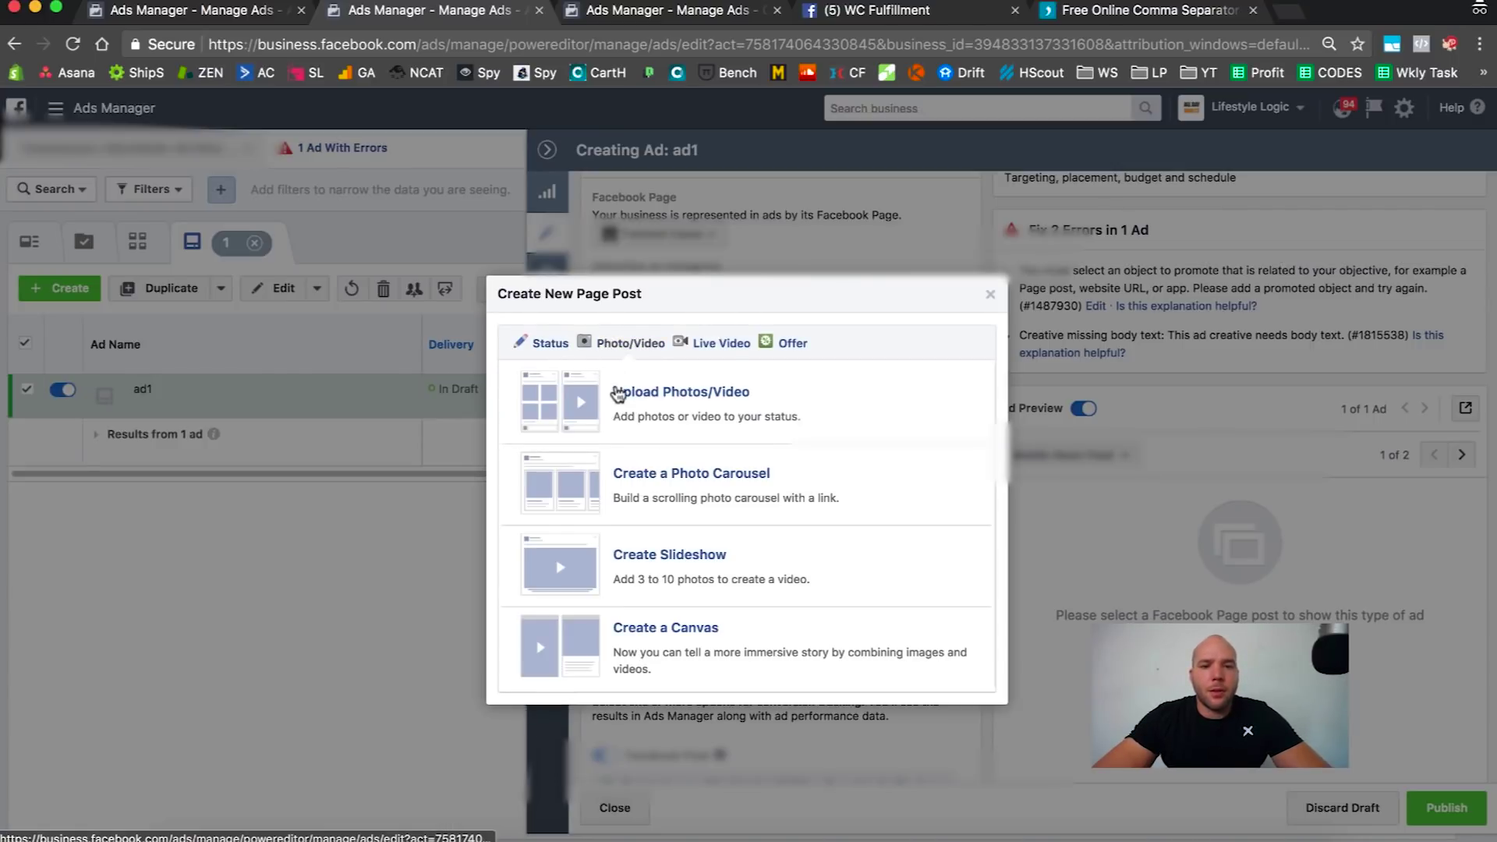
click(624, 390)
click(640, 185)
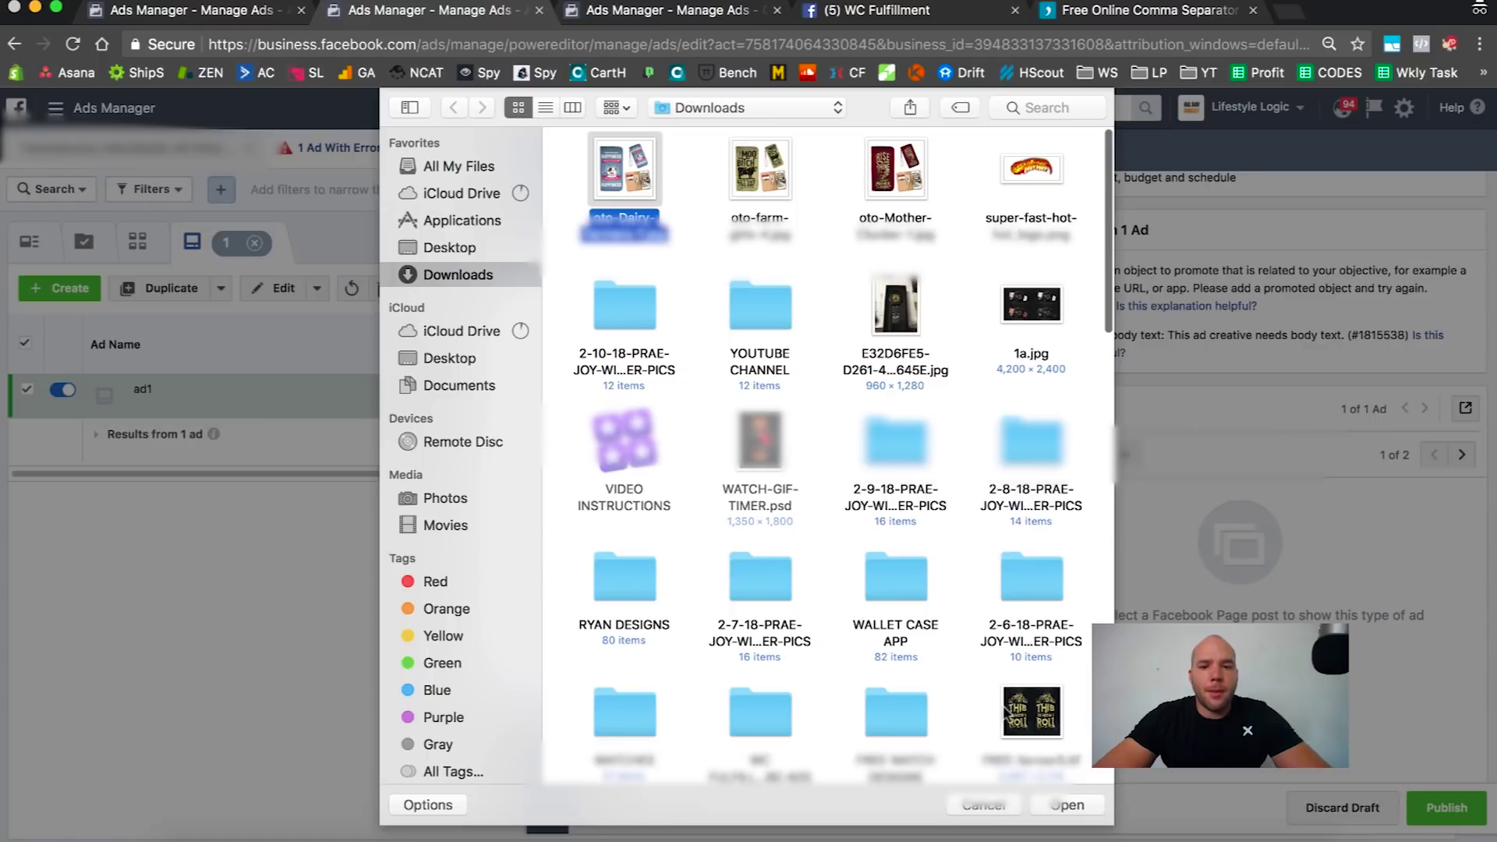
click(1049, 805)
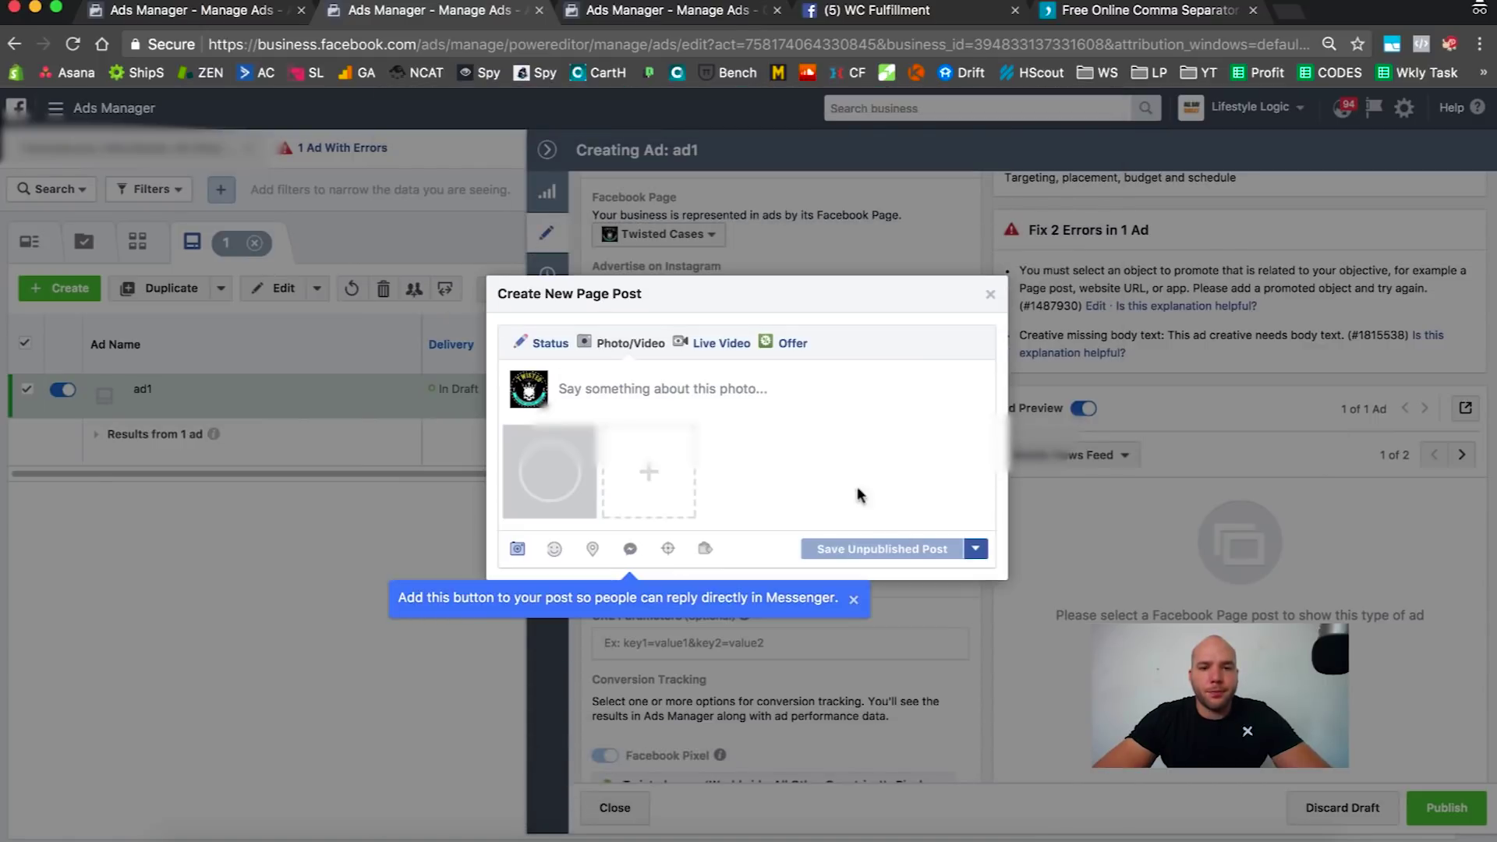
click(770, 393)
key(super+v)
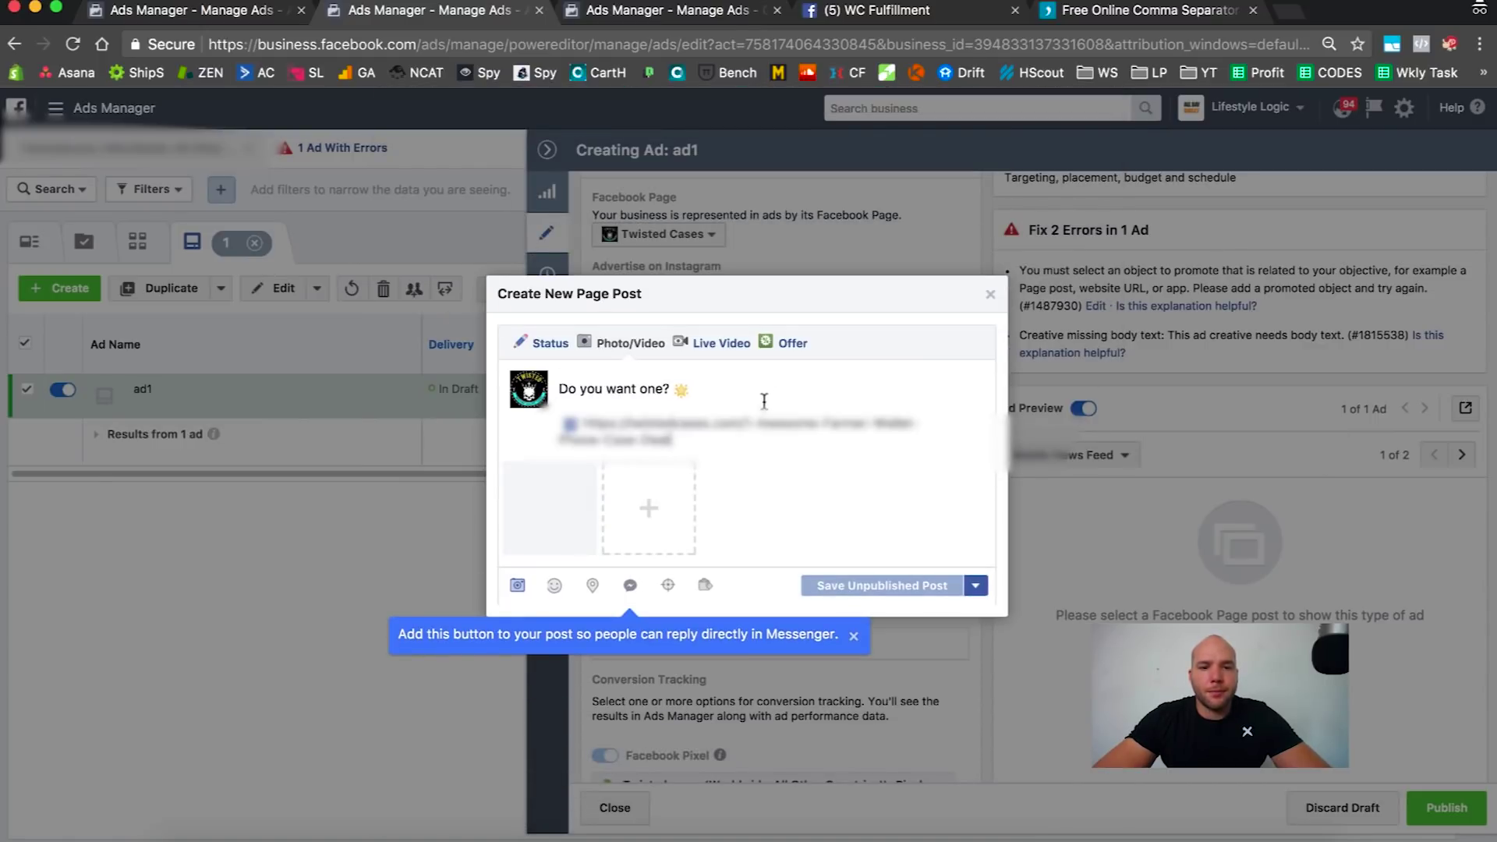
click(918, 588)
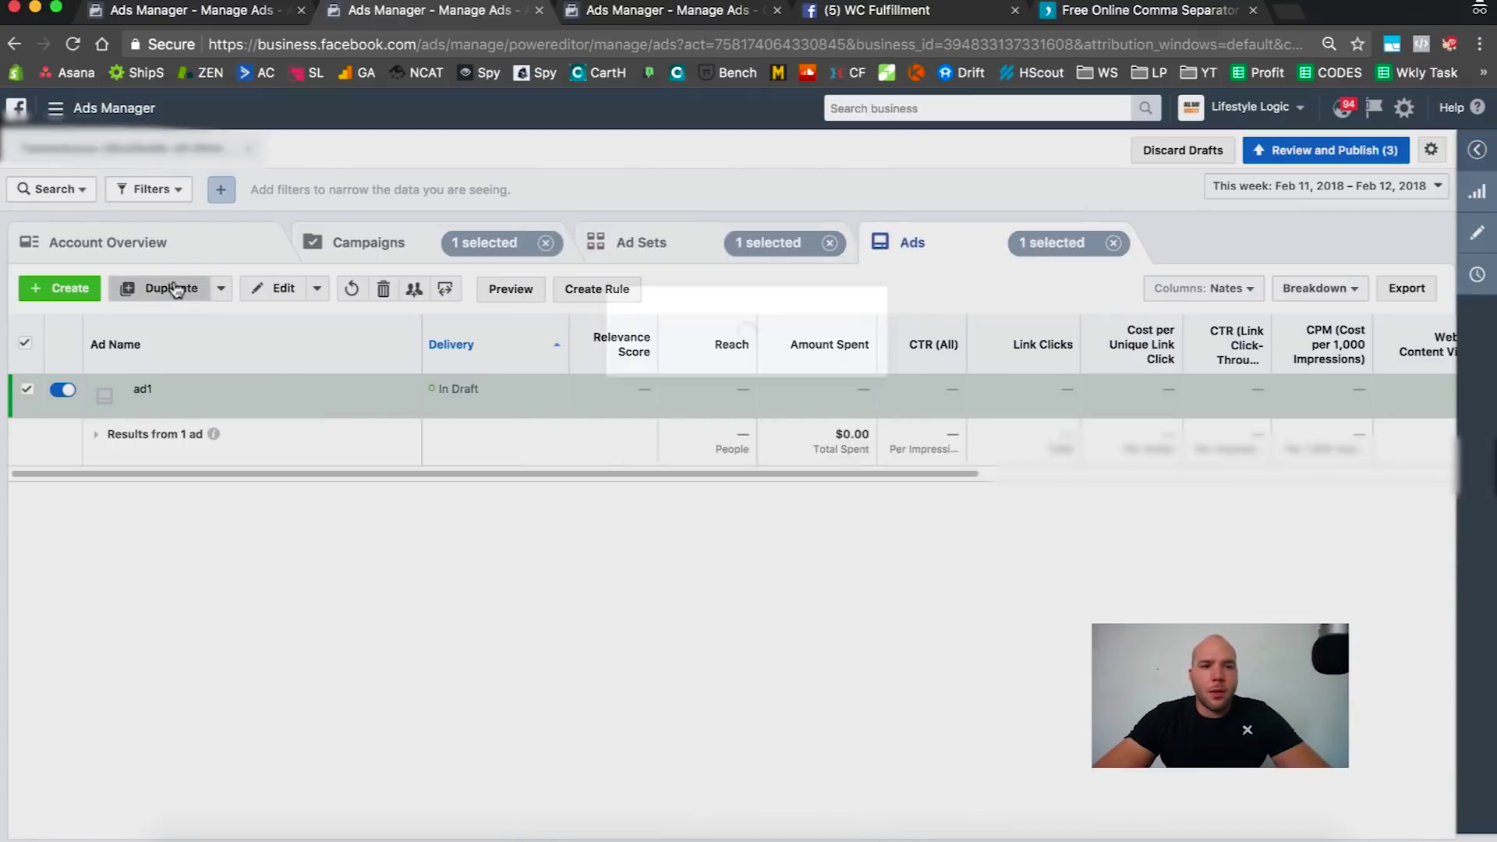
- Duplicate ad1 once into adset1 of the existing WC-FARMER-3Designs-Split campaign
click(156, 287)
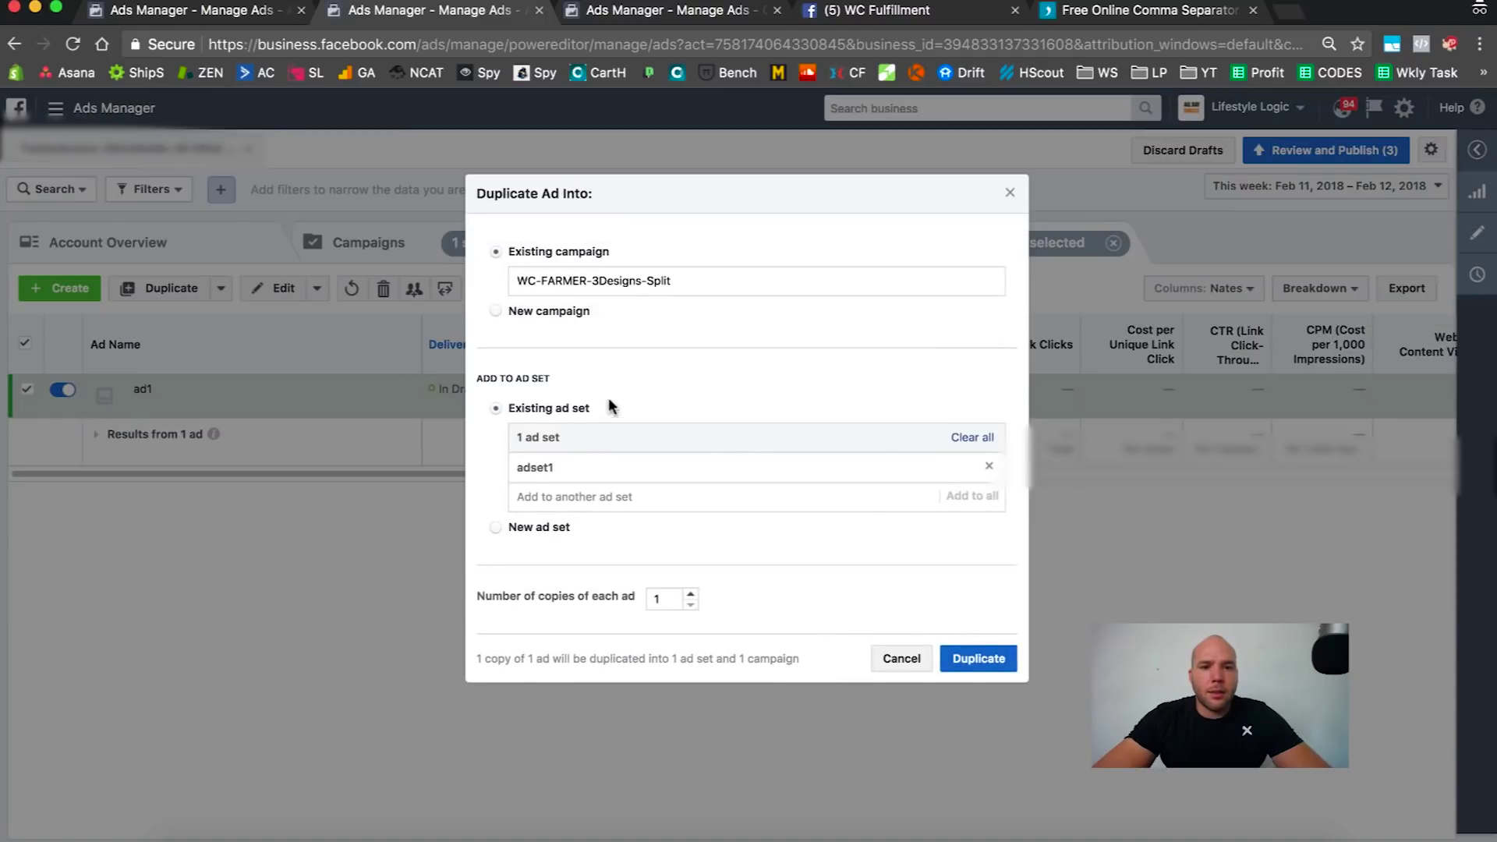
click(979, 658)
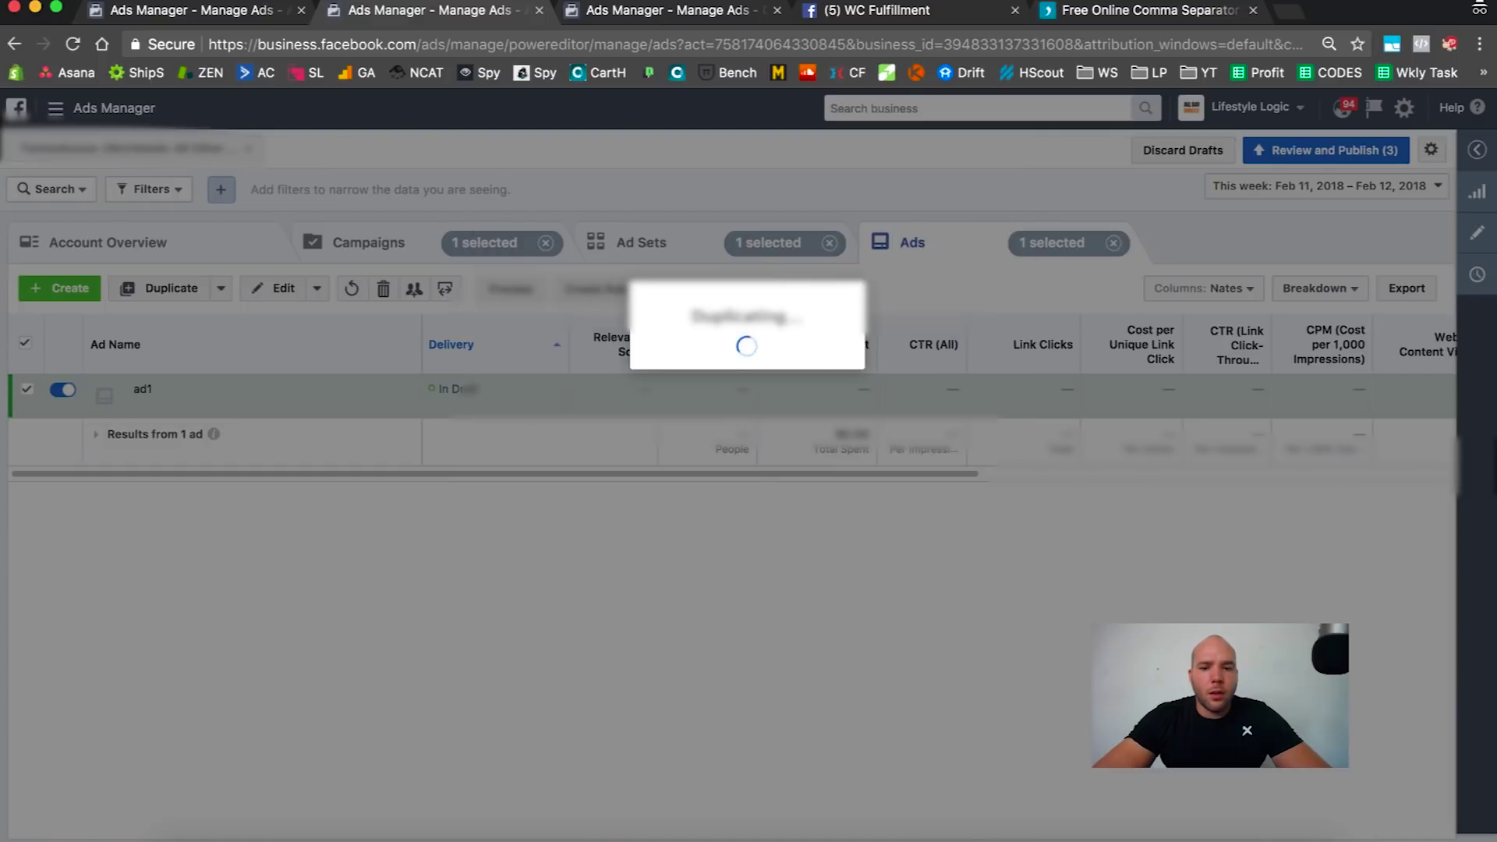
- Switch to TextWrangler, copy the post text and link listed under clucker, and return to Ads Manager
click(935, 838)
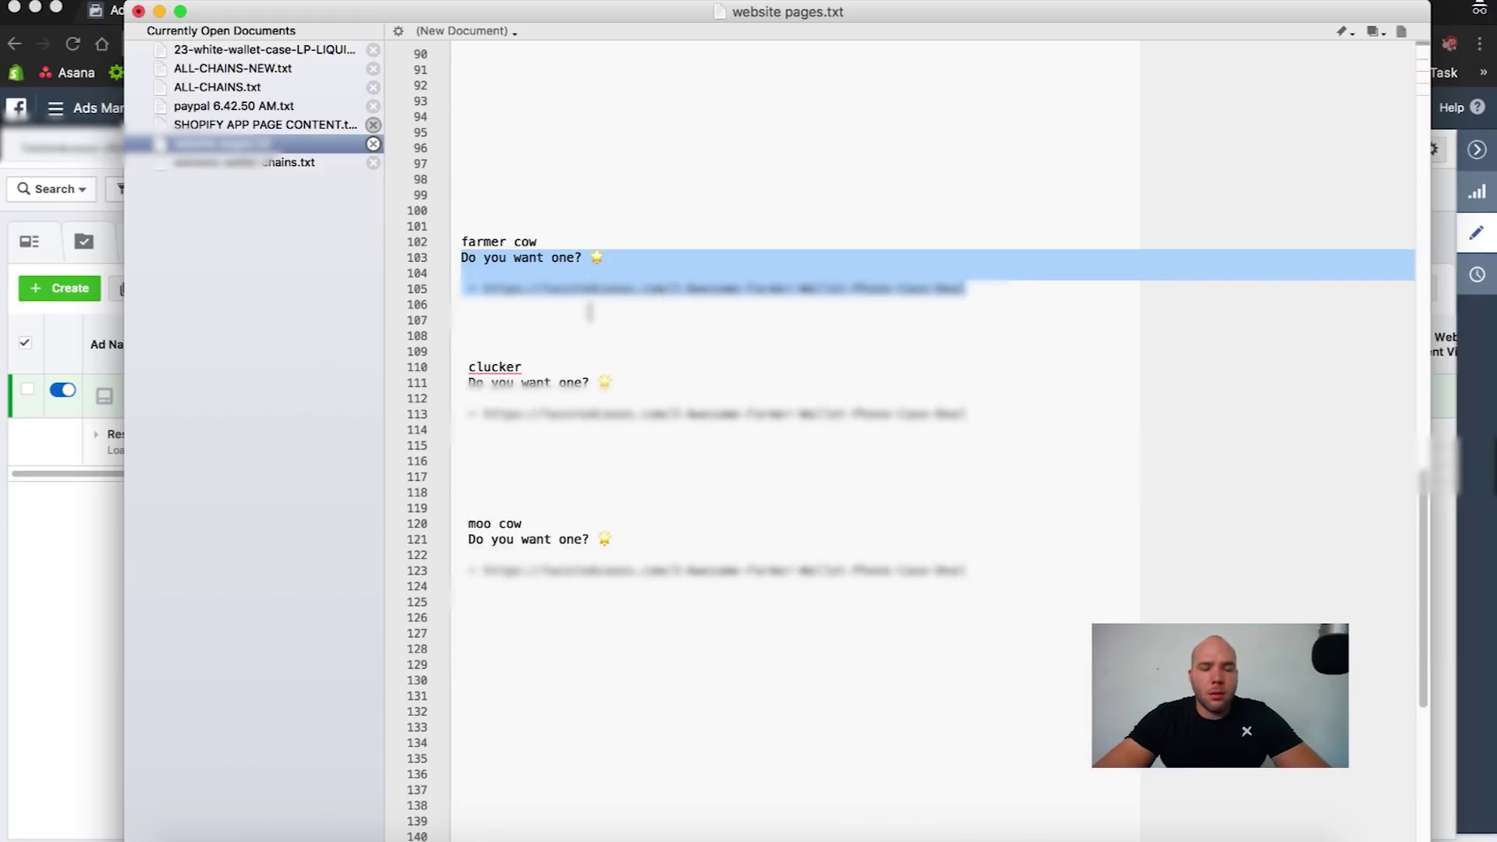
drag(468, 382, 967, 411)
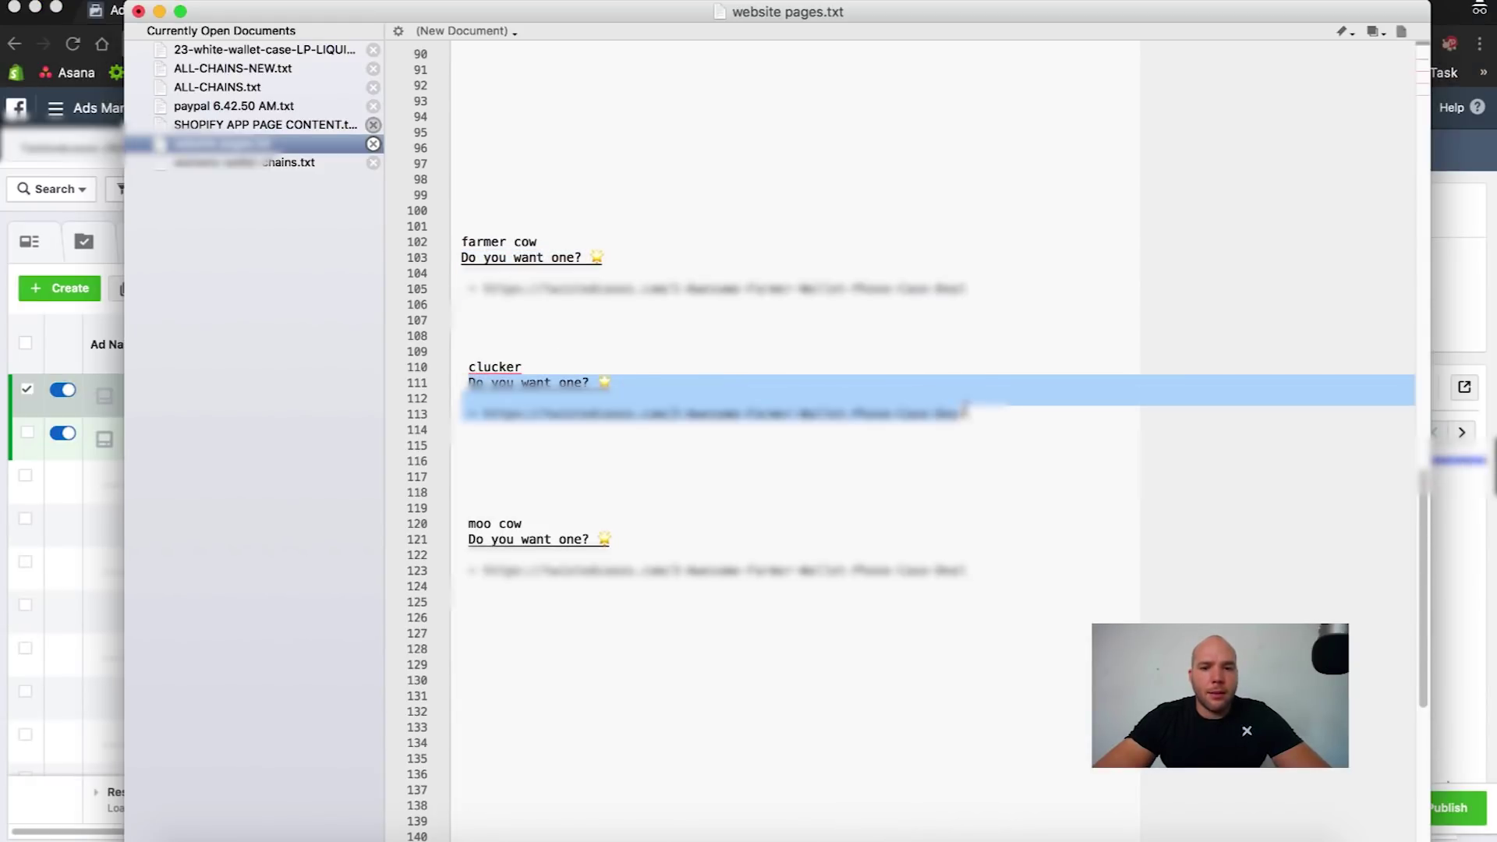
right_click(920, 411)
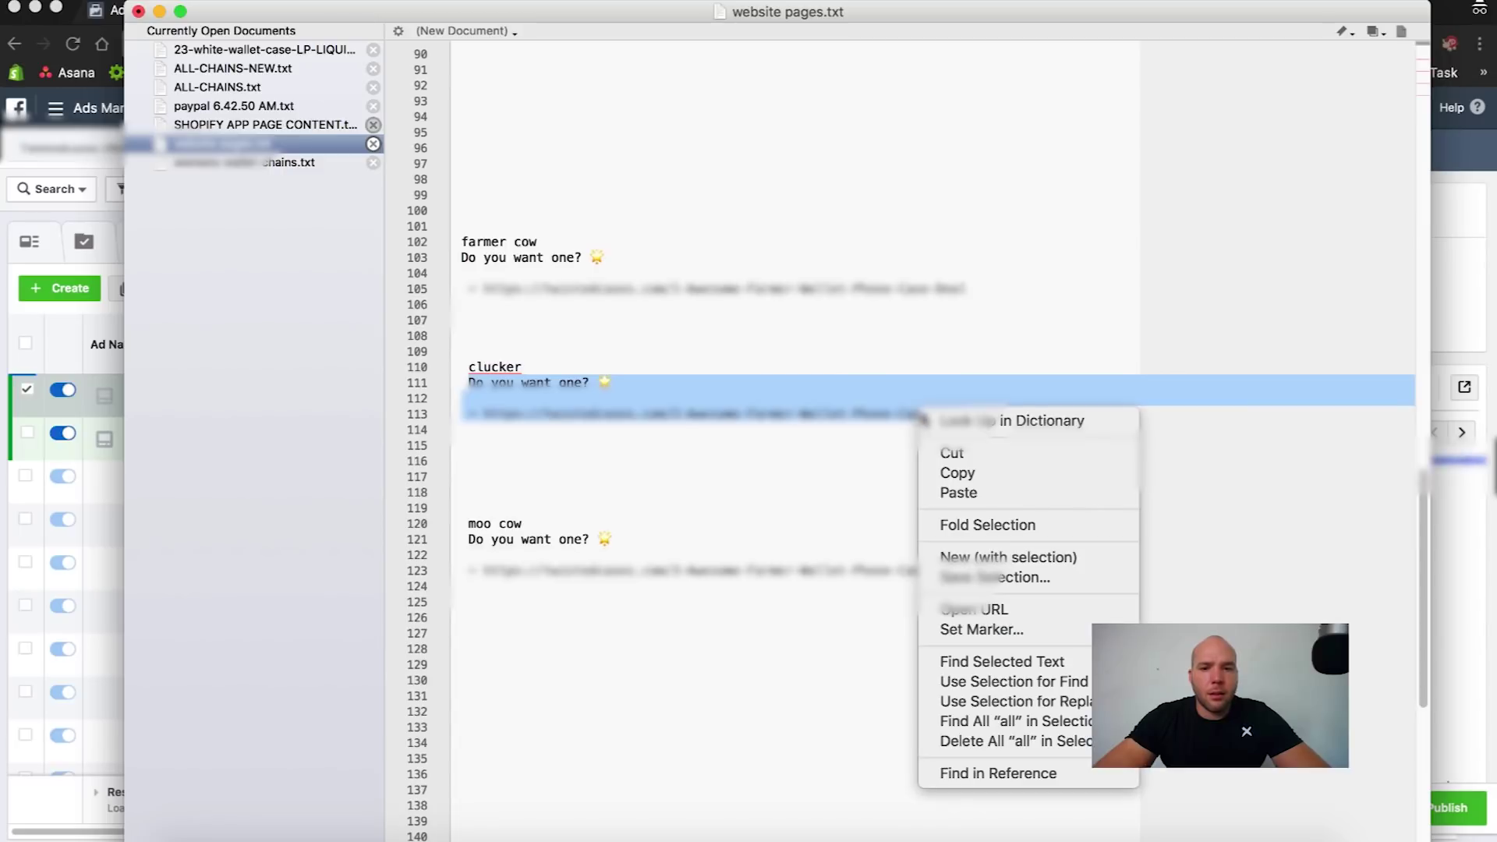
click(961, 473)
key(super+Tab)
- Give ad1 - Copy a new unpublished page post with the photo oto-Mother-Clucker-1.jpg and the clucker text and link
click(119, 386)
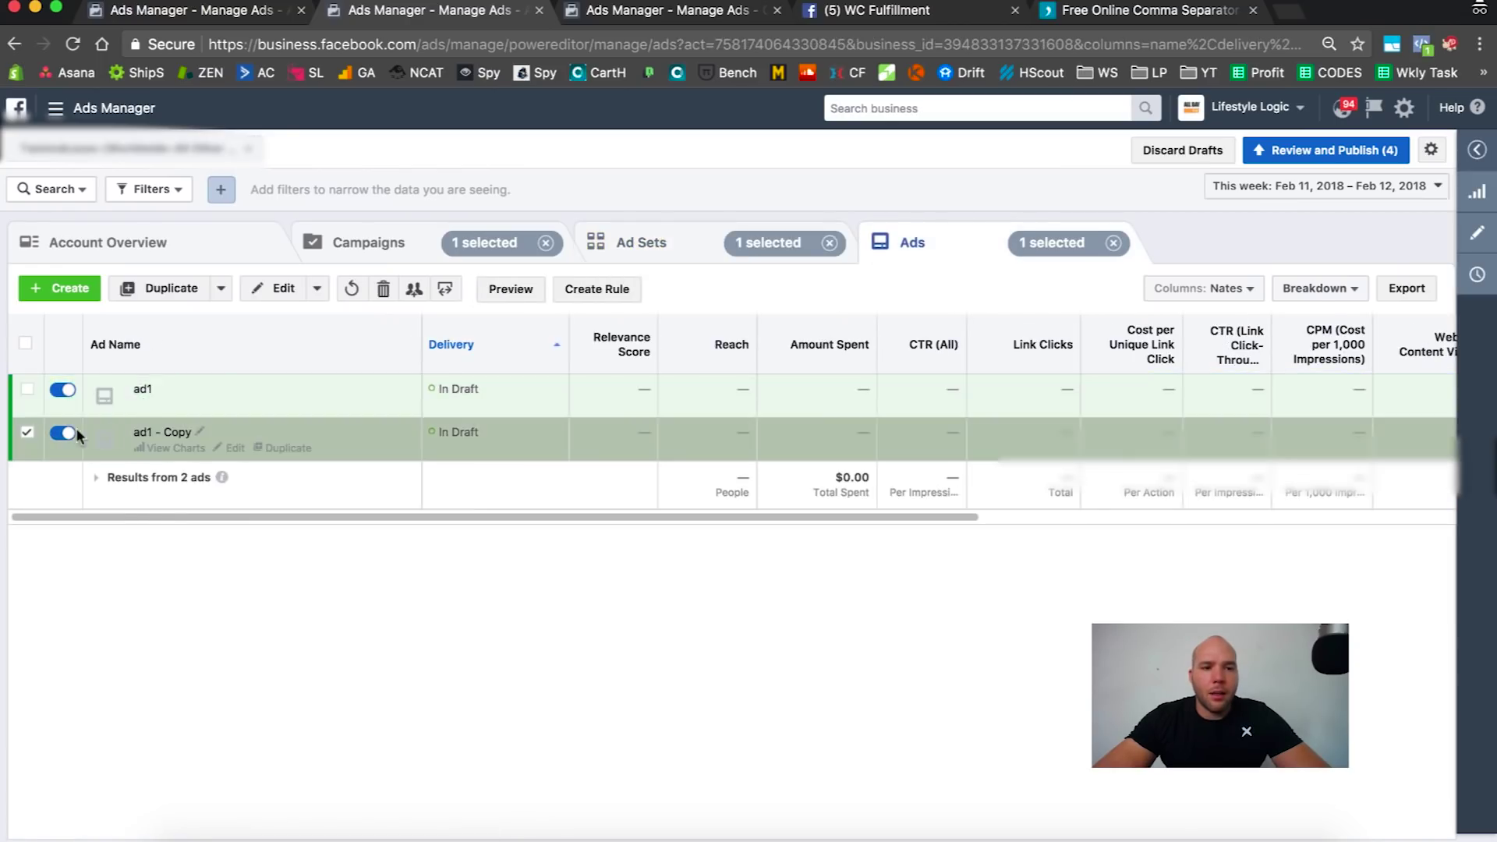
click(1479, 238)
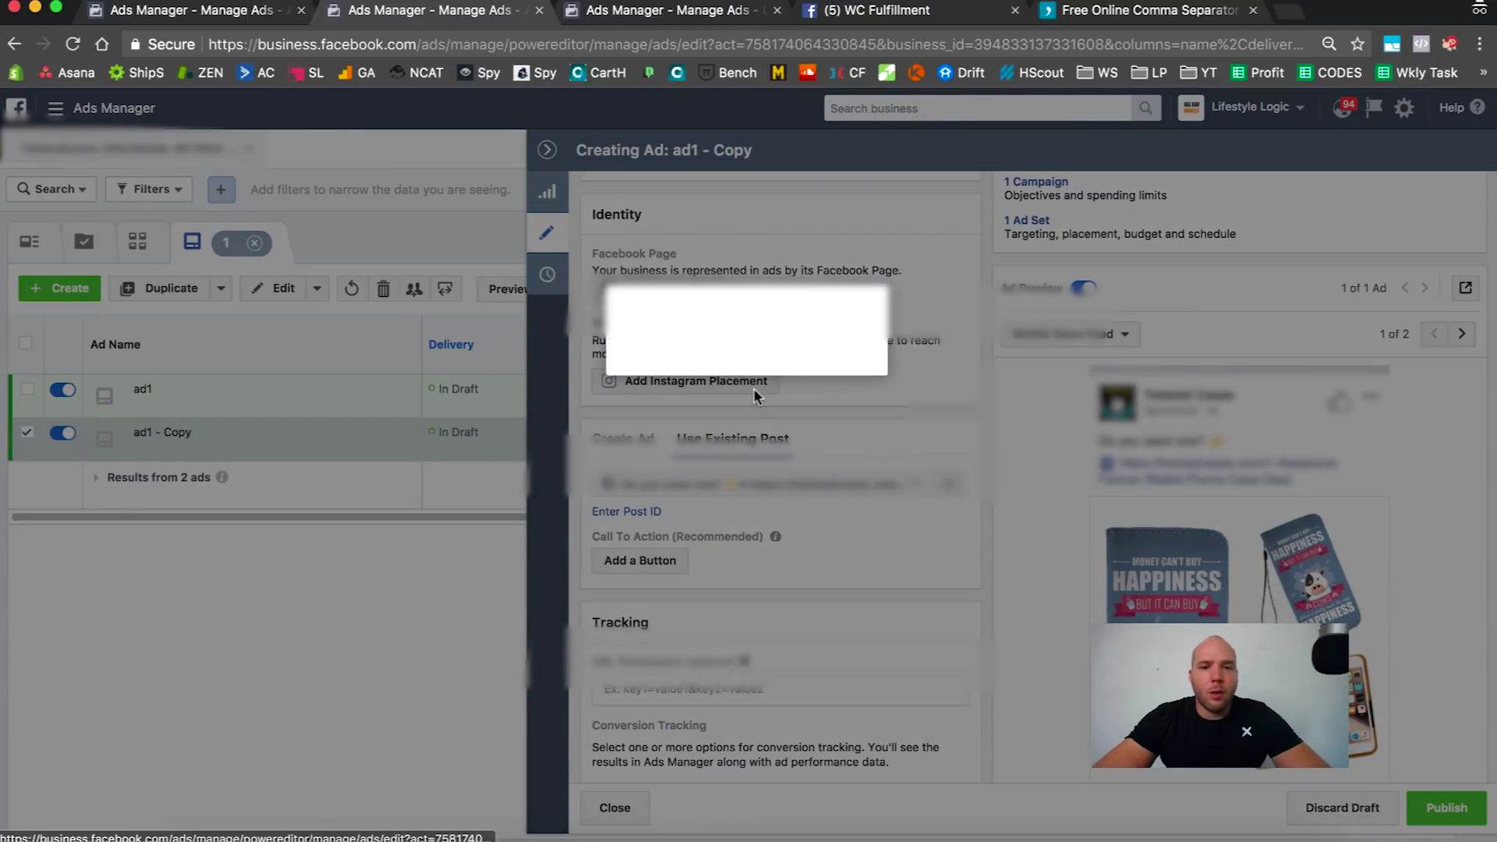
click(631, 343)
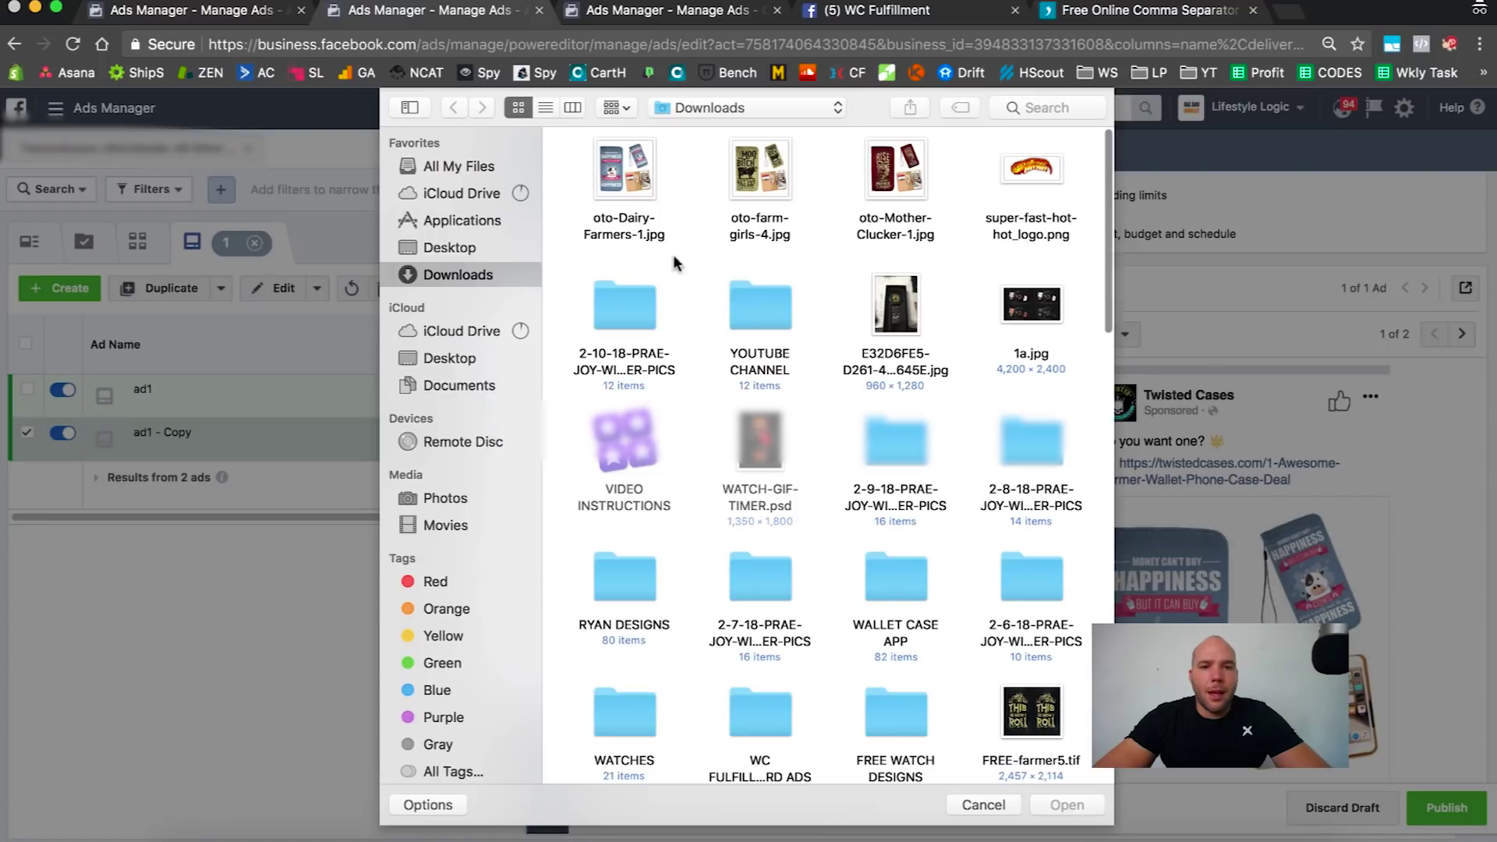
click(884, 181)
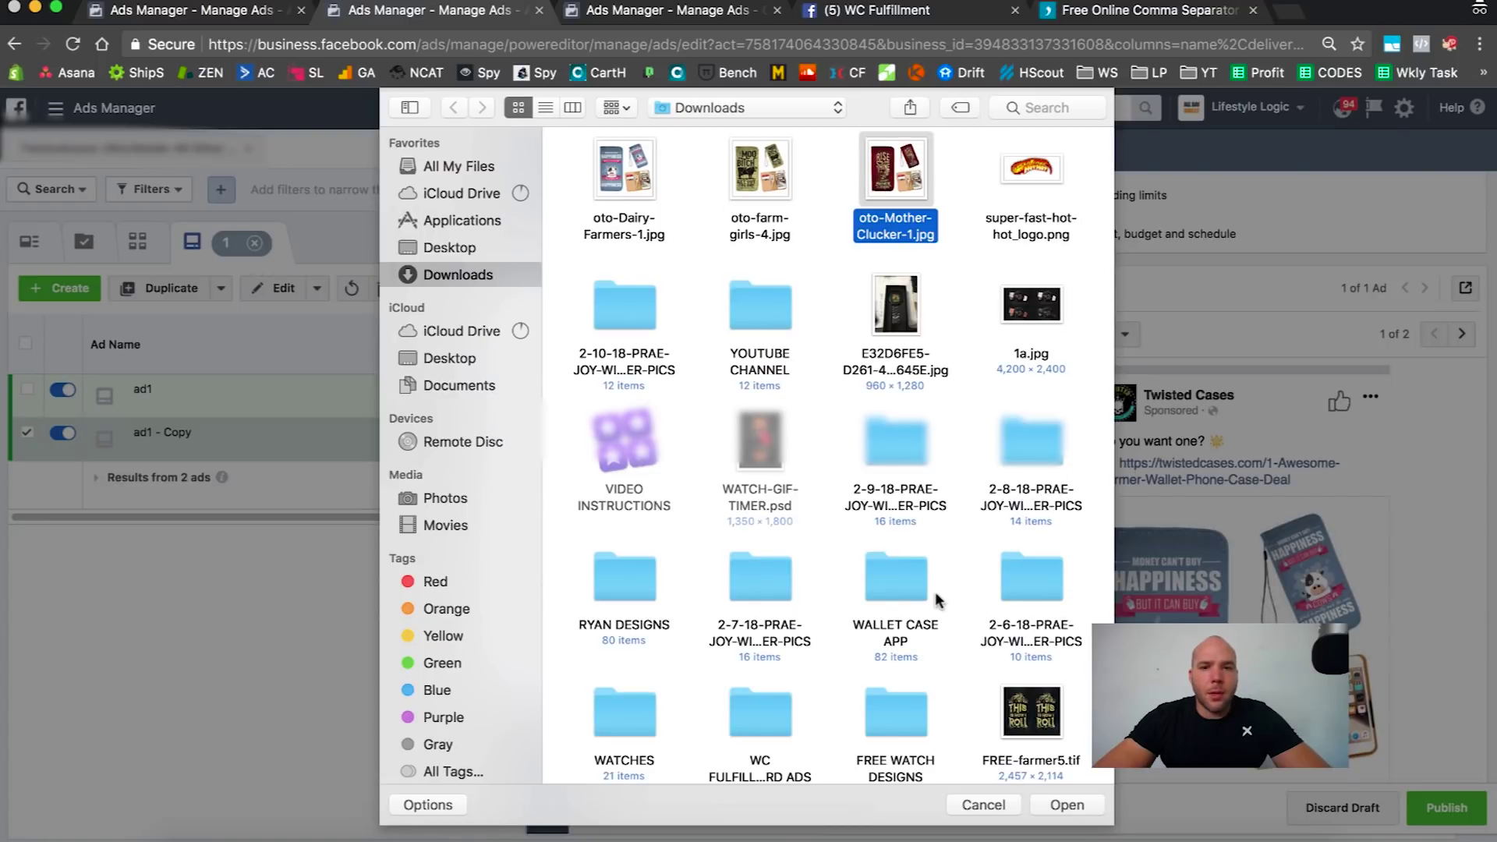
click(1063, 804)
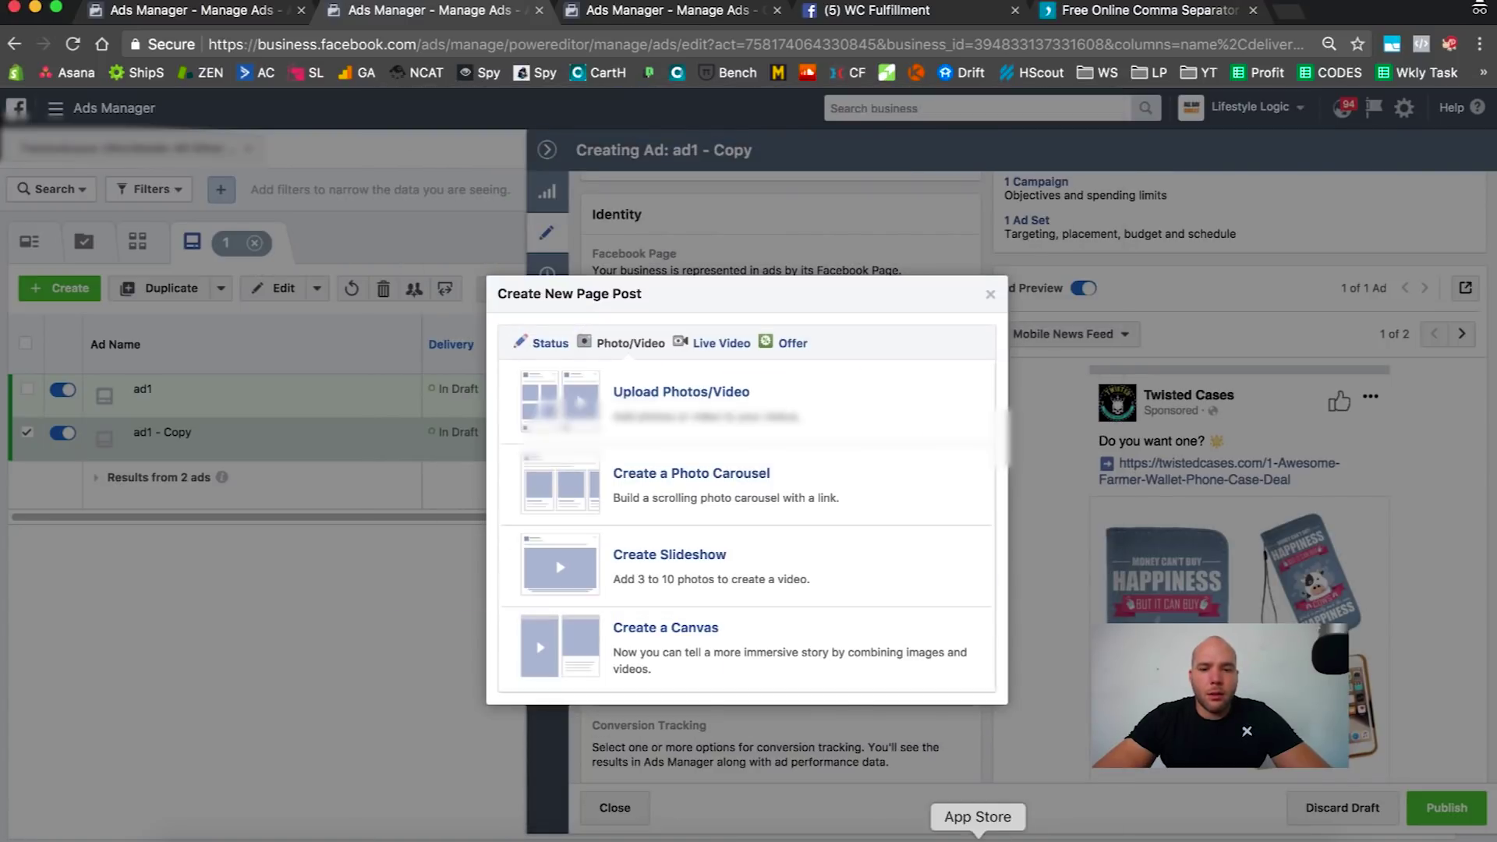
click(936, 590)
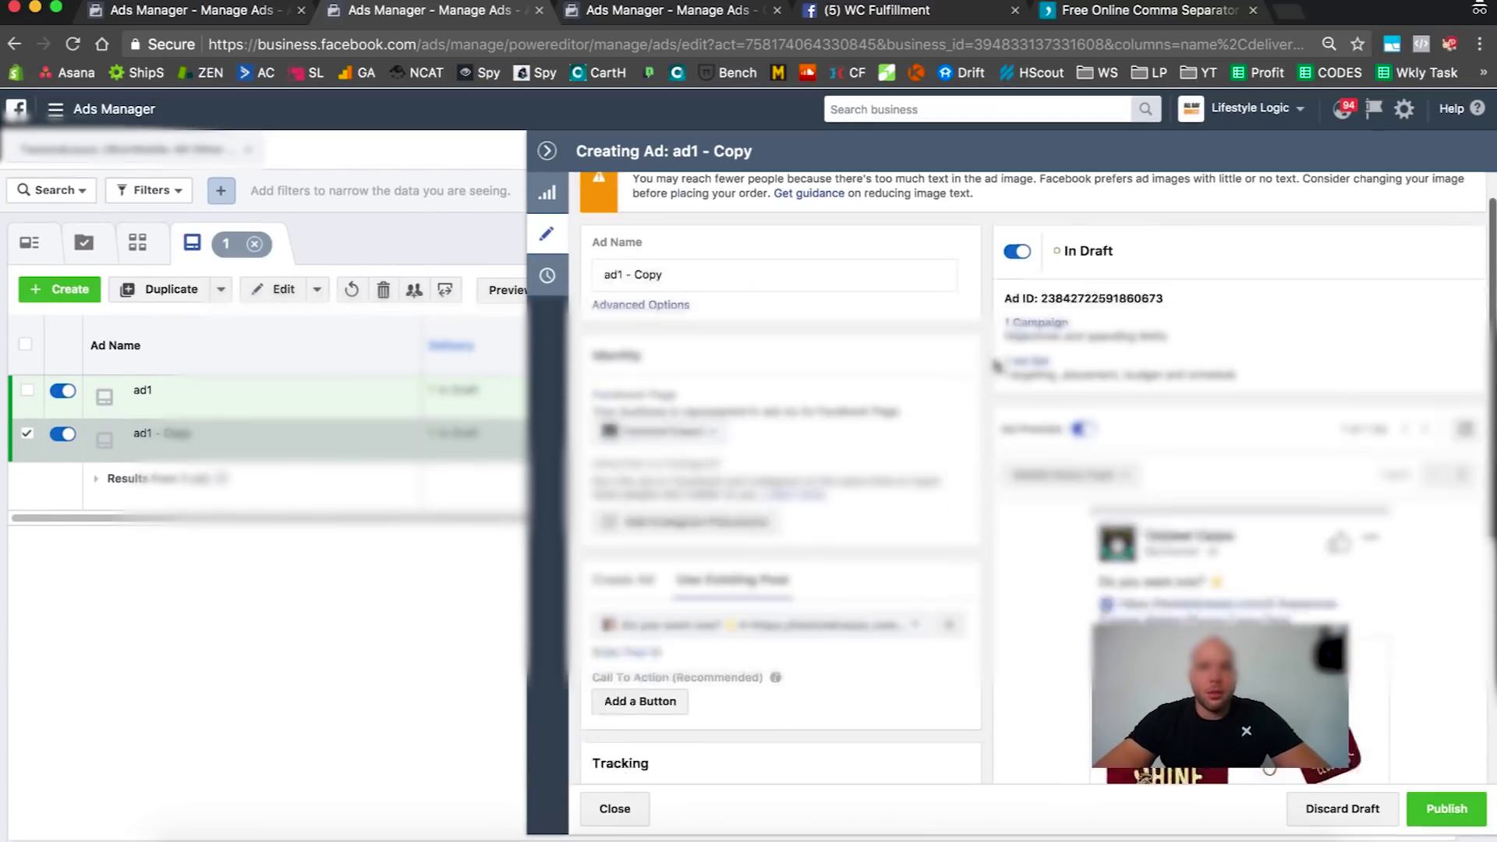
- Close the ad editor and duplicate ad1 - Copy once into adset1 of the existing campaign
click(199, 315)
click(172, 293)
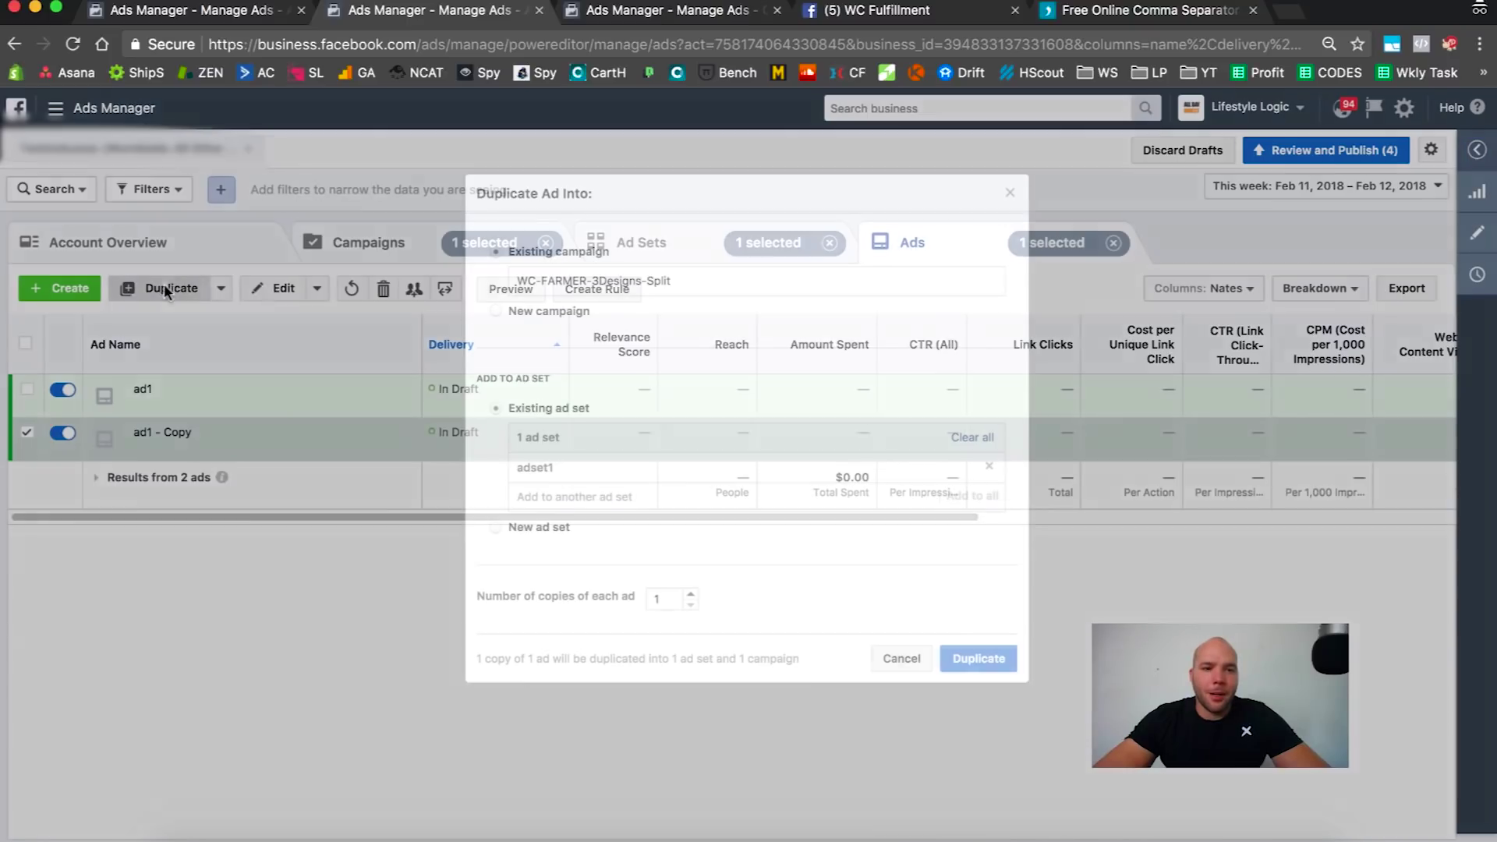
click(978, 657)
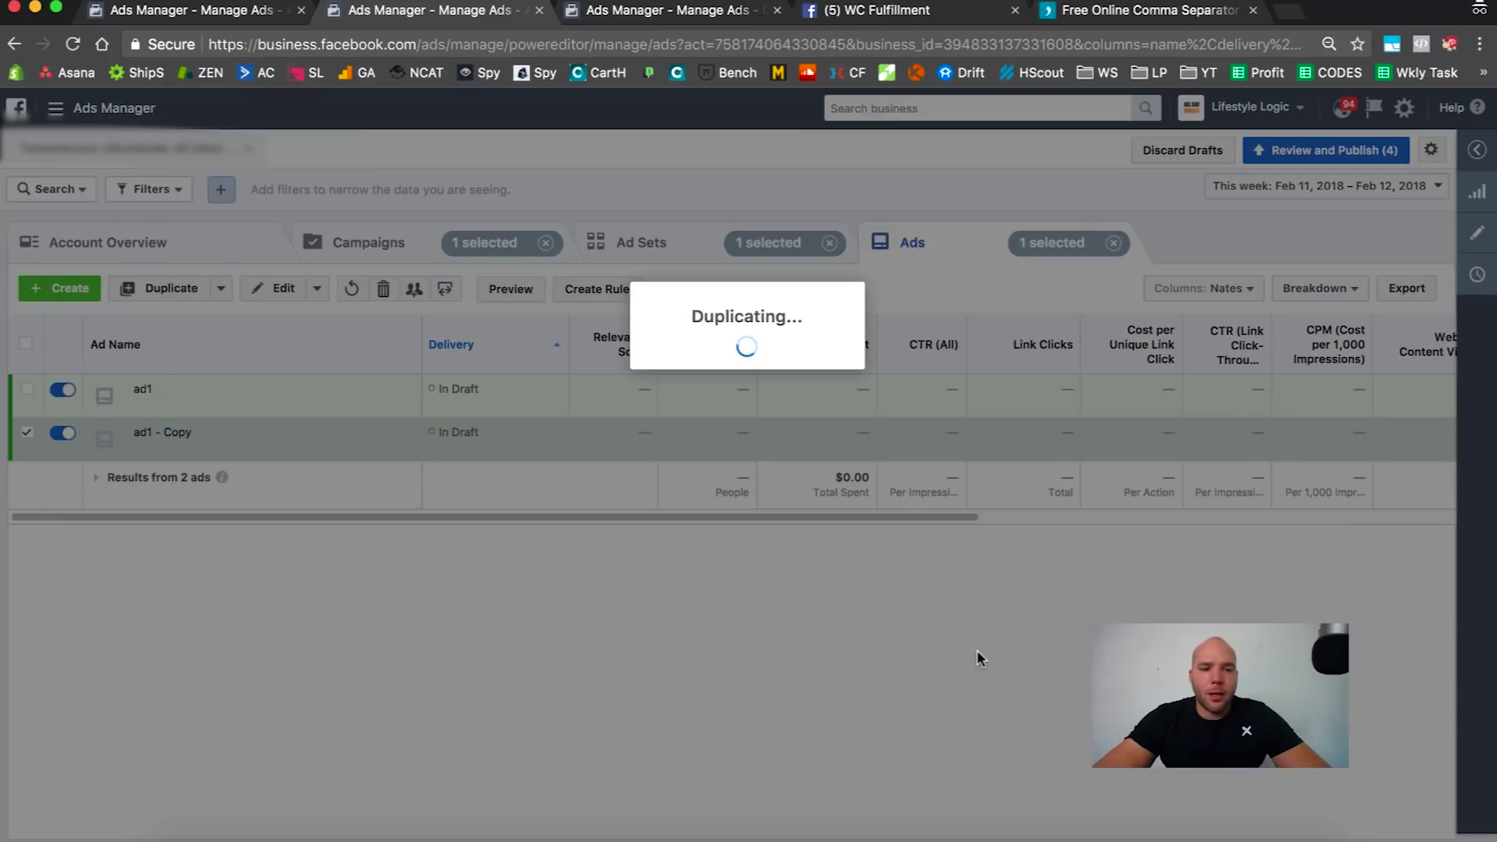
- Switch to TextWrangler, copy the post text and link listed under moo cow, and return to Ads Manager
click(939, 833)
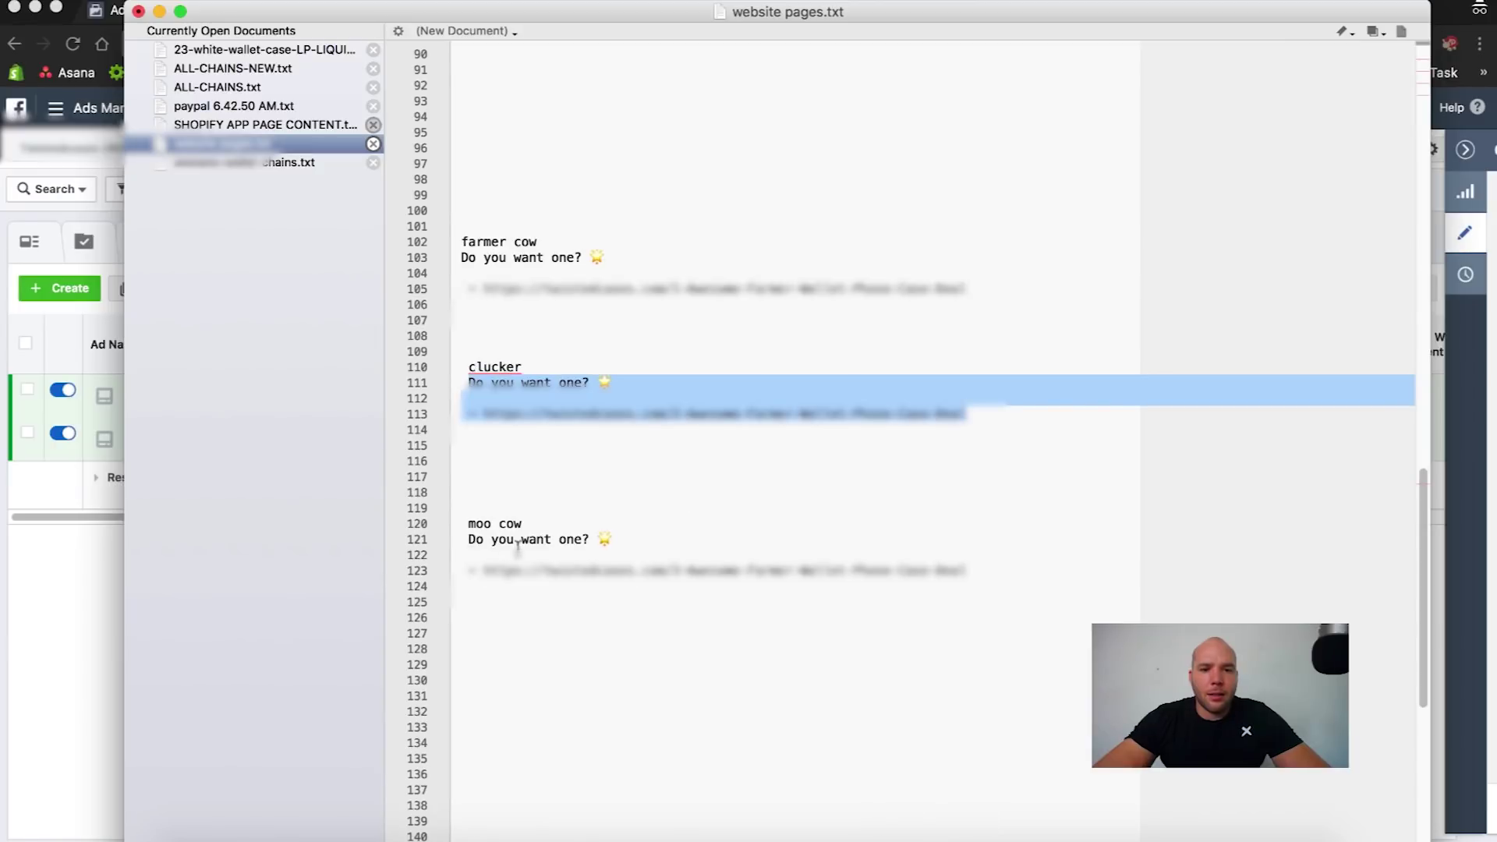
drag(468, 540, 978, 567)
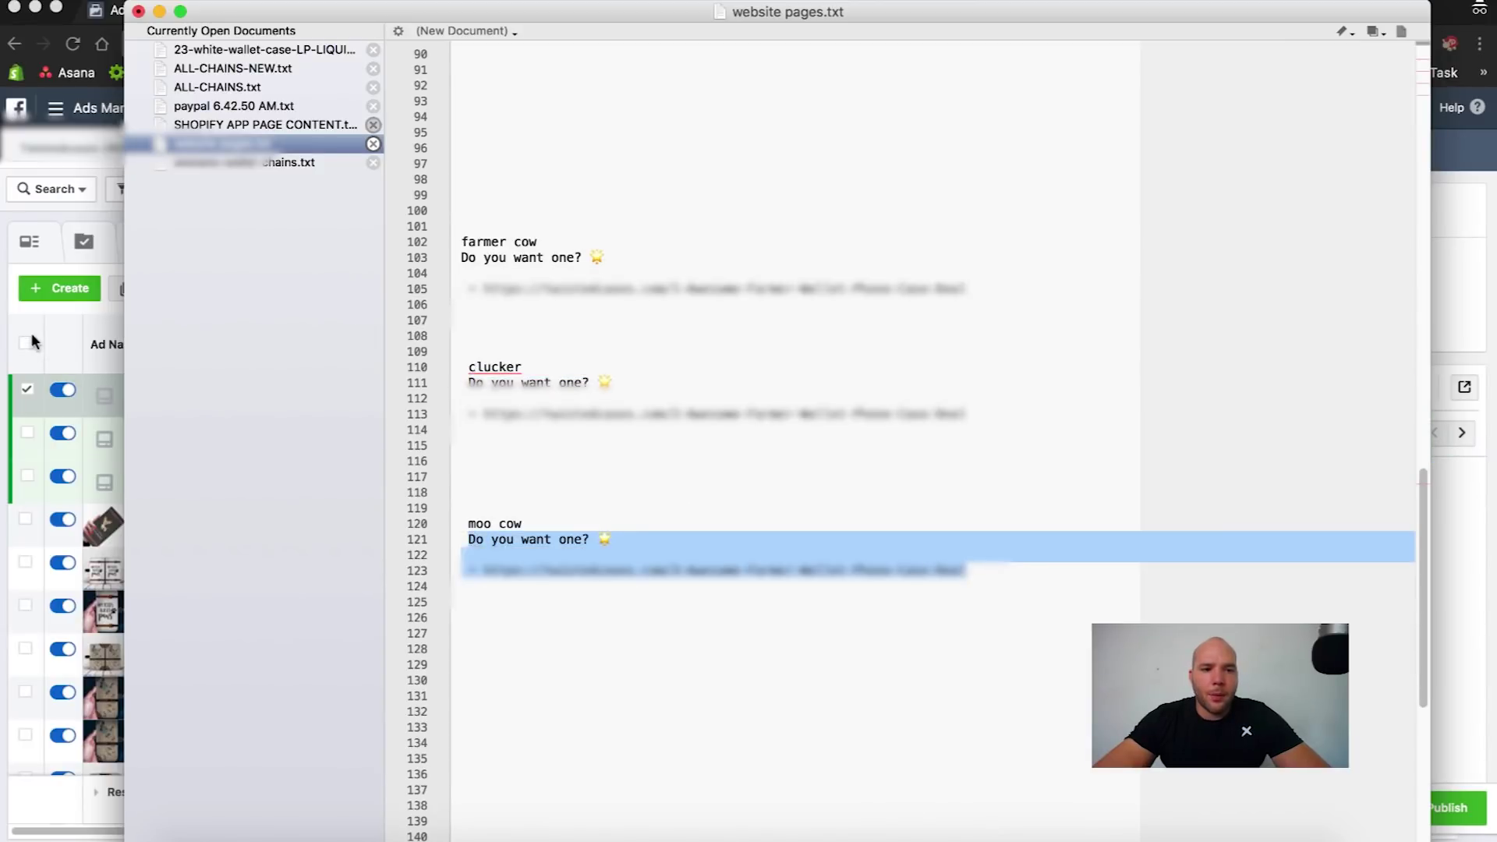
click(116, 223)
- Go through the WC-FARMER-3Designs-Split campaign and adset1 to its ads and open ad1 - Copy 2 for editing
click(344, 240)
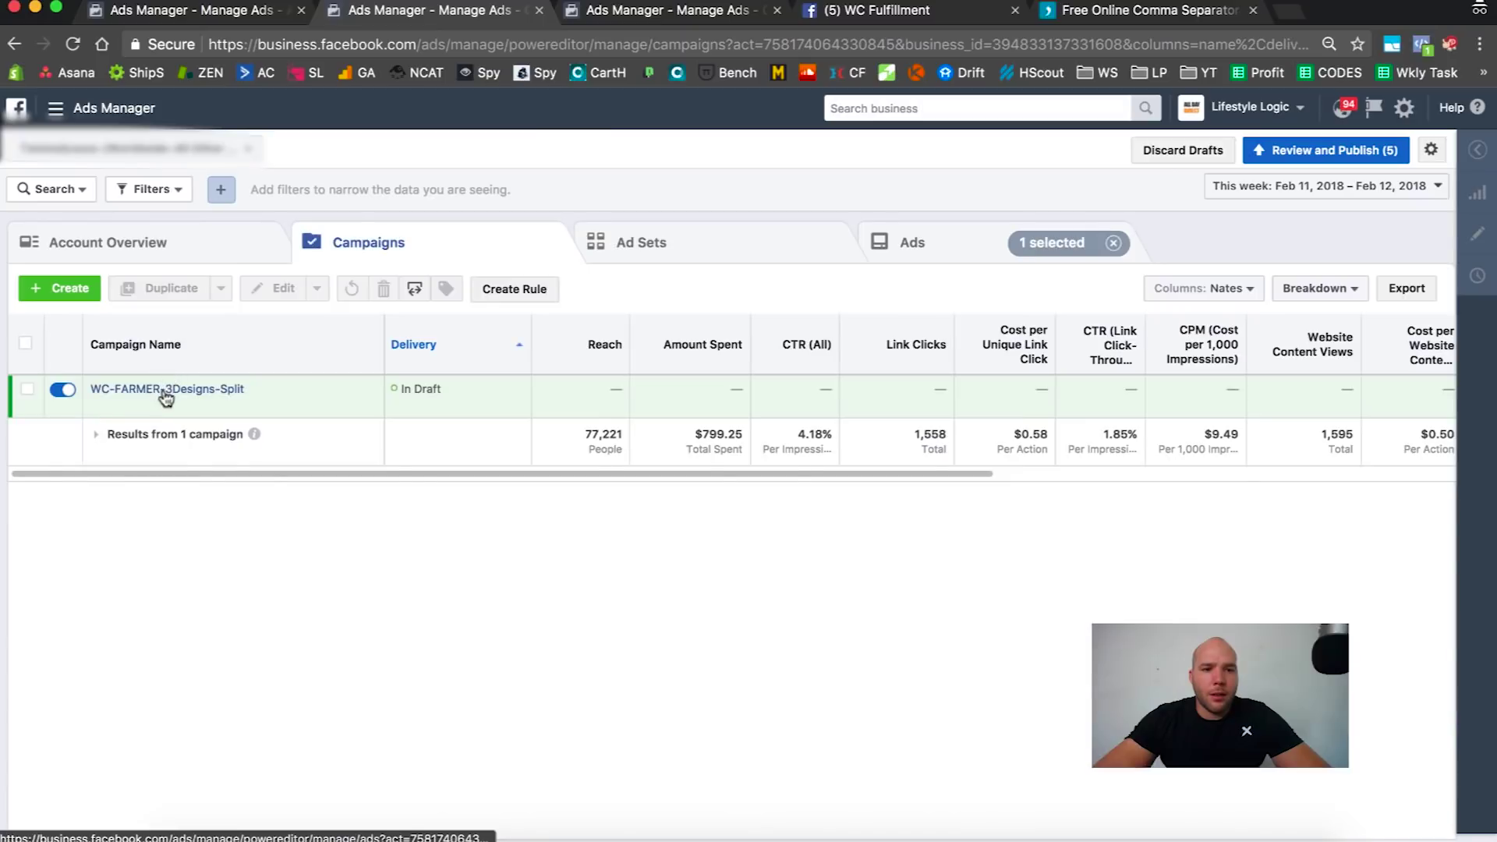
click(165, 390)
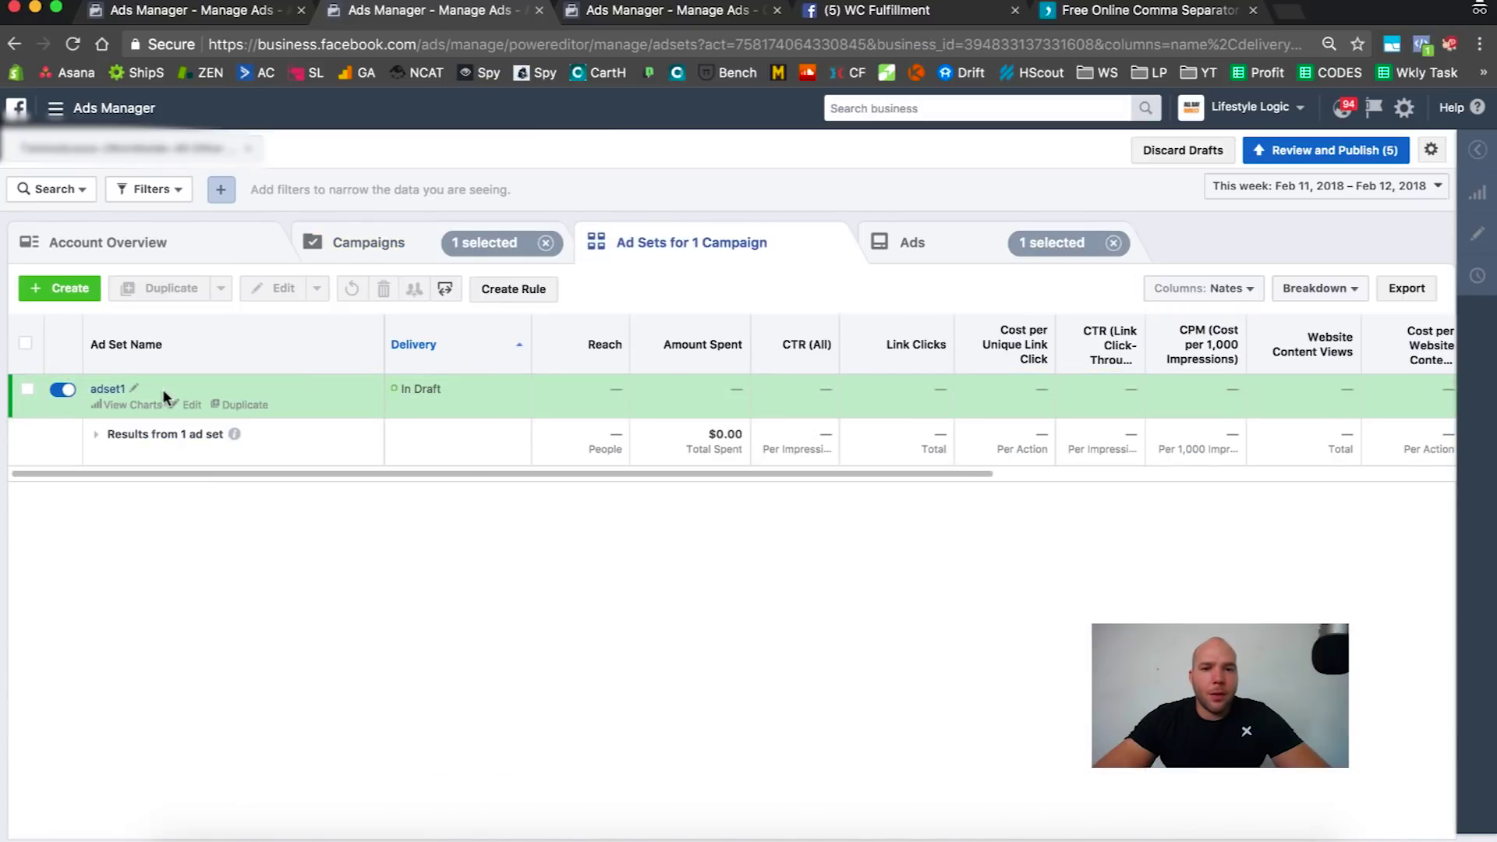
click(111, 390)
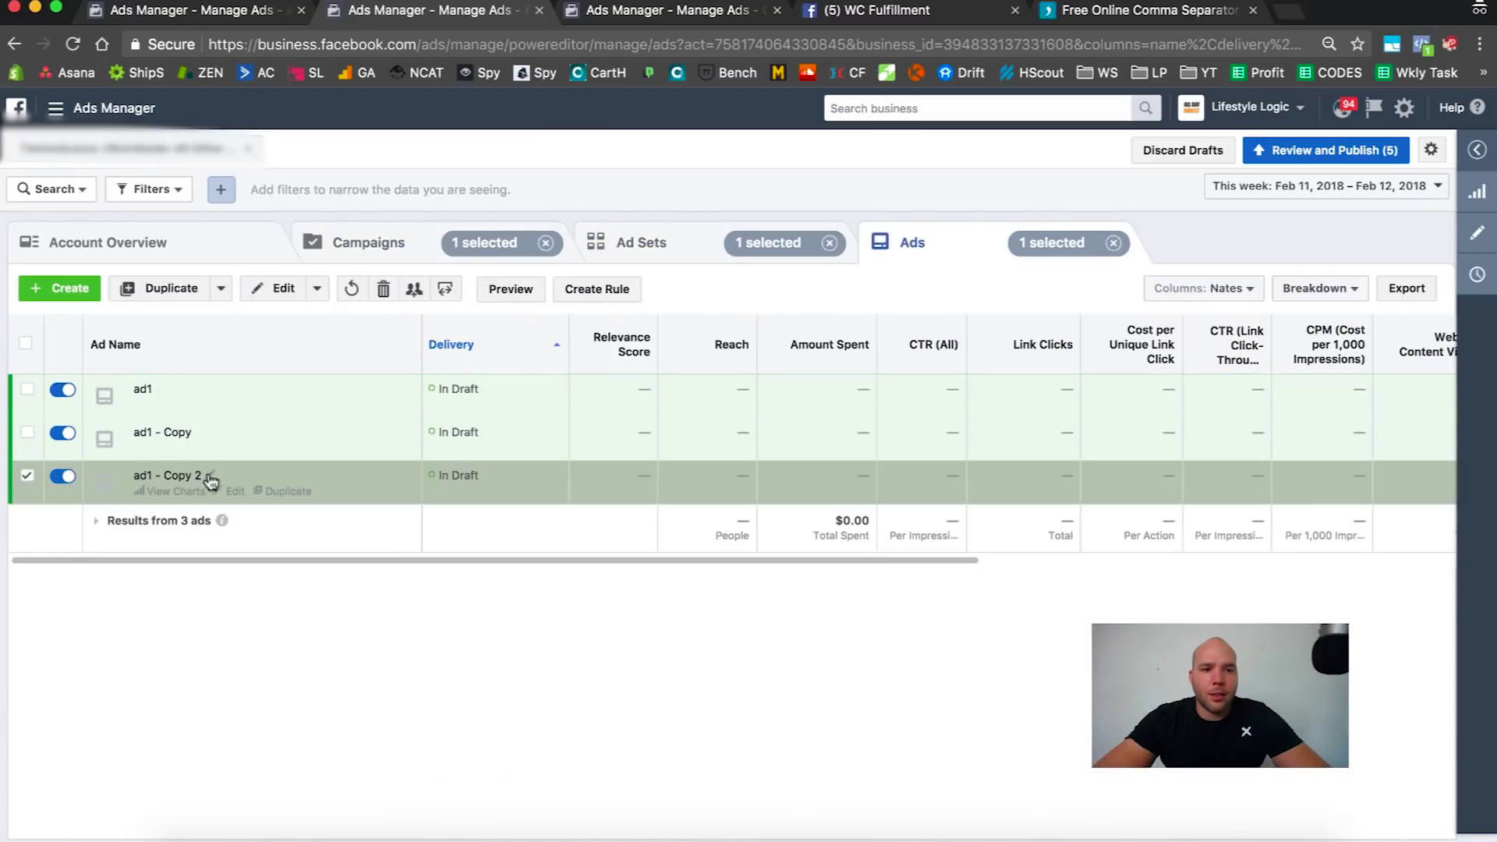
click(263, 281)
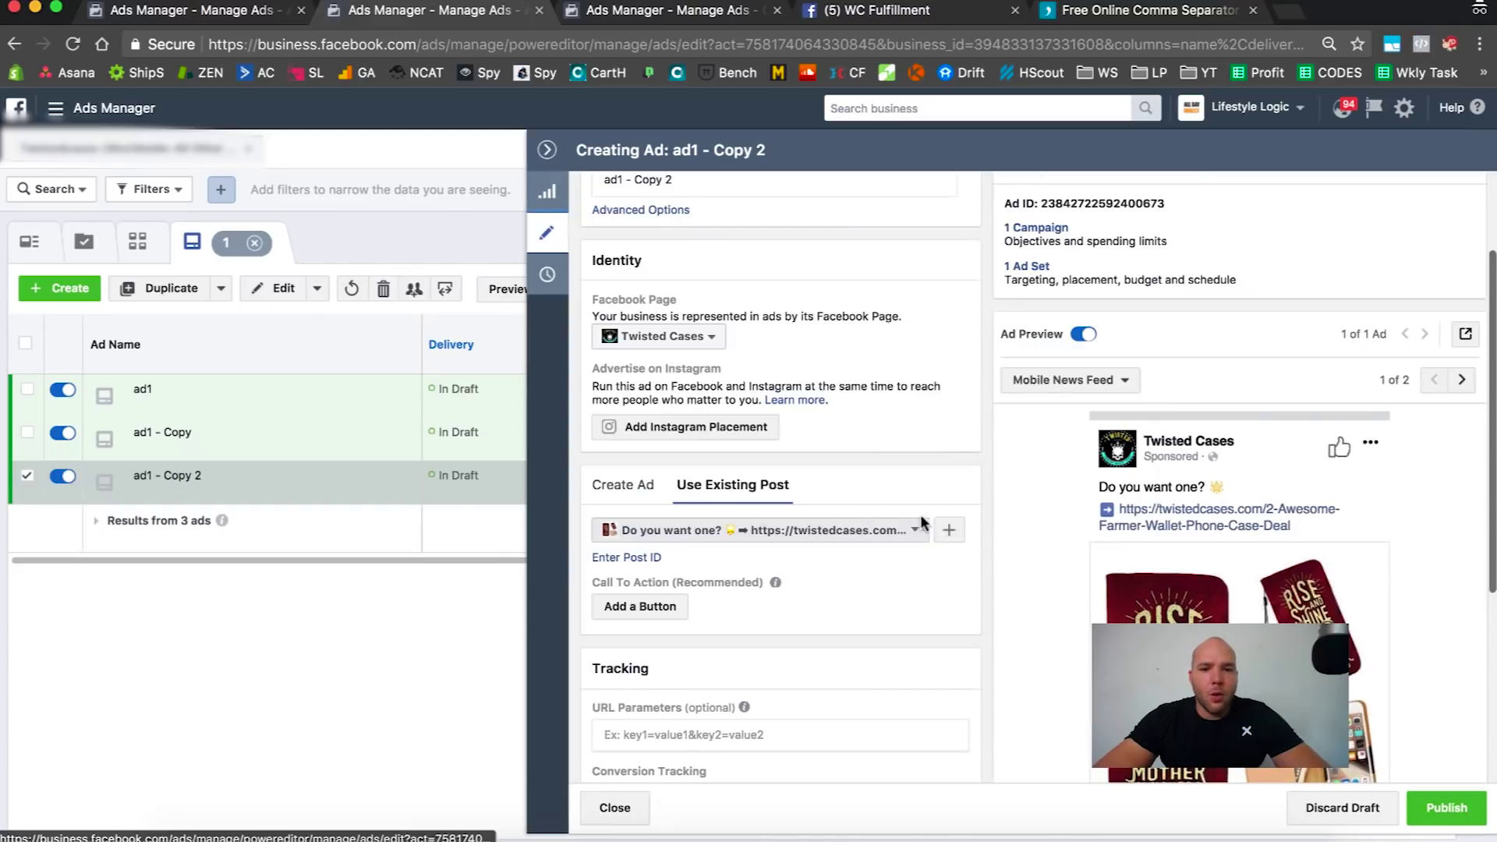
- Give ad1 - Copy 2 a new unpublished page post with the photo oto-farm-girls-4.jpg and the copied moo cow text and link
click(950, 529)
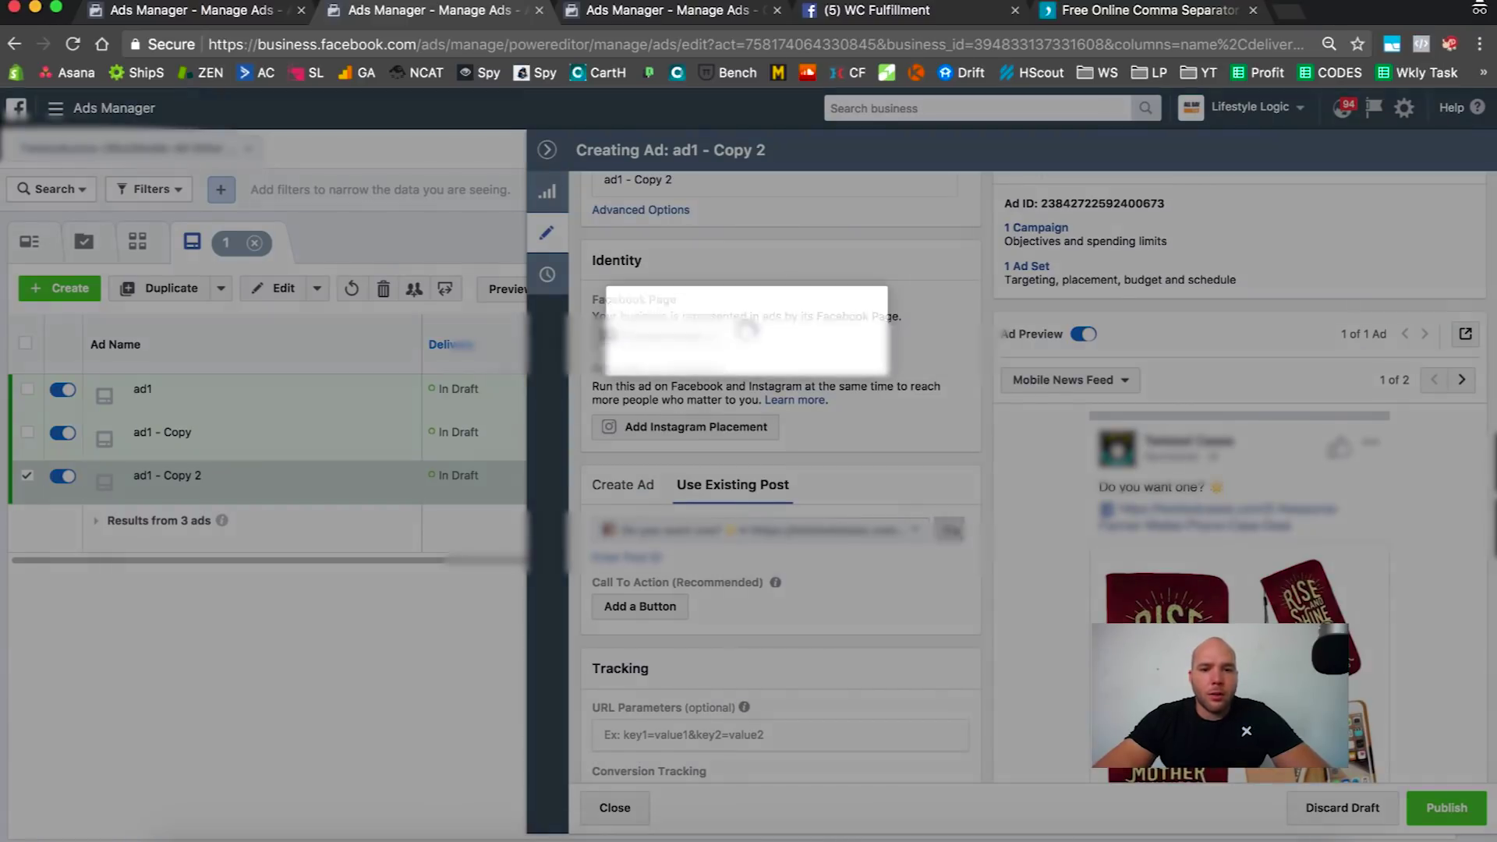
click(646, 341)
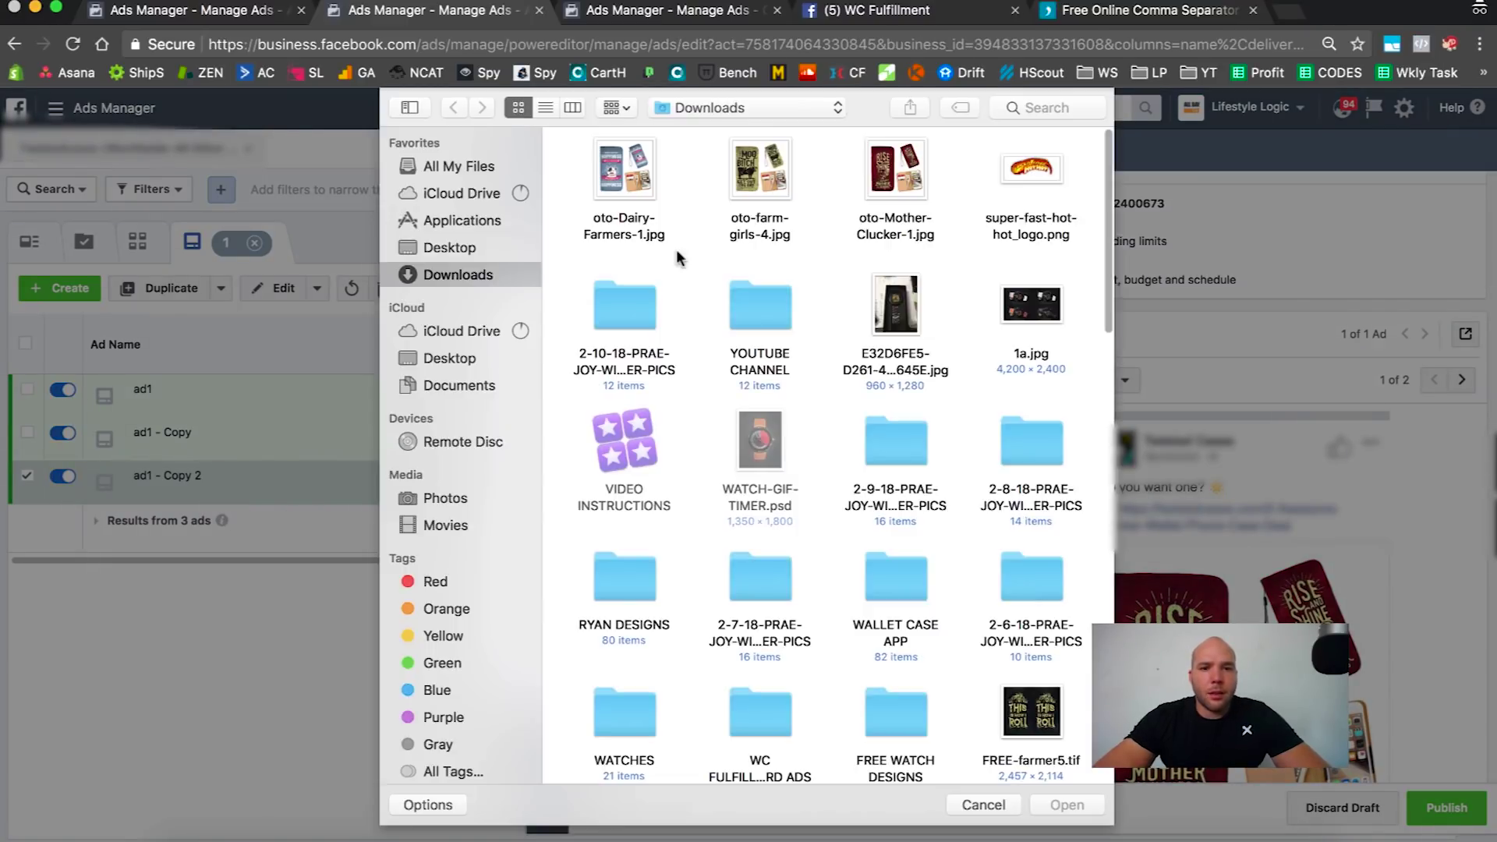
click(760, 185)
click(1062, 804)
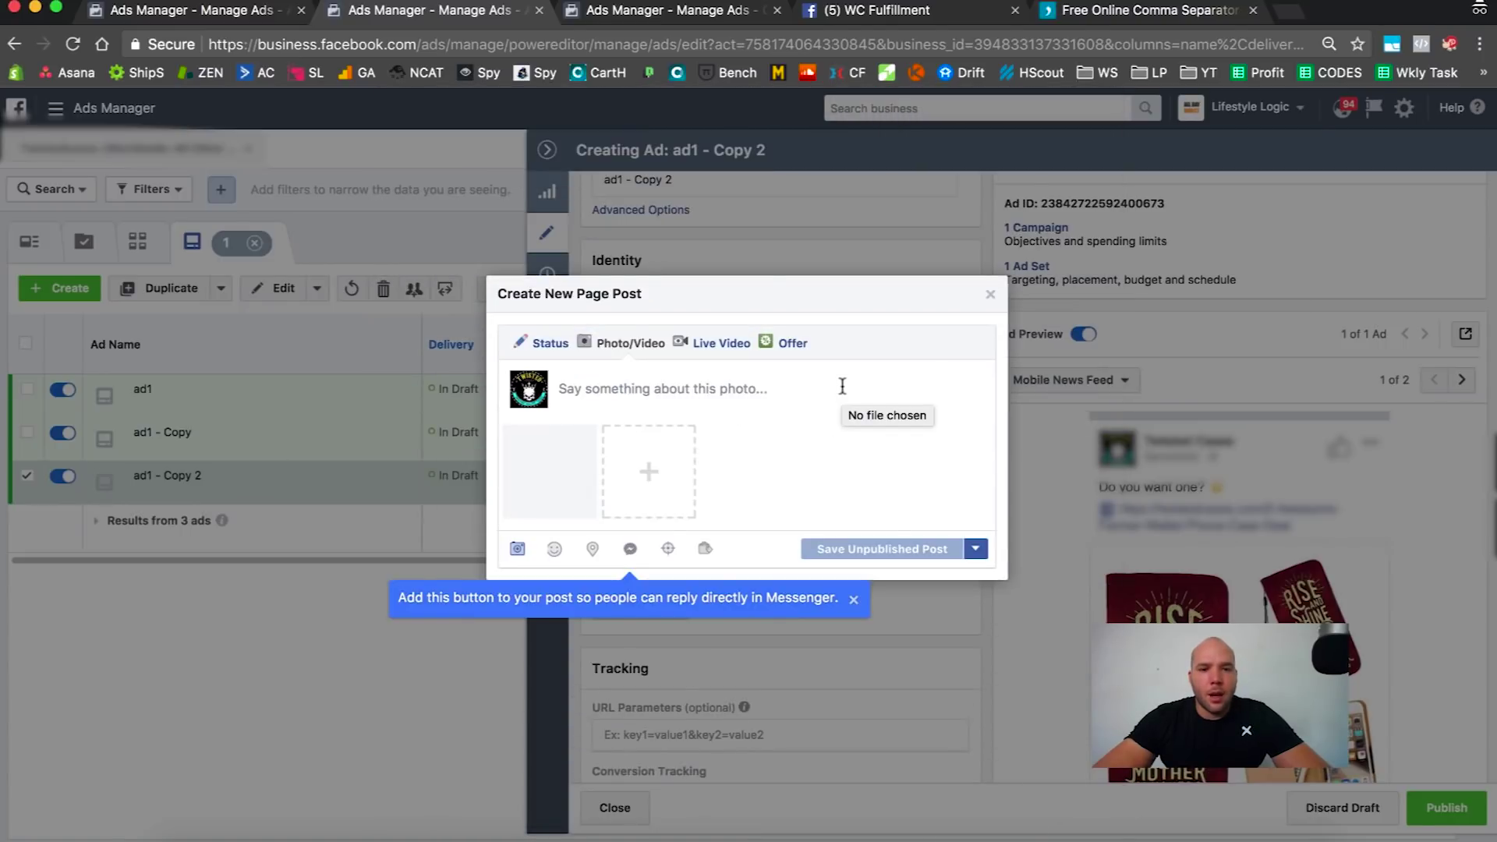
key(super+v)
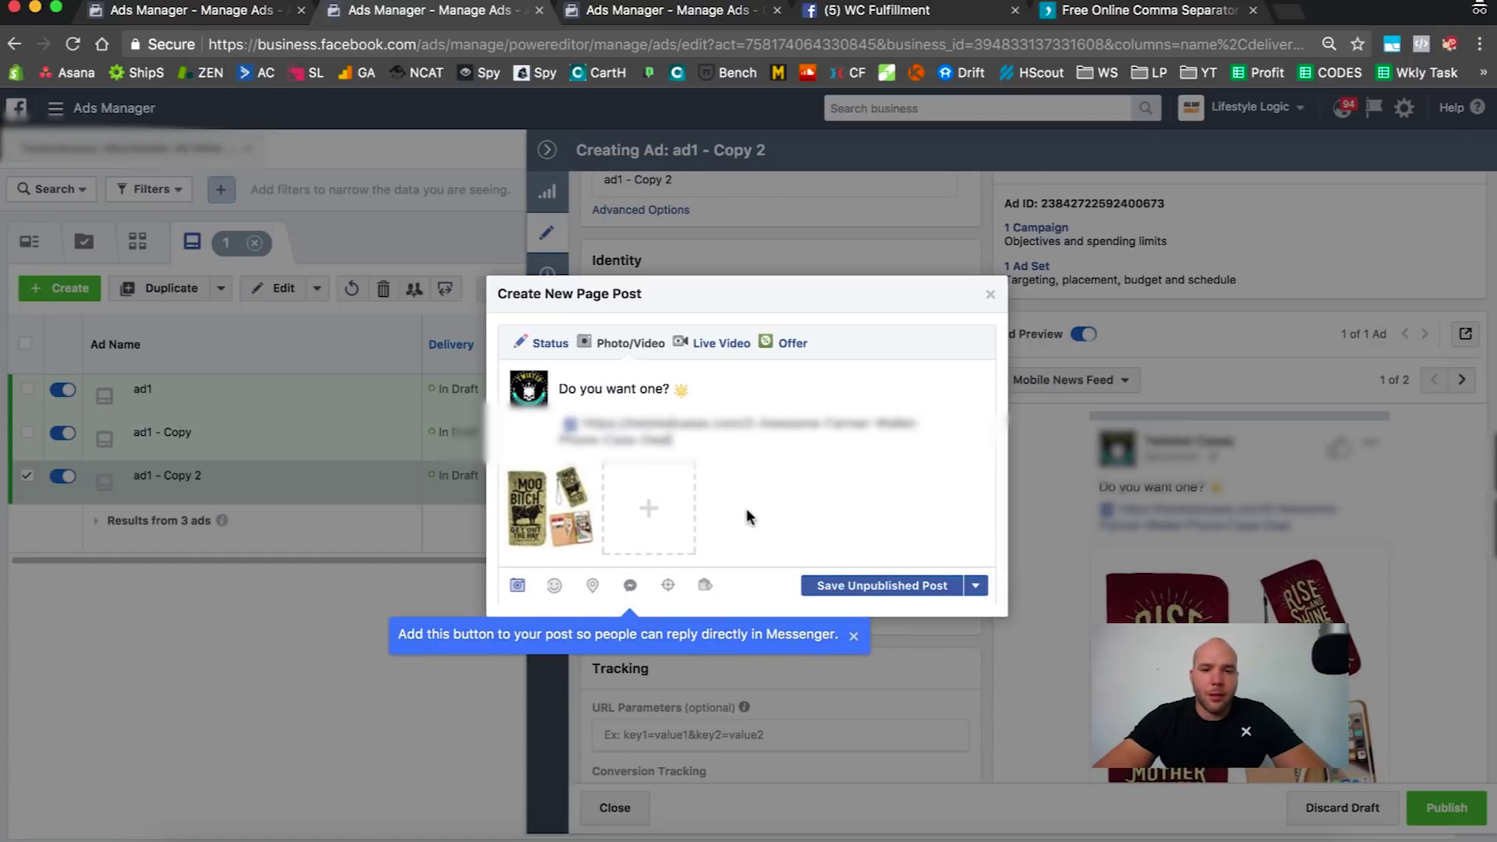
click(893, 597)
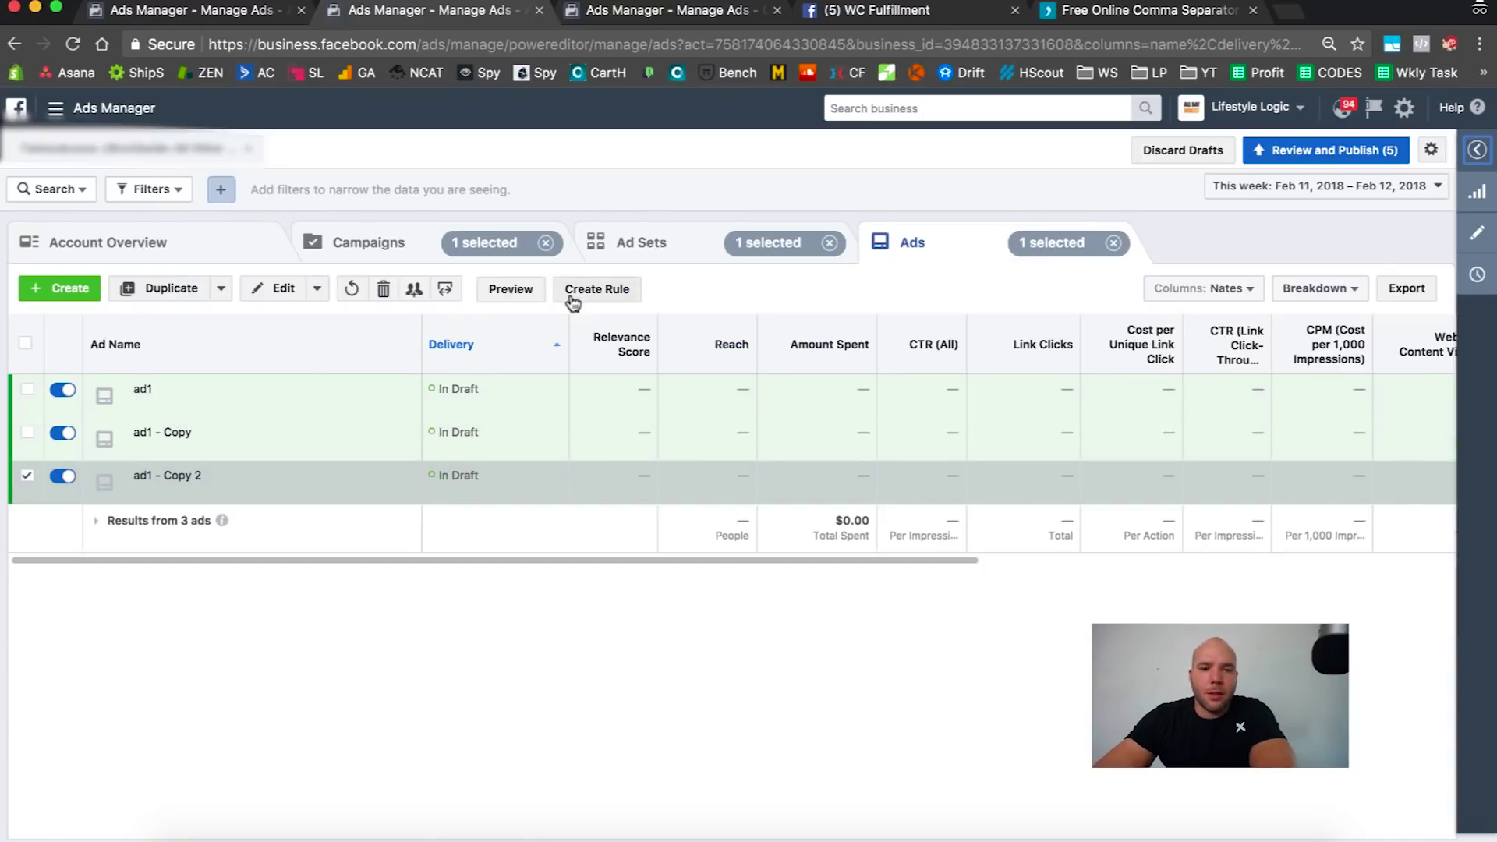
- Duplicate adset1 once into its original campaign
click(639, 240)
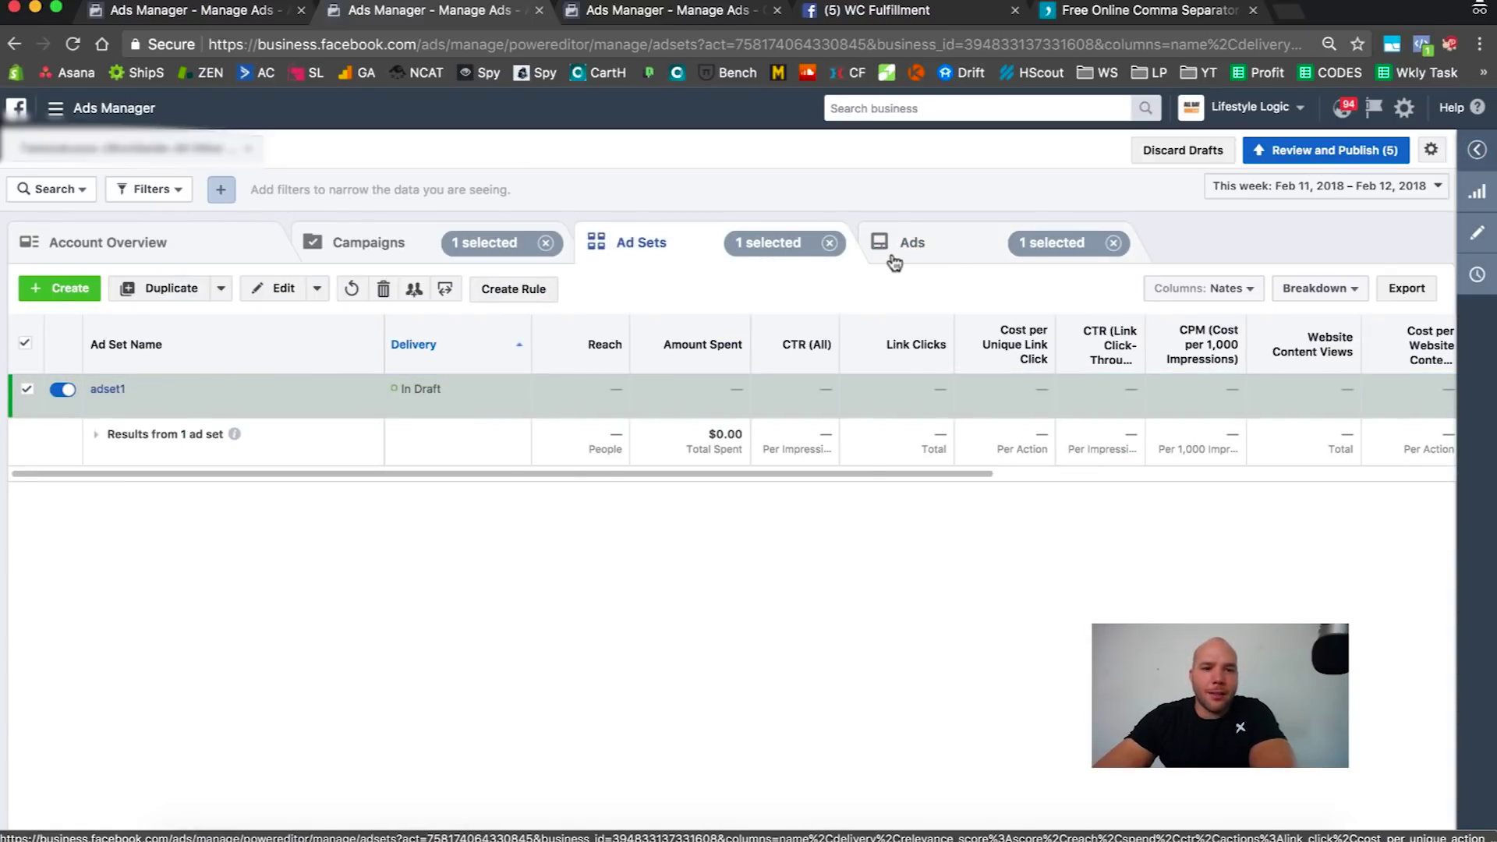
click(947, 250)
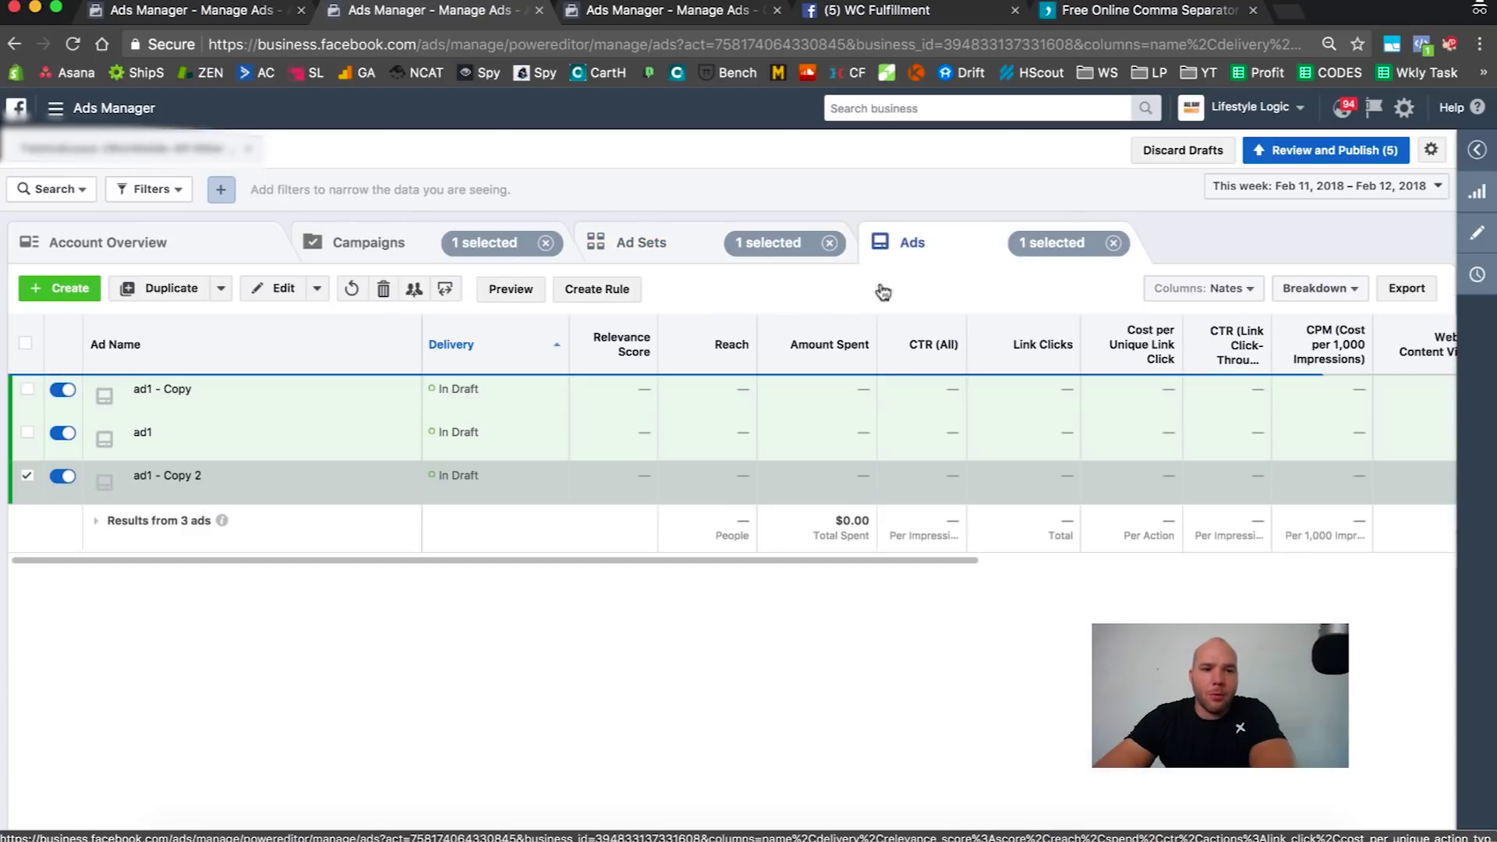
click(648, 242)
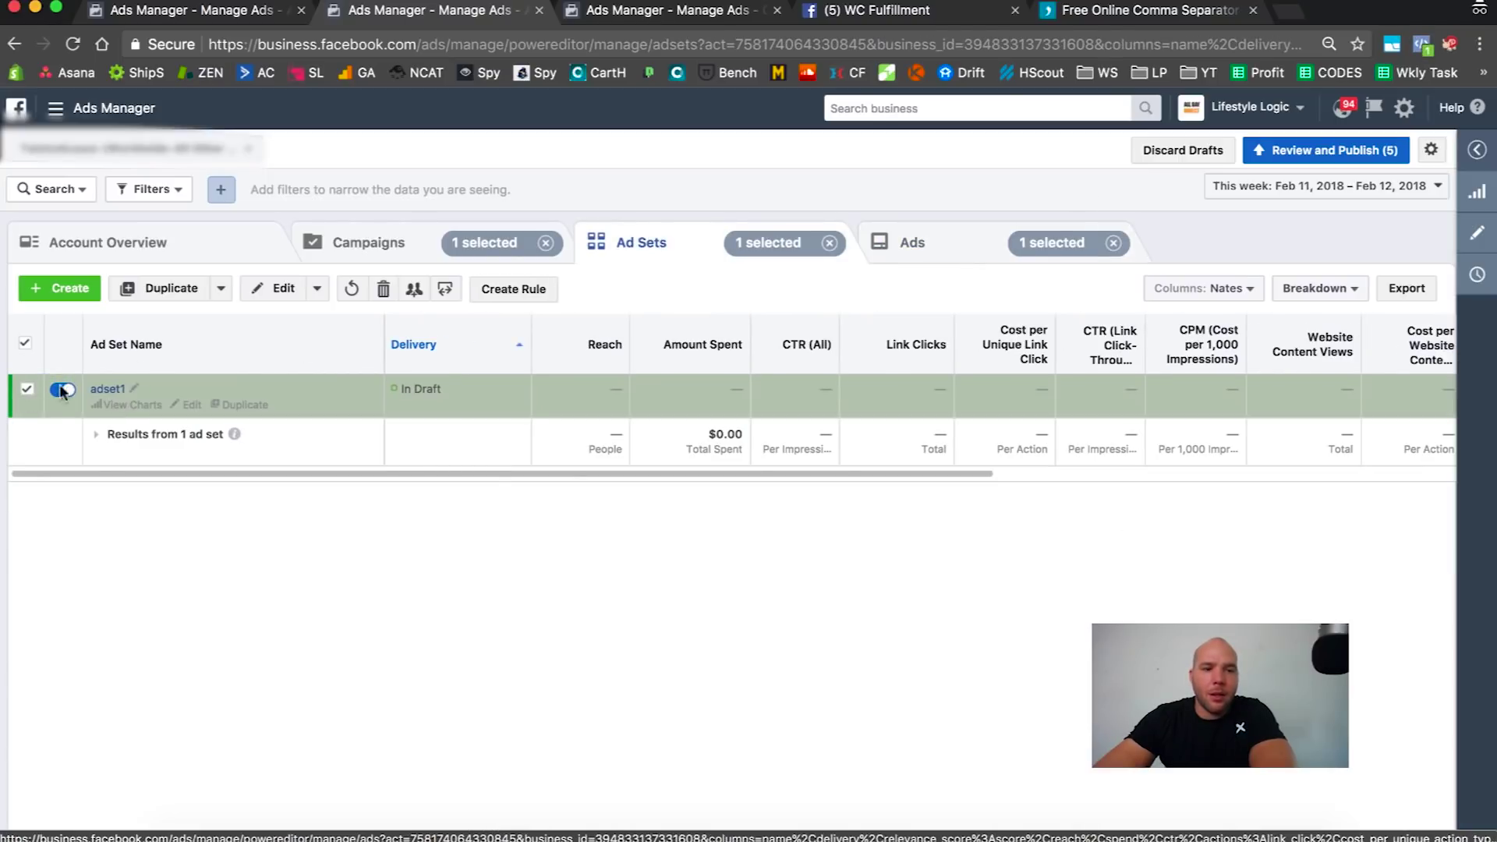
click(167, 288)
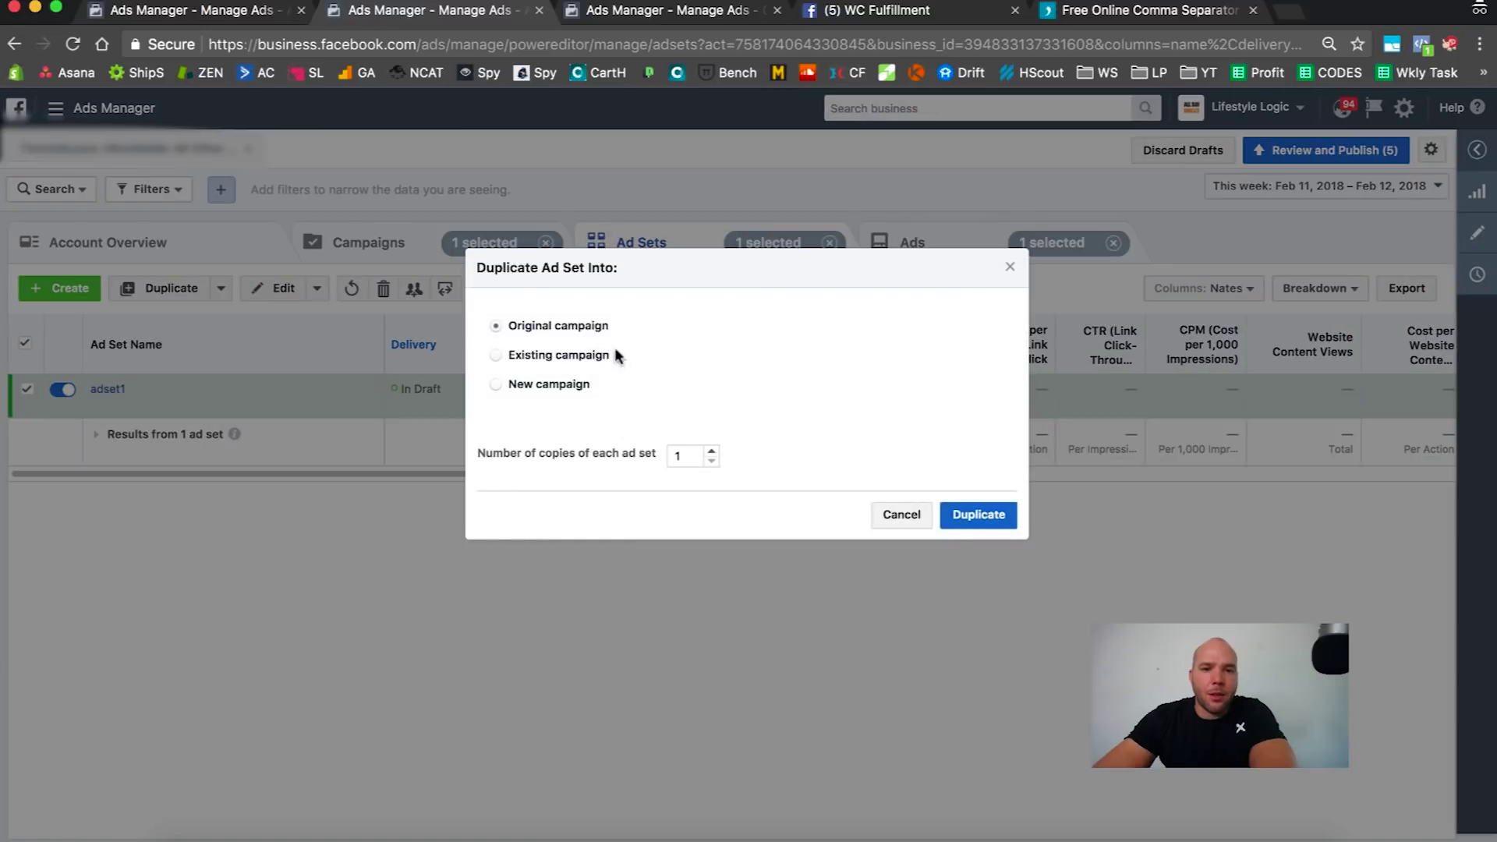
click(984, 516)
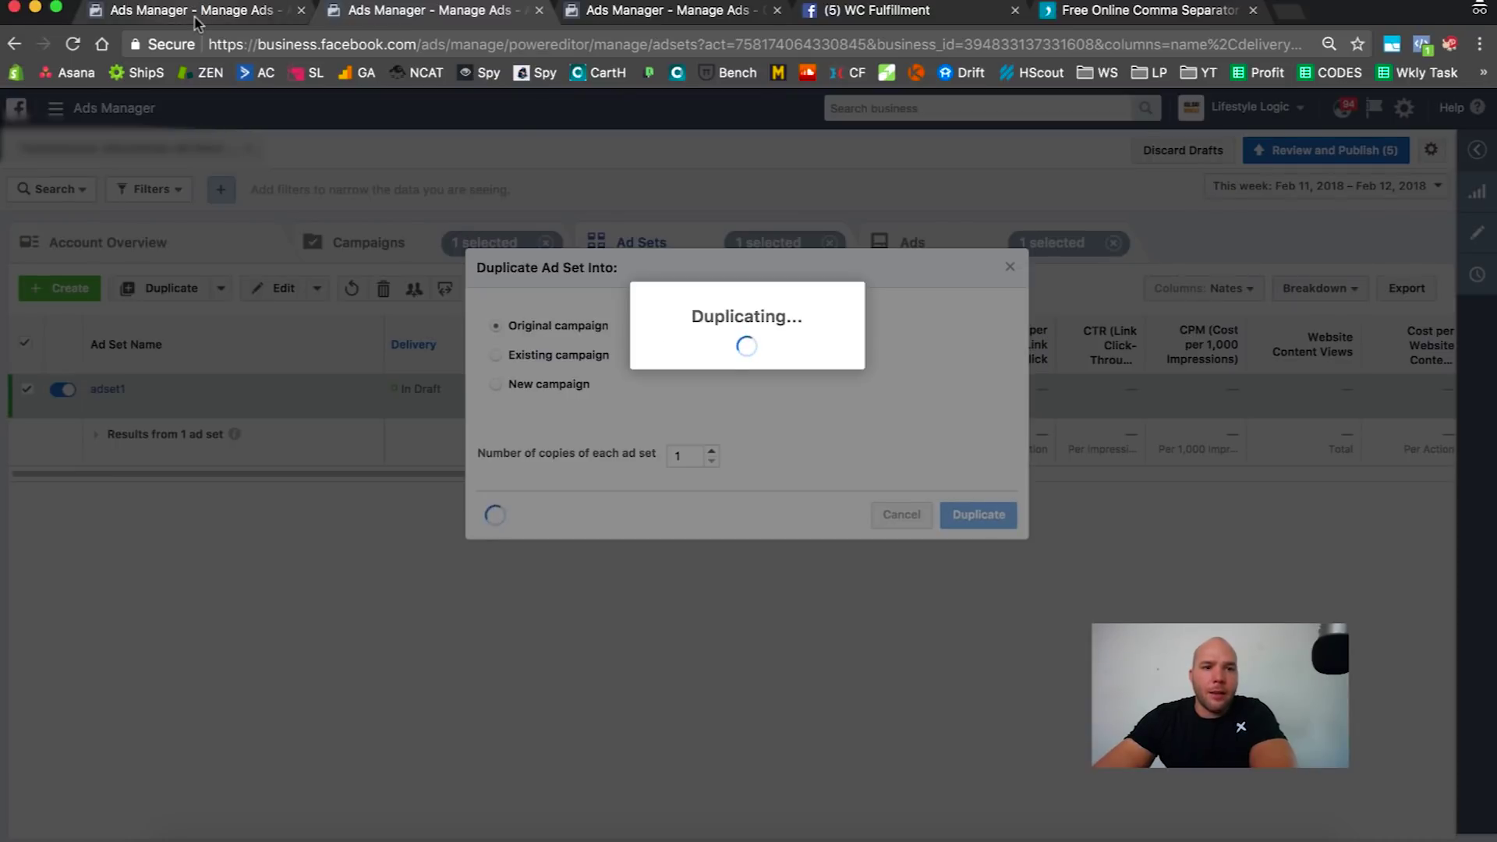
- In the other Ads Manager tab, go to the PPE-FARMER-AD1 campaign and open its adset1 - Copy for editing
click(196, 15)
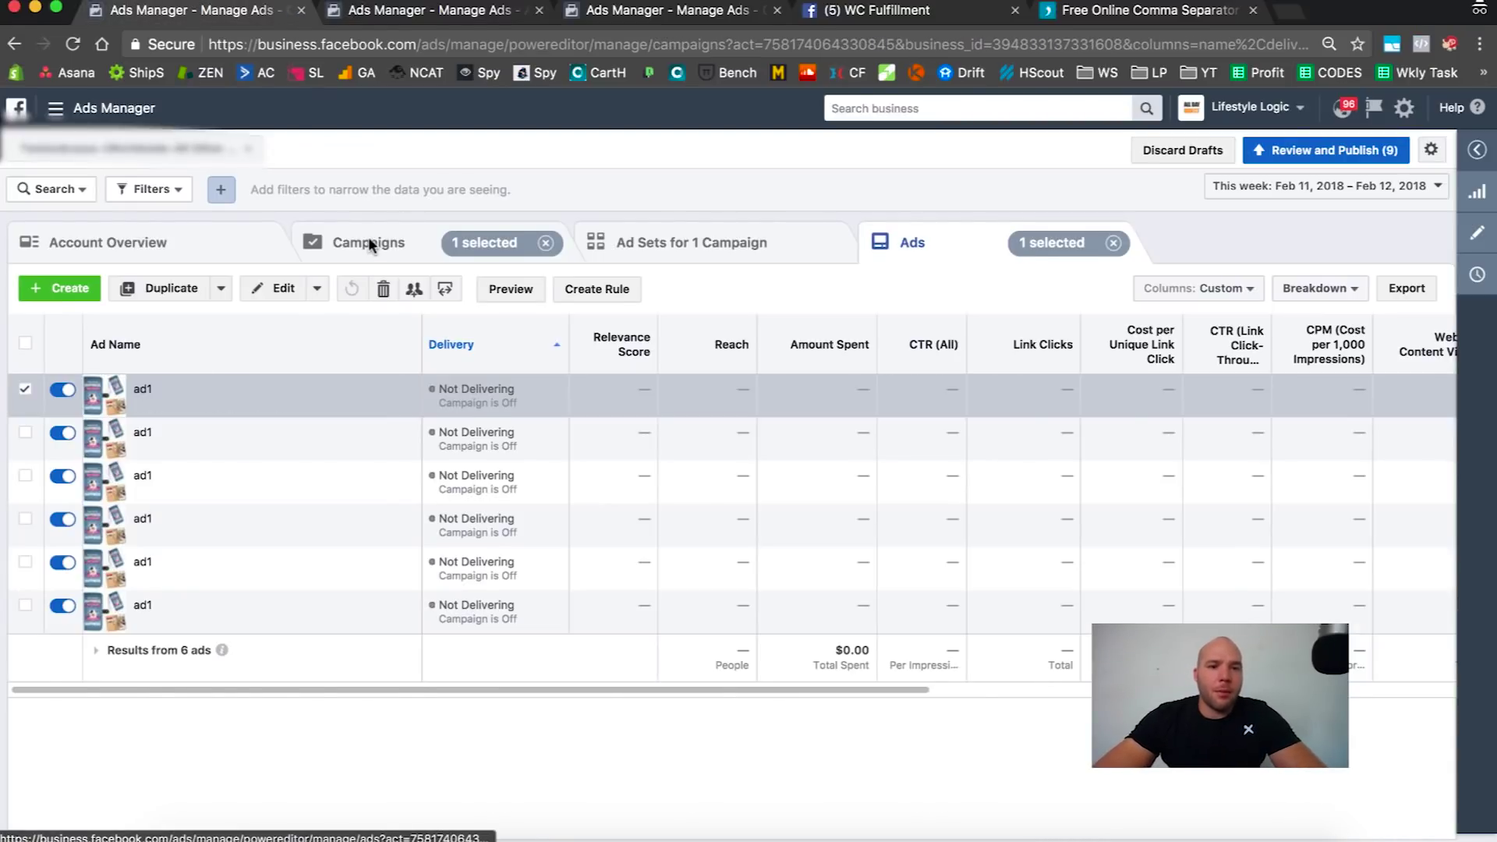
click(368, 241)
scroll(361, 423, down, 4)
click(612, 351)
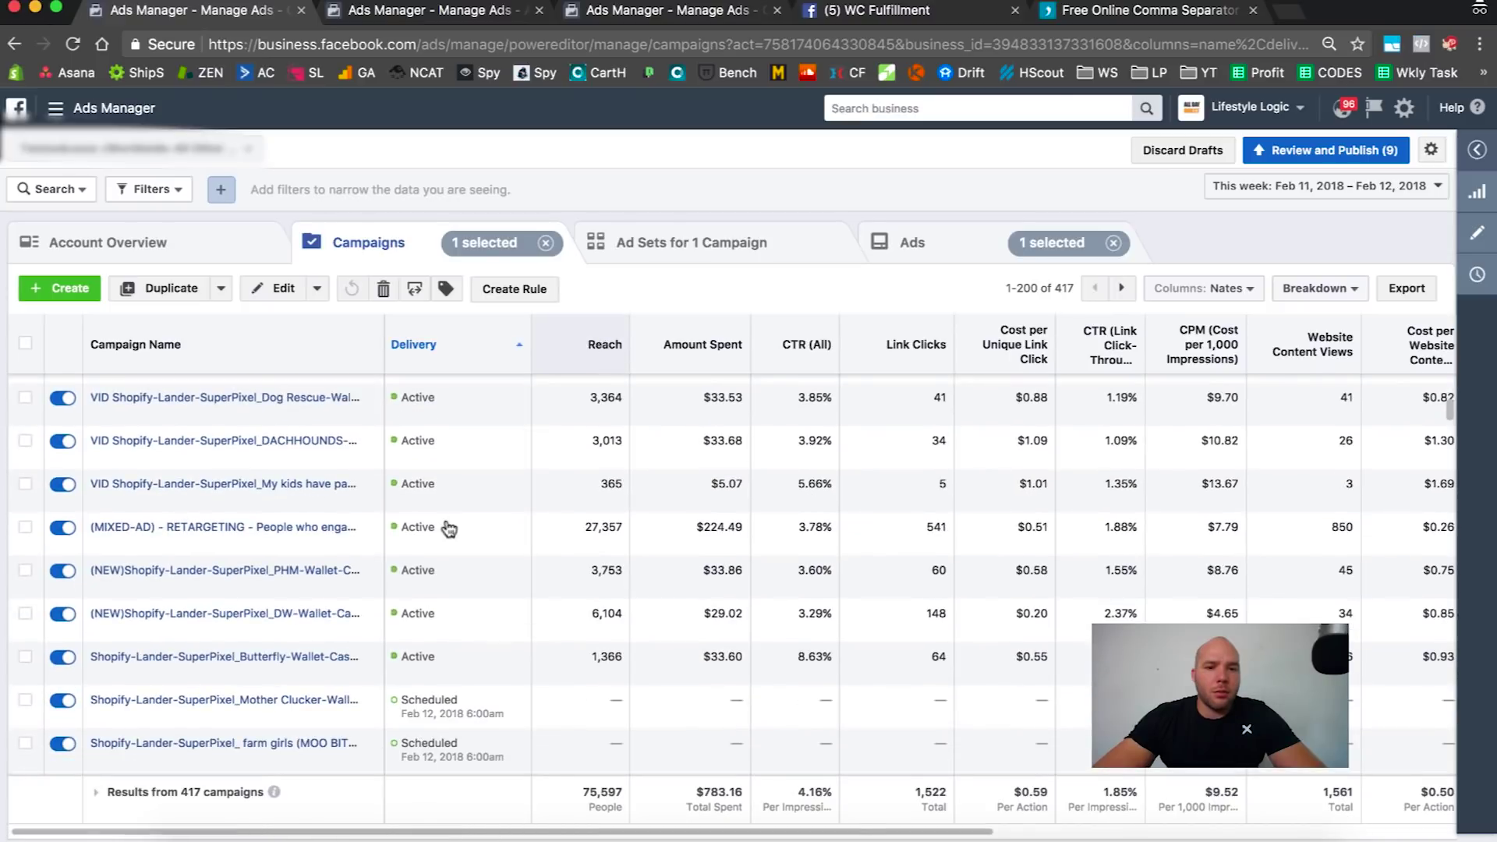
scroll(446, 518, down, 5)
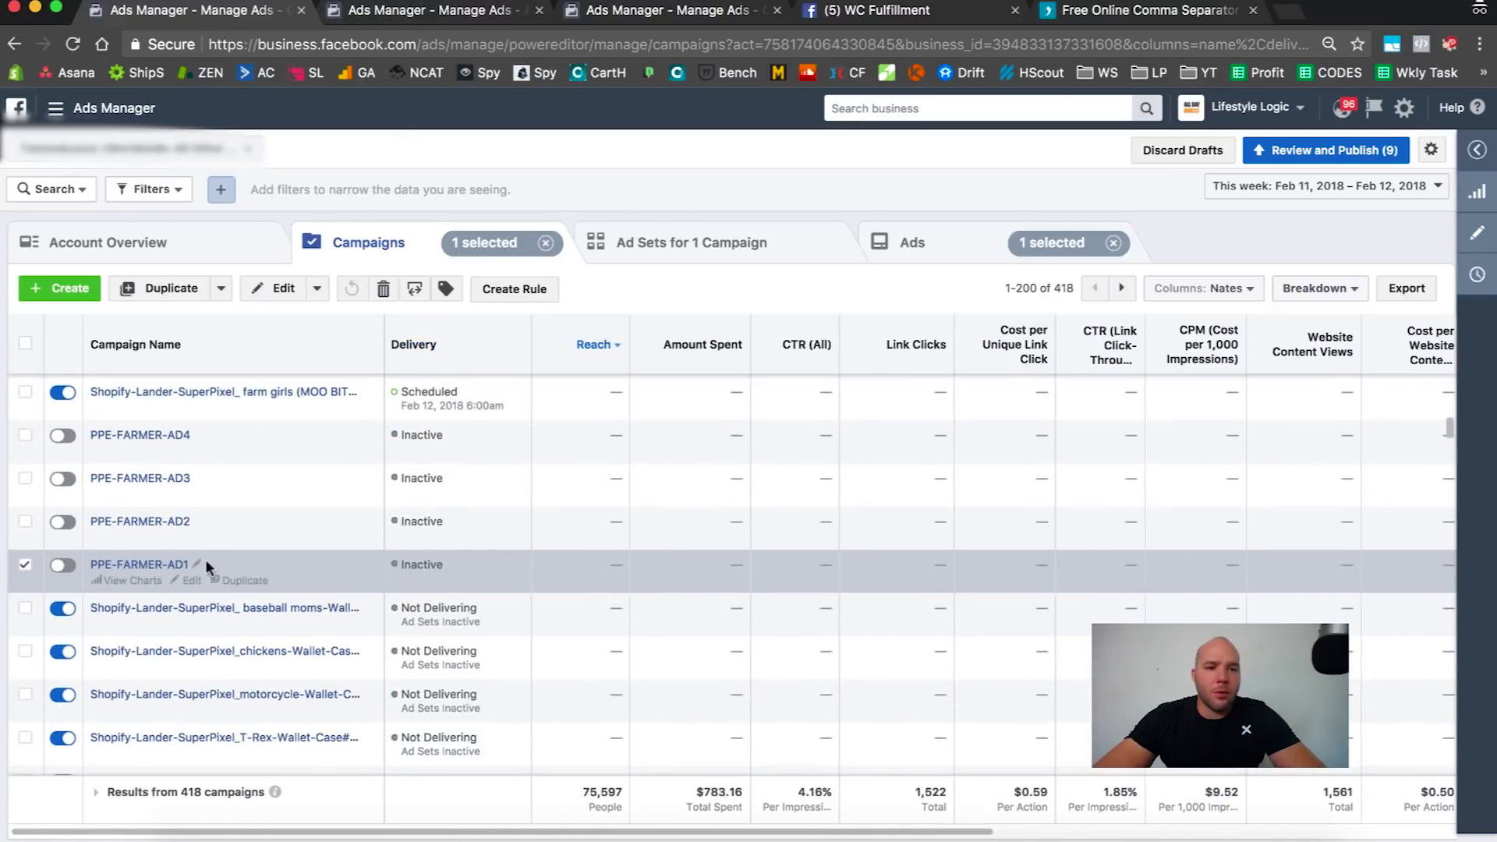
click(148, 566)
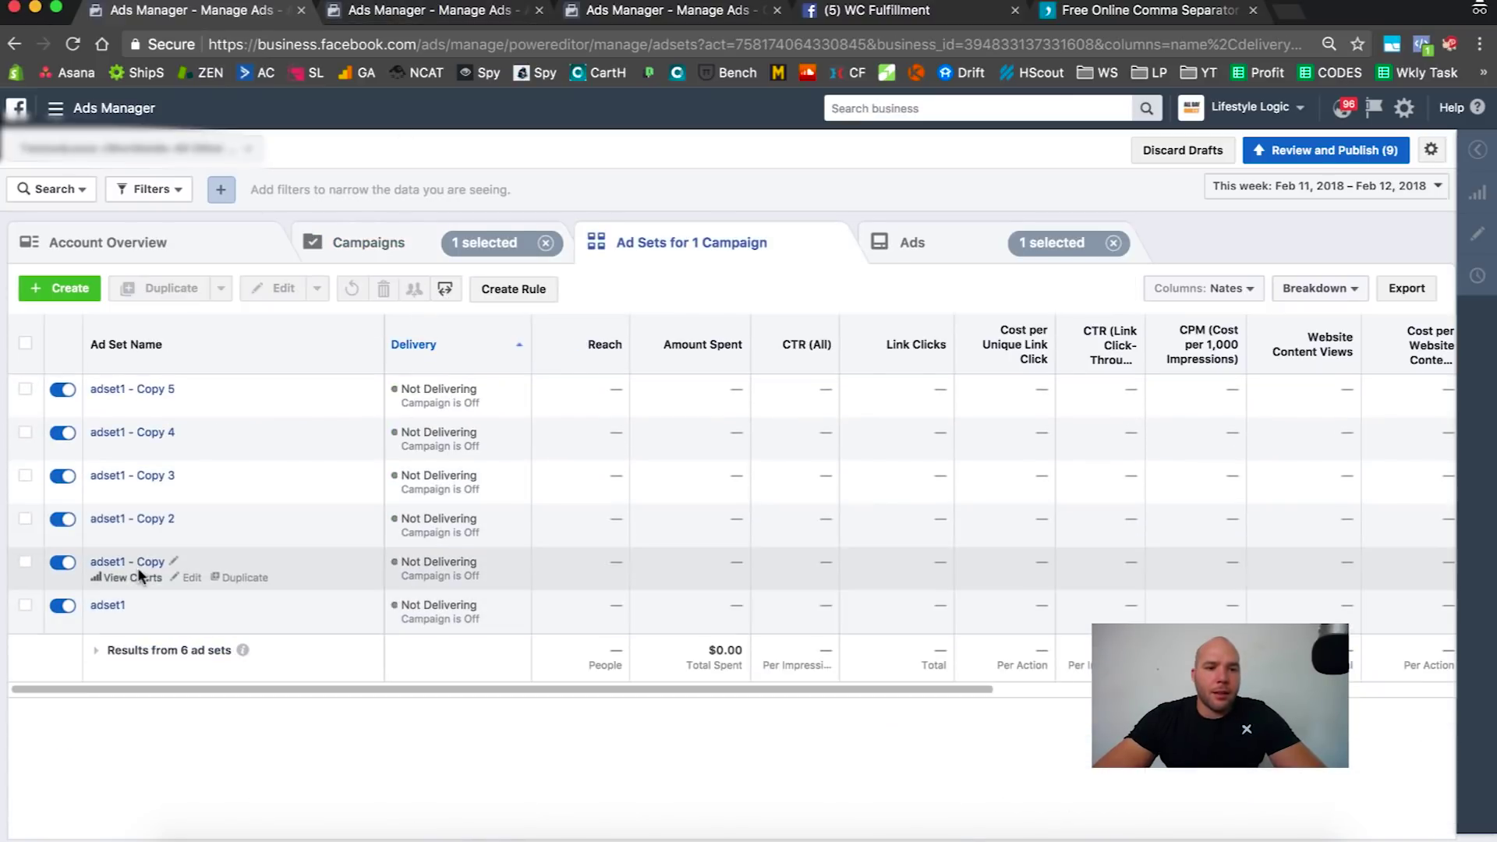
click(25, 562)
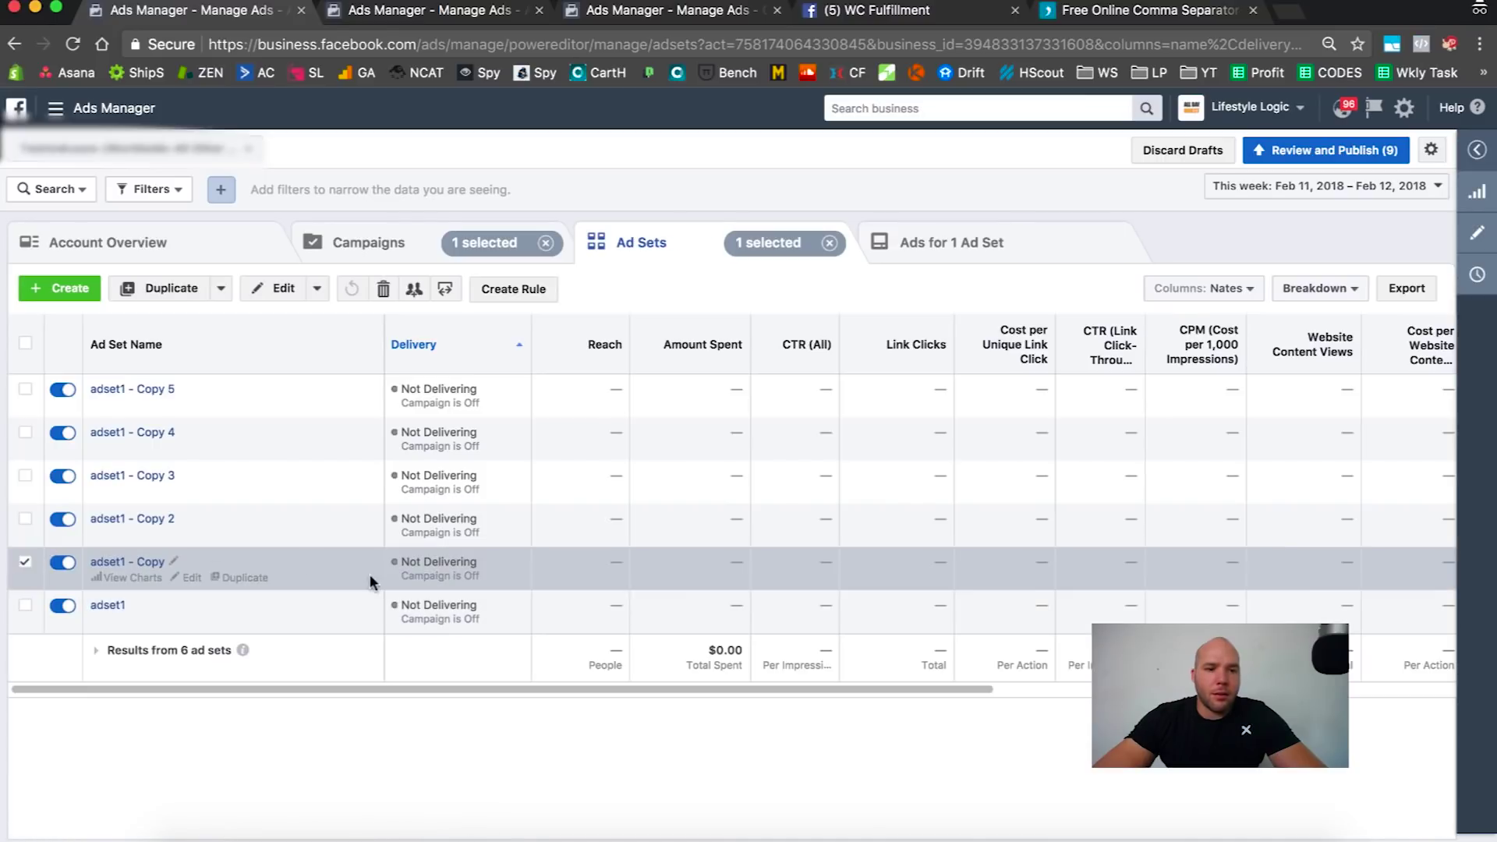
click(1478, 232)
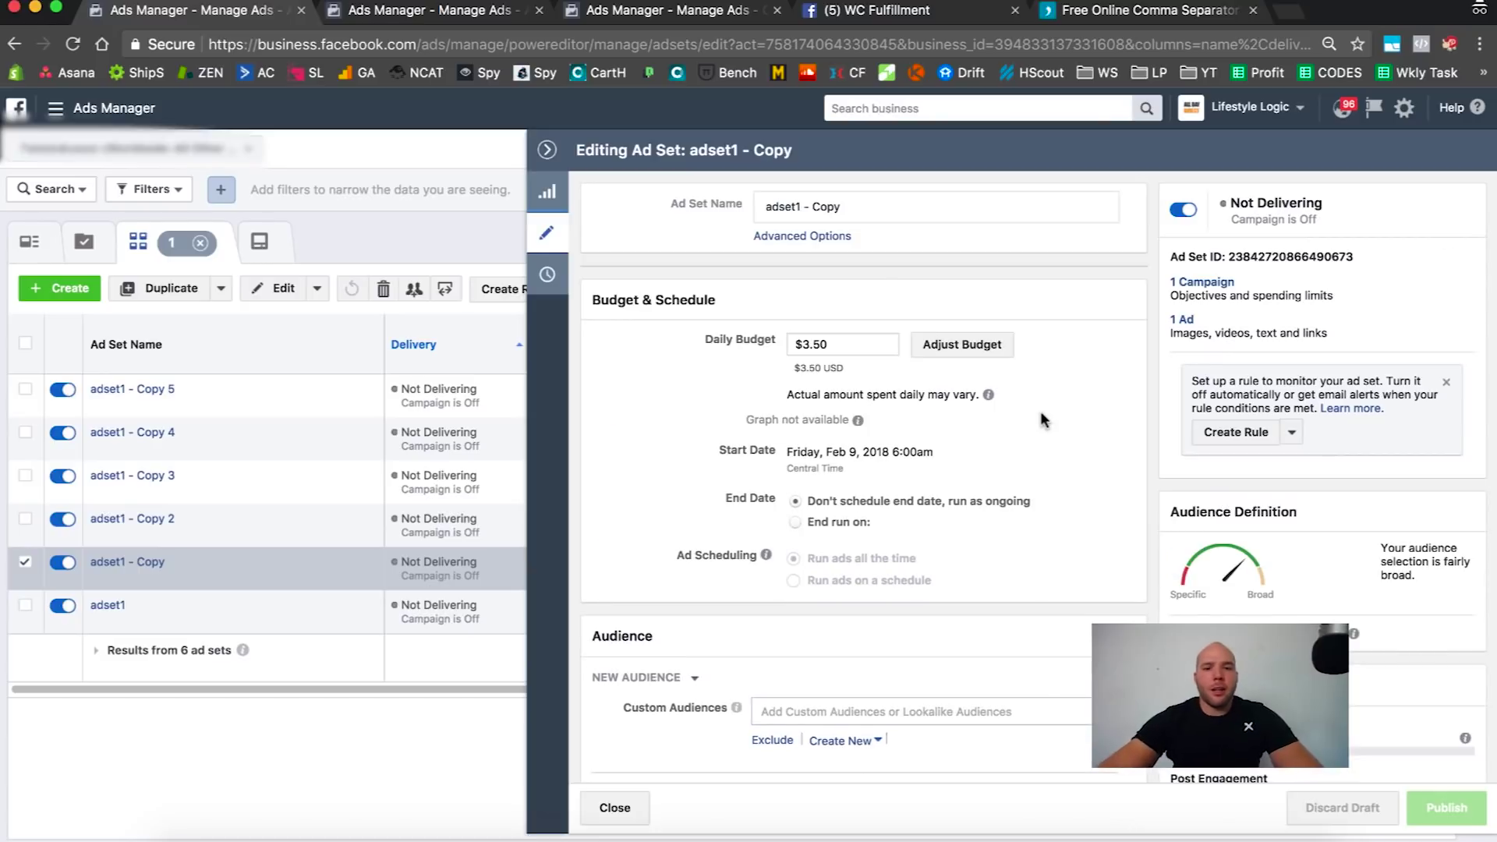
- Copy the ad set's detailed targeting interests, from Beef cattle through Simmental cattle
scroll(797, 519, down, 10)
scroll(819, 495, up, 1)
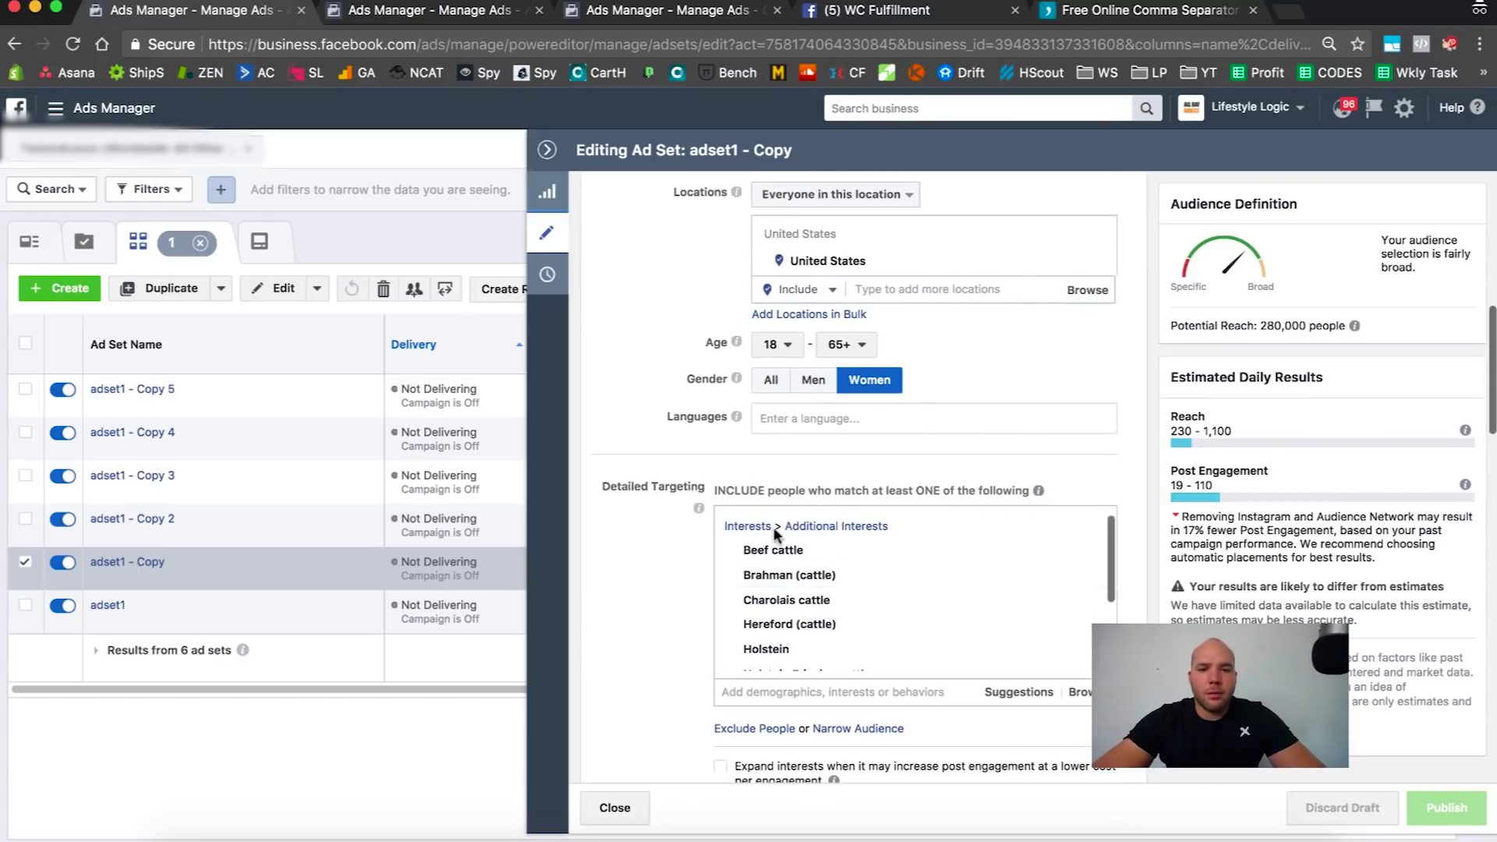
drag(747, 553, 823, 633)
right_click(824, 633)
click(861, 617)
- Switch to Delim.co, replace the old column data with the copied cattle interests without the blank line, and convert them to a comma-separated list
key(super+5)
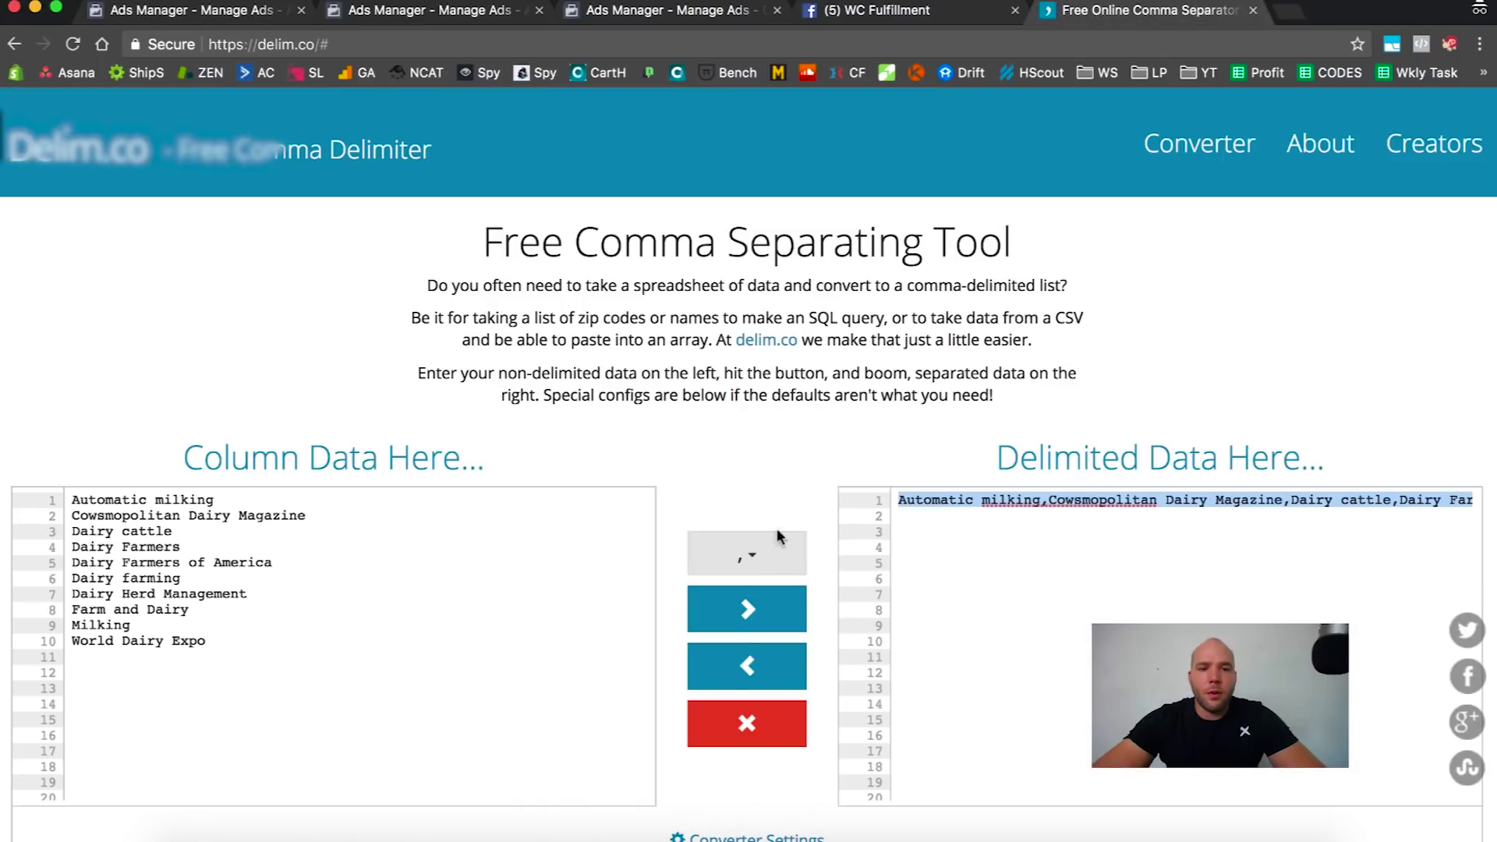
click(728, 724)
click(592, 655)
key(super+v)
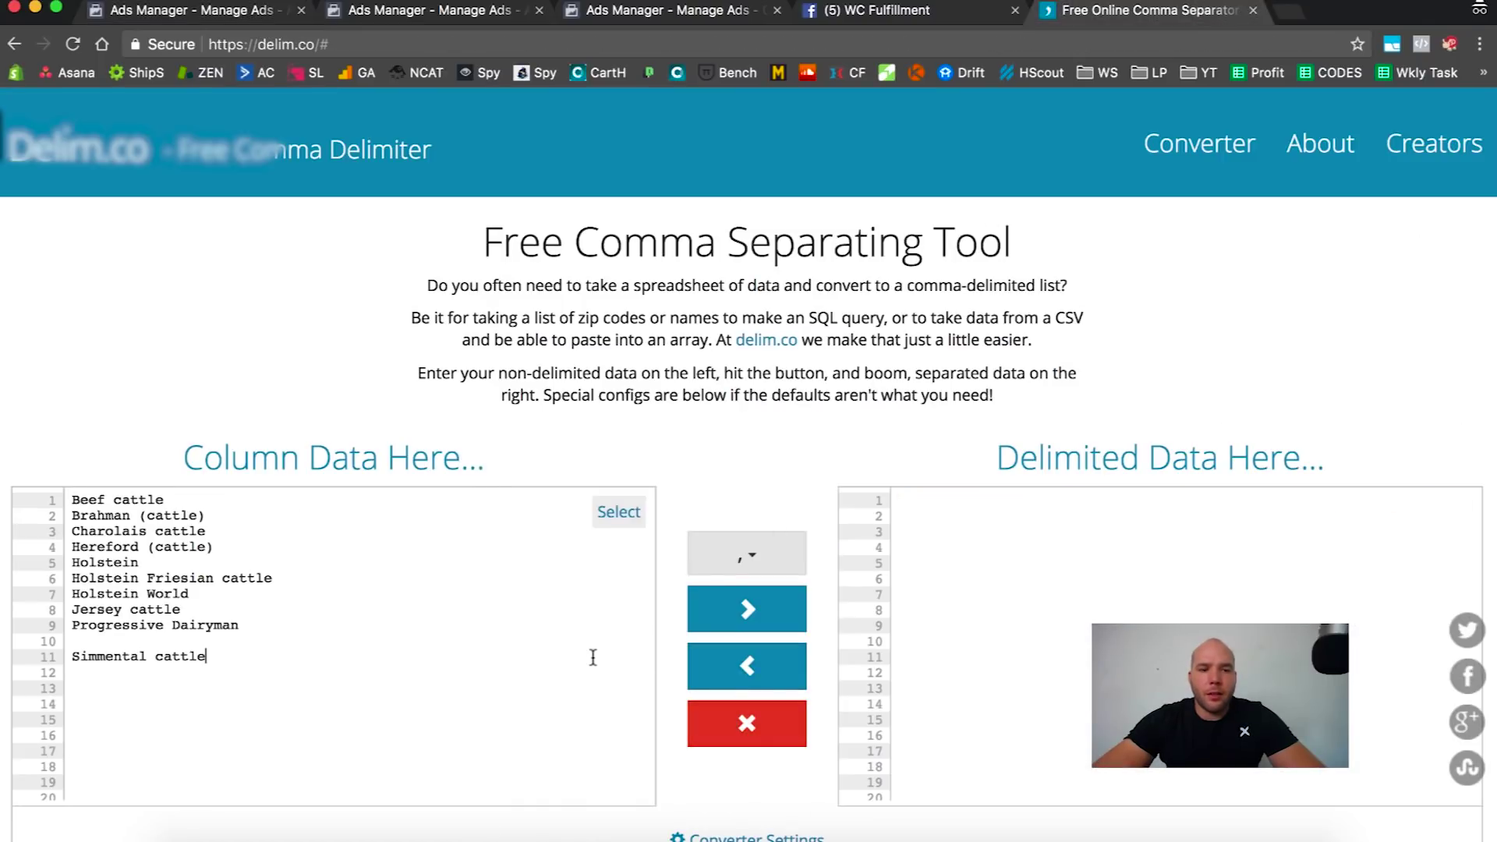
key(BackSpace)
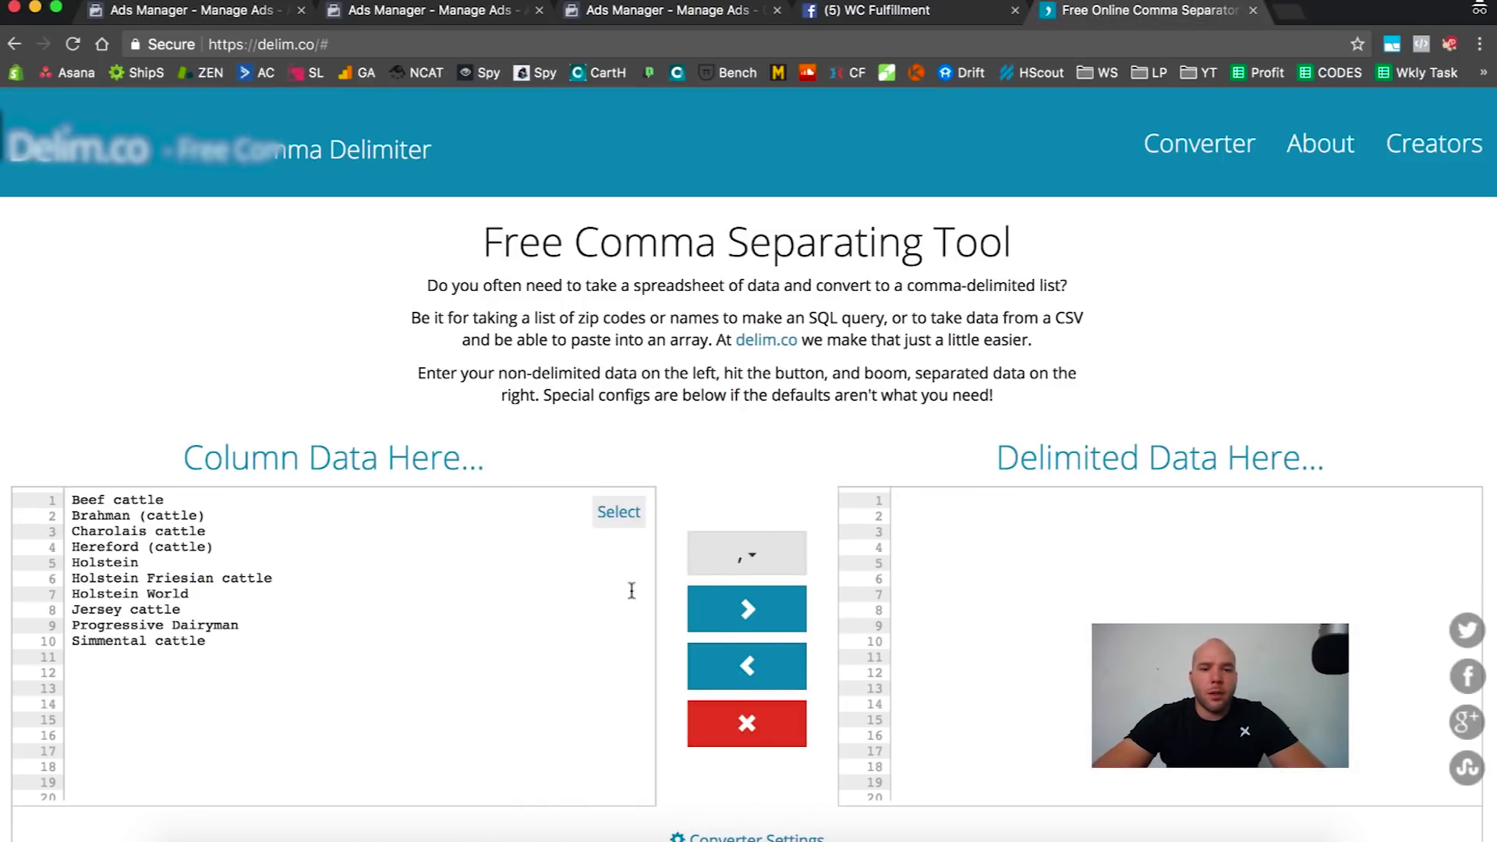
click(751, 611)
triple_click(1155, 499)
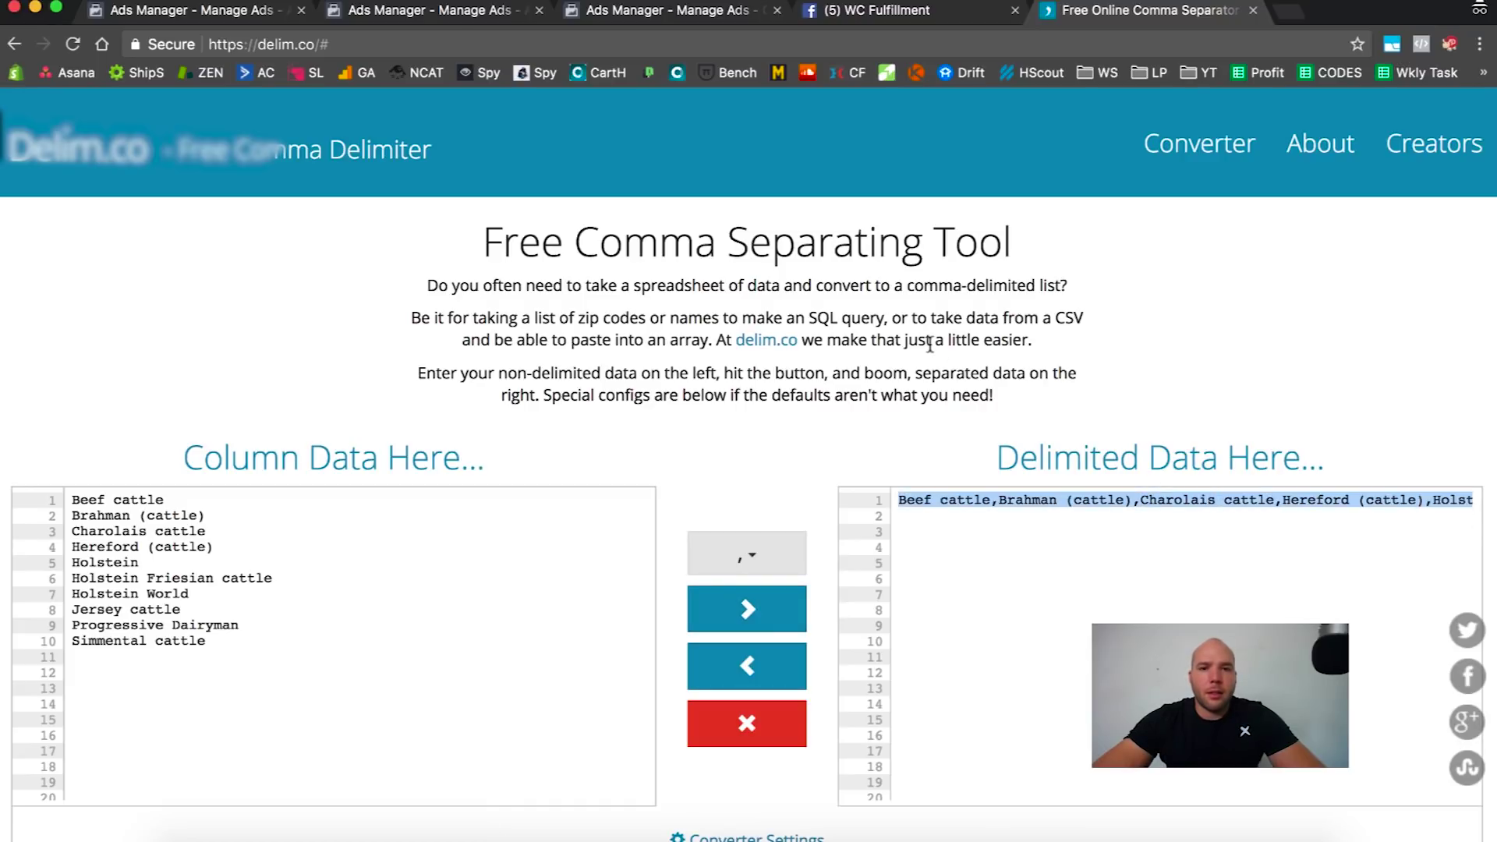
- Return to the WC-FARMER-3Designs-Split campaign in Ads Manager and open its adset1 - Copy for editing
click(499, 13)
click(321, 248)
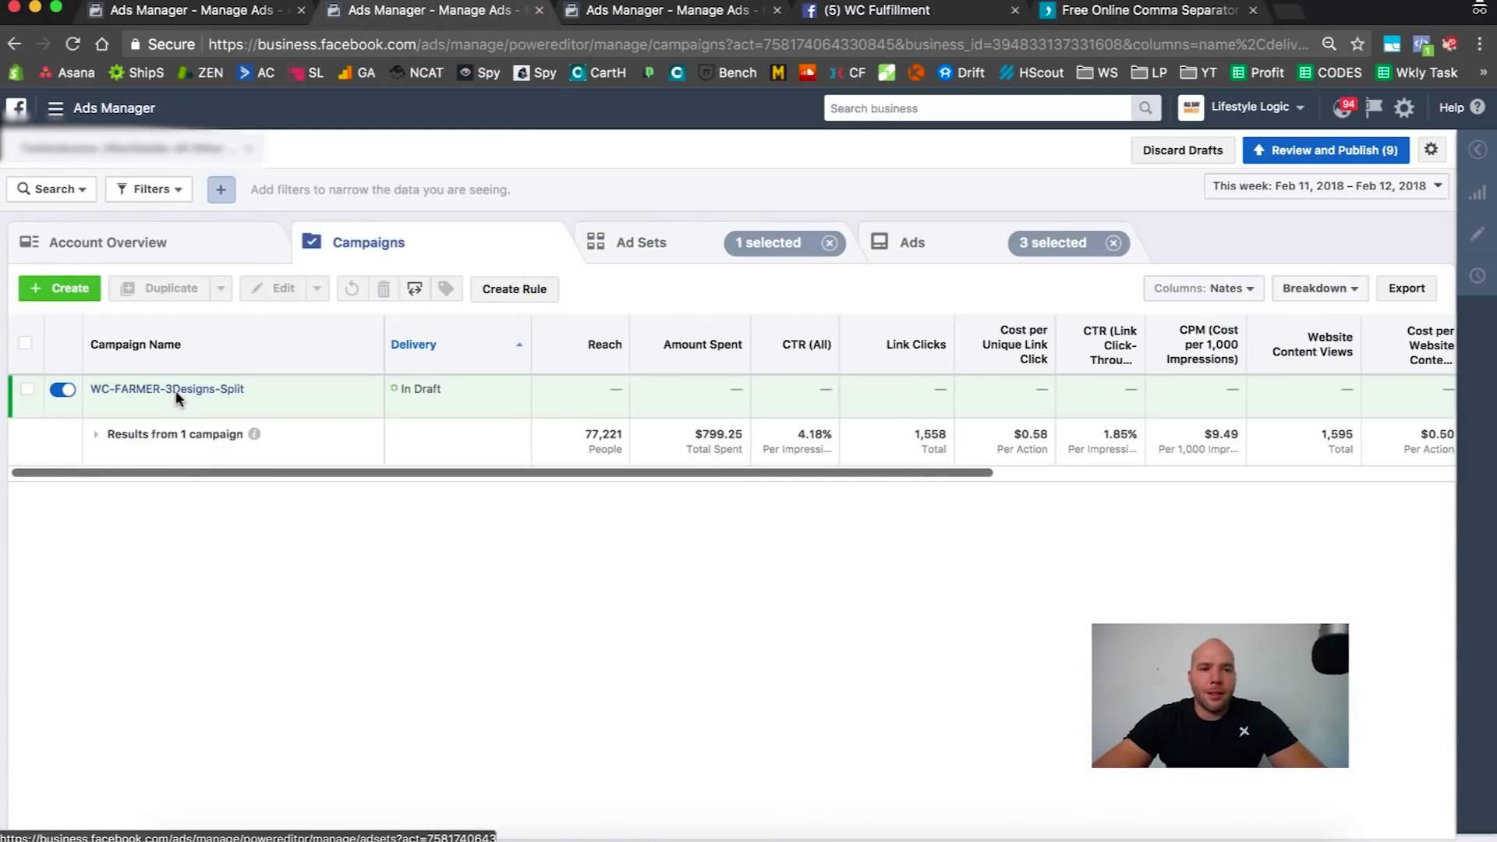
click(176, 392)
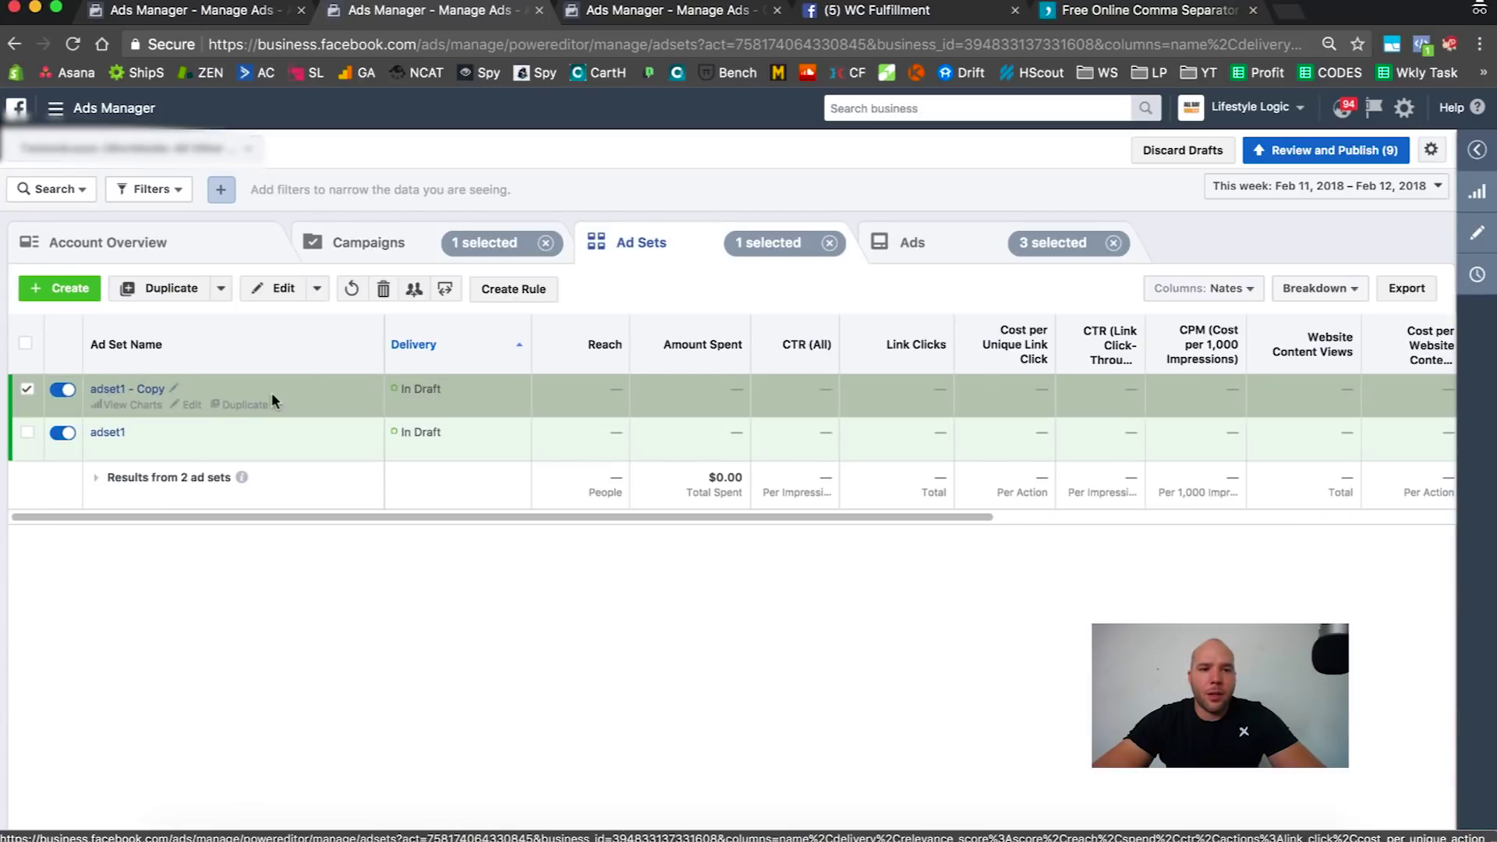
click(1478, 229)
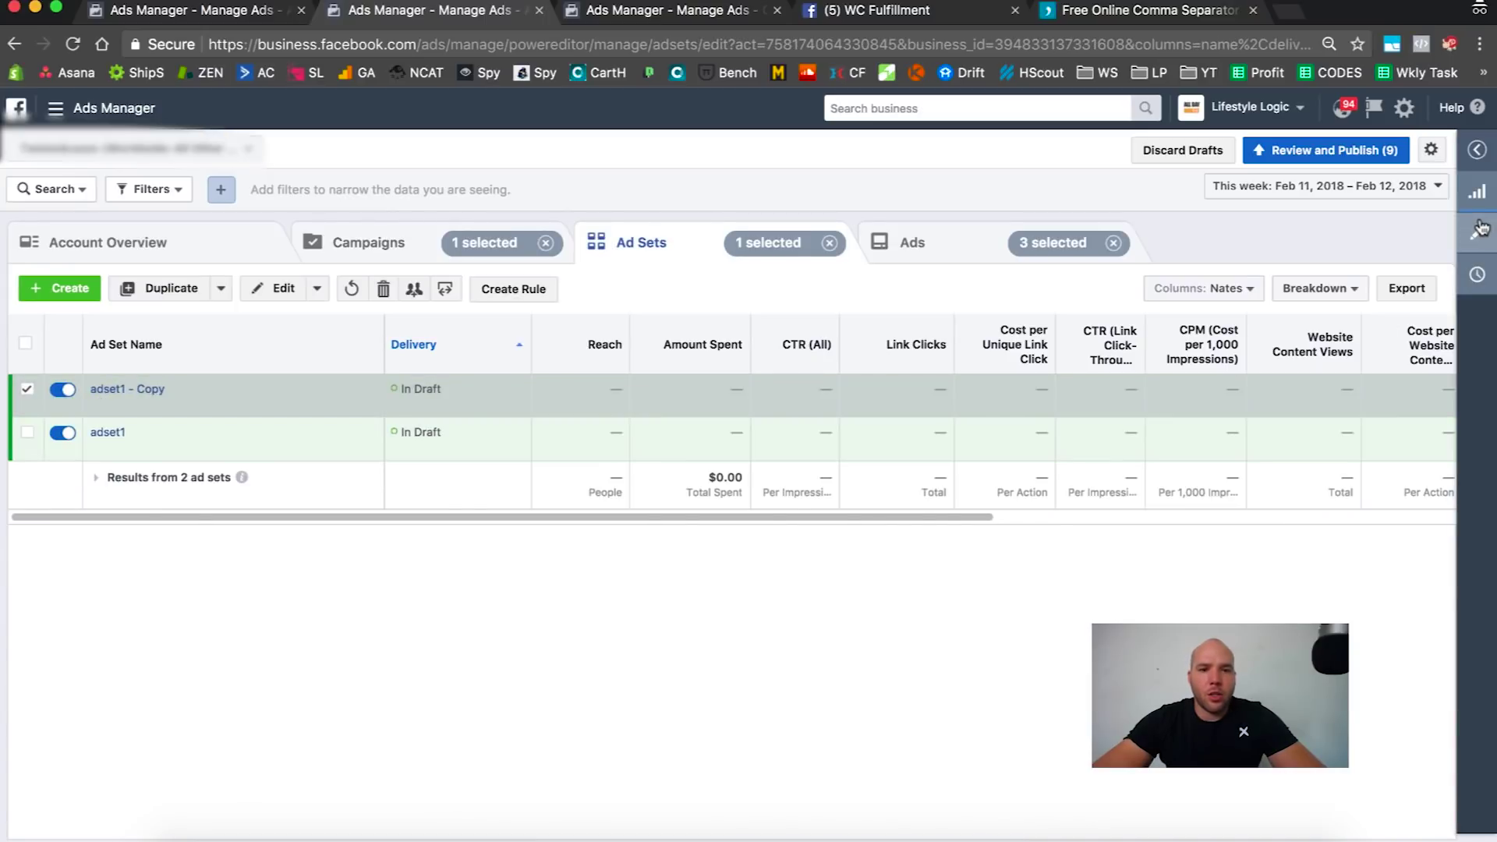
- Replace the dairy interests in adset1 - Copy's detailed targeting with the comma-separated cattle interests from Delim.co
scroll(896, 583, down, 6)
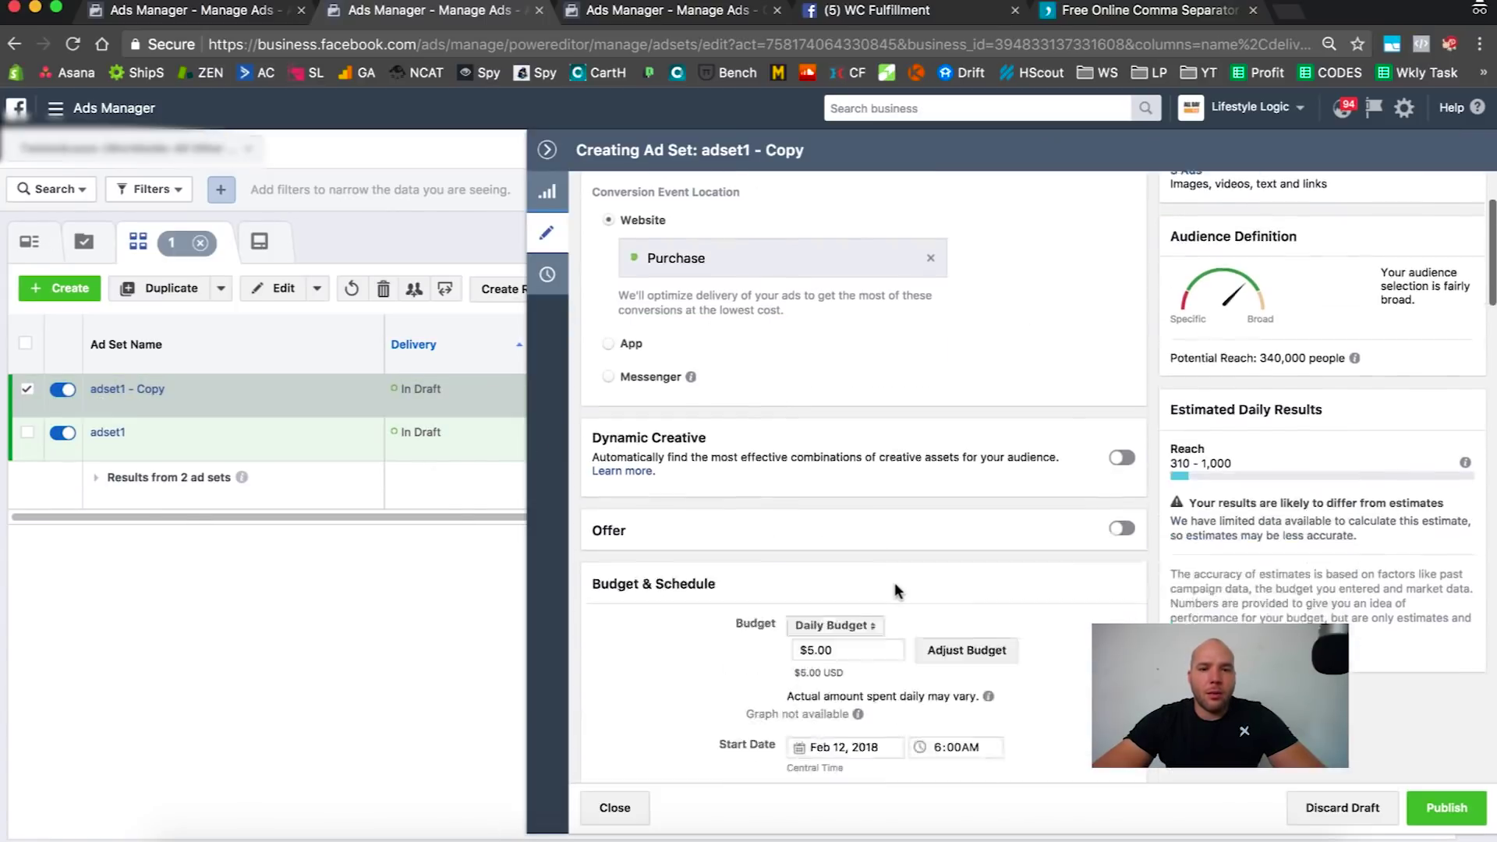
scroll(718, 607, down, 8)
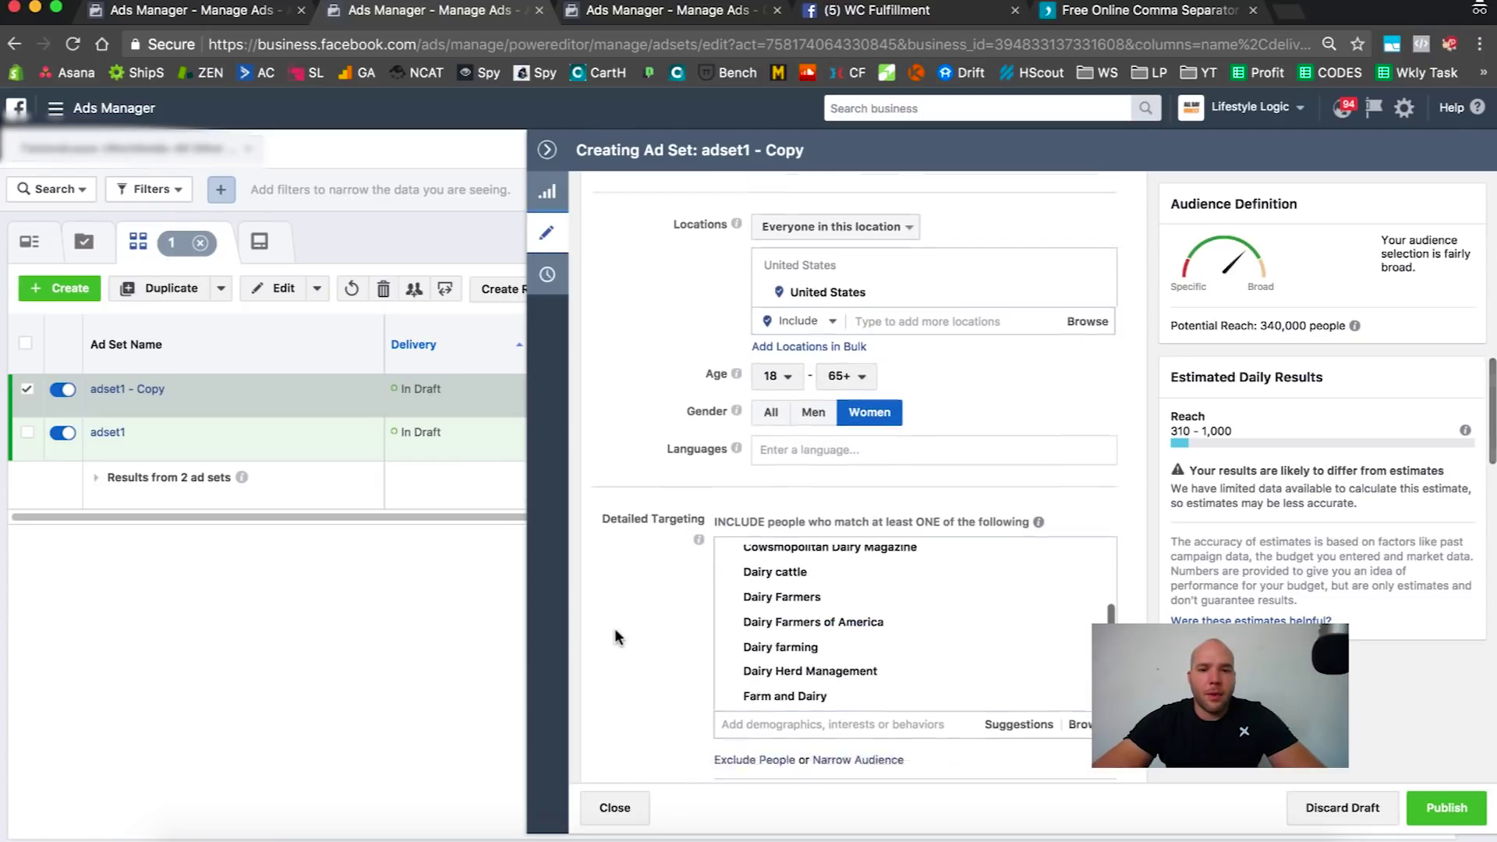
mouse_move(920, 404)
scroll(981, 447, up, 4)
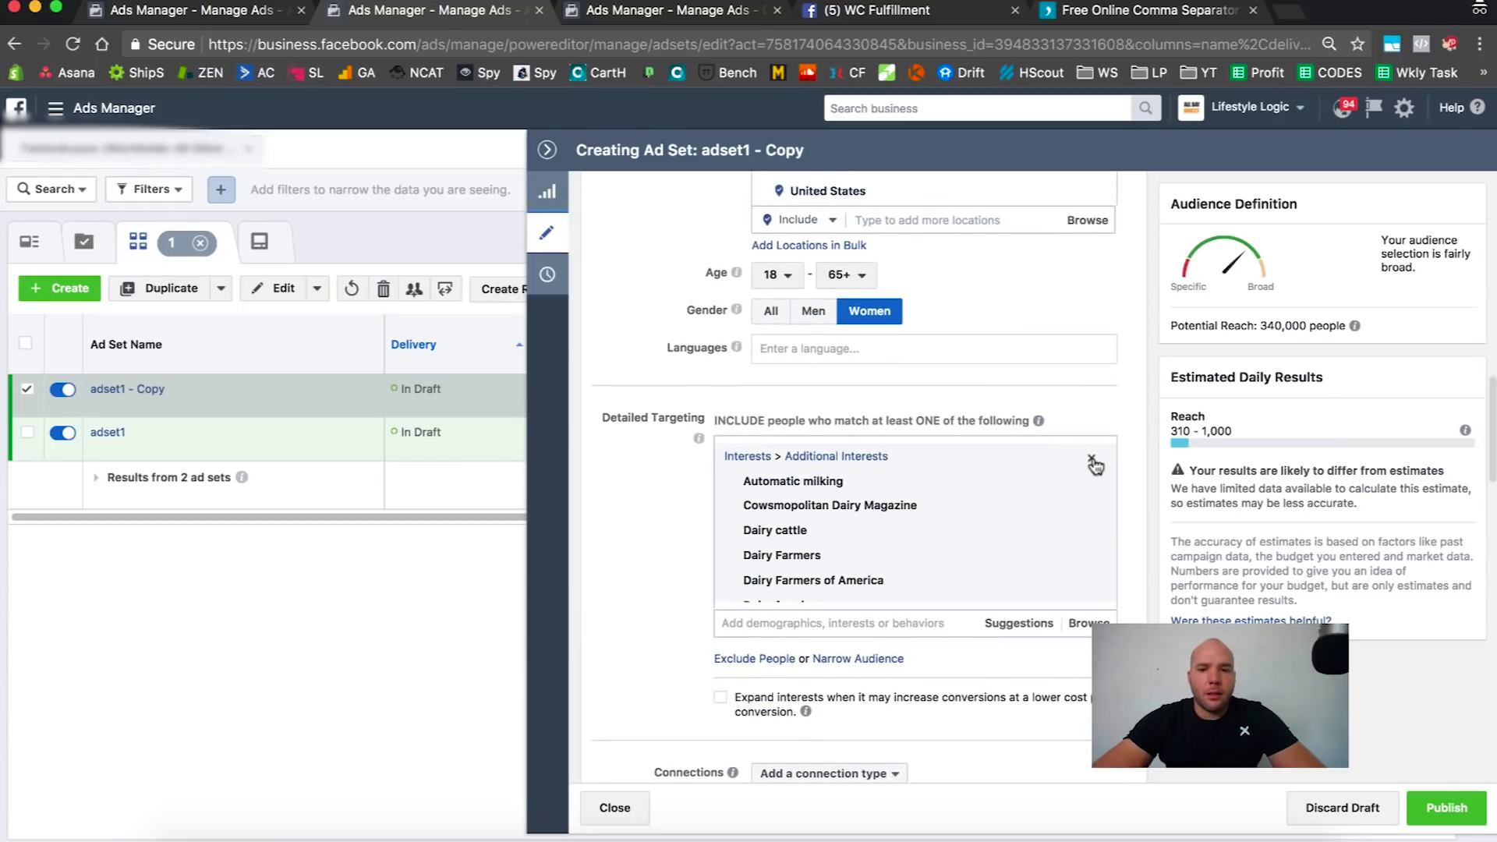
click(1081, 465)
click(889, 455)
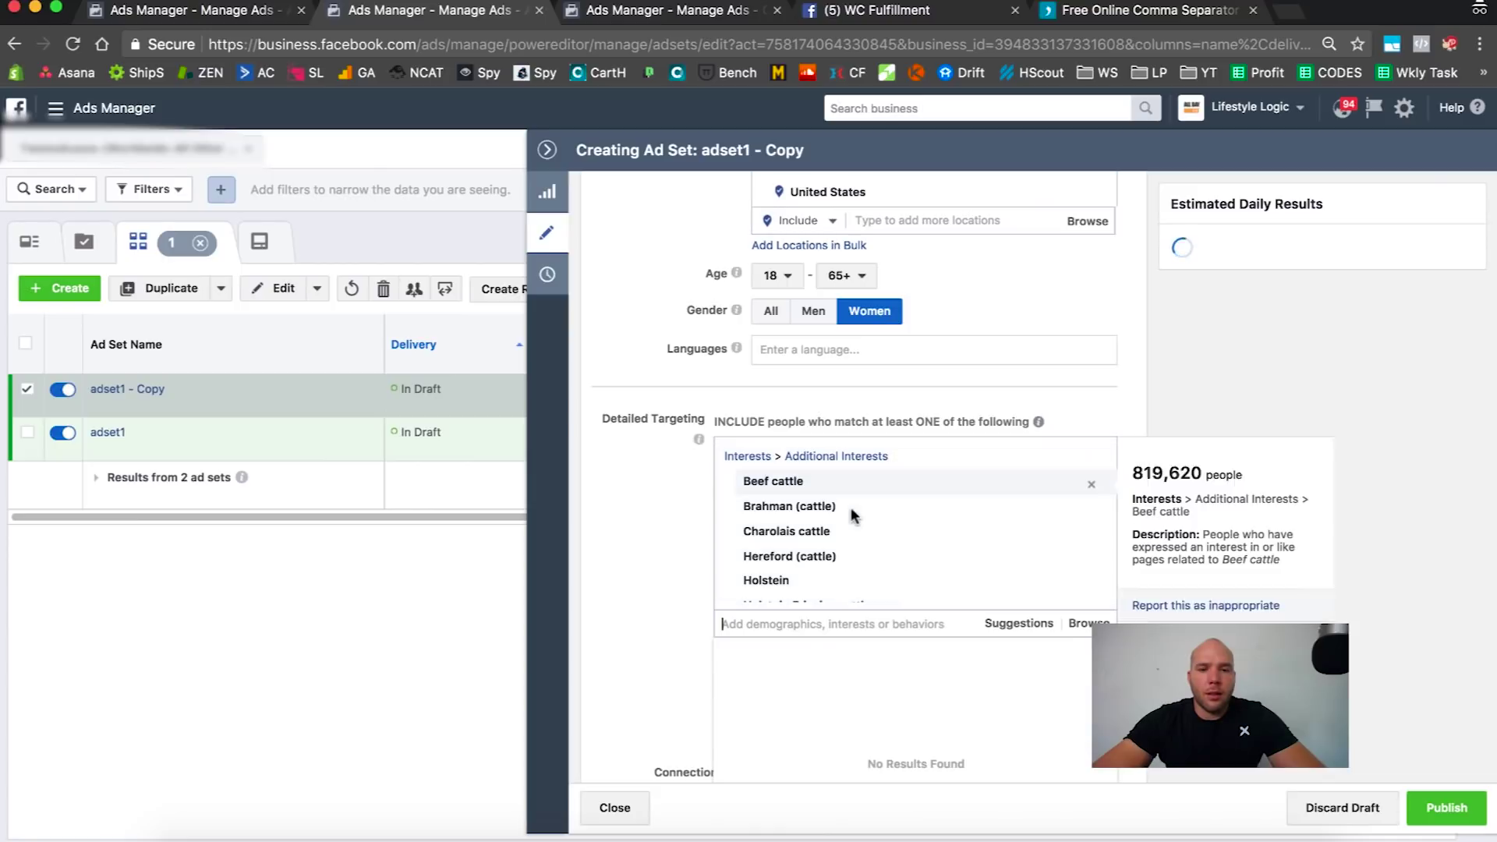
scroll(850, 507, down, 3)
click(707, 537)
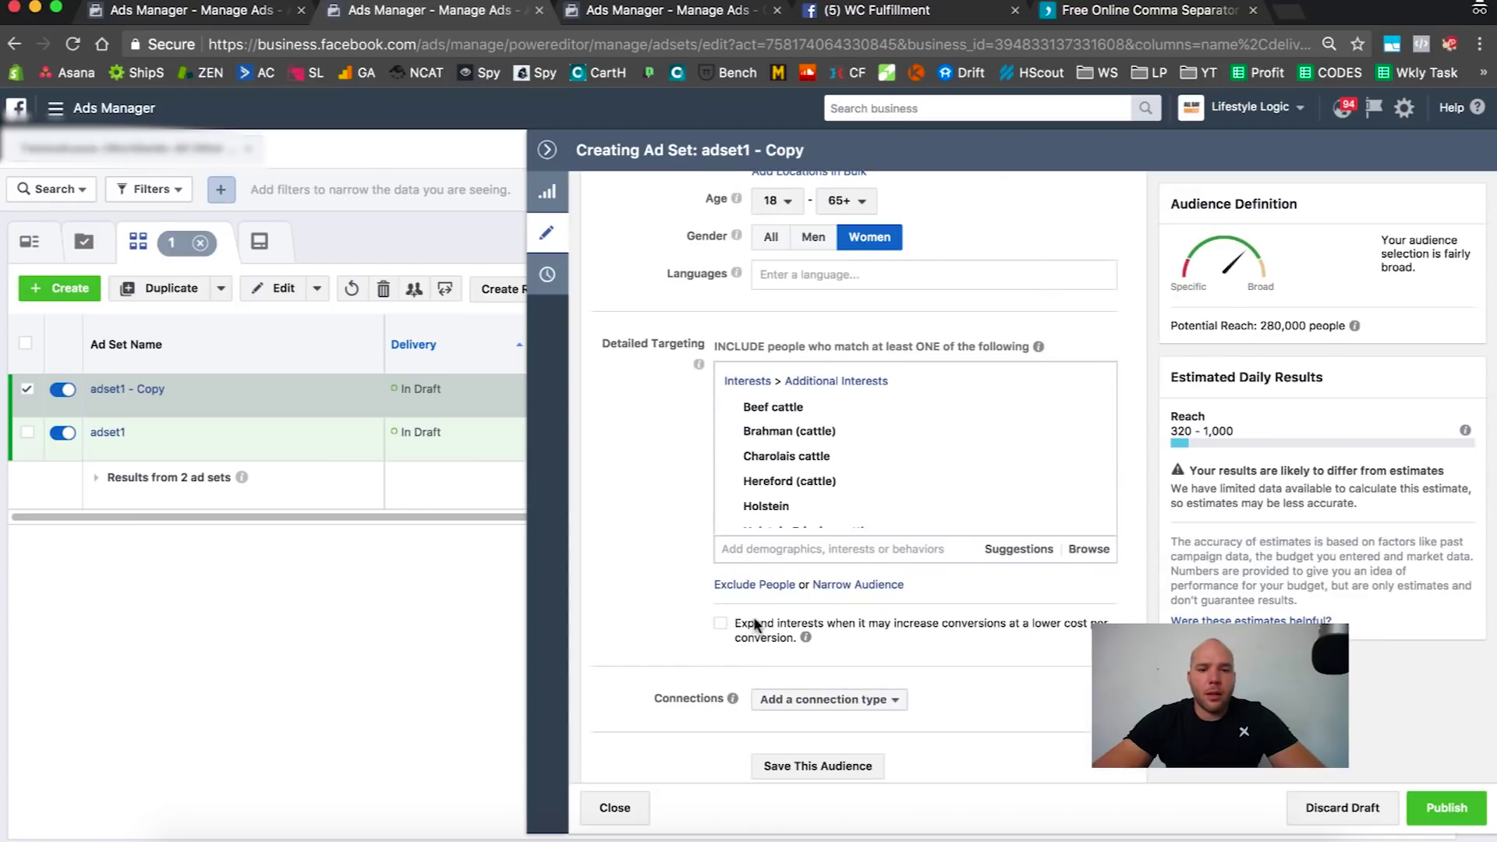
- Close the ad set editor and duplicate adset1 - Copy once into its original campaign
scroll(755, 624, down, 1)
click(614, 808)
click(160, 289)
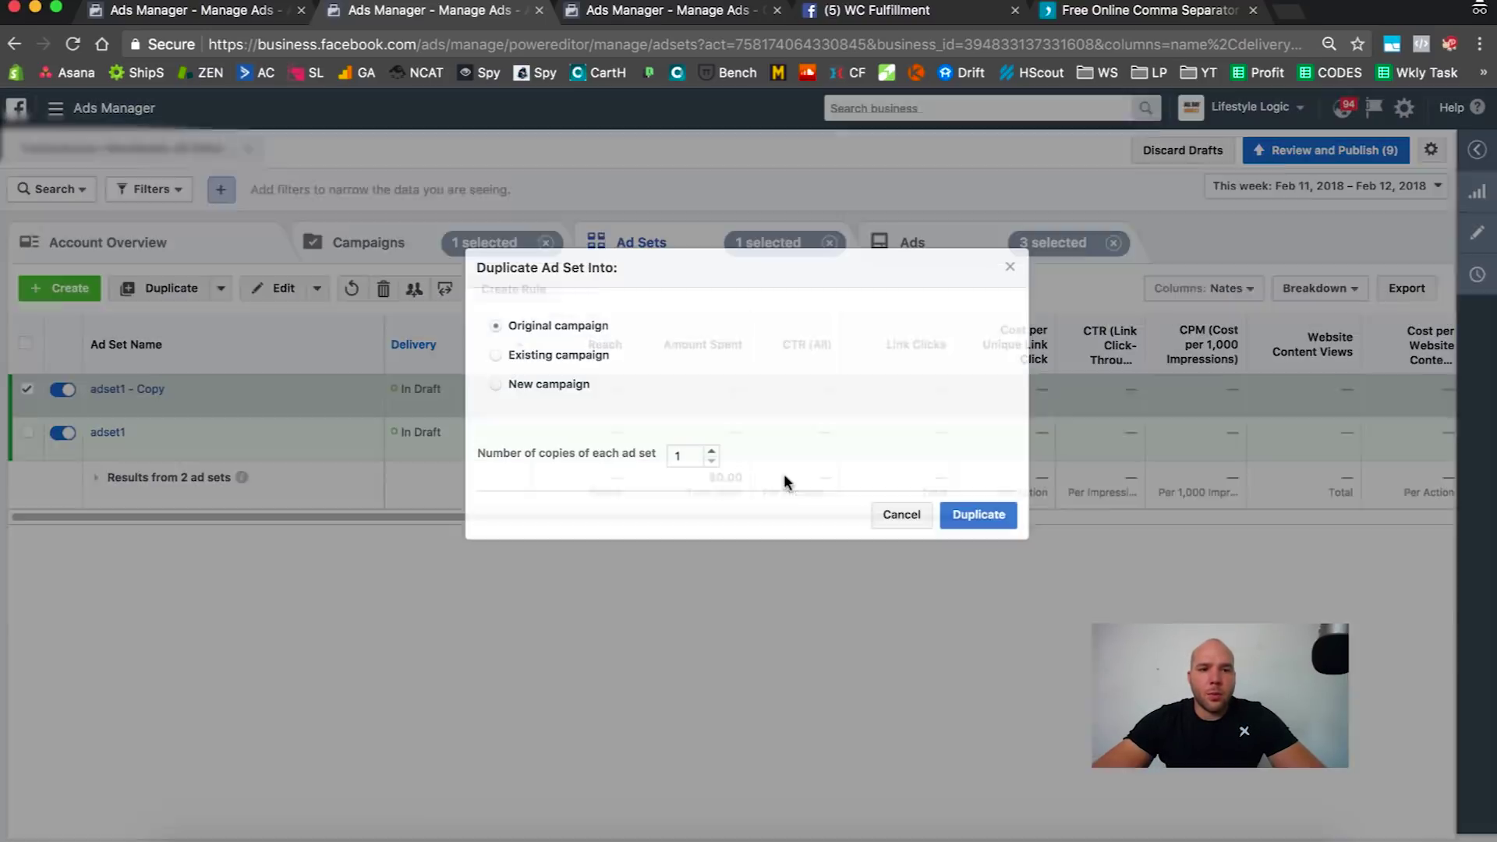
click(965, 517)
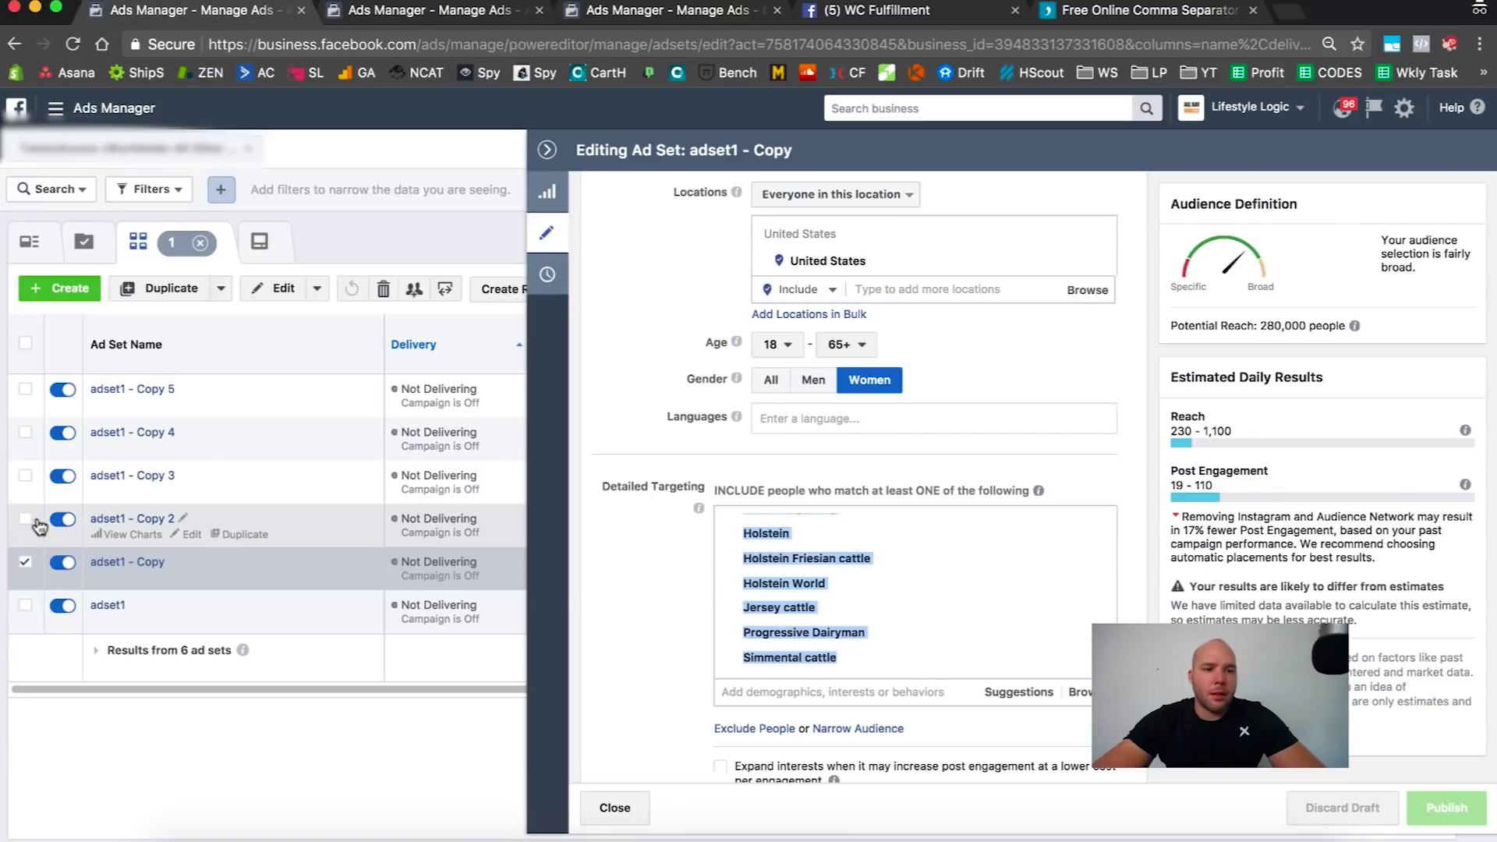
- Copy the Angus cattle and Cattle feeding interests from PPE-FARMER-AD1's adset1 - Copy 2, comma-separate them on Delim.co, and return to the draft campaign's tab
click(25, 566)
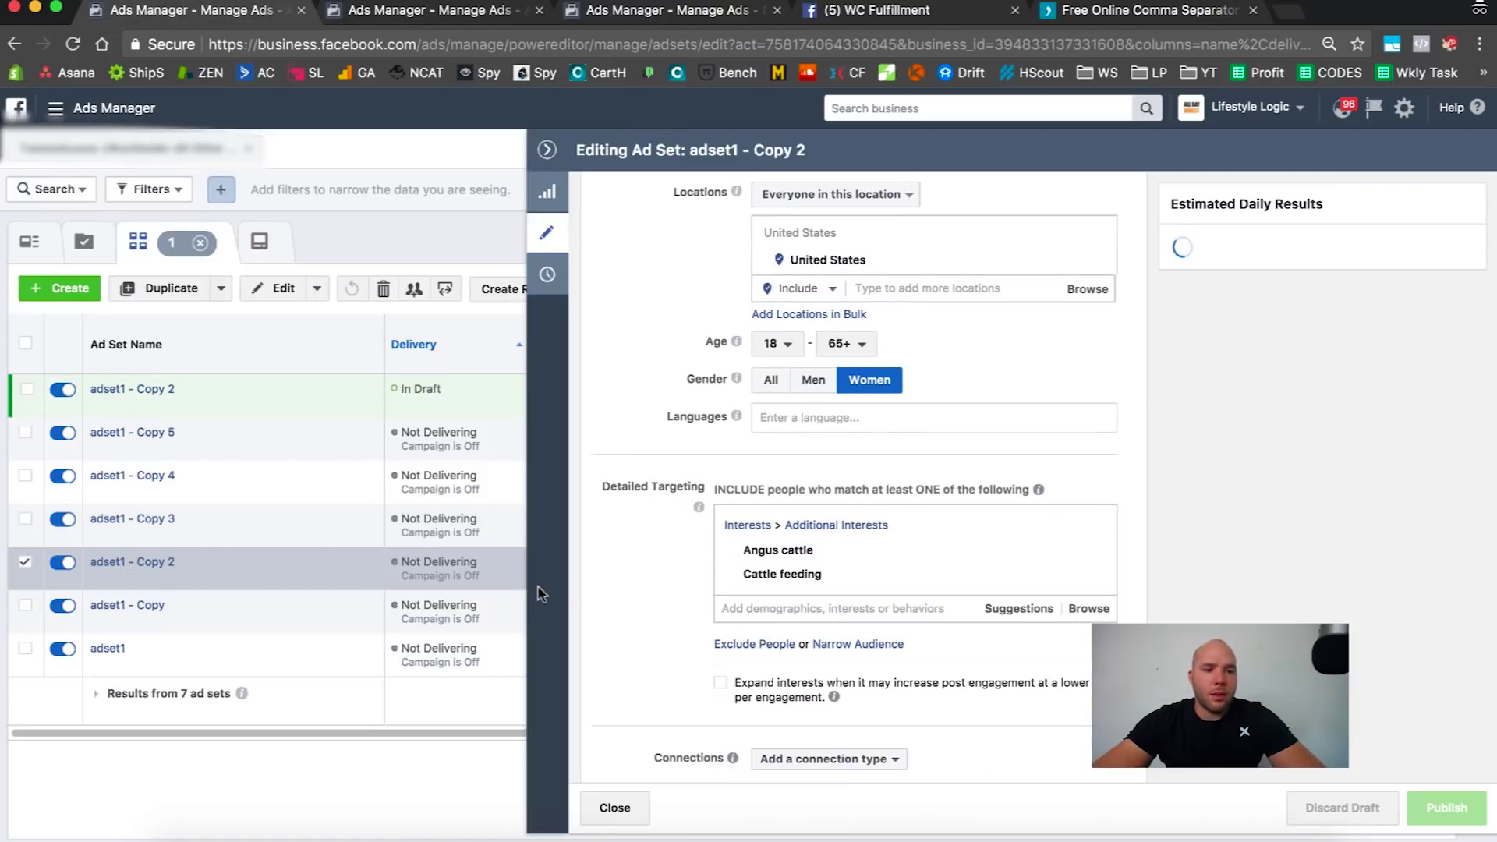
drag(825, 567, 824, 567)
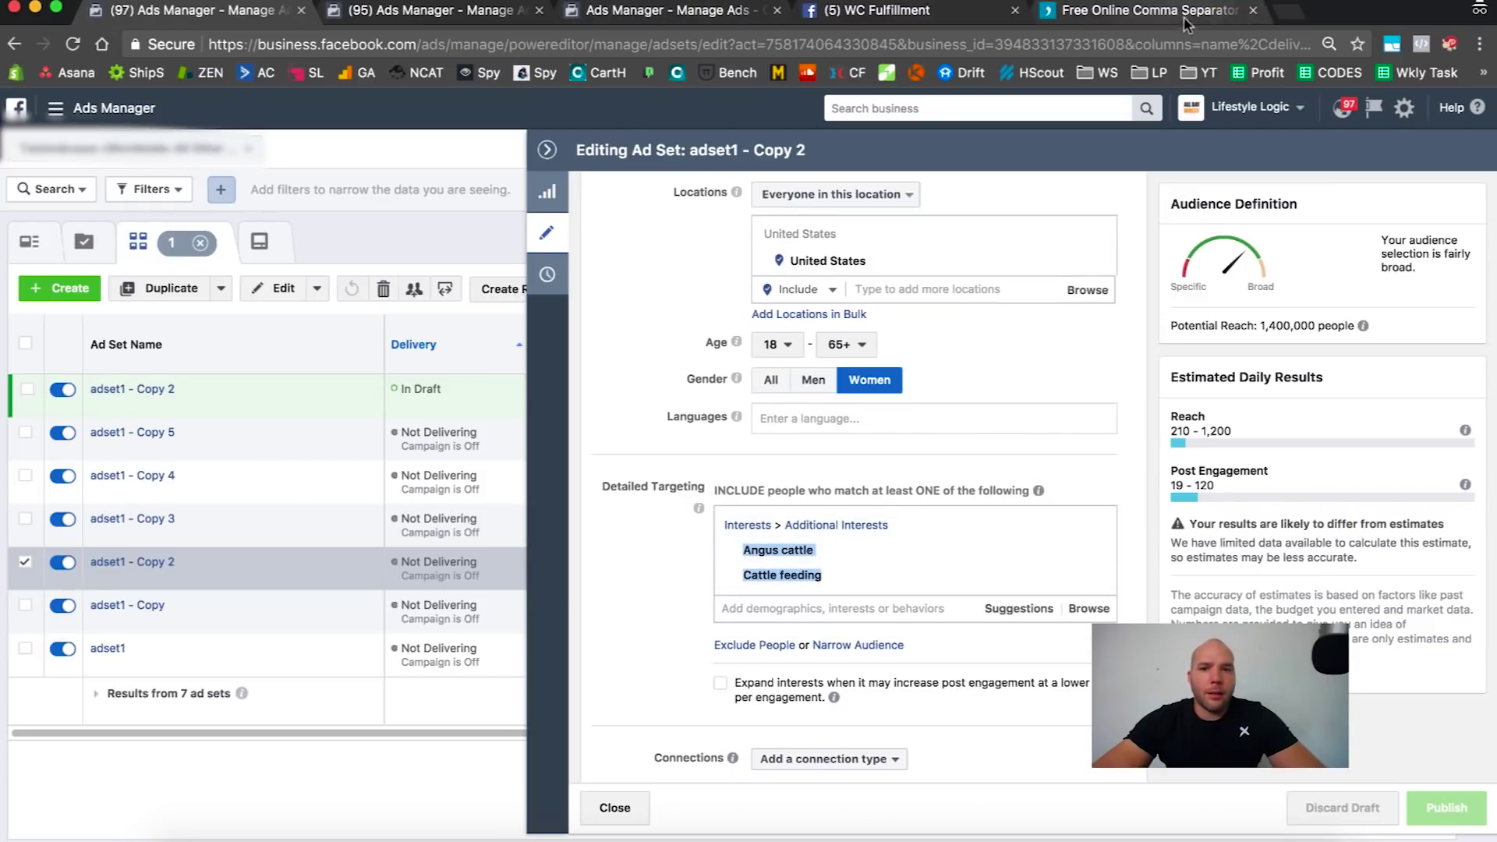
click(1139, 11)
click(747, 724)
key(super+v)
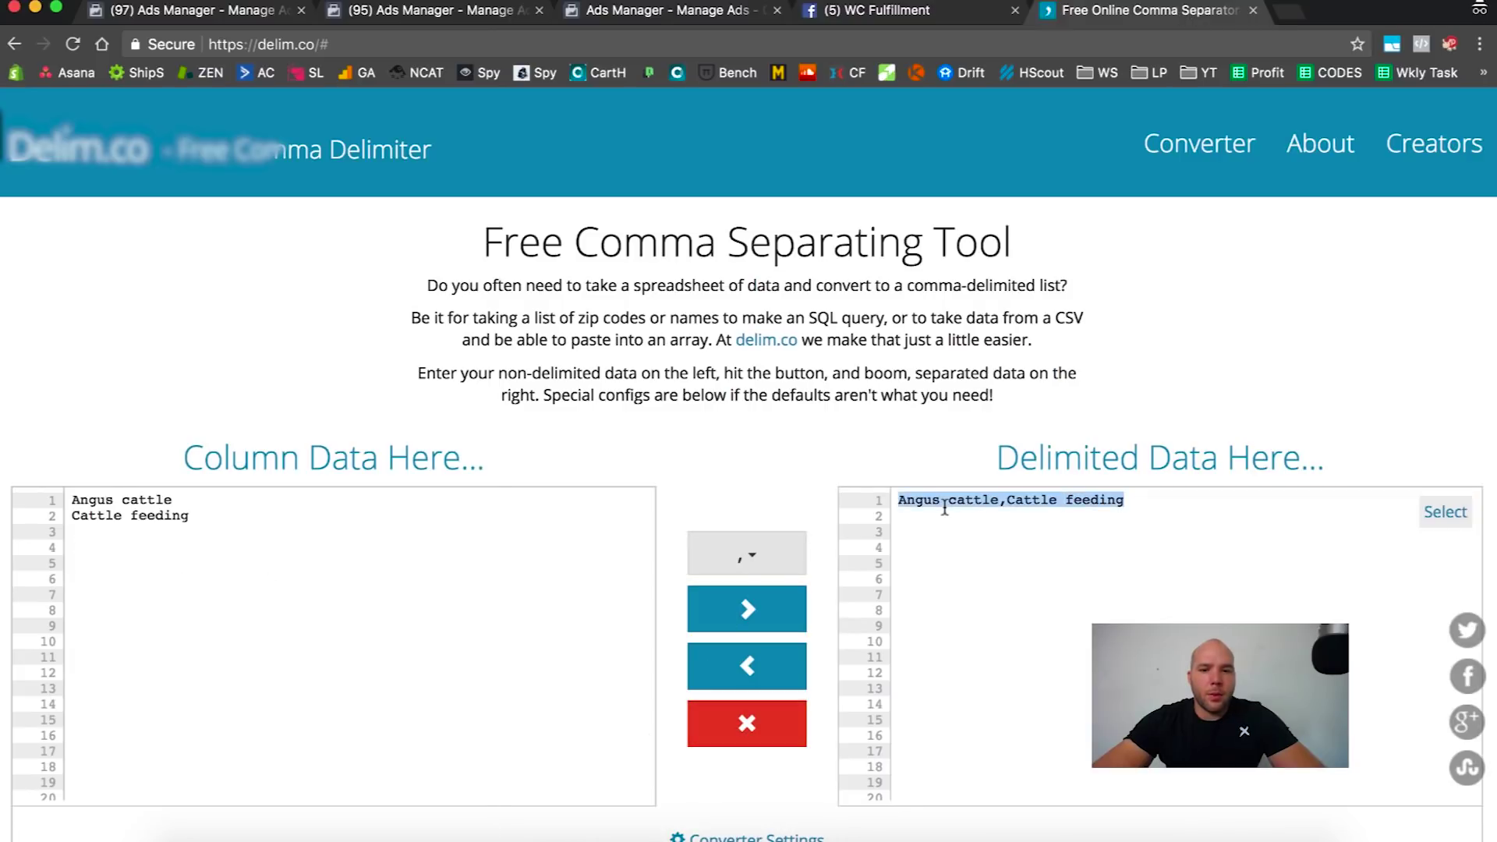
click(503, 11)
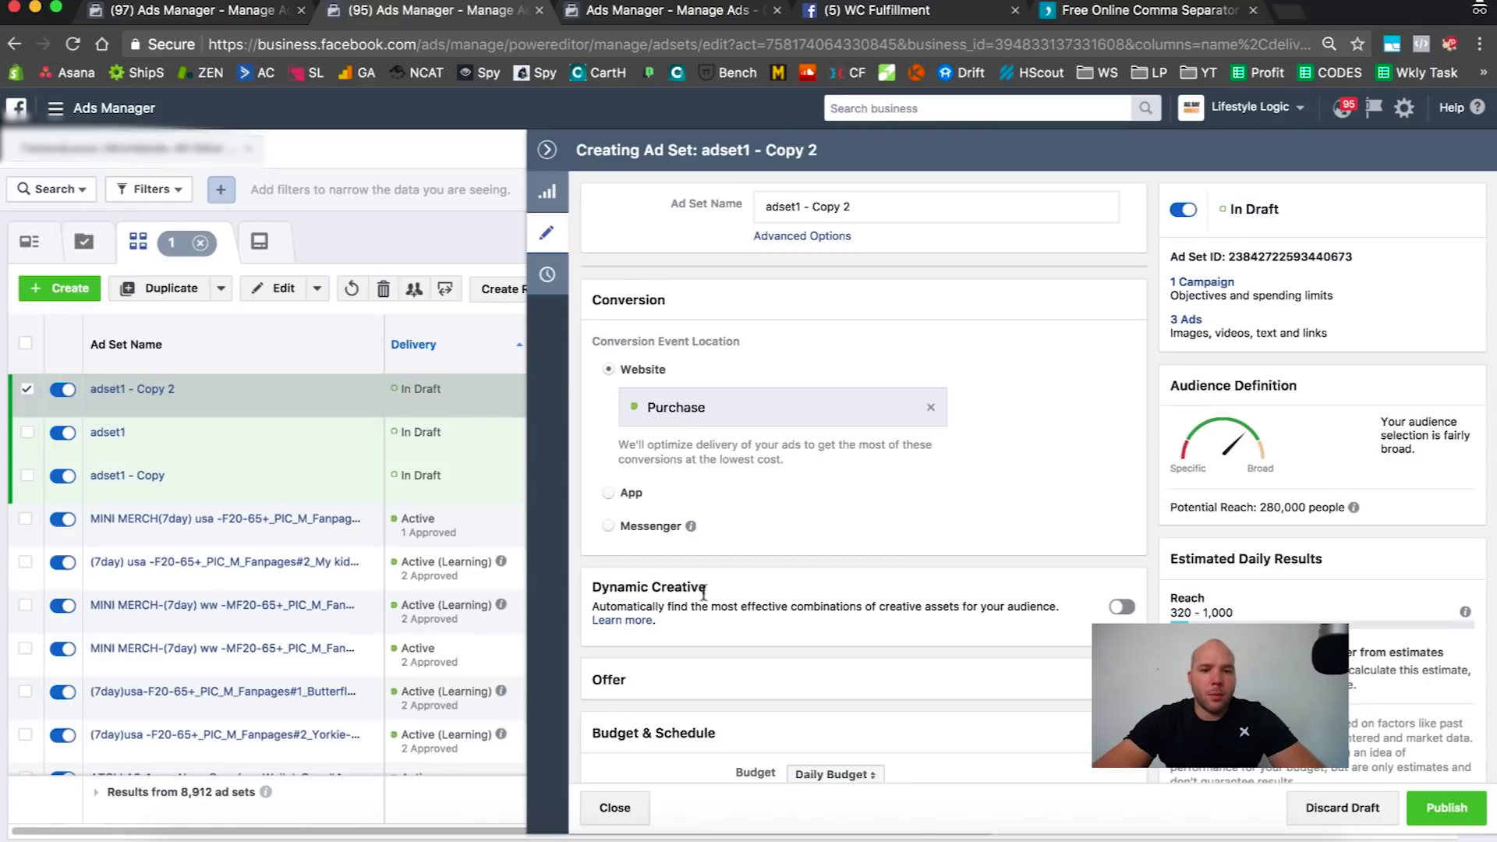
- Replace the cattle breed interests in adset1 - Copy 2's detailed targeting with the copied Angus cattle and Cattle feeding interests
scroll(703, 594, down, 15)
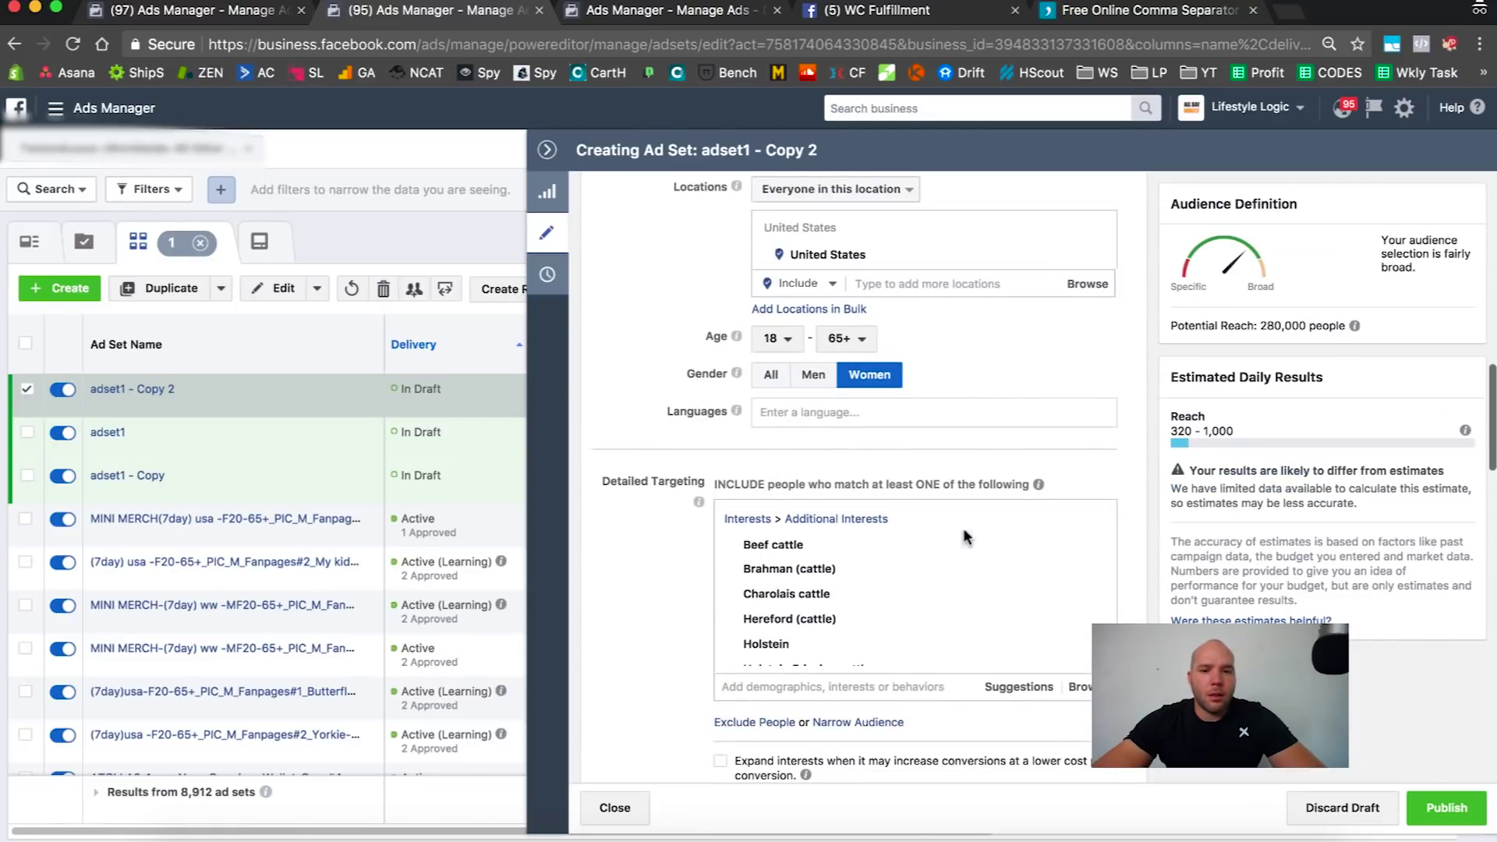
mouse_move(1070, 535)
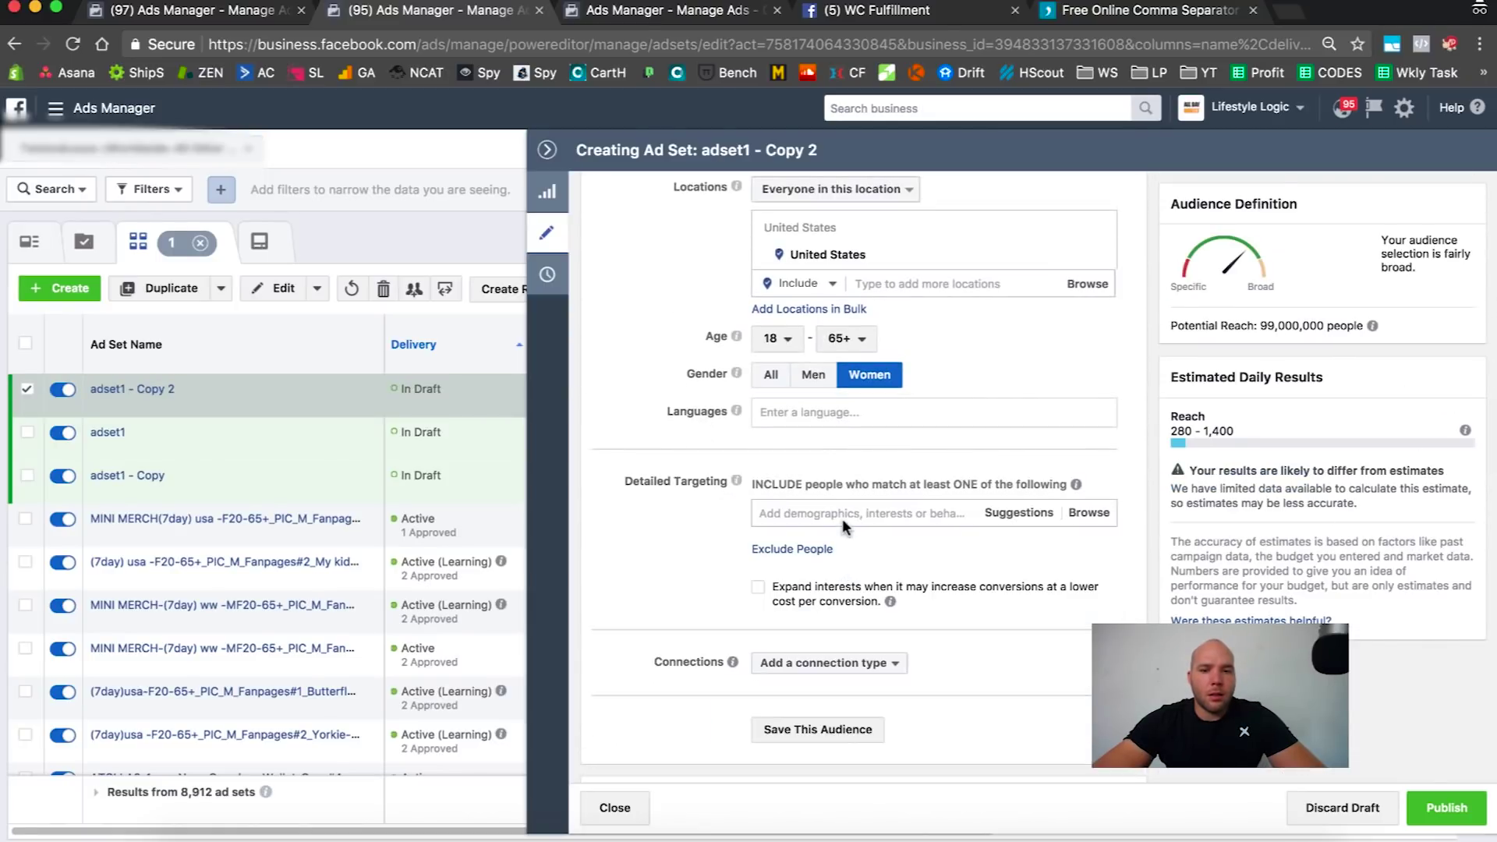
click(843, 518)
key(ctrl+z)
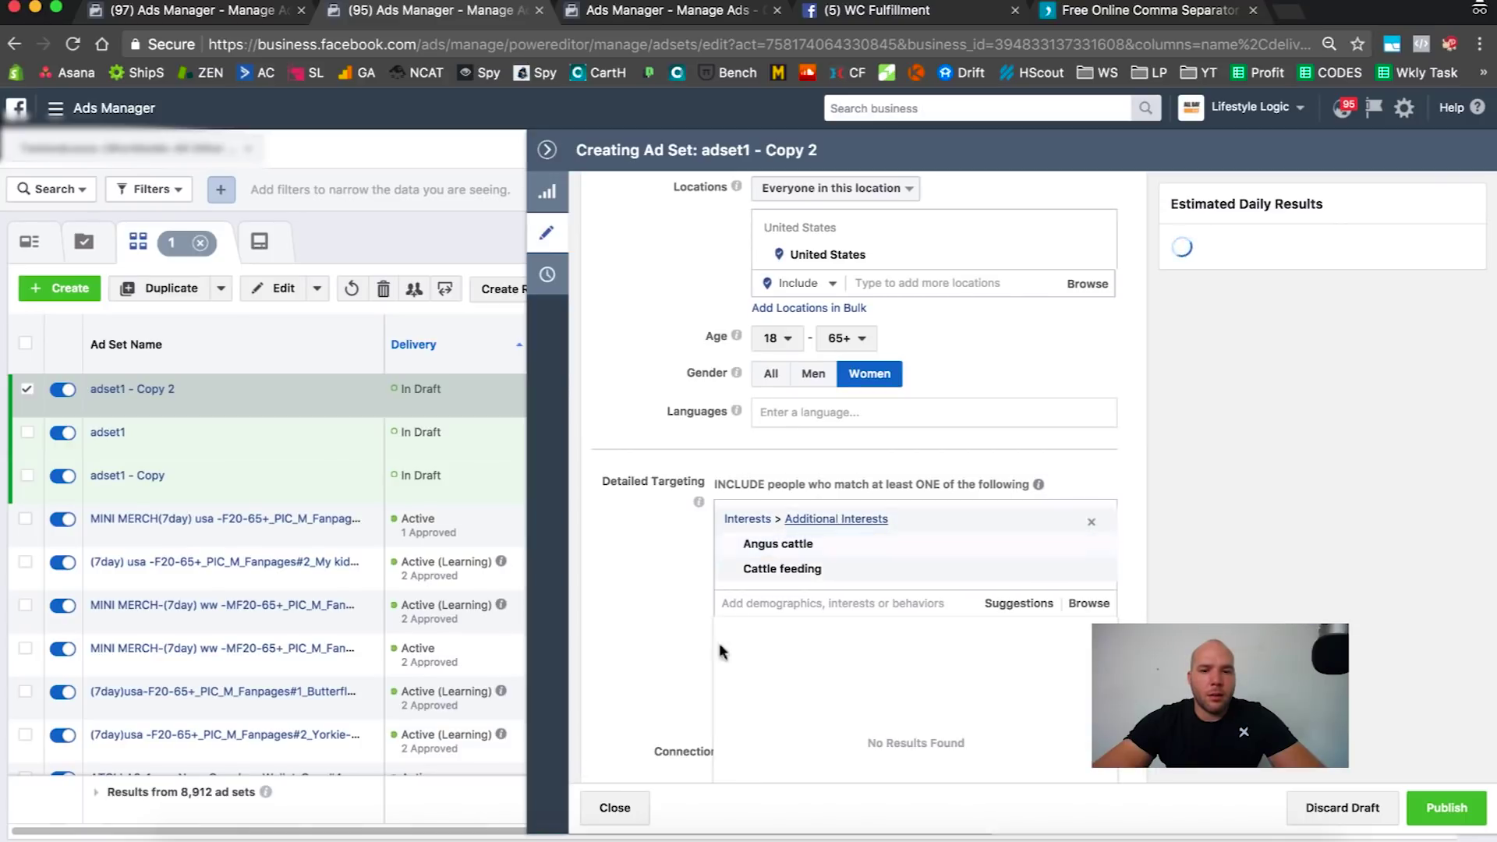
click(616, 608)
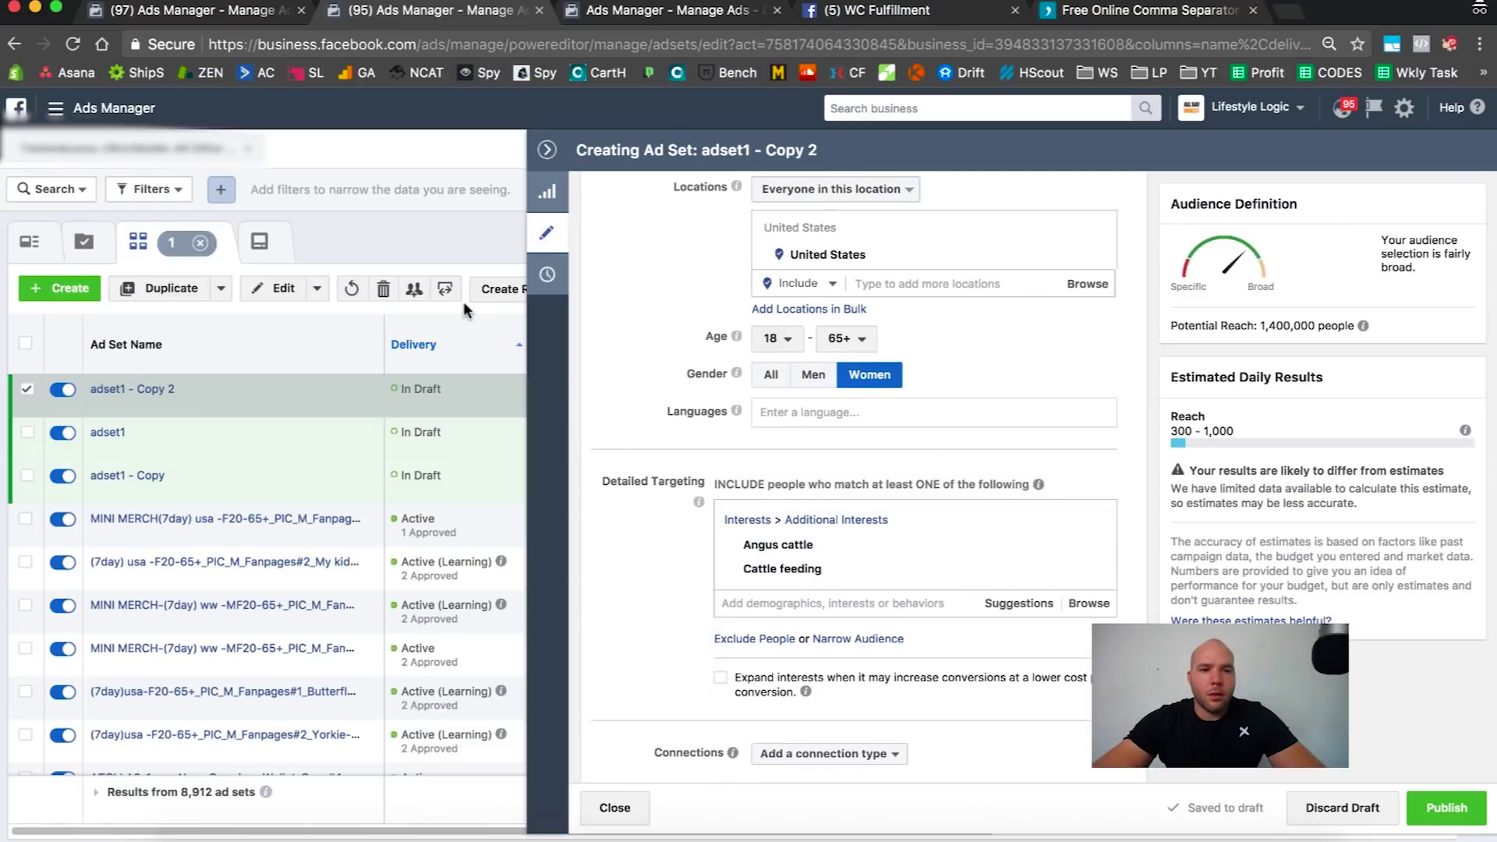
- Close the ad set editor and duplicate adset1 - Copy 2 once into its original campaign
click(545, 158)
click(159, 288)
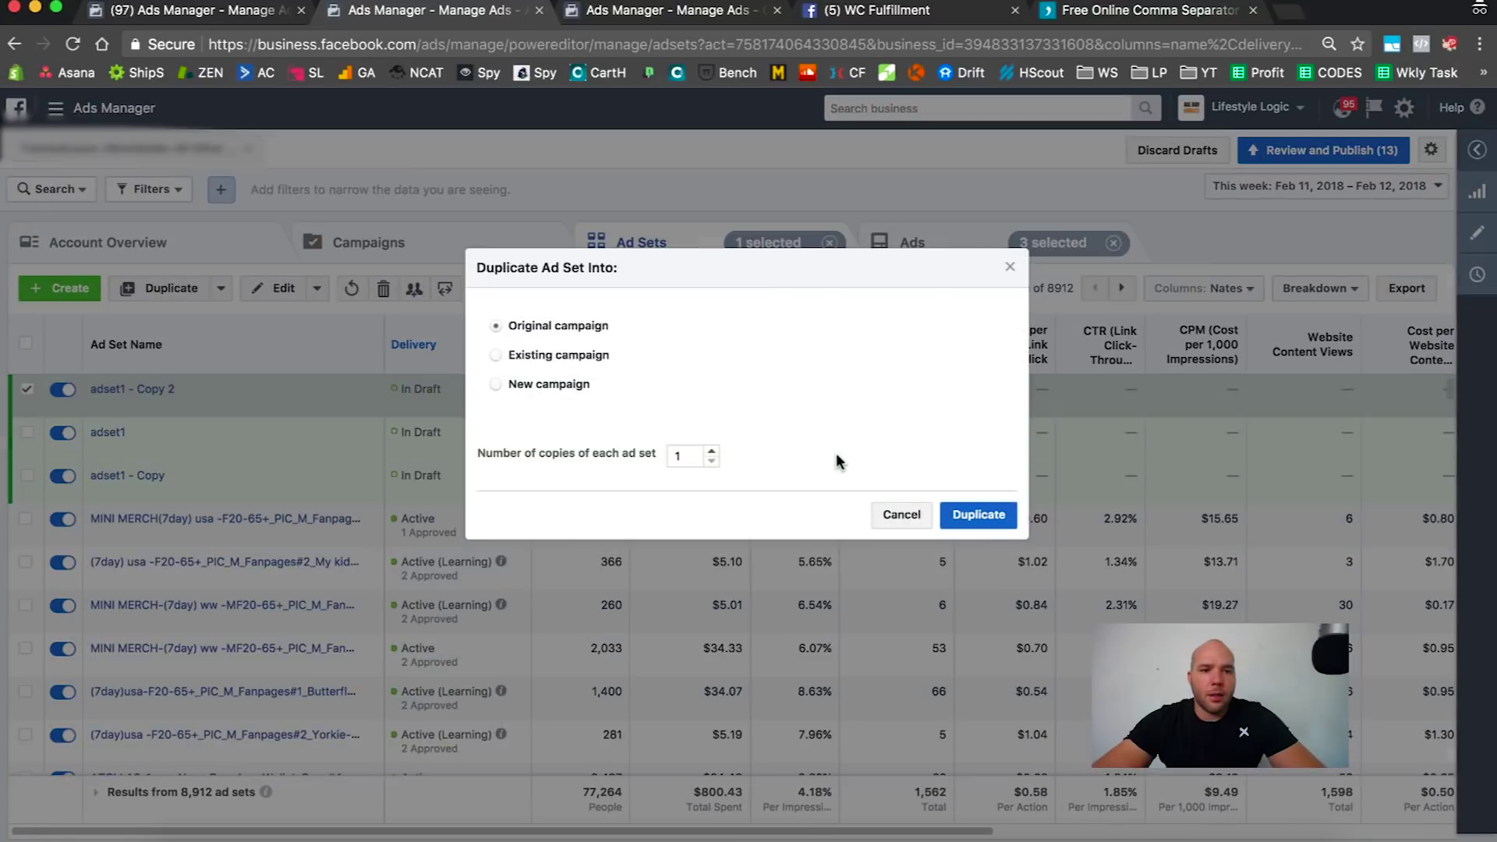
click(965, 514)
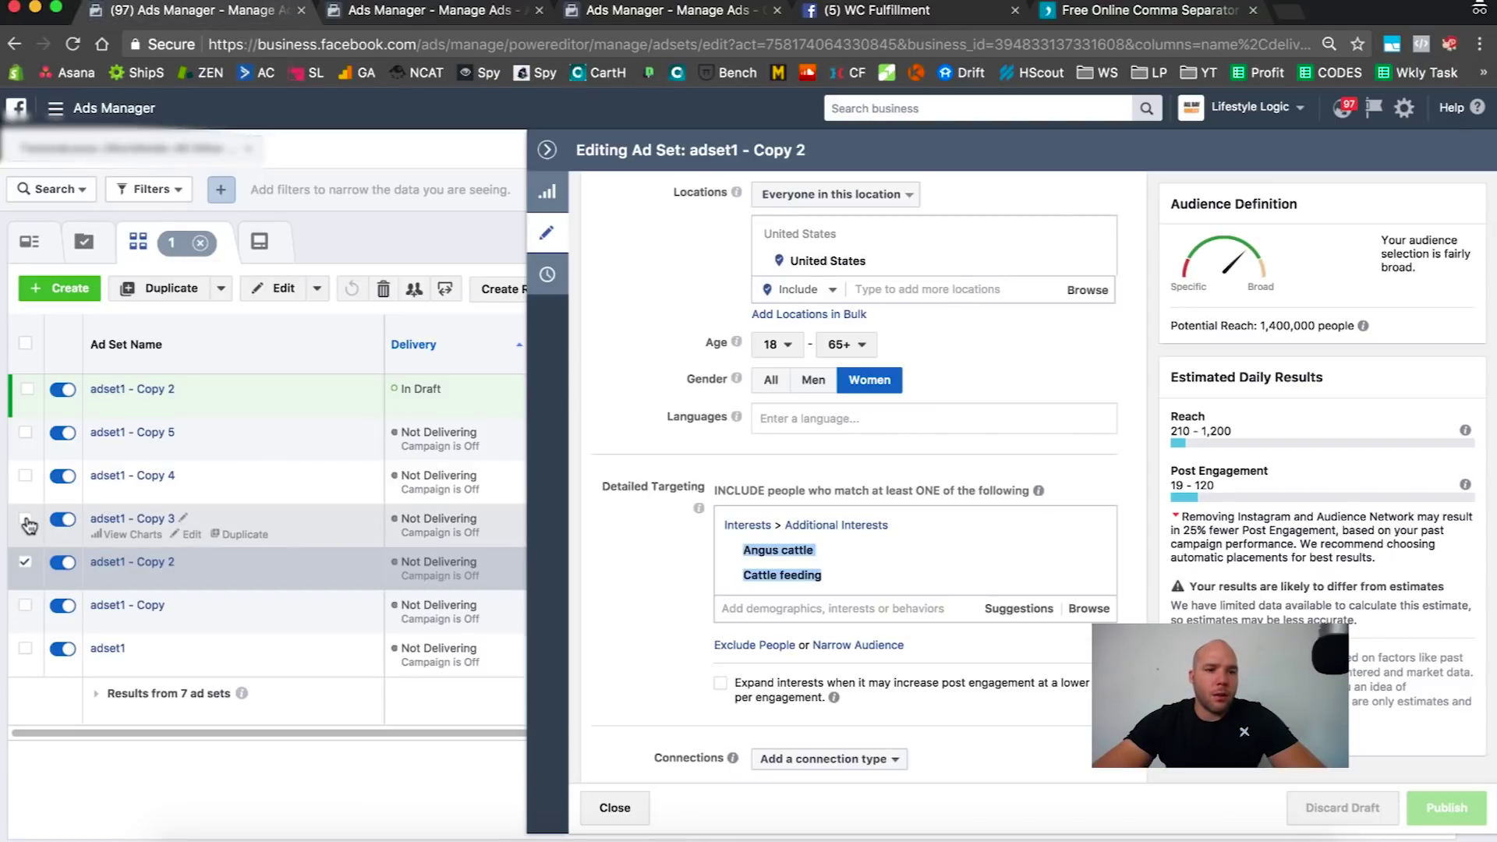
- Open adset1 - Copy 3 of PPE-FARMER-AD1 in place of adset1 - Copy 2 and copy its Tractor interest
click(23, 569)
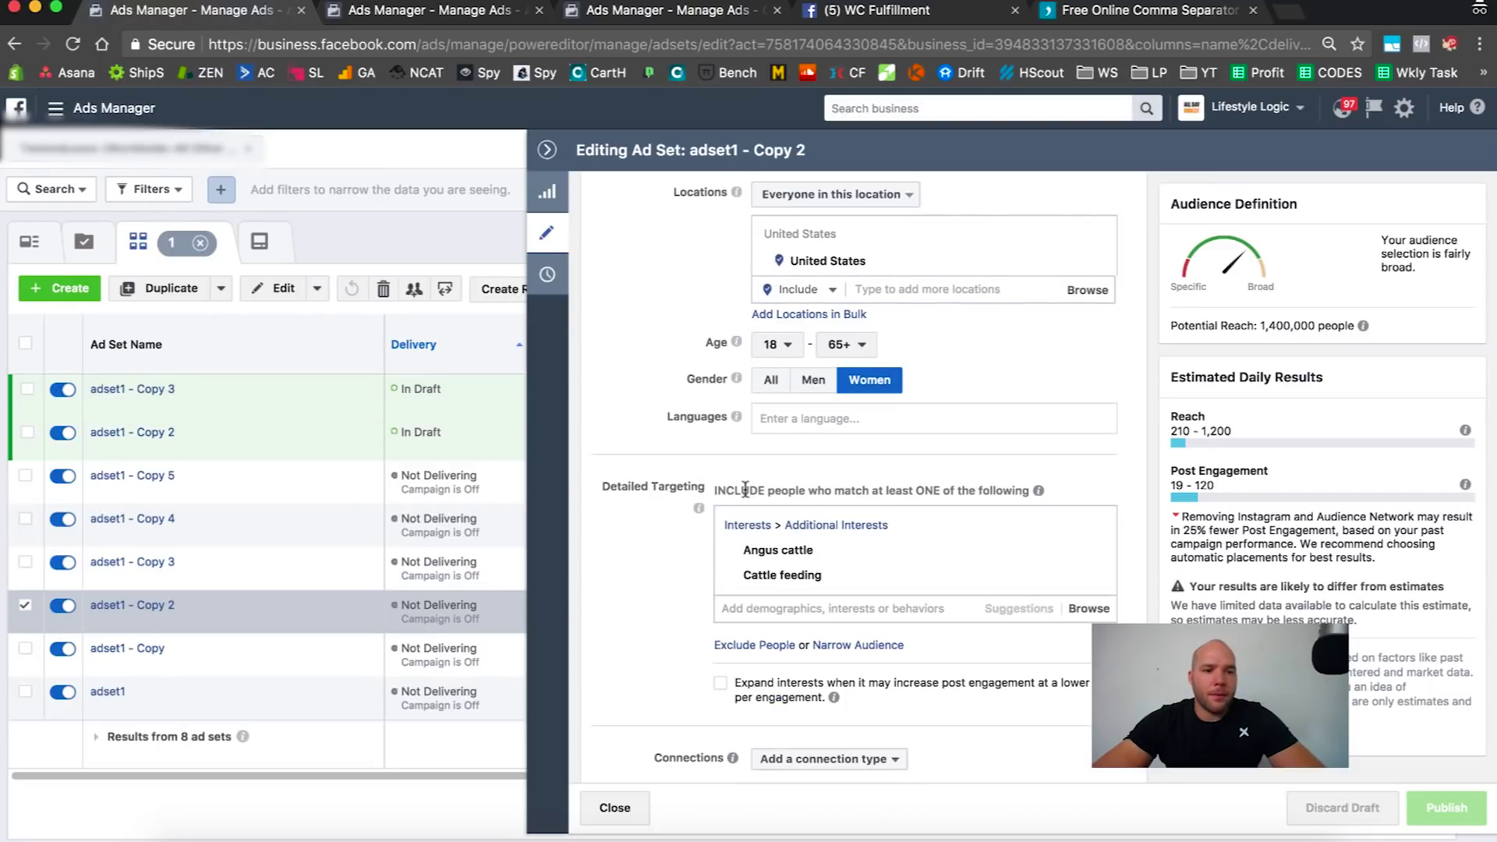
mouse_move(746, 556)
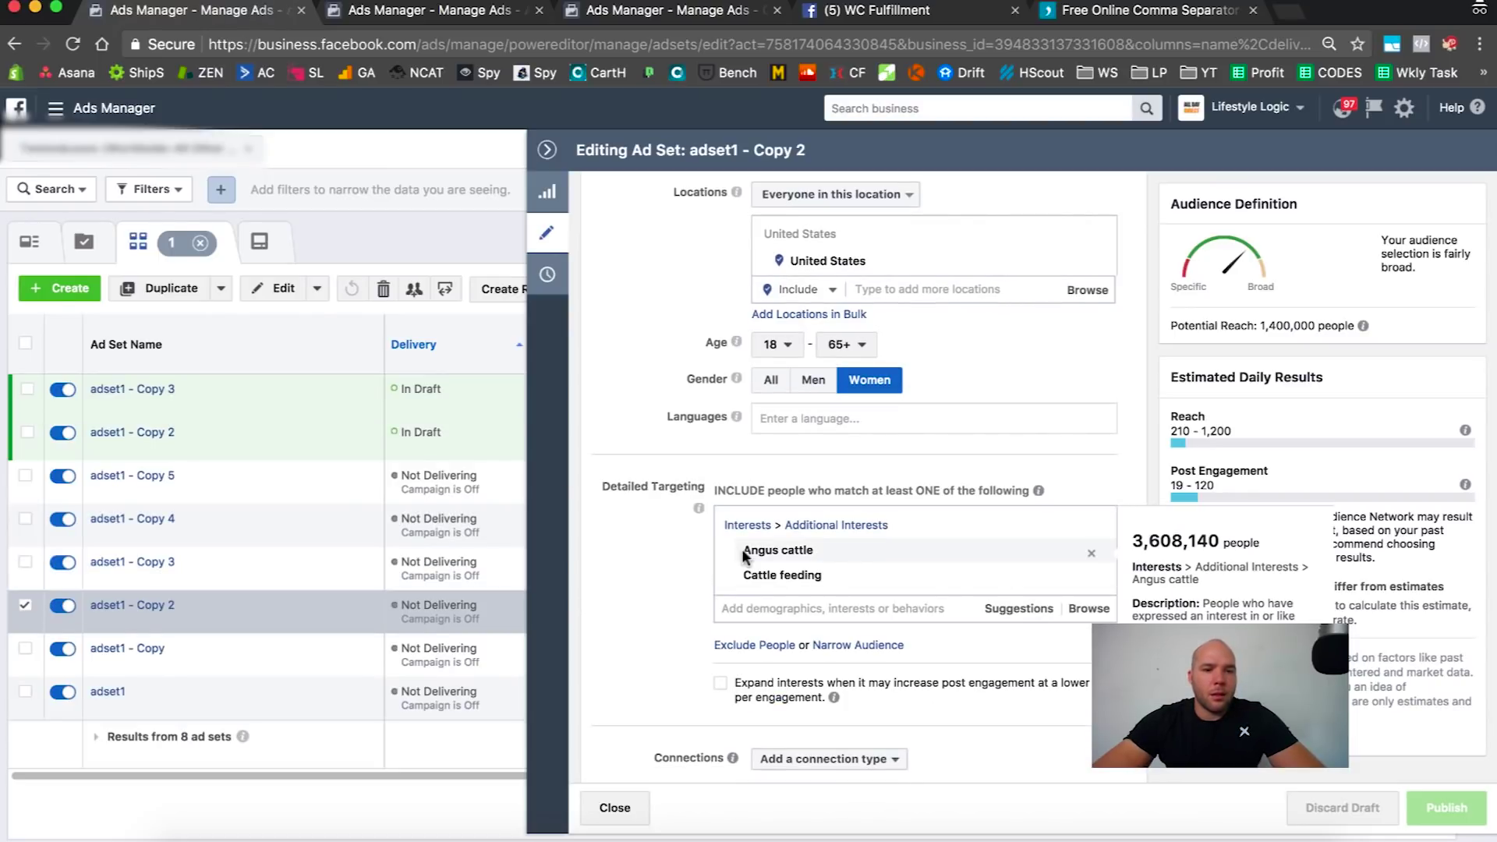
click(25, 565)
click(25, 607)
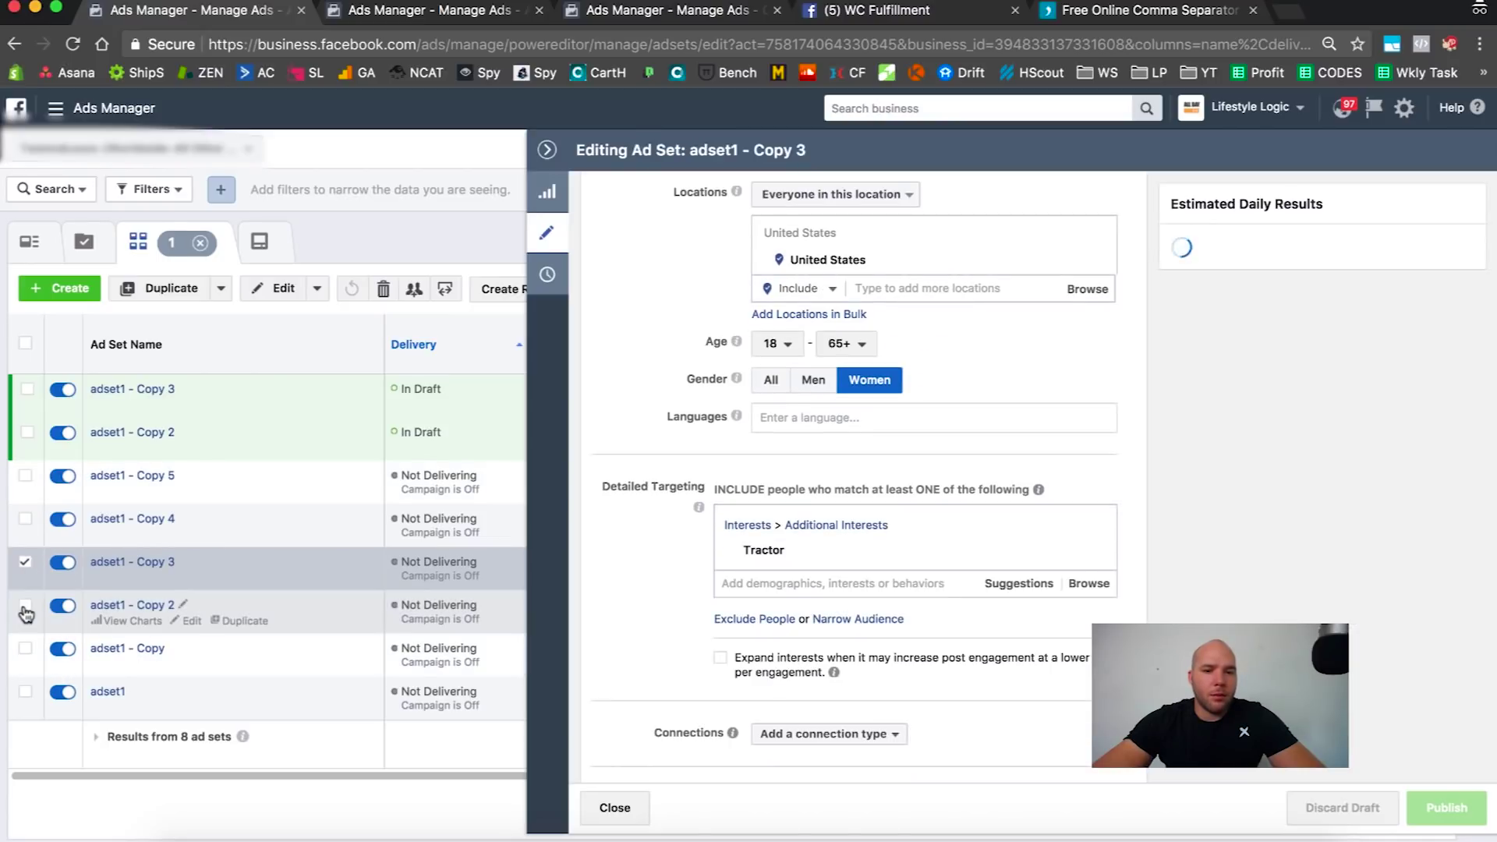
mouse_move(757, 560)
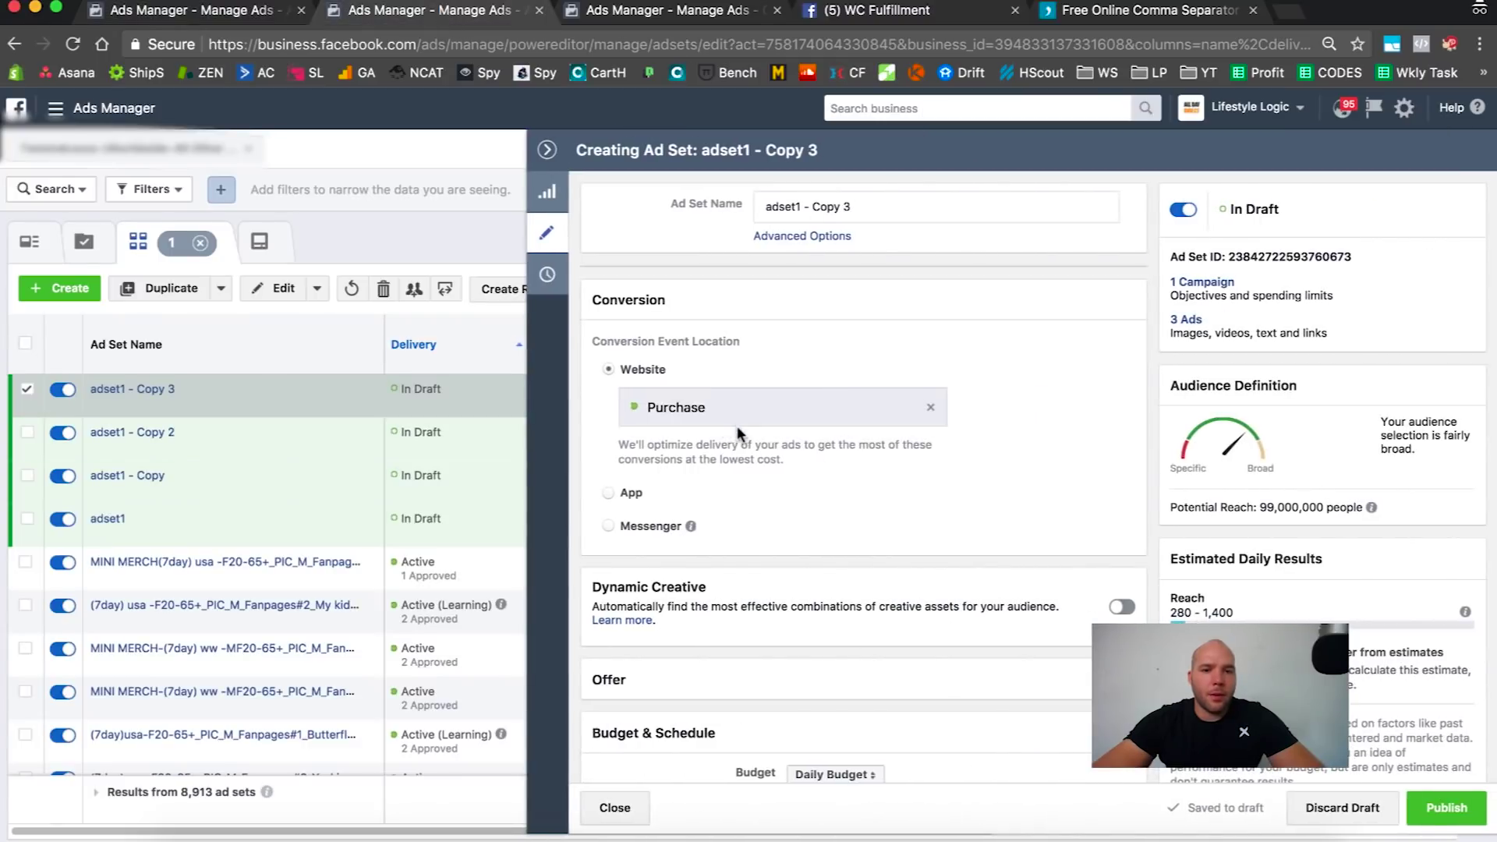
- Add Tractor as the detailed targeting interest of the draft adset1 - Copy 3
scroll(704, 567, down, 10)
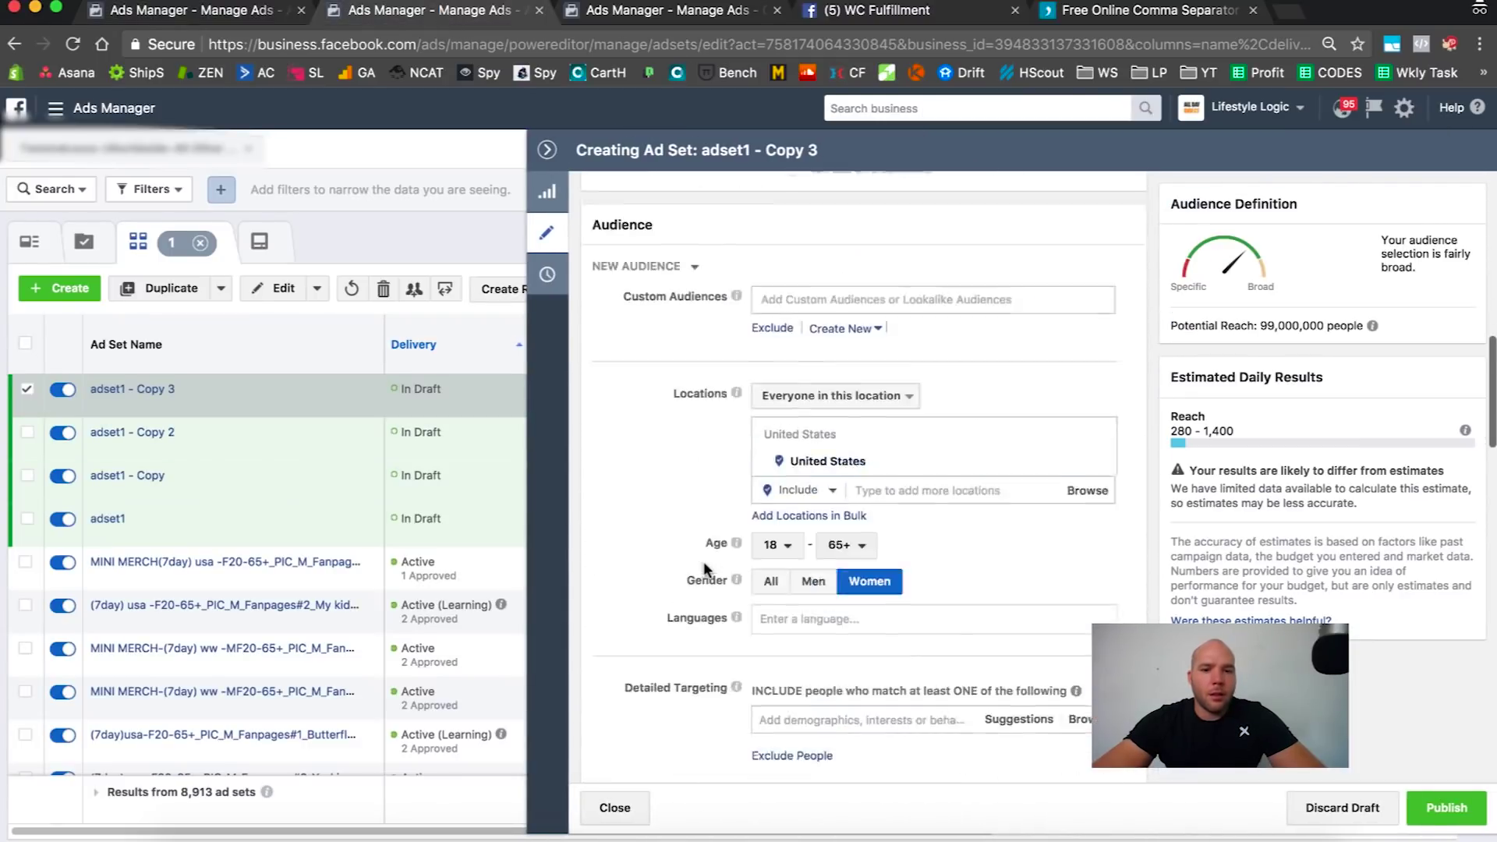
click(871, 595)
text(Tractor)
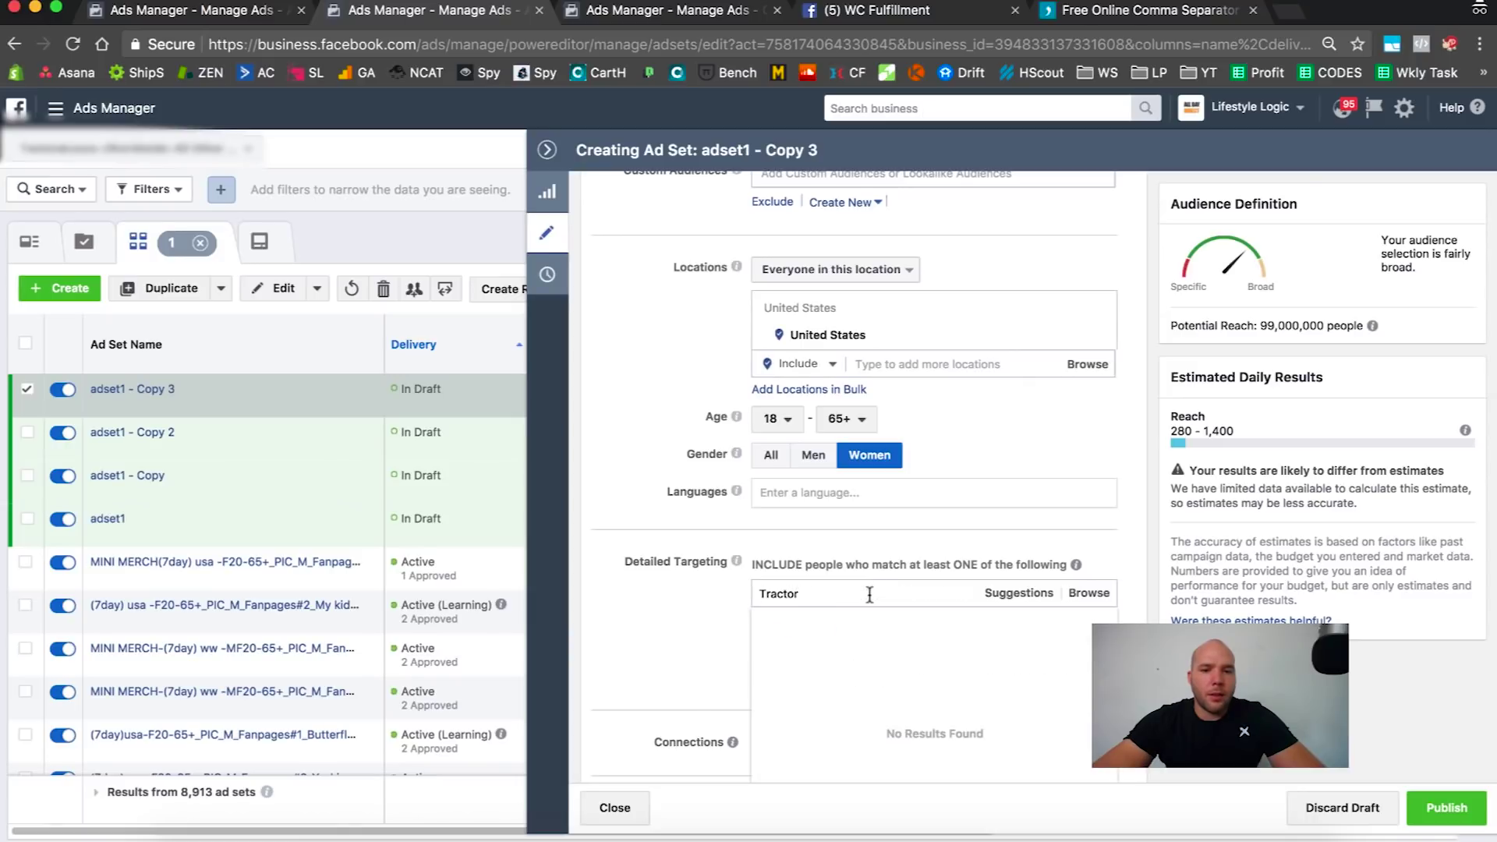
click(809, 624)
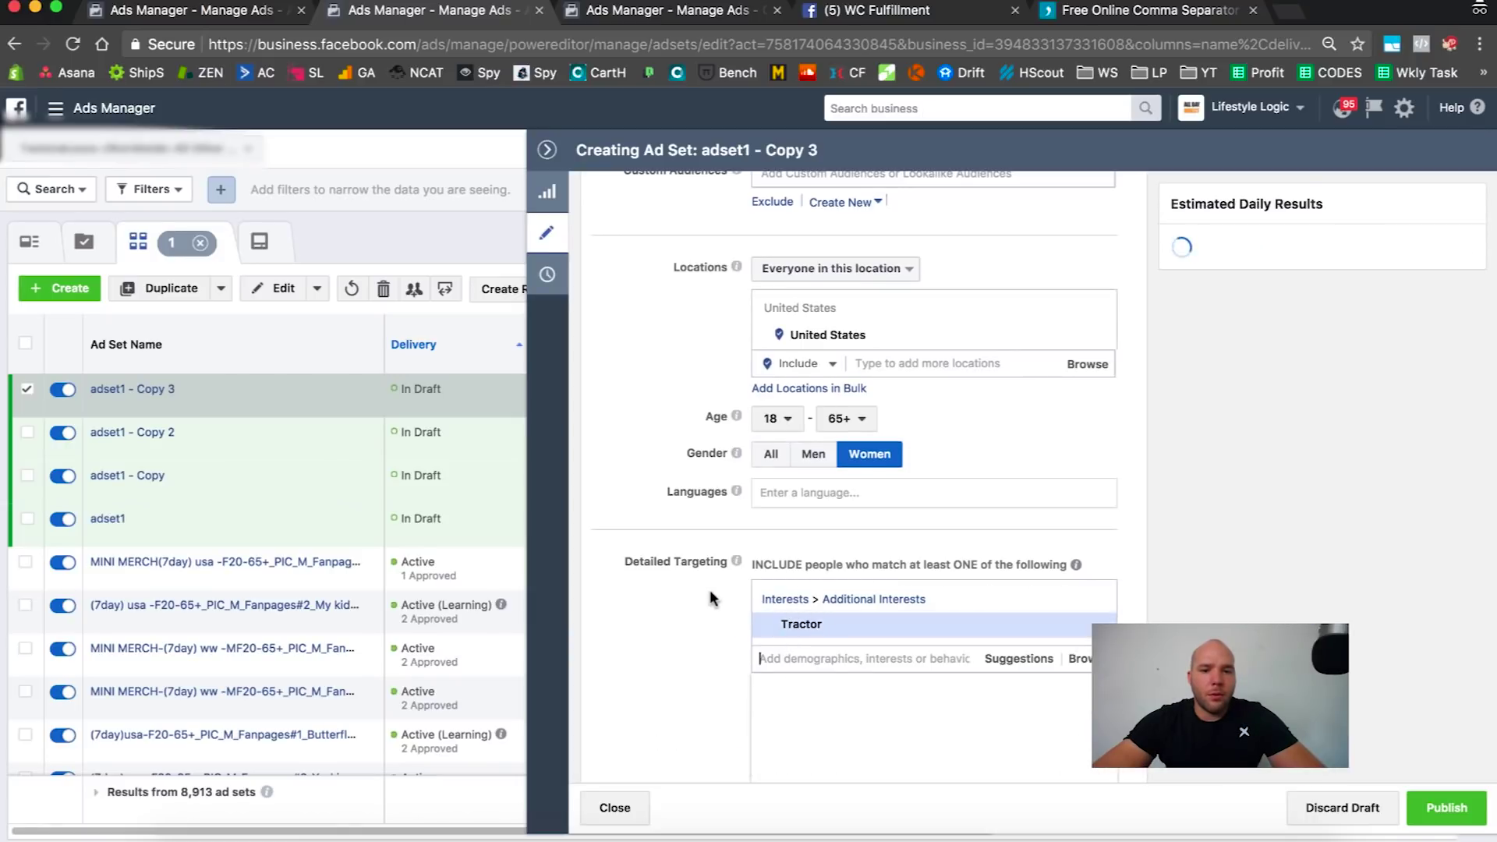
- Check adset1 - Copy 3's settings and duplicate it, and copy the Cattle interest from PPE-FARMER-AD1's adset1 - Copy 4
scroll(704, 644, down, 15)
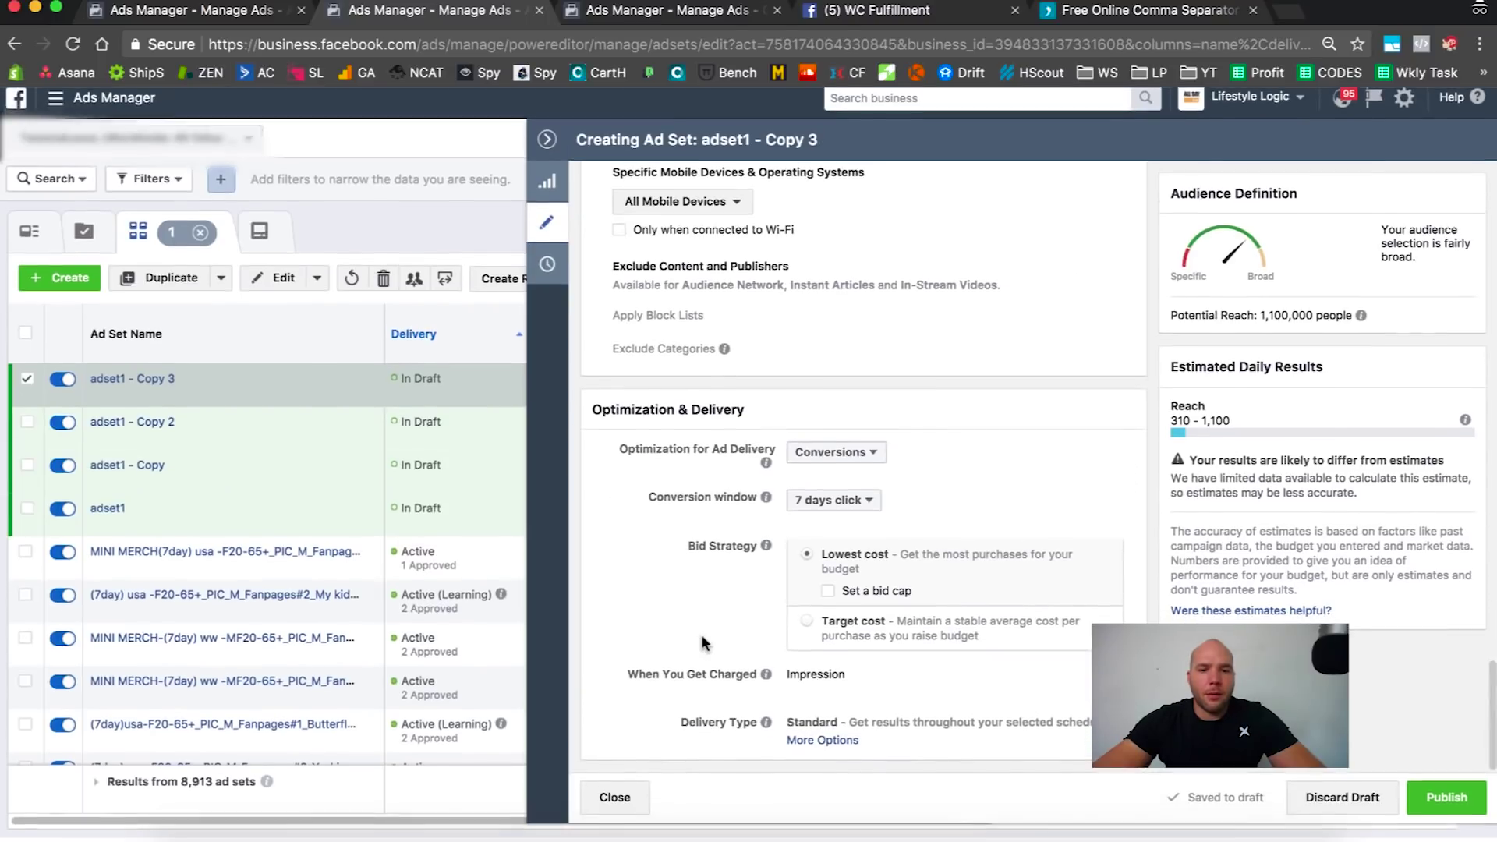
scroll(705, 644, up, 8)
scroll(706, 624, up, 10)
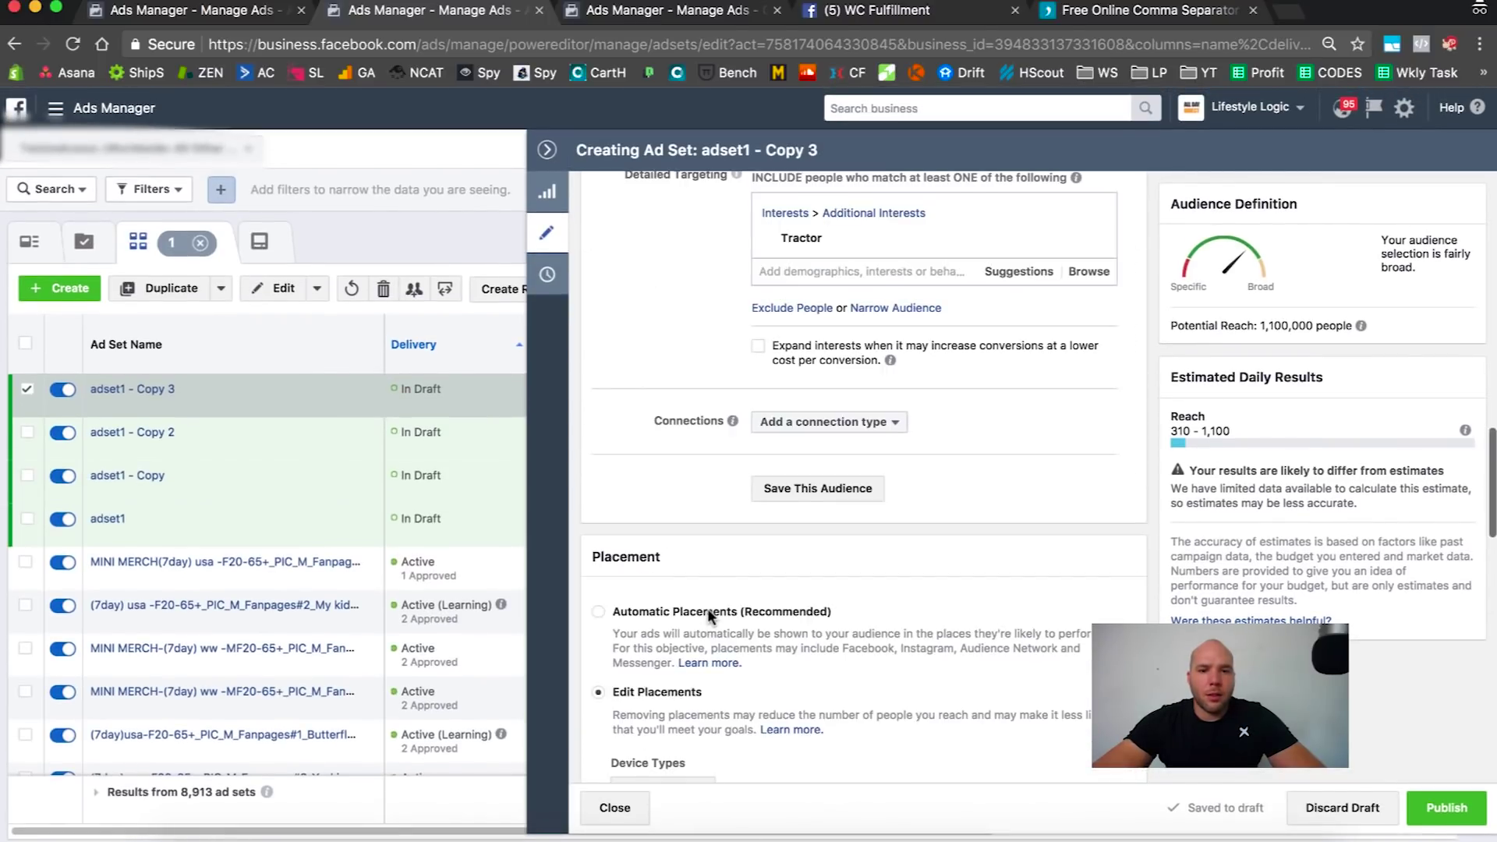
scroll(658, 577, up, 12)
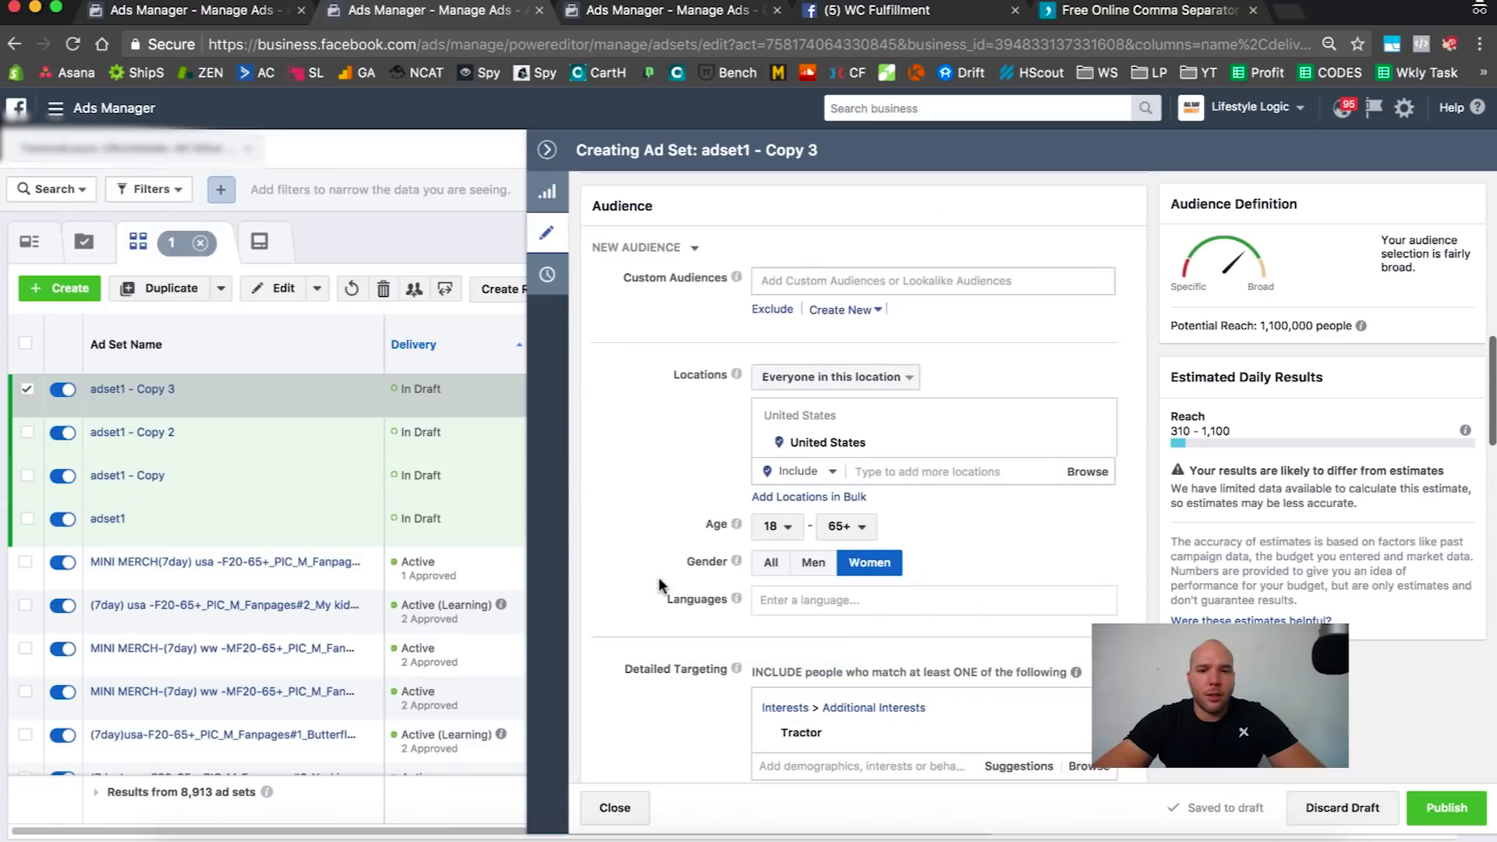
scroll(658, 578, up, 4)
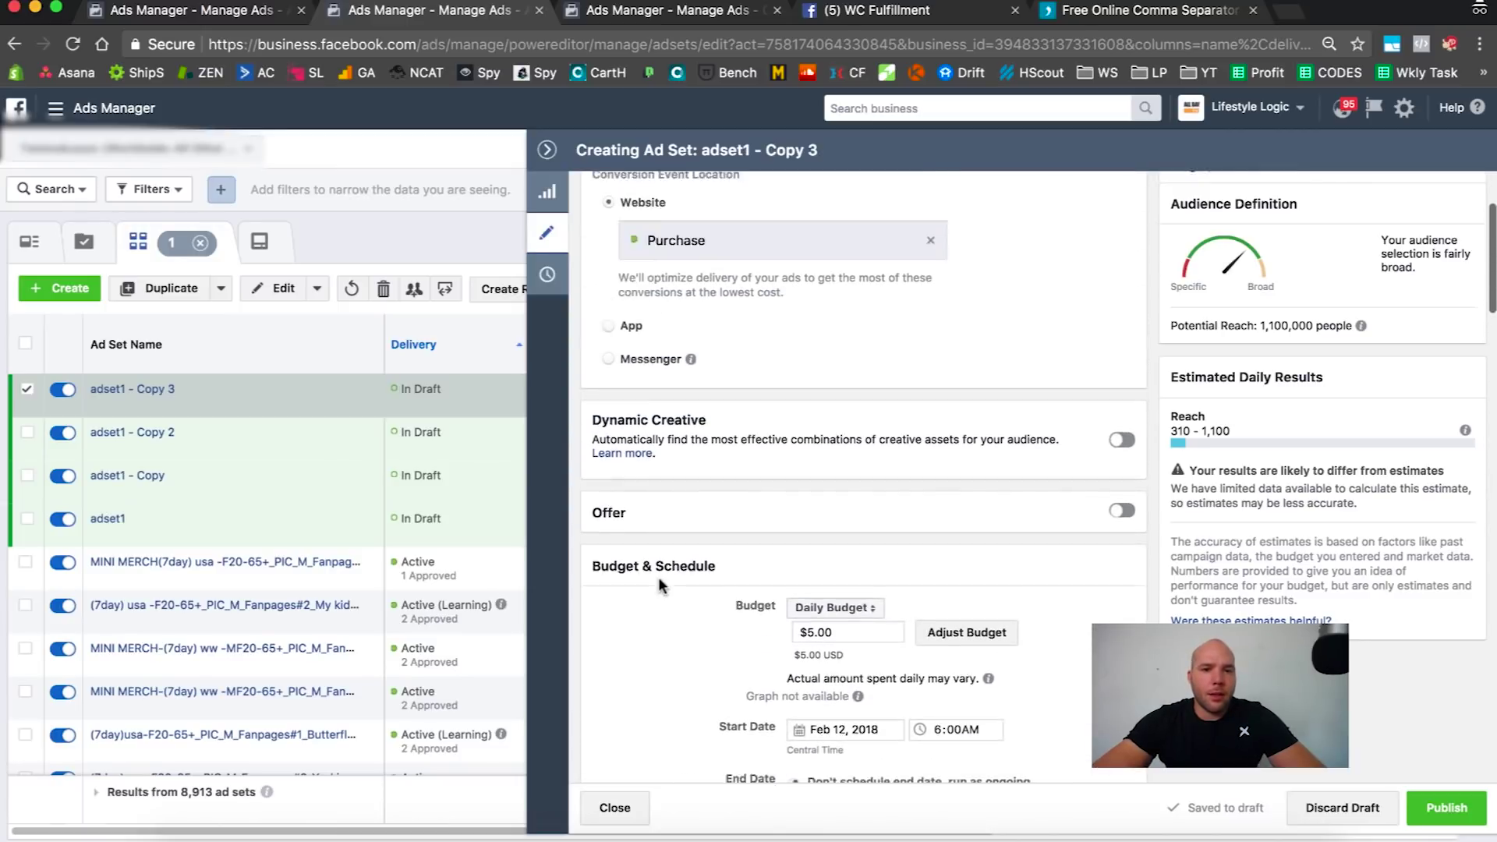
click(181, 290)
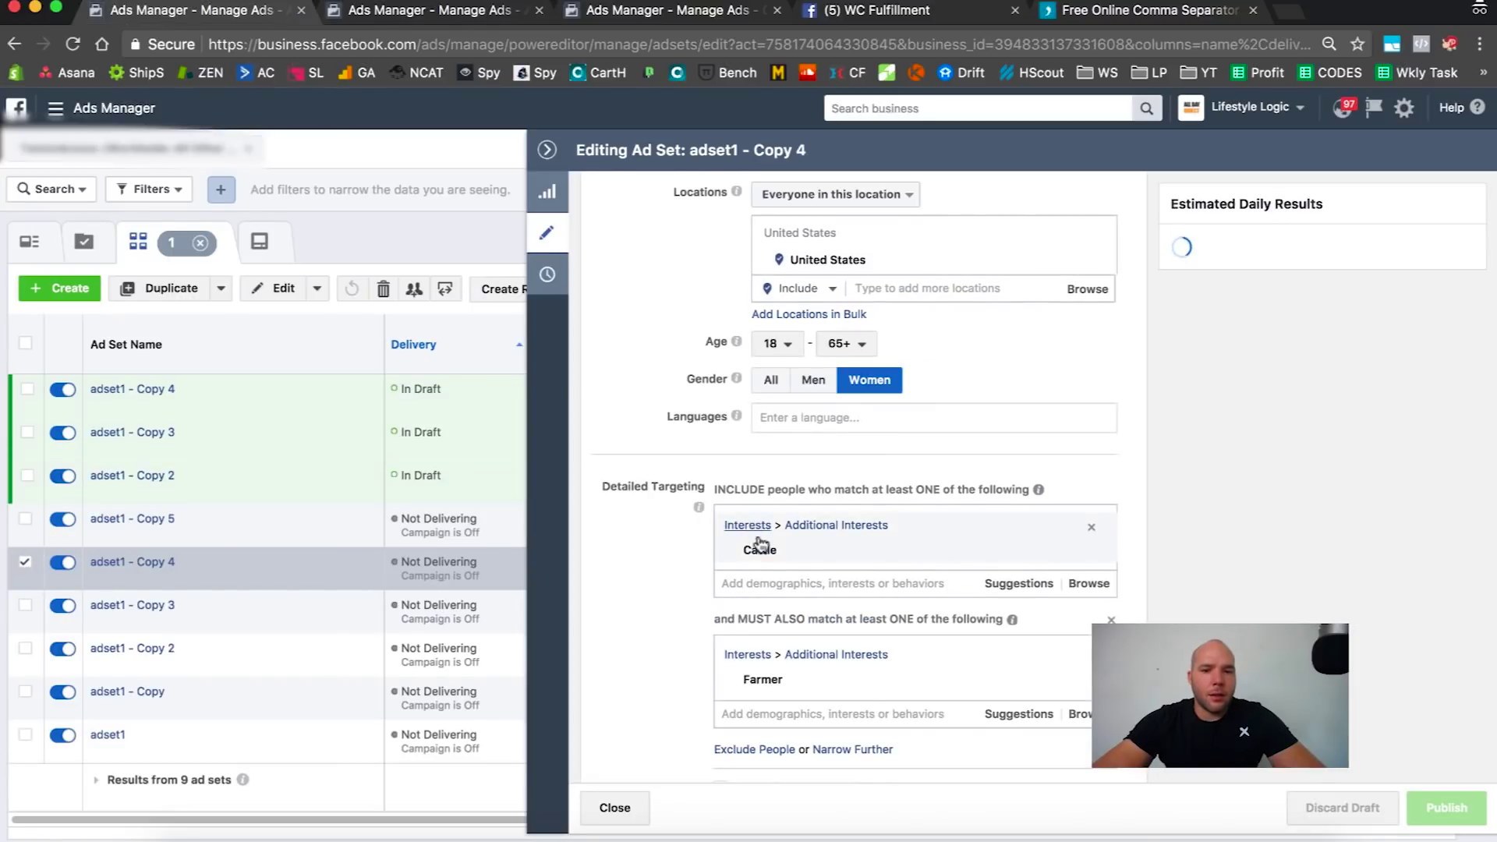
mouse_move(759, 551)
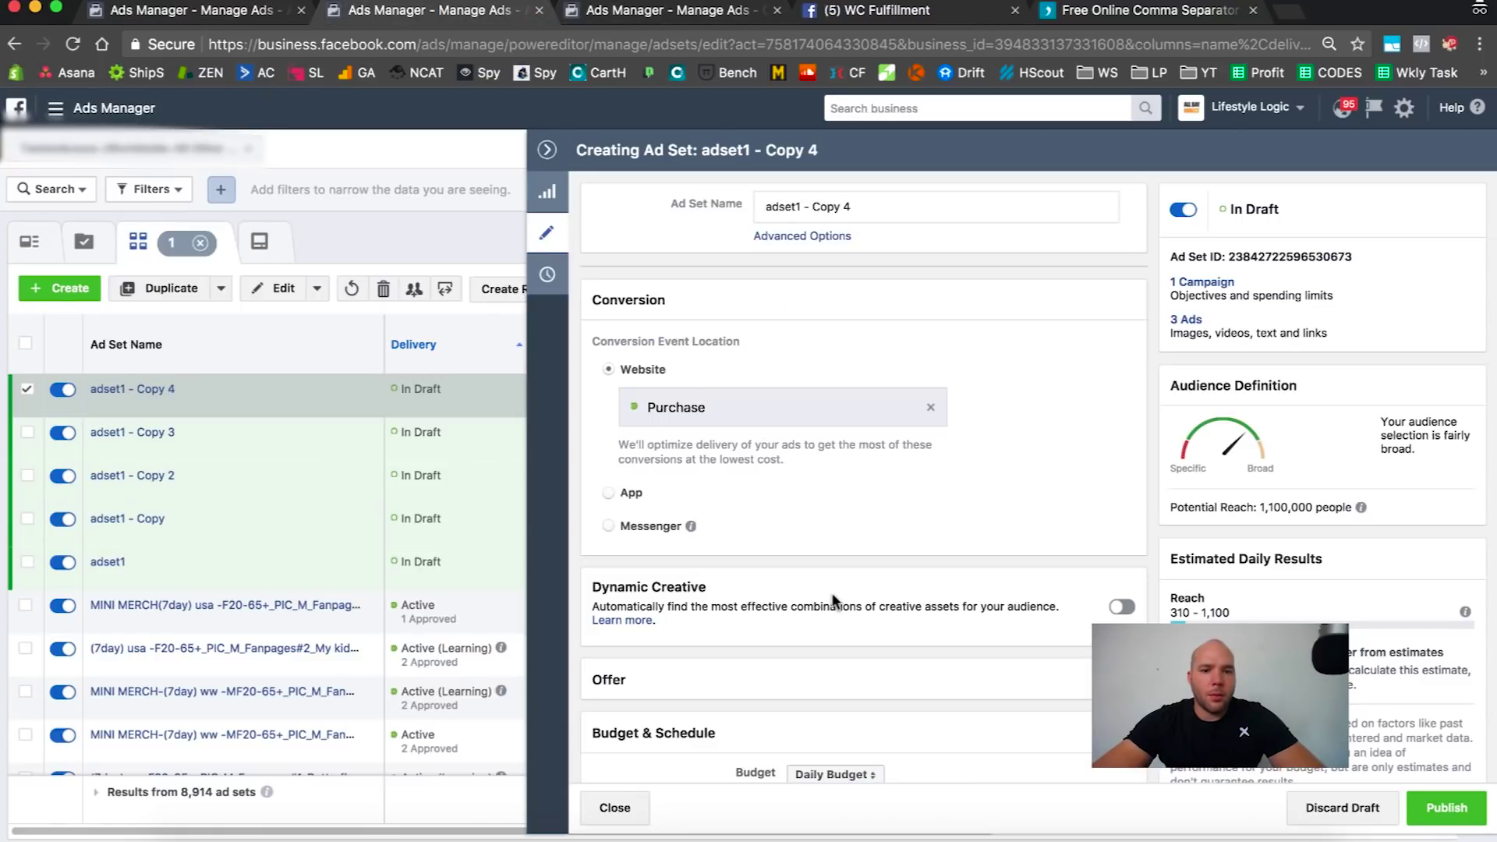
- Replace the Tractor interest in the draft adset1 - Copy 4's detailed targeting with Cattle
scroll(833, 600, down, 15)
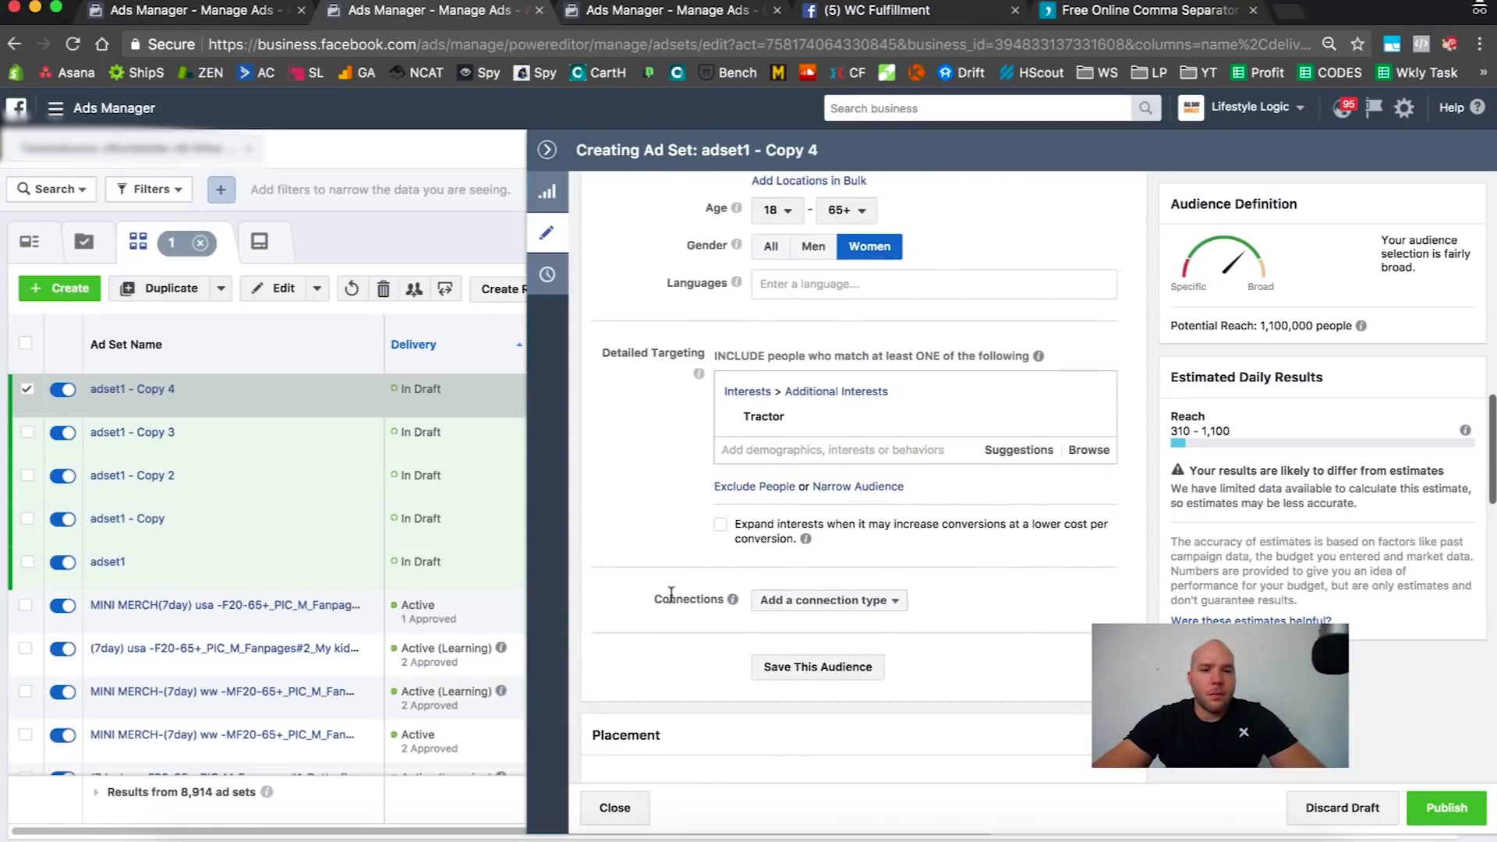
scroll(671, 592, up, 2)
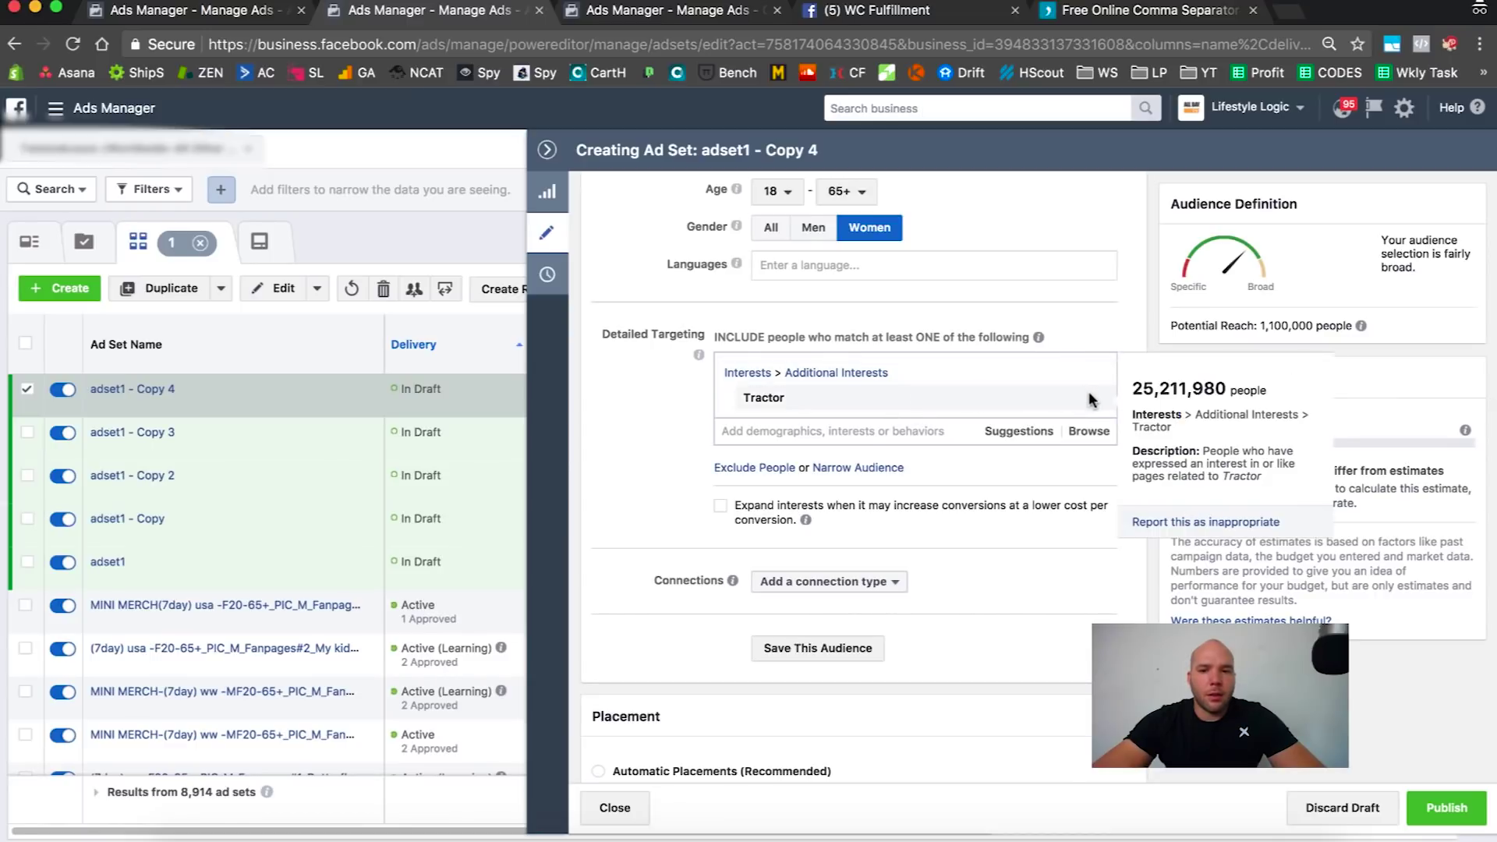
click(1087, 401)
click(854, 366)
text(Cattle)
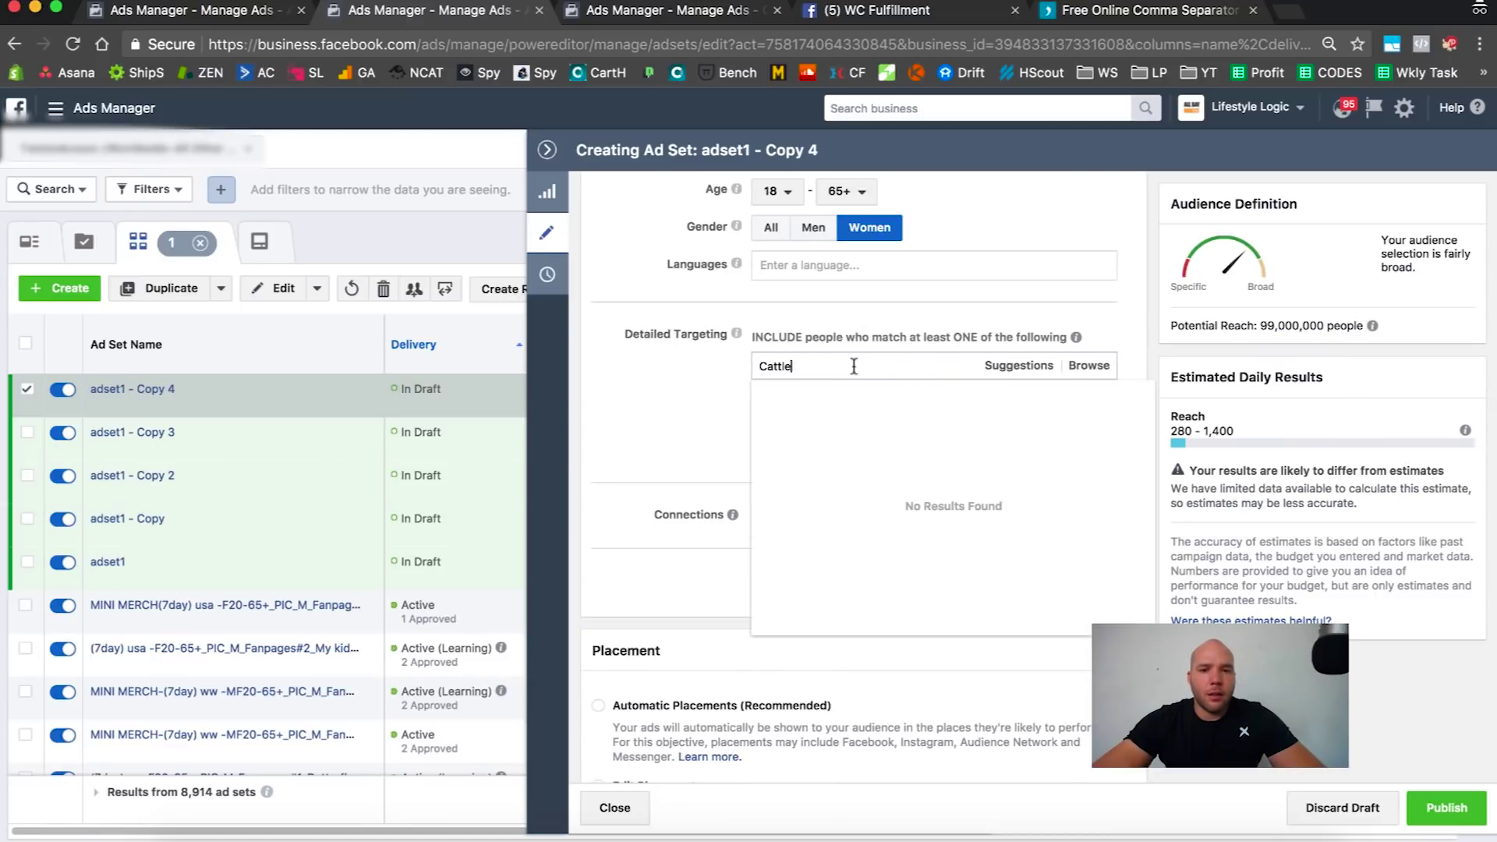
click(785, 395)
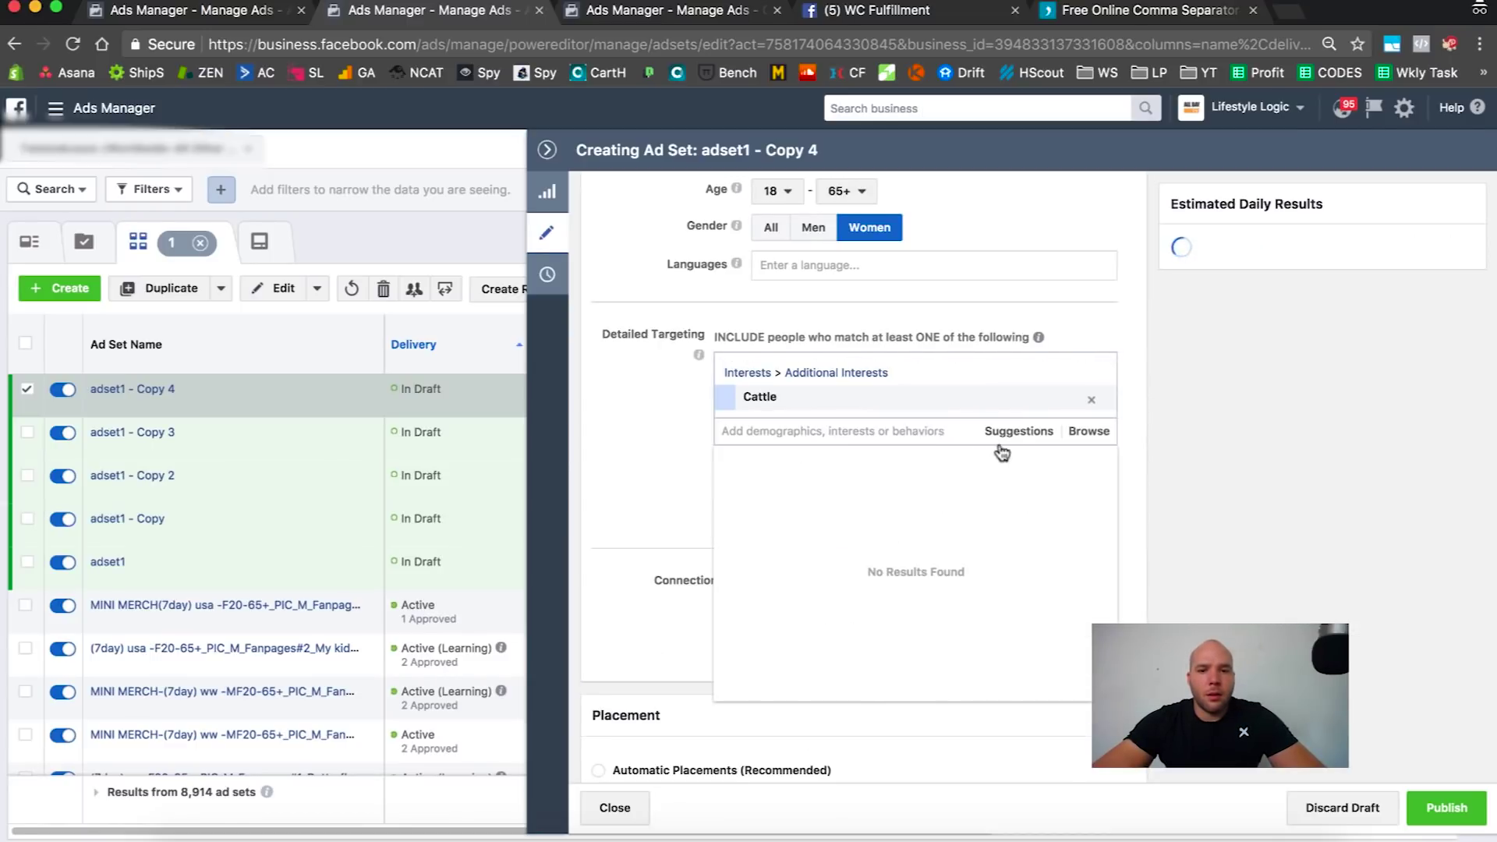
click(643, 434)
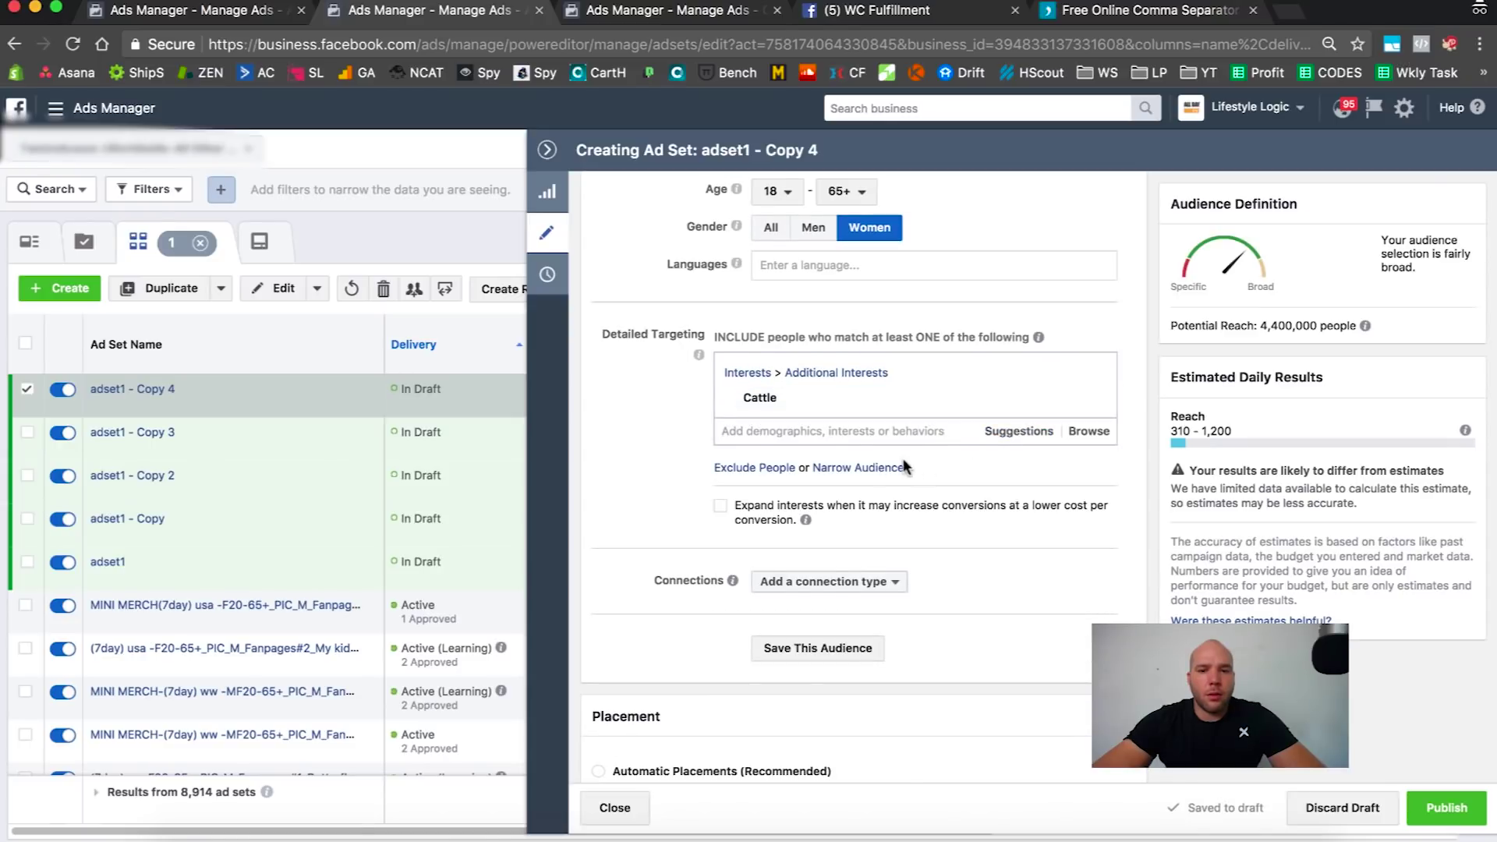
- Narrow adset1 - Copy 4's audience to people who must also match the Farmer interest, without any further narrowing condition
click(861, 469)
click(810, 505)
text(Far)
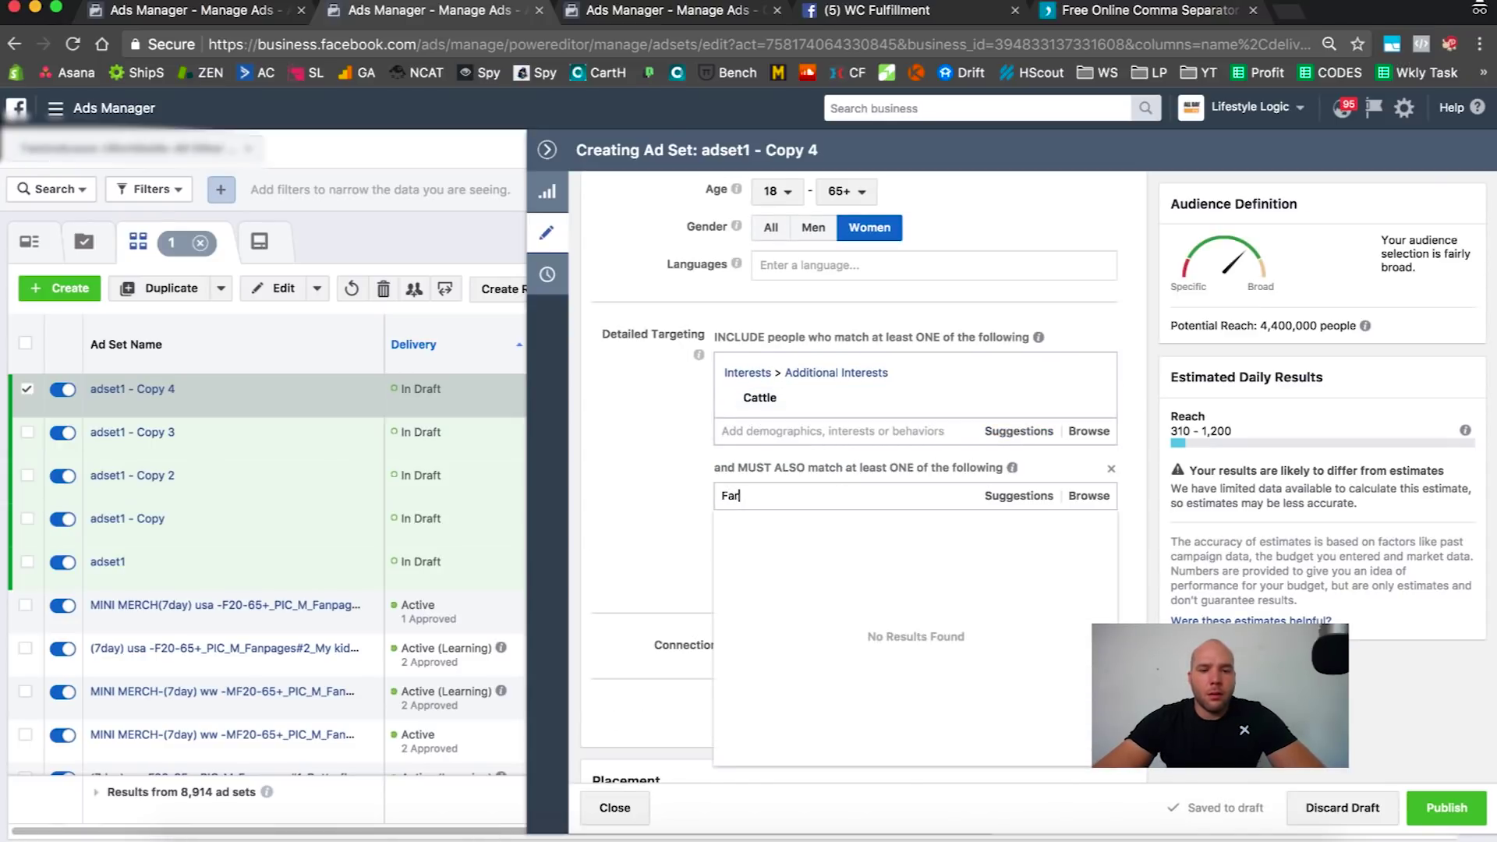
text(mer)
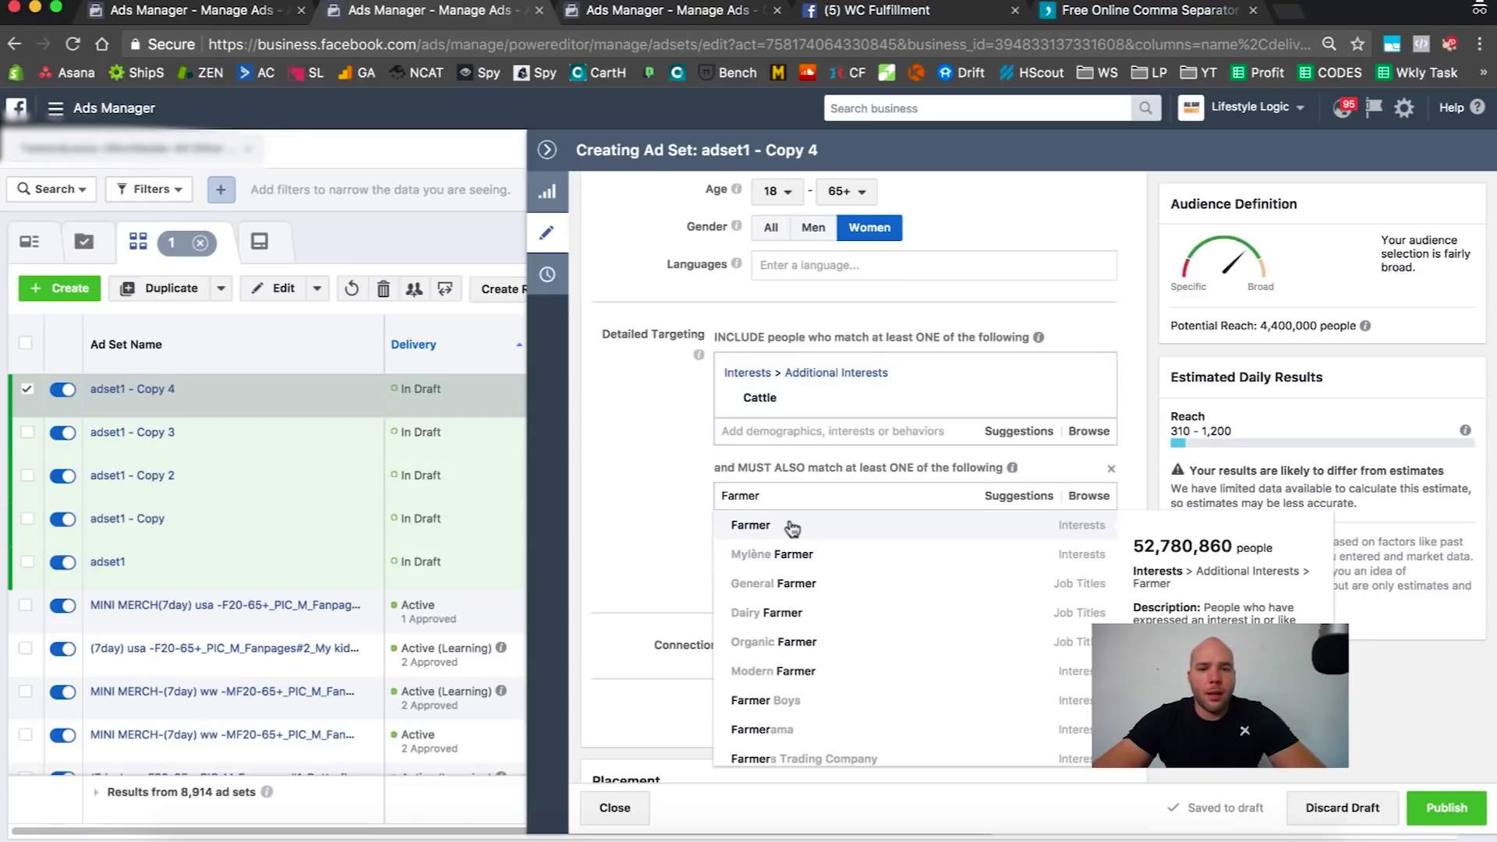
click(792, 527)
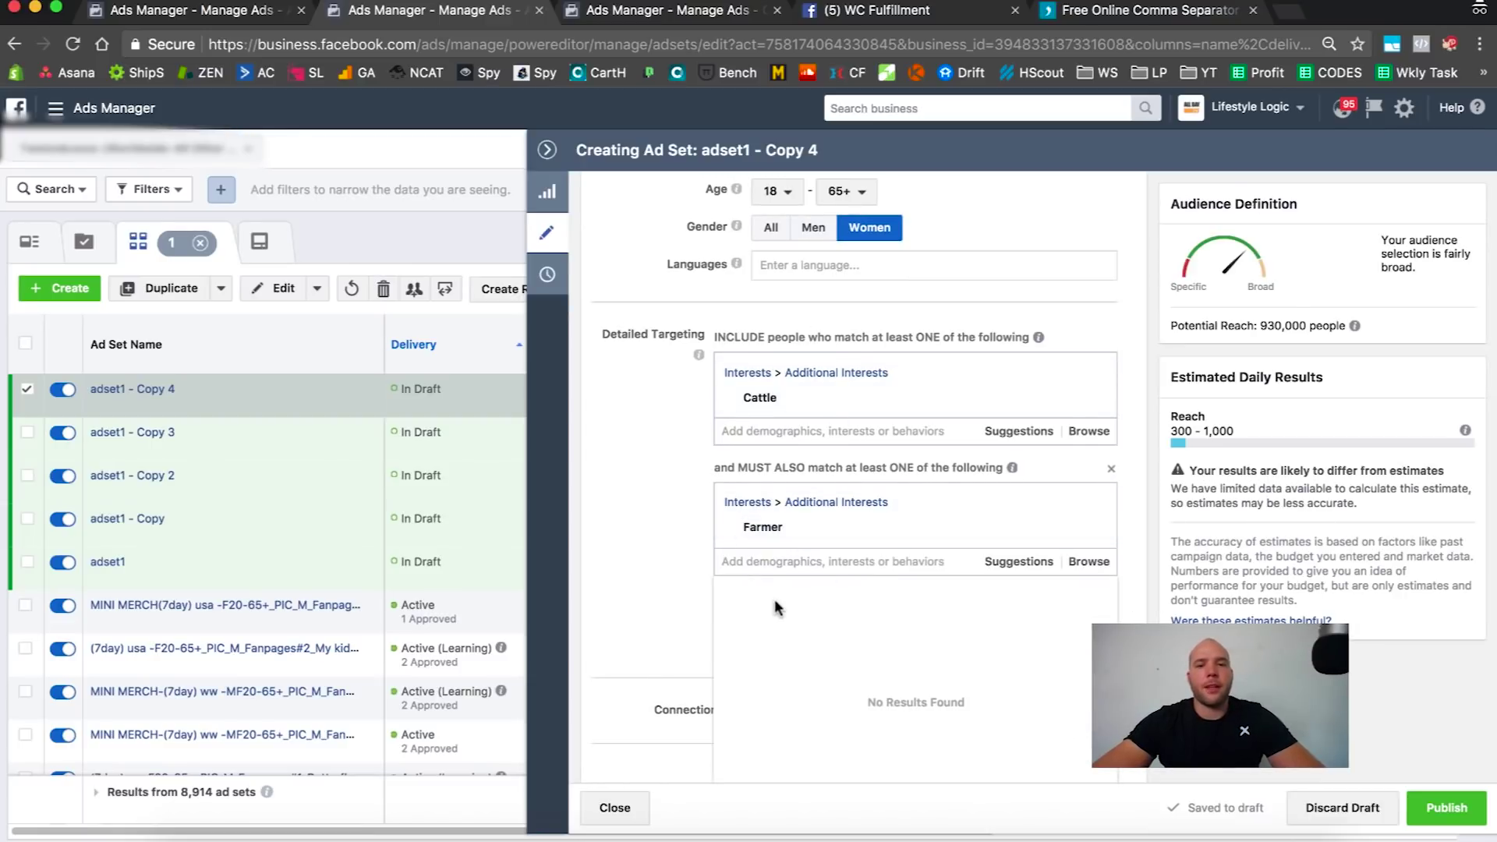
click(660, 501)
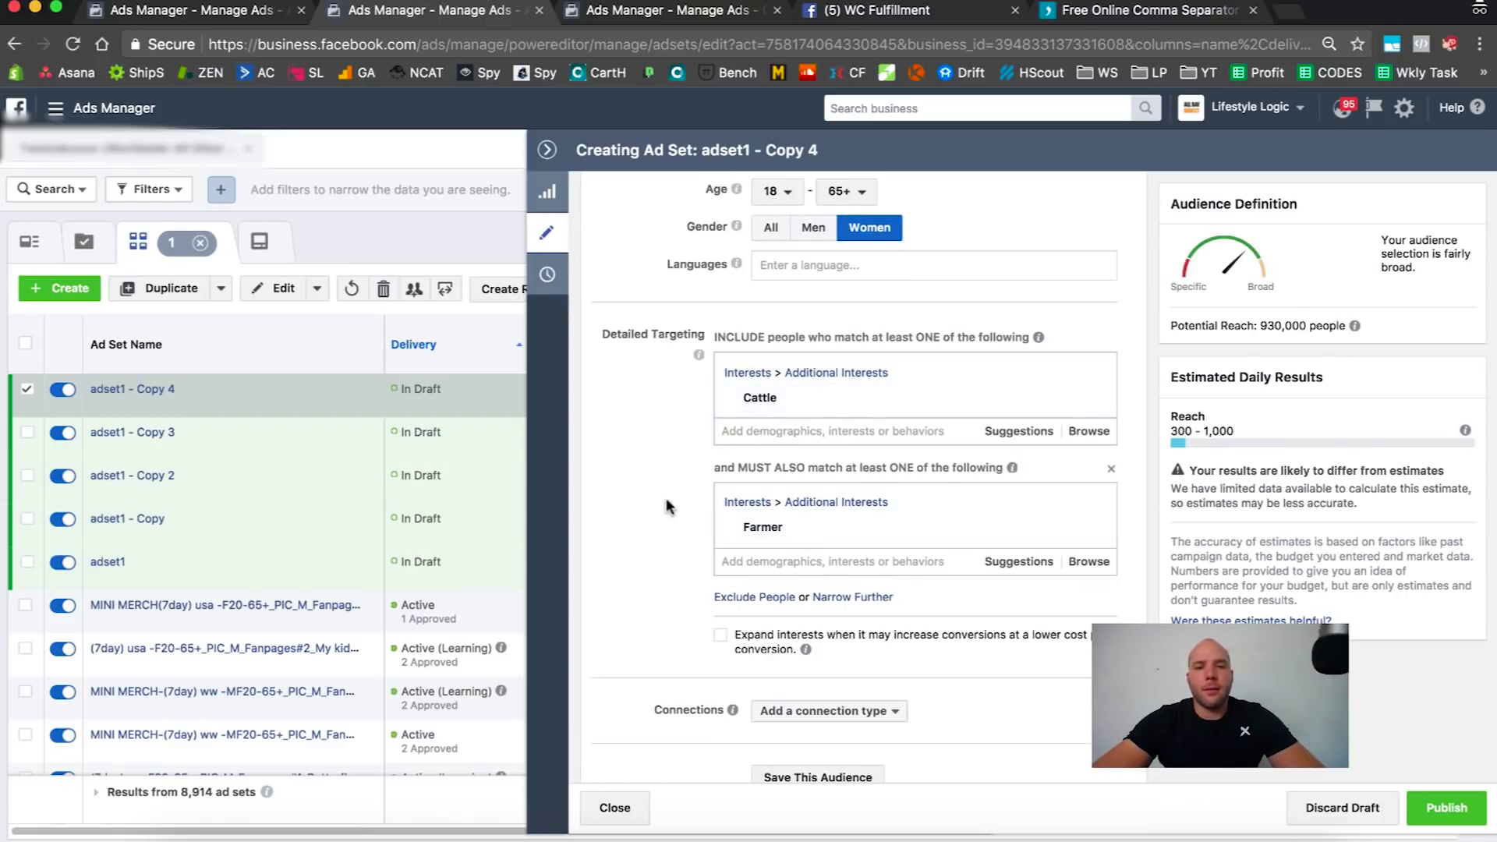
click(875, 595)
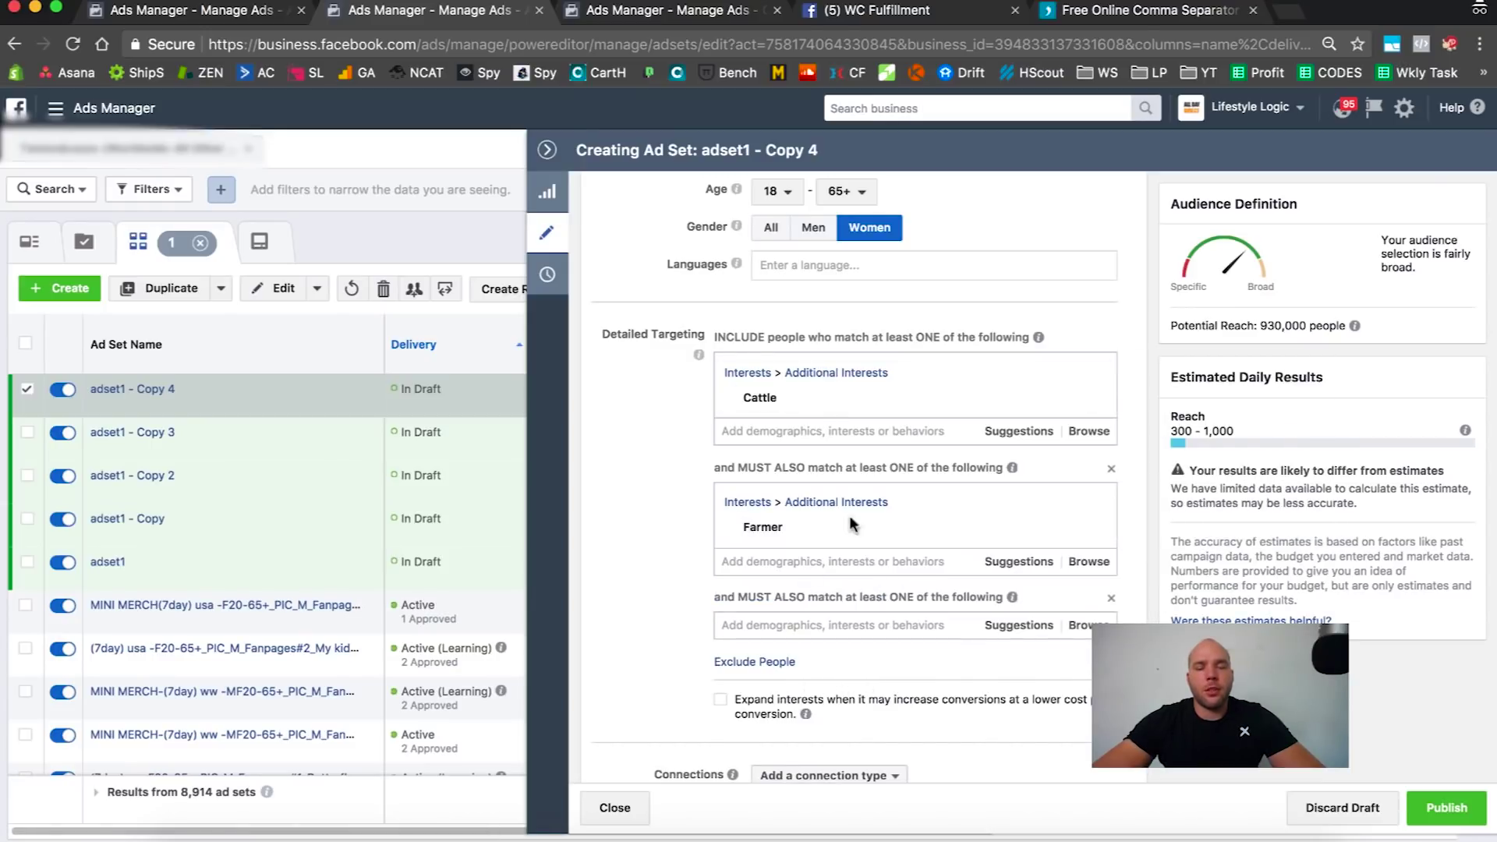
click(1111, 599)
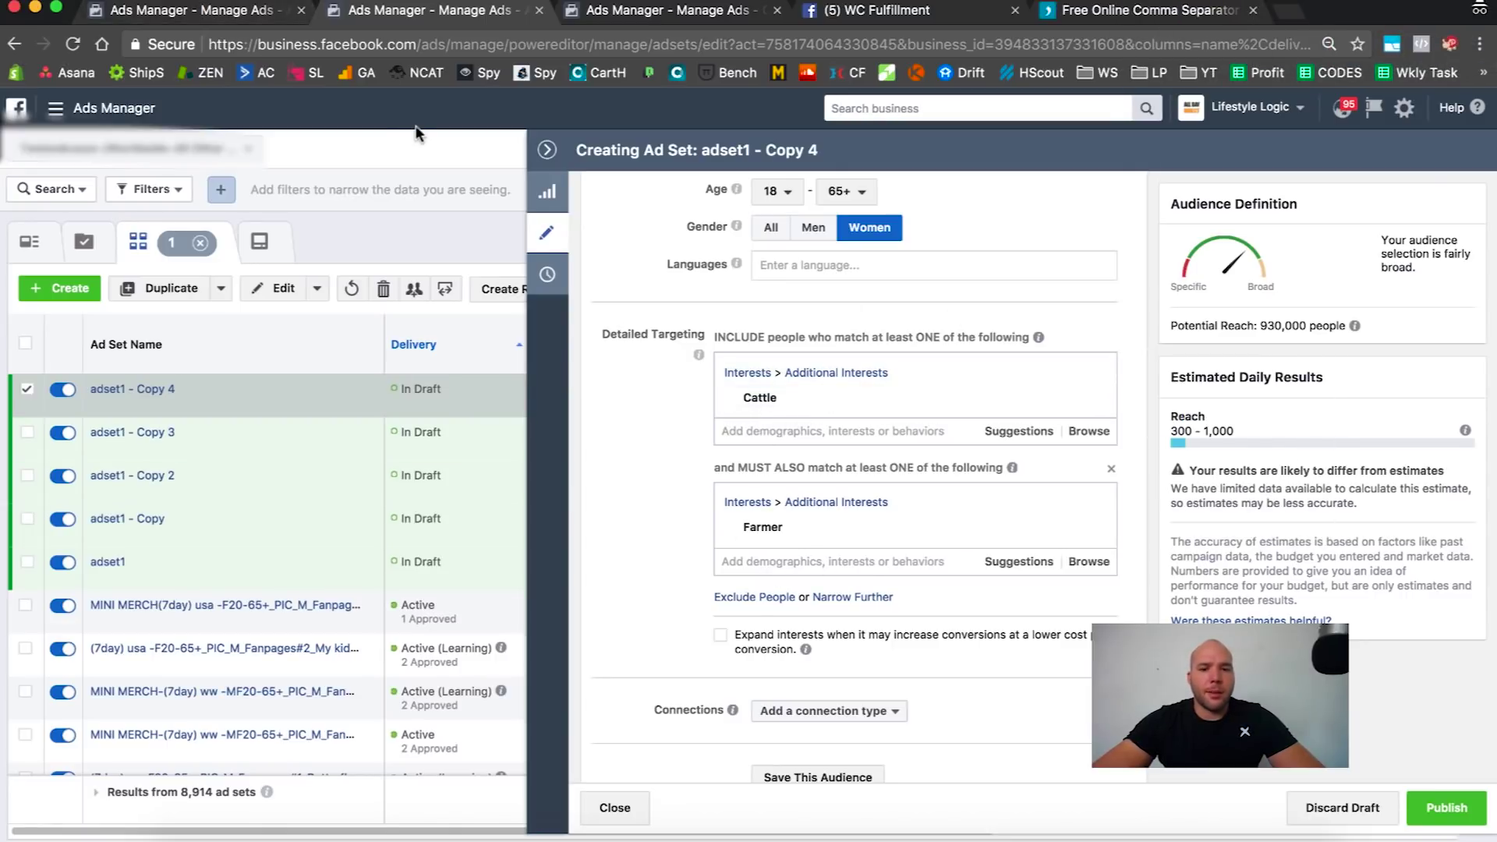
- Close the ad set editor and duplicate adset1 - Copy 4
click(547, 153)
key(super+d)
click(976, 514)
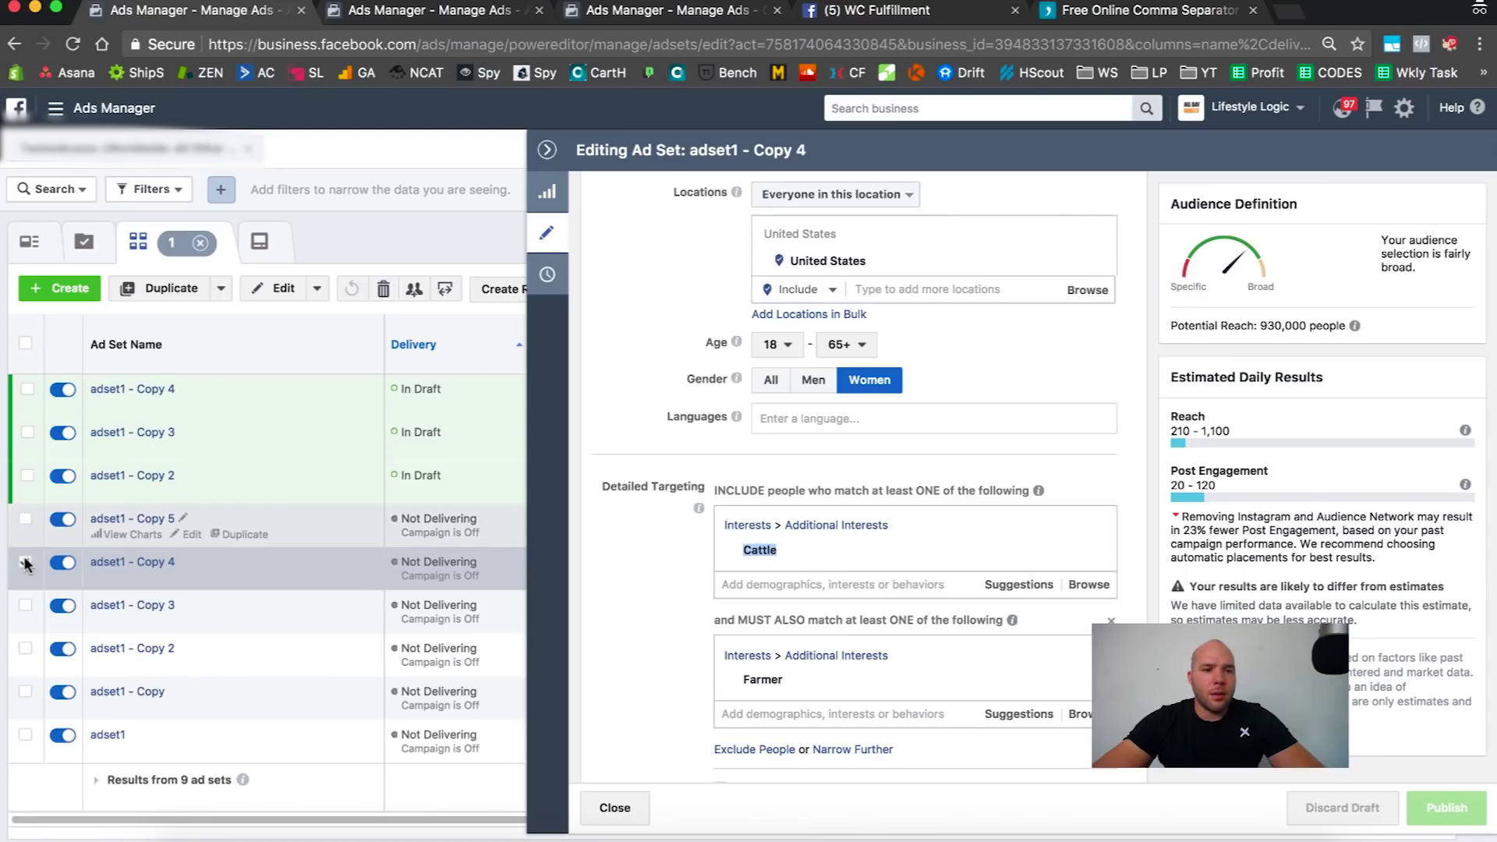
- Copy the Agribusiness, Agricultural machinery and Combine harvester interests from PPE-FARMER-AD1's adset1 - Copy 5 and return to the draft adset1 - Copy 5
click(26, 563)
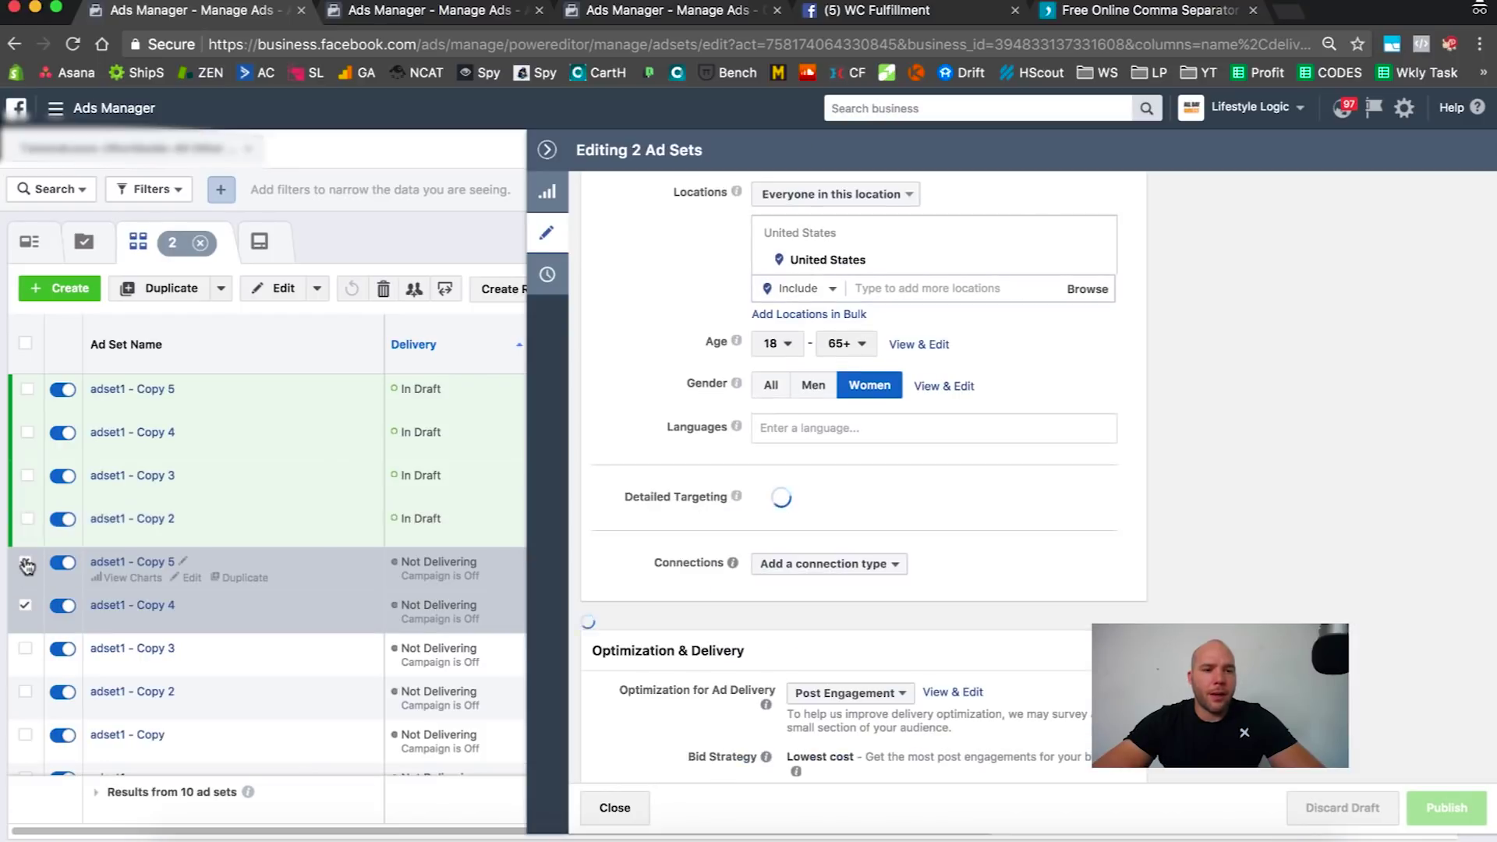
click(26, 607)
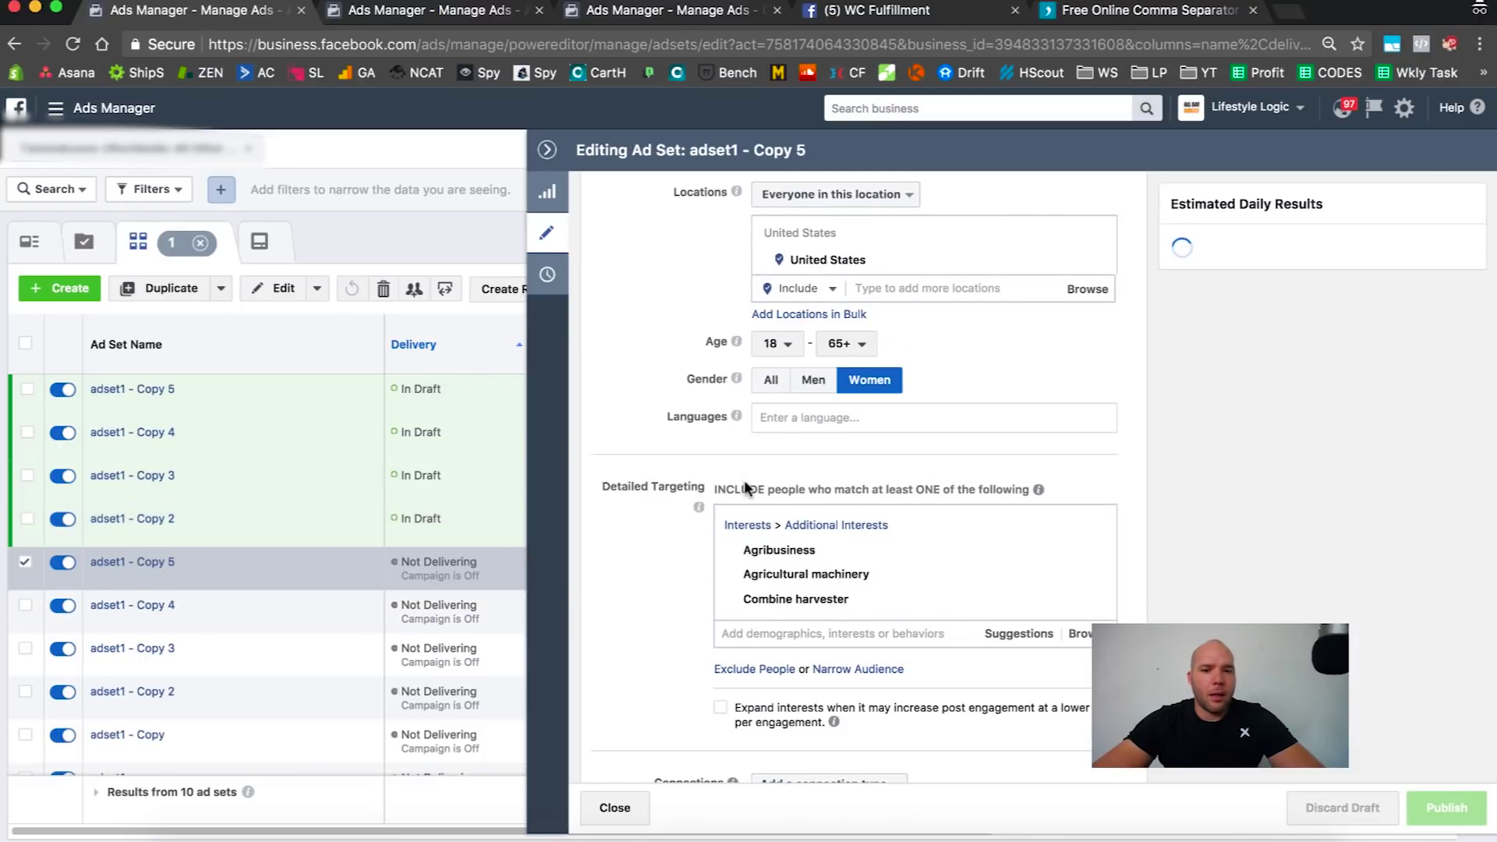
mouse_move(743, 551)
drag(858, 578, 855, 599)
key(super+c)
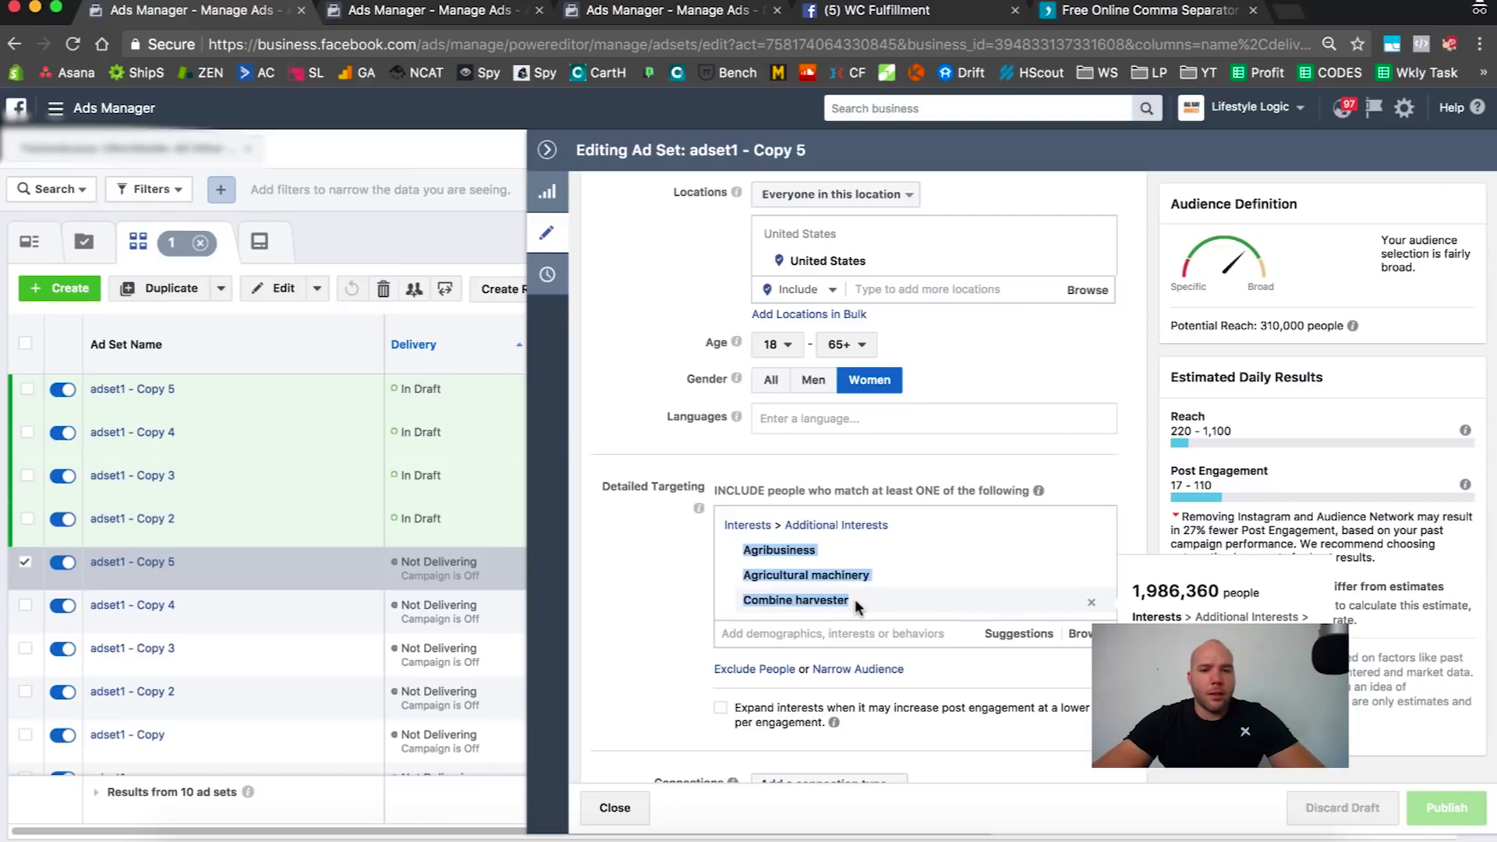
scroll(632, 258, down, 2)
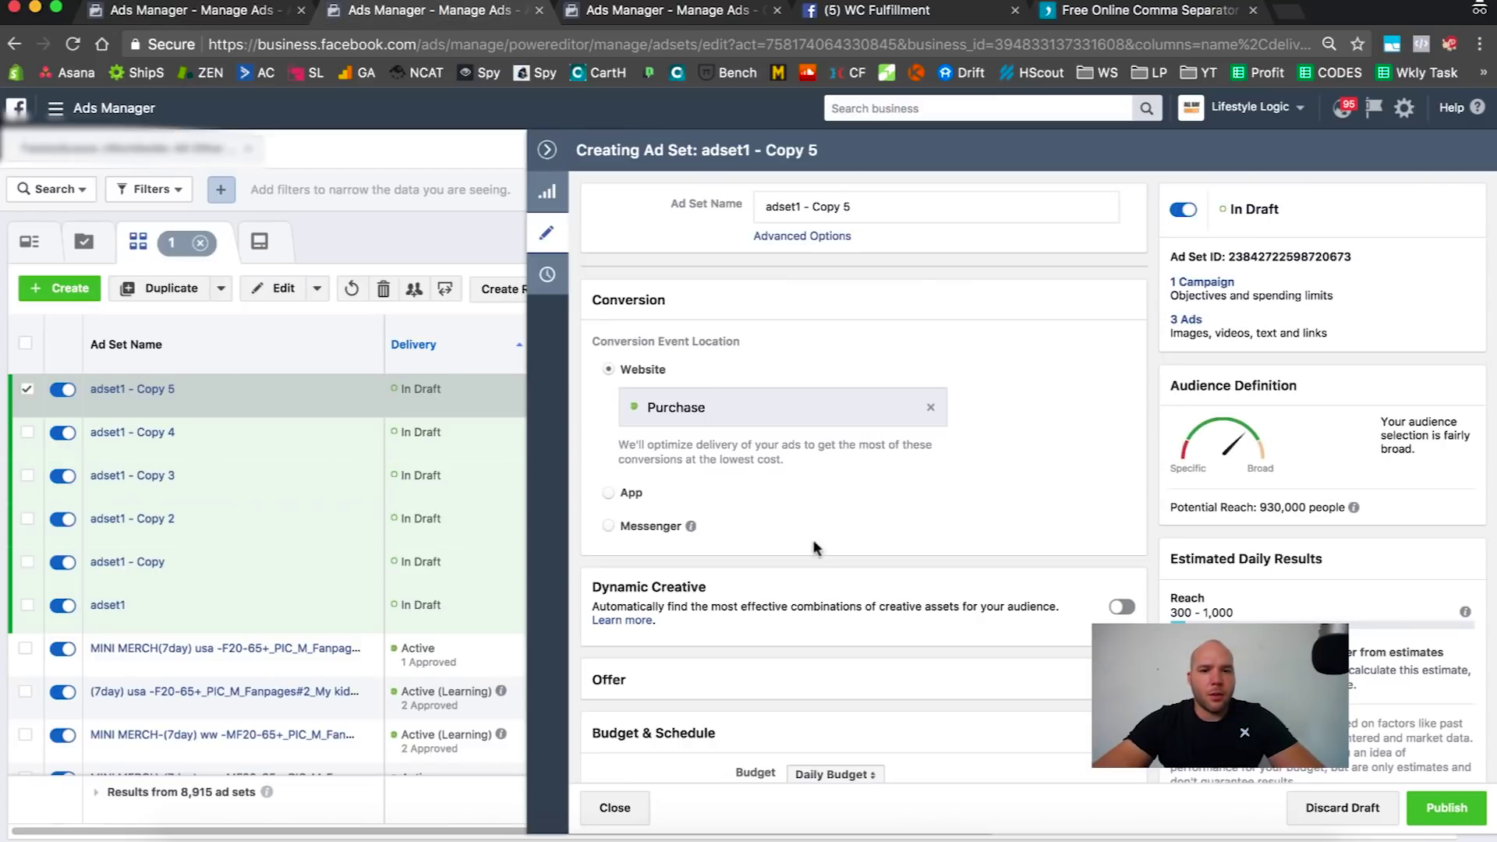
- Remove the Cattle interest and the narrowing condition with the Farmer interest from the draft adset1 - Copy 5's detailed targeting
scroll(811, 562, down, 3)
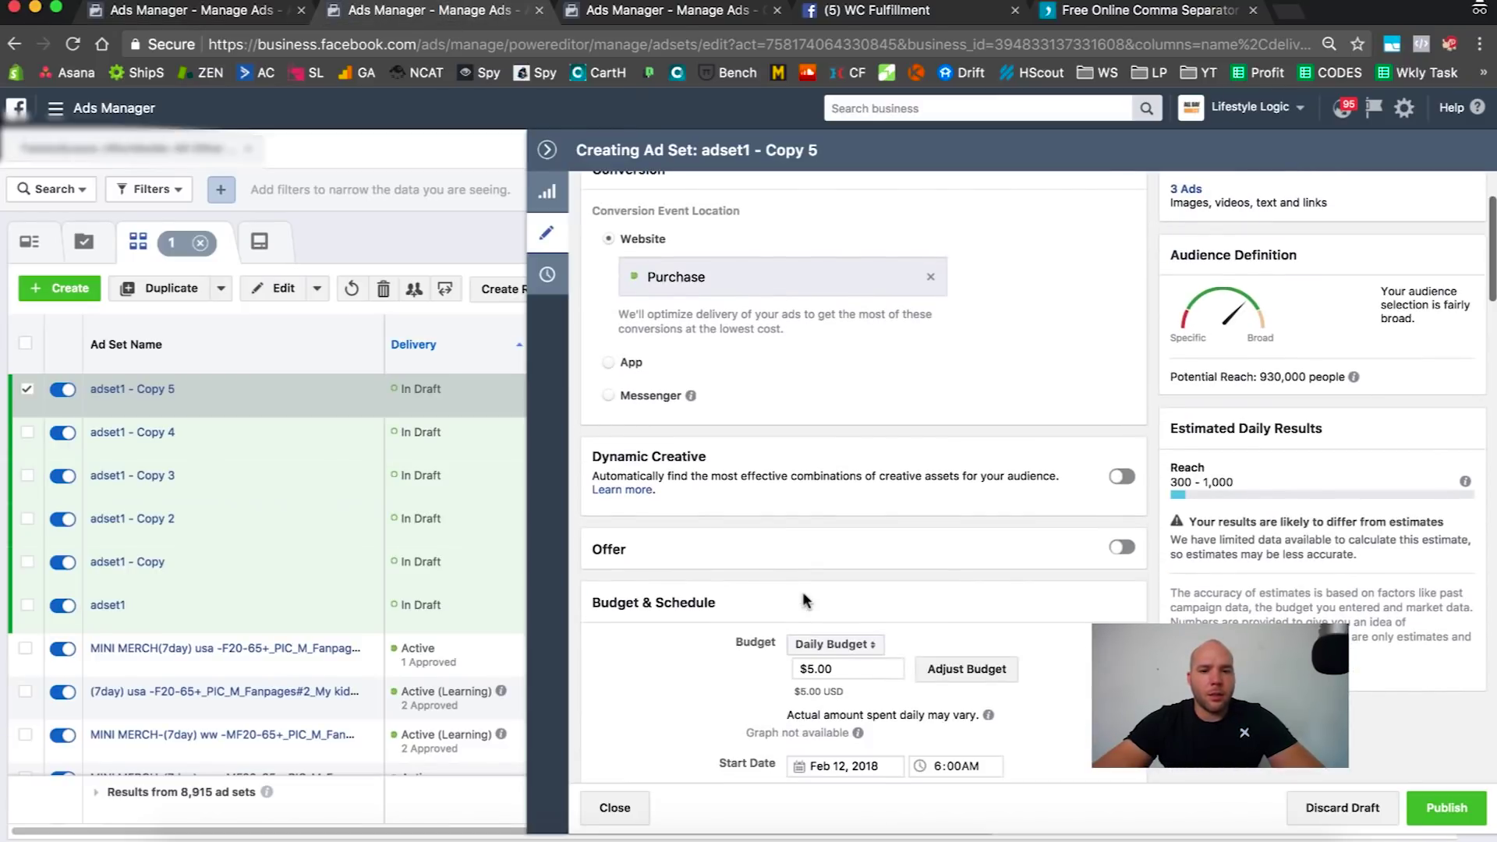
scroll(802, 591, down, 10)
click(1092, 618)
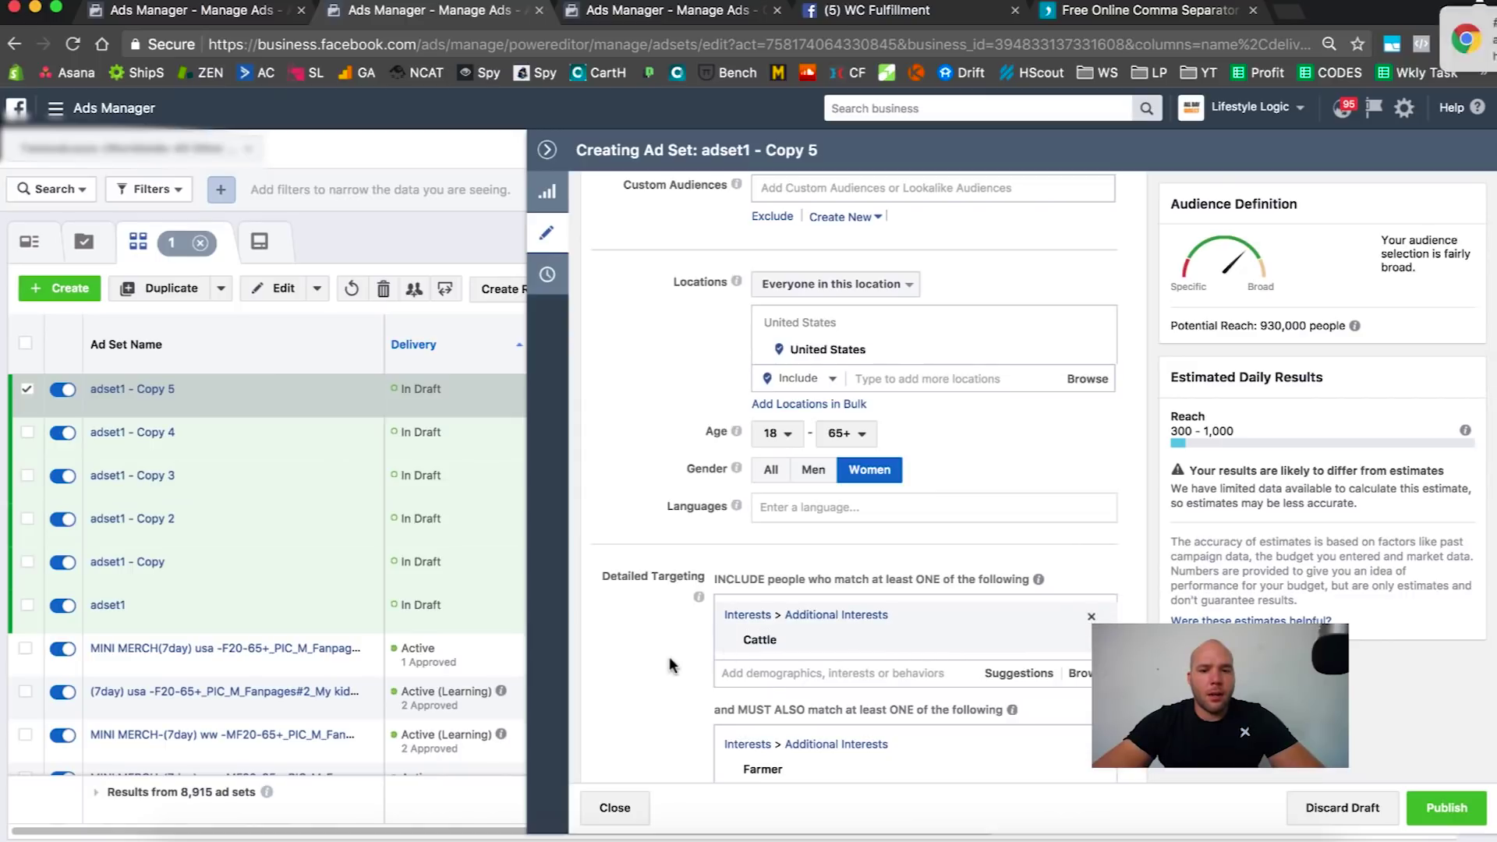
scroll(1084, 601, down, 2)
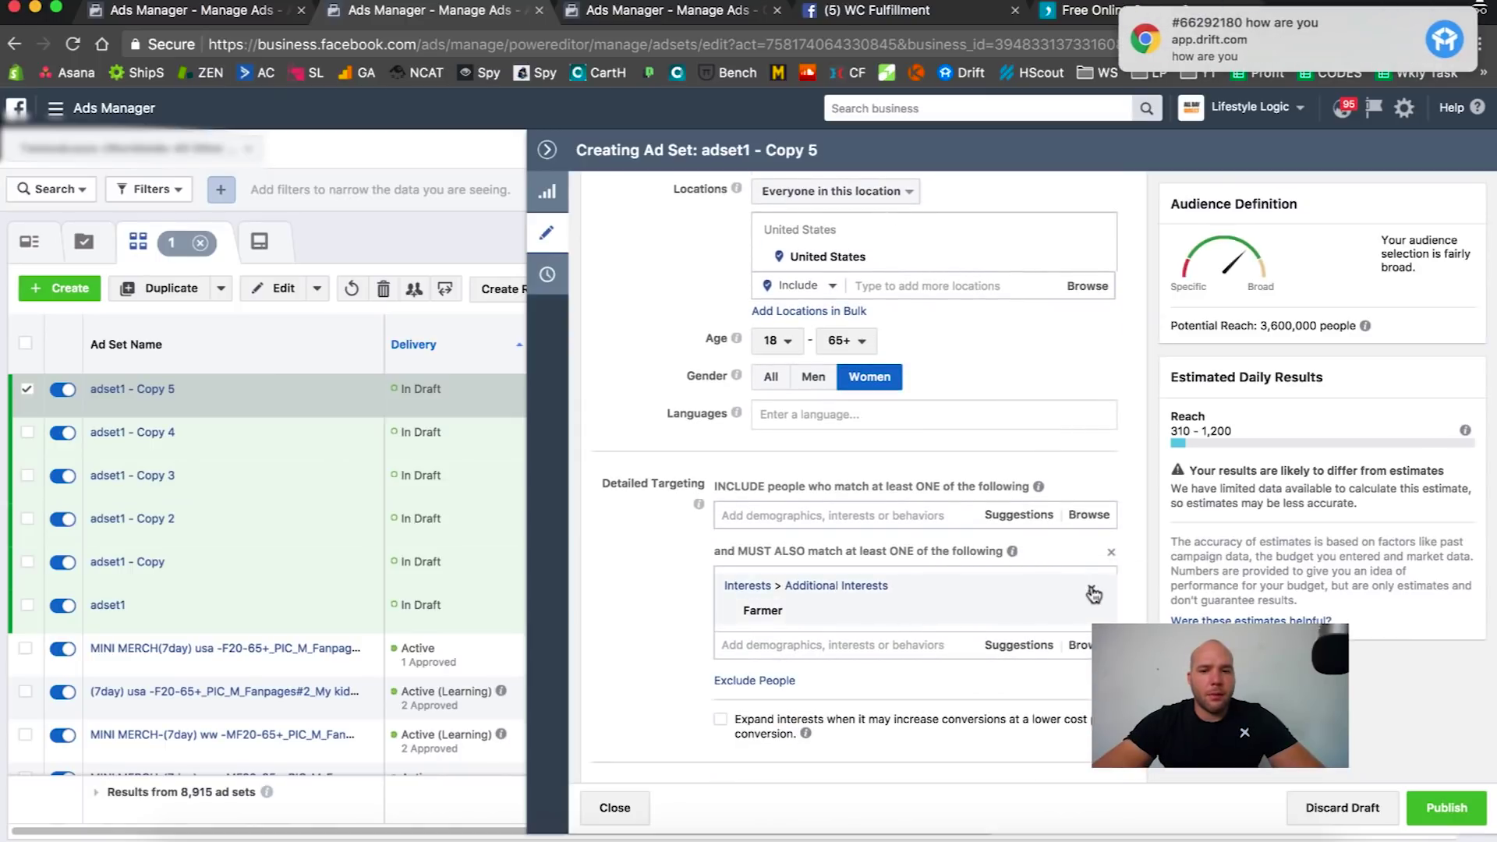
click(1091, 589)
click(1111, 552)
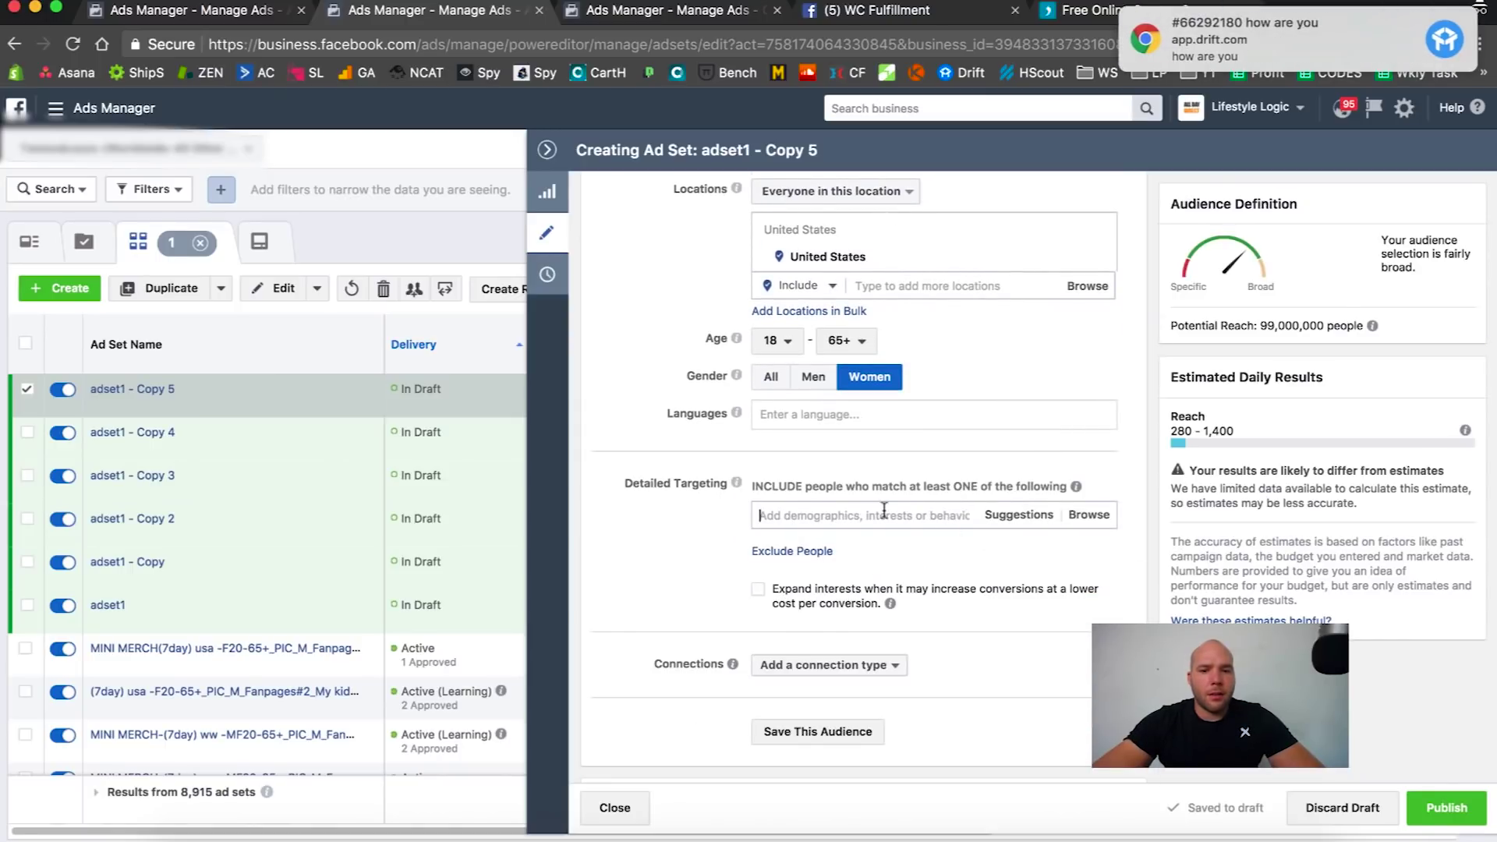
- Convert the copied Agribusiness, Agricultural machinery and Combine harvester interests into a comma-separated list in Delim.co, copy it and return to adset1 - Copy 5
text(Agricultural machinery Combine harvester)
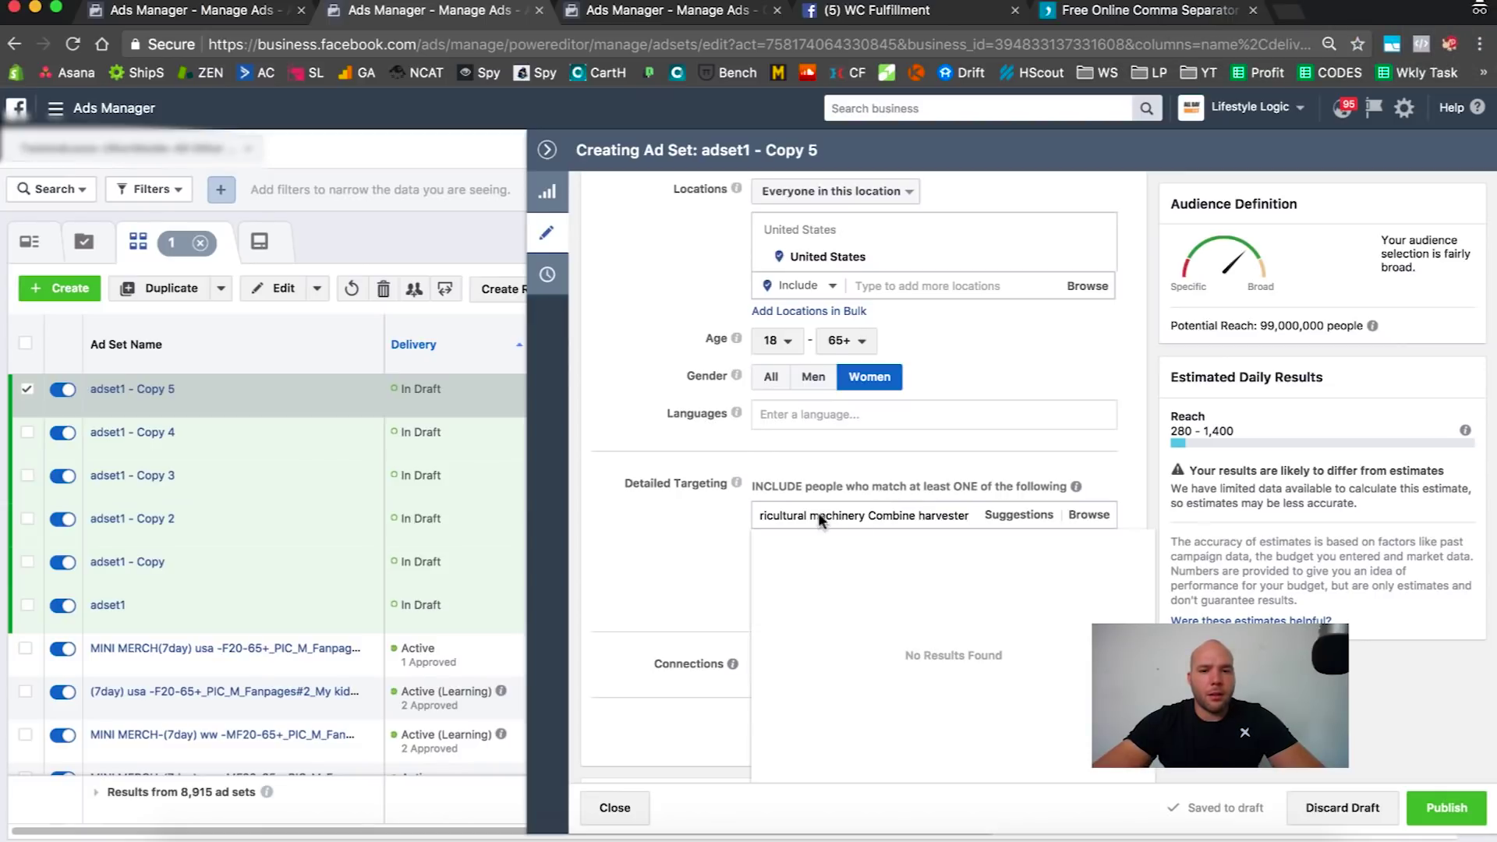
click(598, 541)
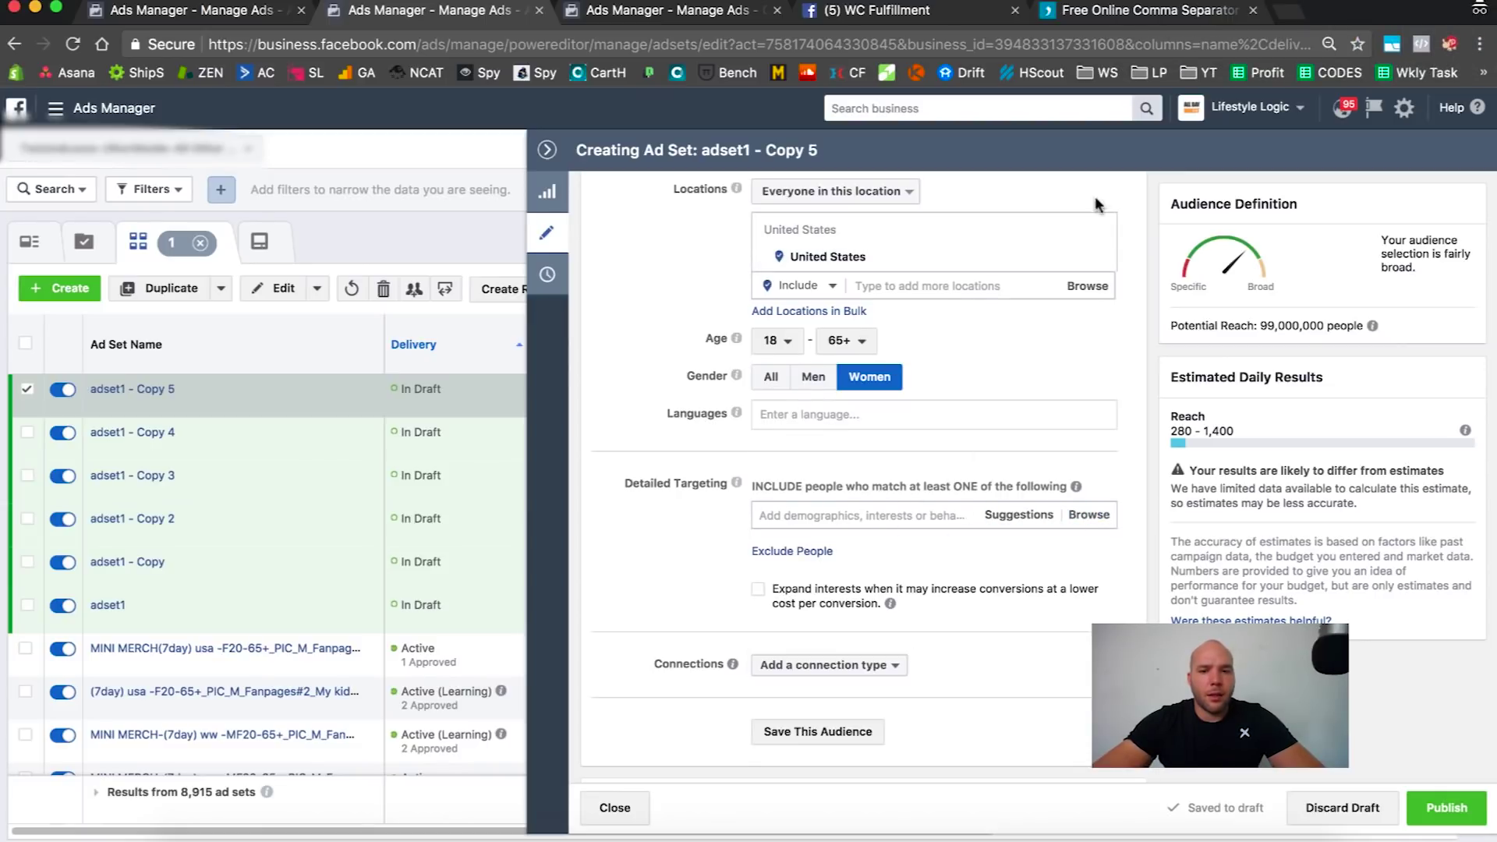
click(1135, 9)
click(746, 724)
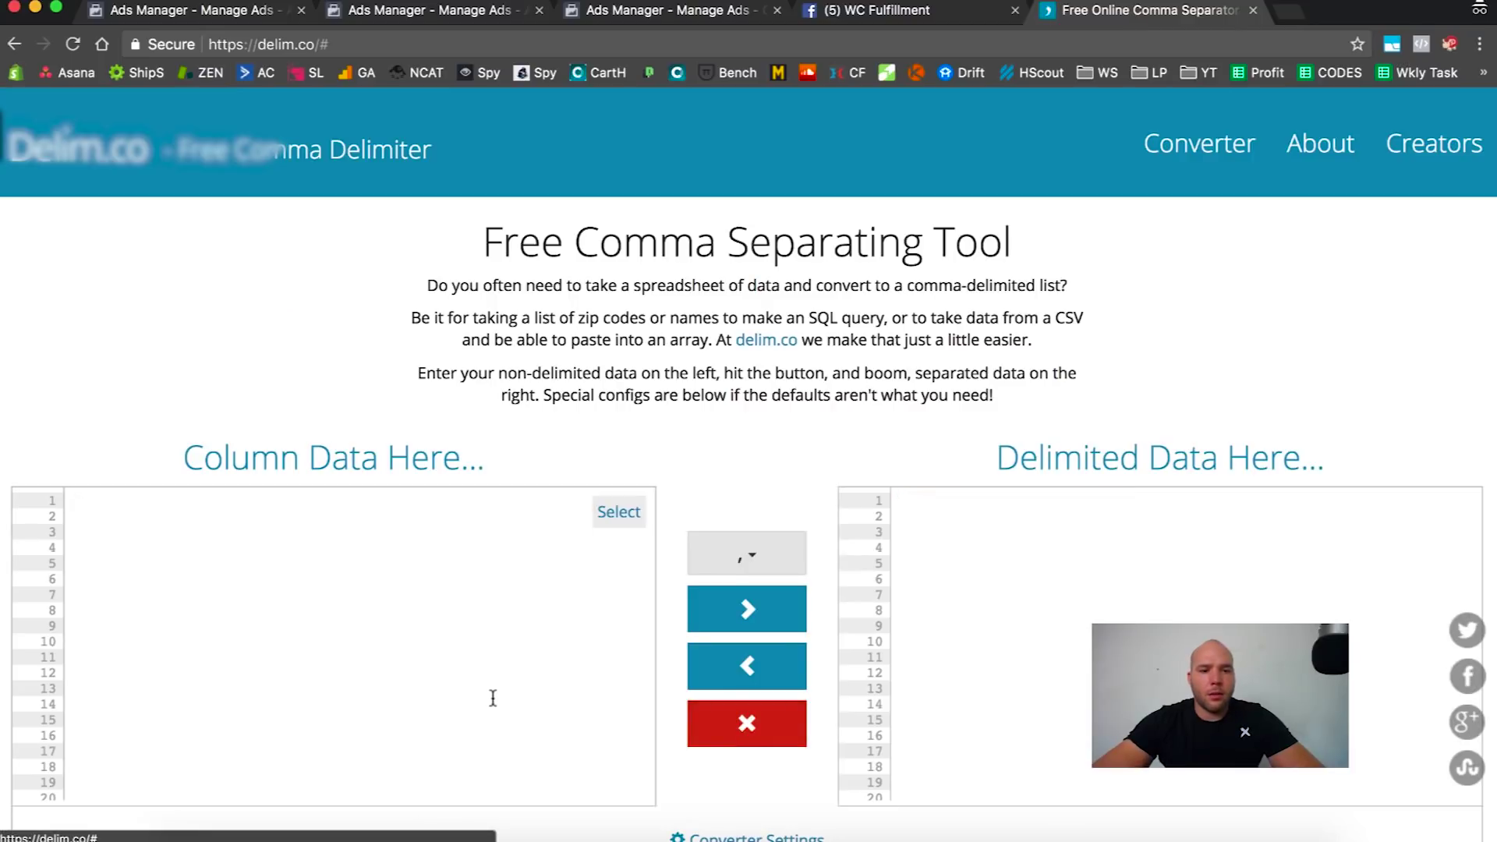
click(546, 659)
key(super+v)
click(747, 609)
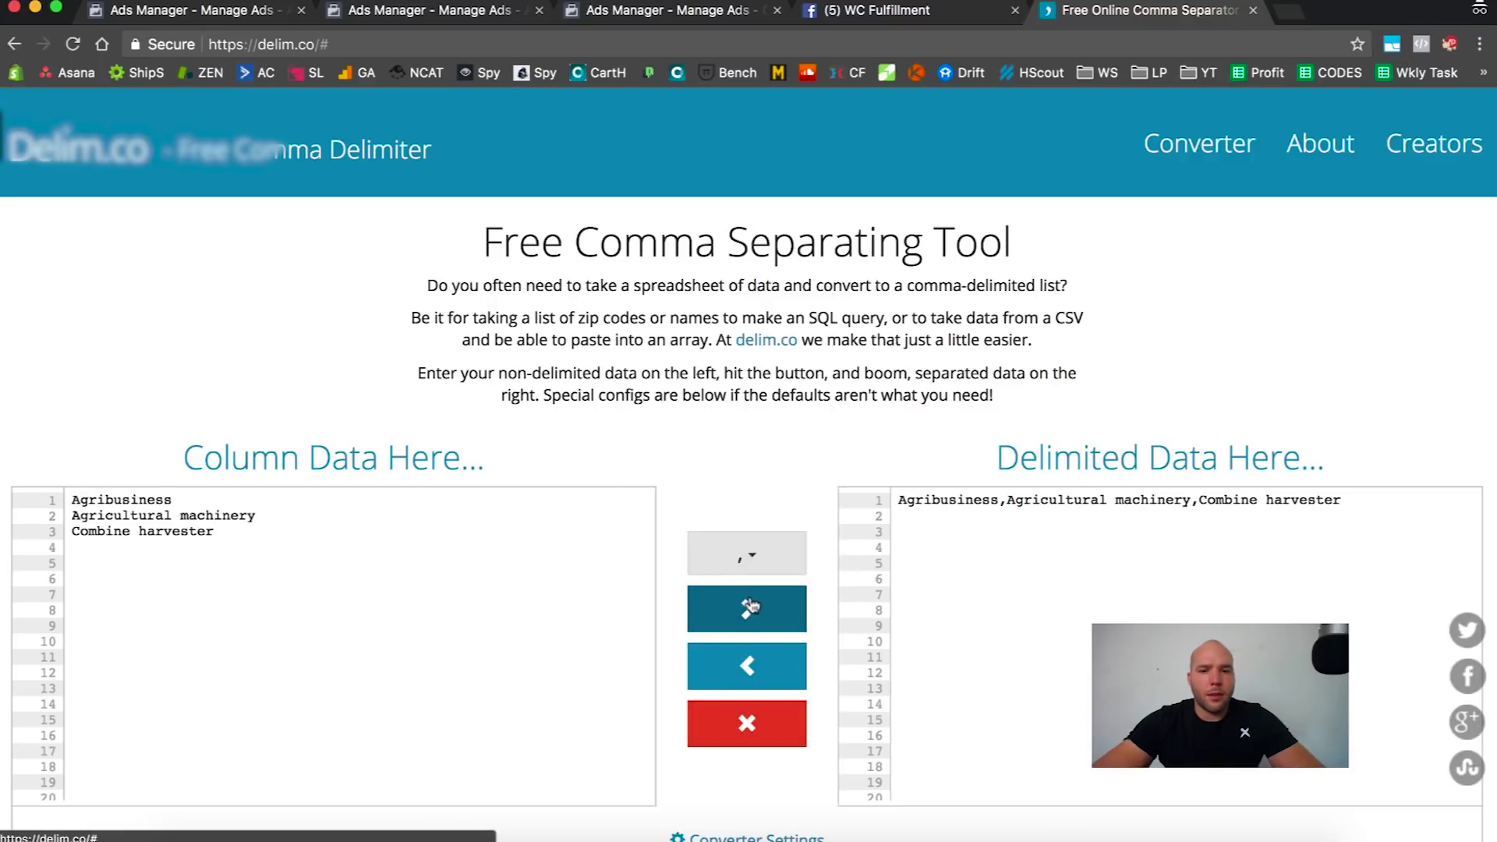
triple_click(1105, 498)
key(ctrl+Tab)
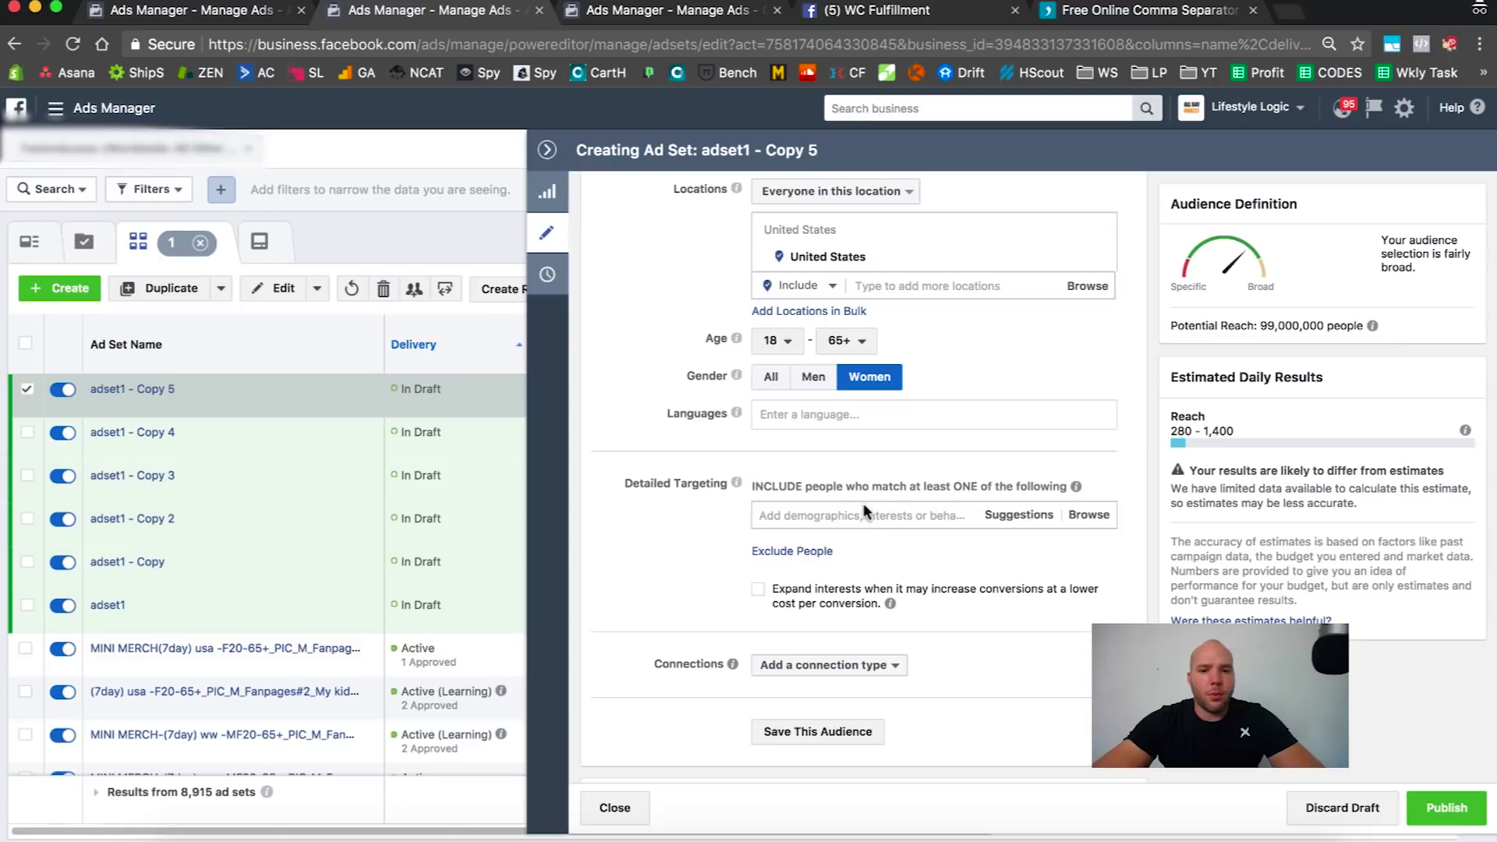
- Add the Agribusiness, Agricultural machinery and Combine harvester interests to adset1 - Copy 5's detailed targeting and close the ad set editor
click(859, 512)
key(super+v)
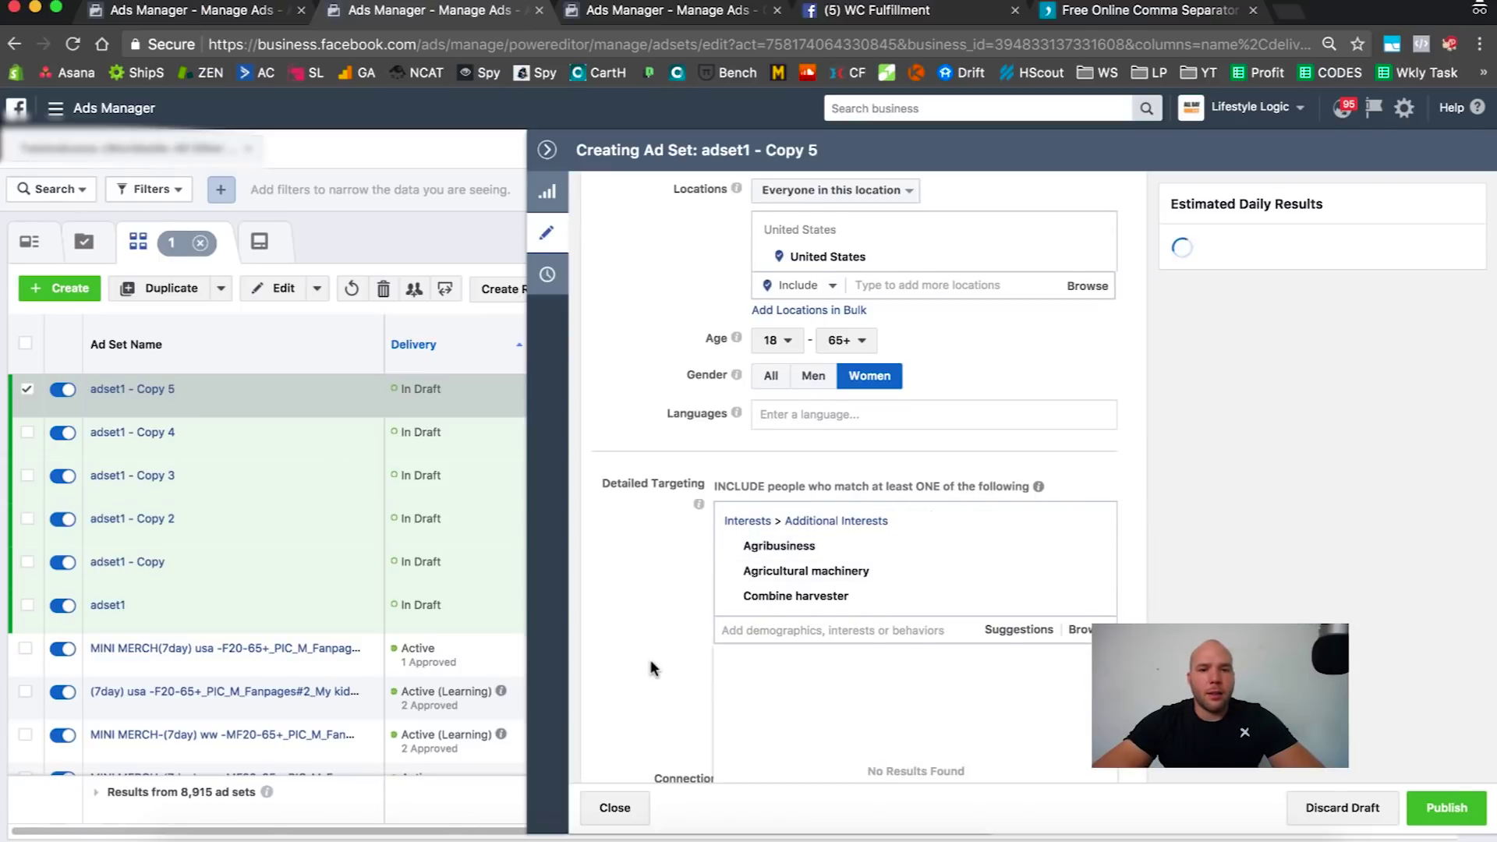
scroll(650, 659, down, 15)
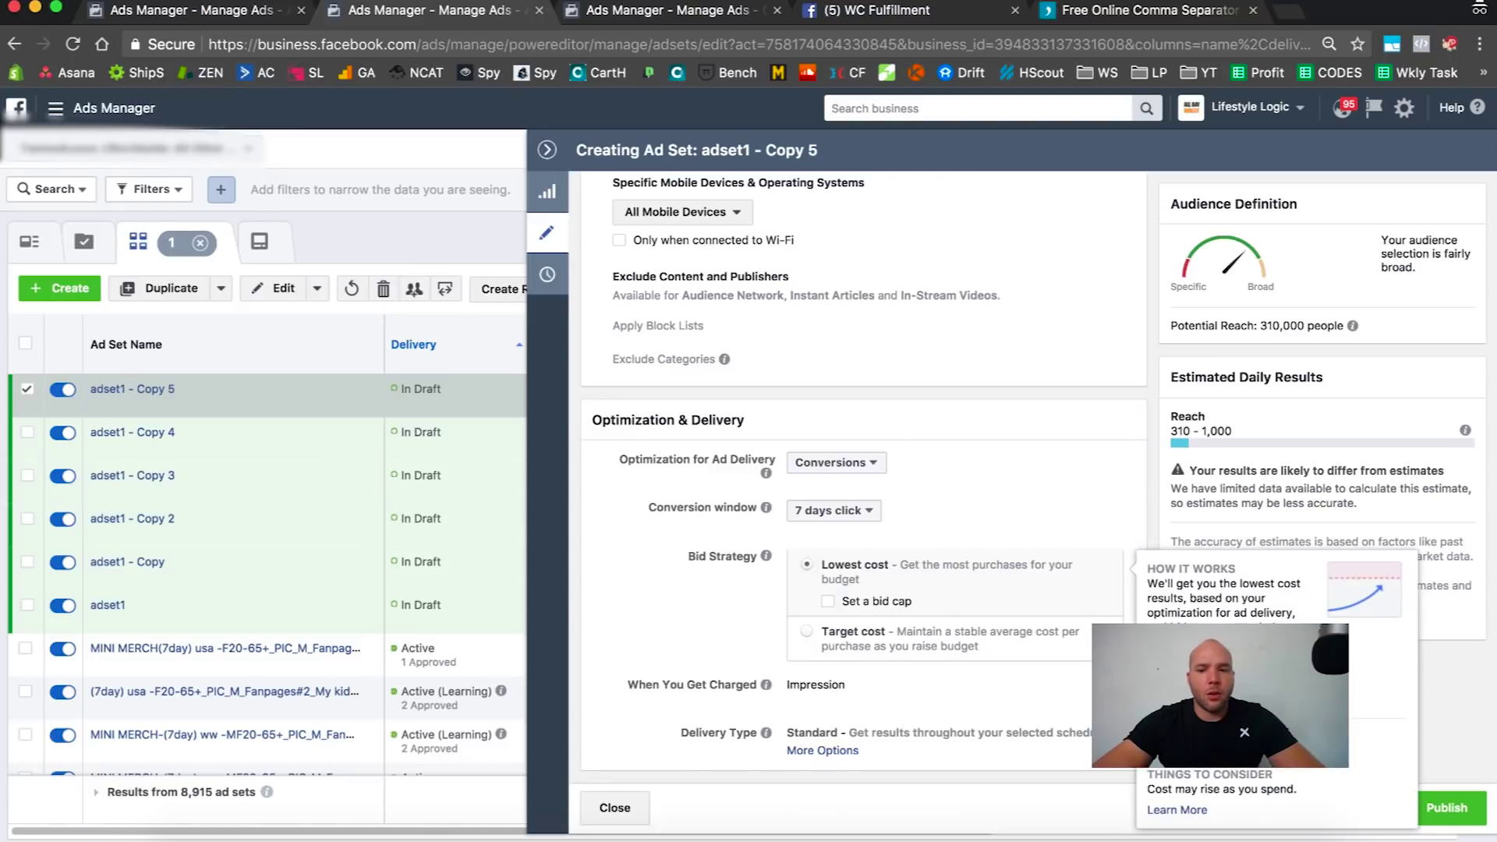
click(631, 809)
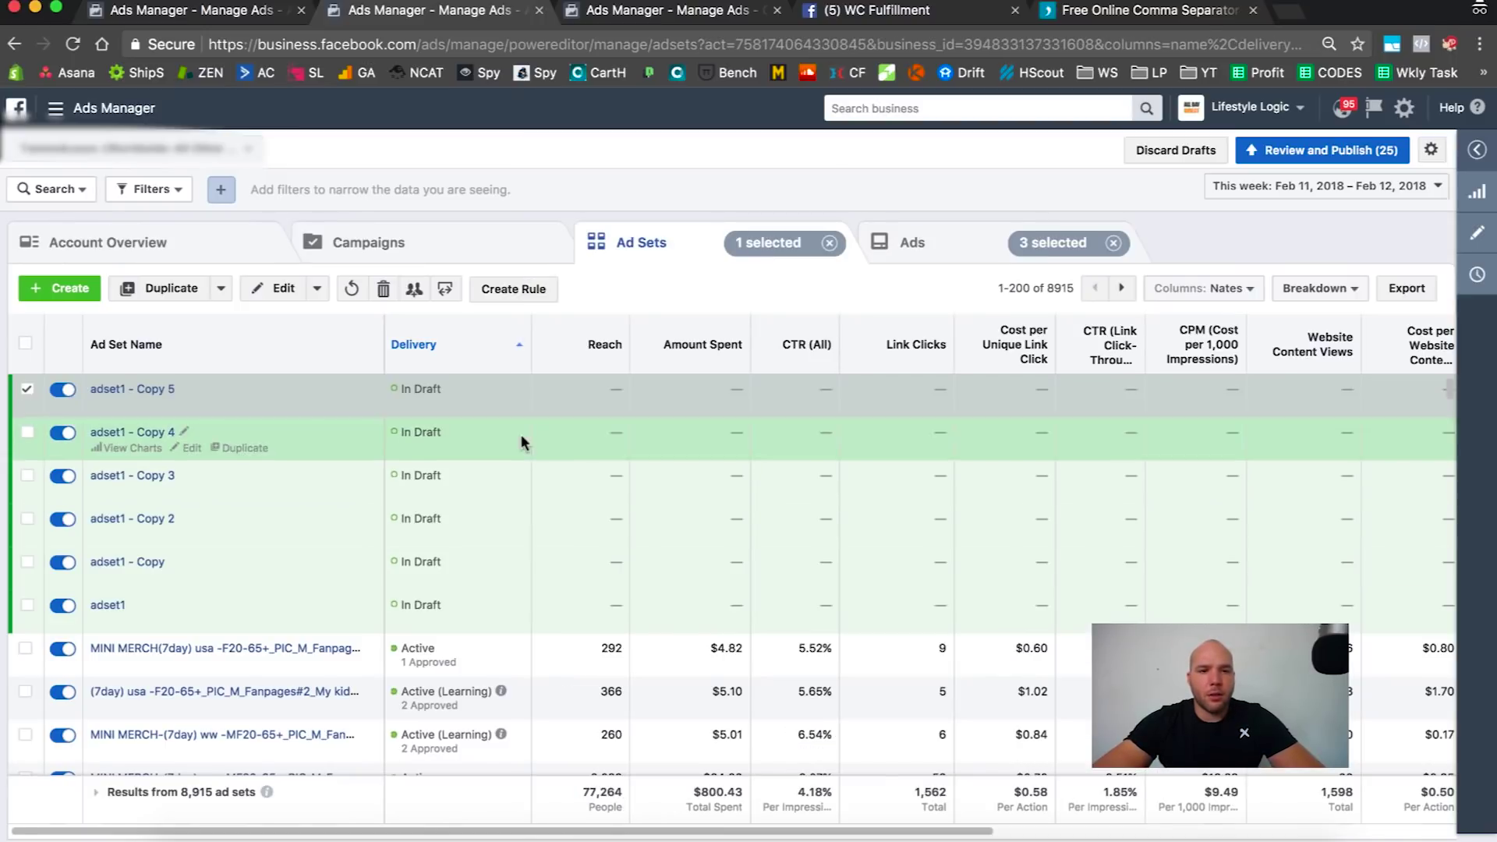
- Open the WC-FARMER-3Designs-Split campaign's ads through adset1 - Copy 5 and deselect the three selected ads
click(434, 248)
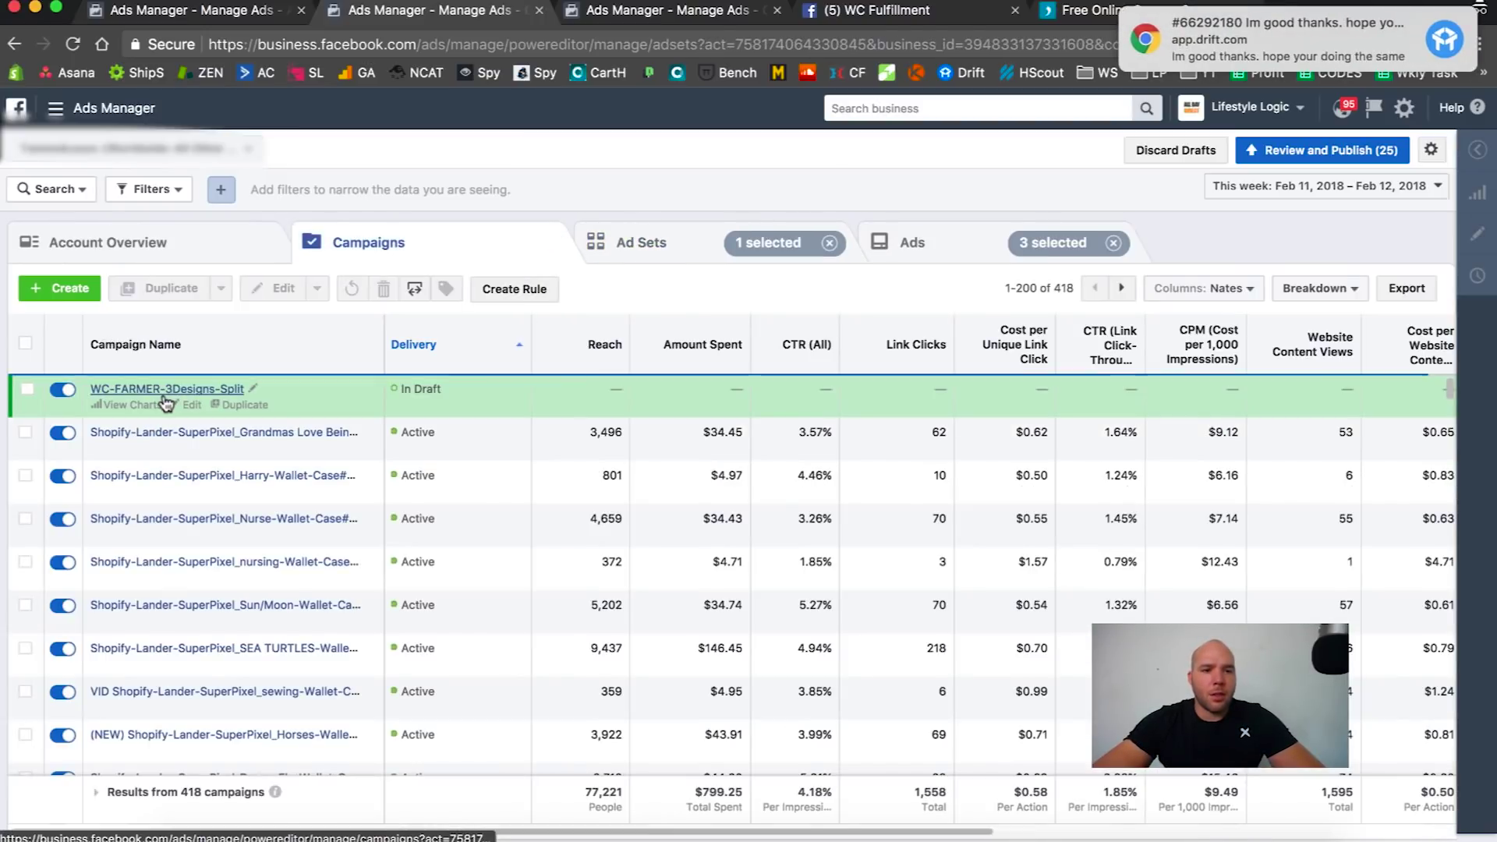
click(166, 390)
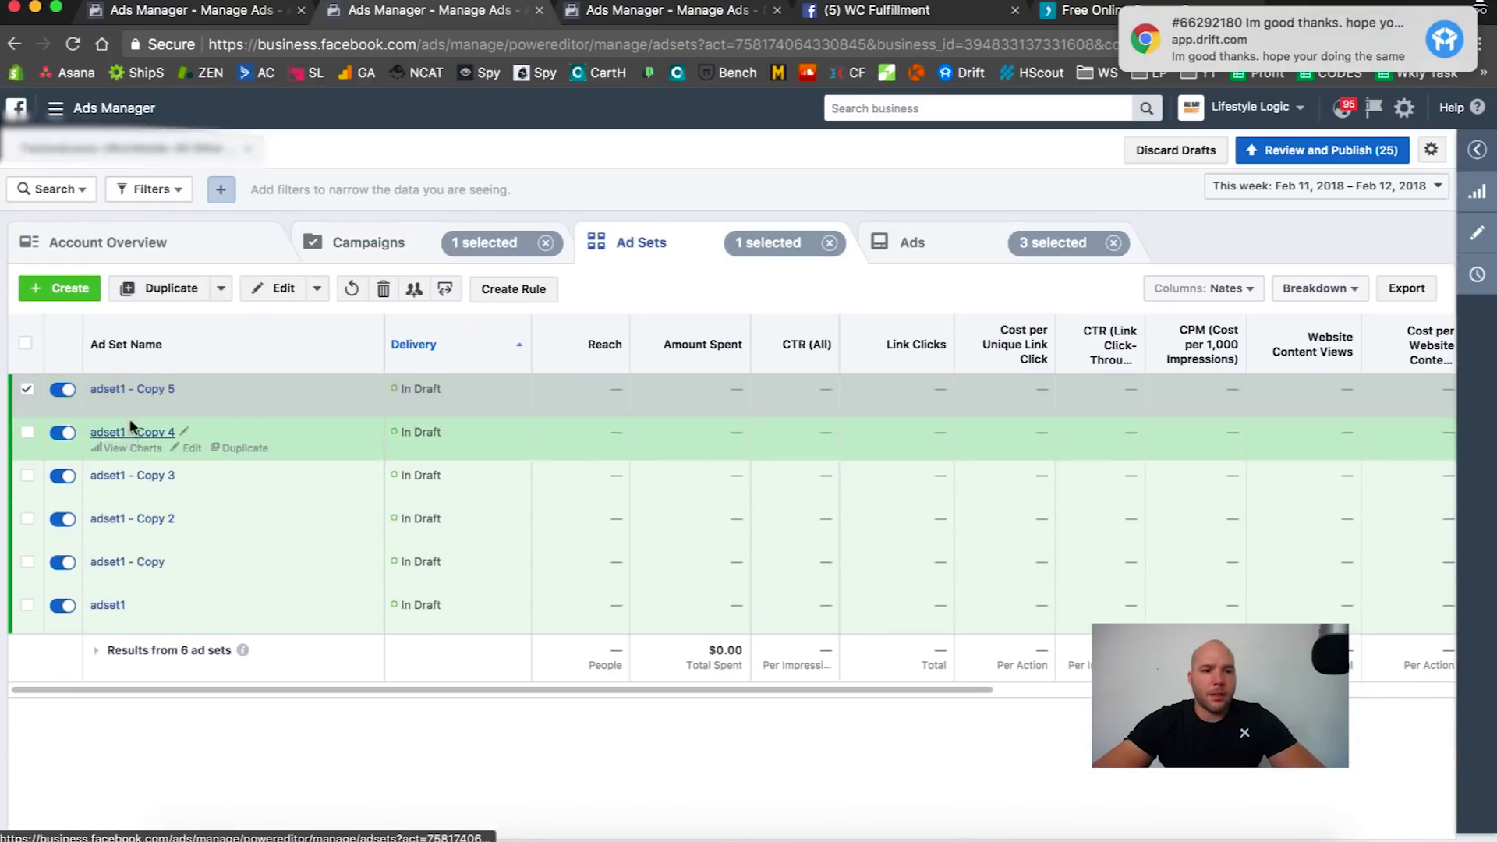
click(138, 387)
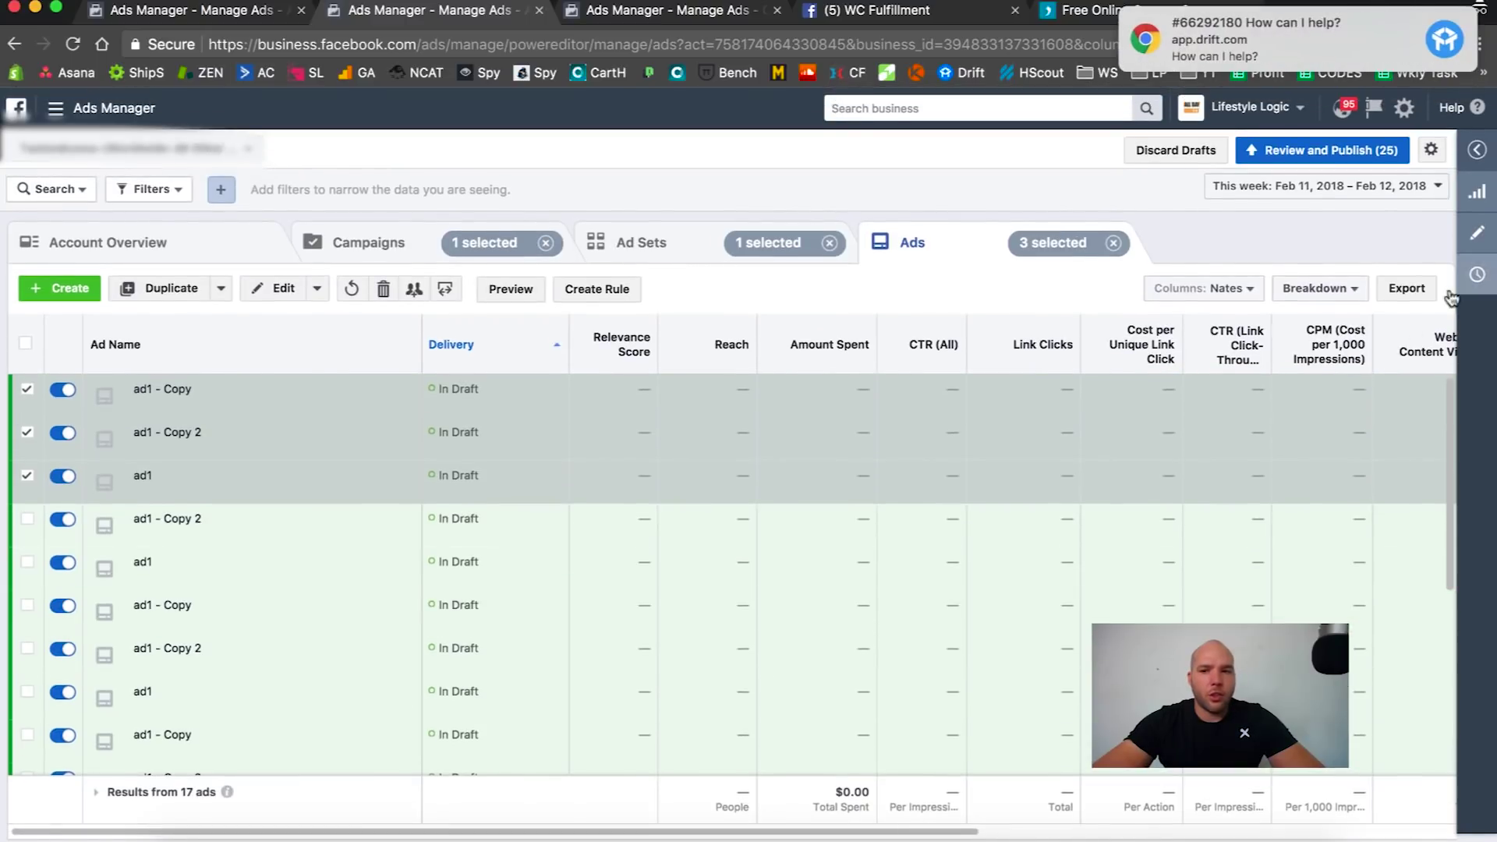
scroll(328, 406, up, 1)
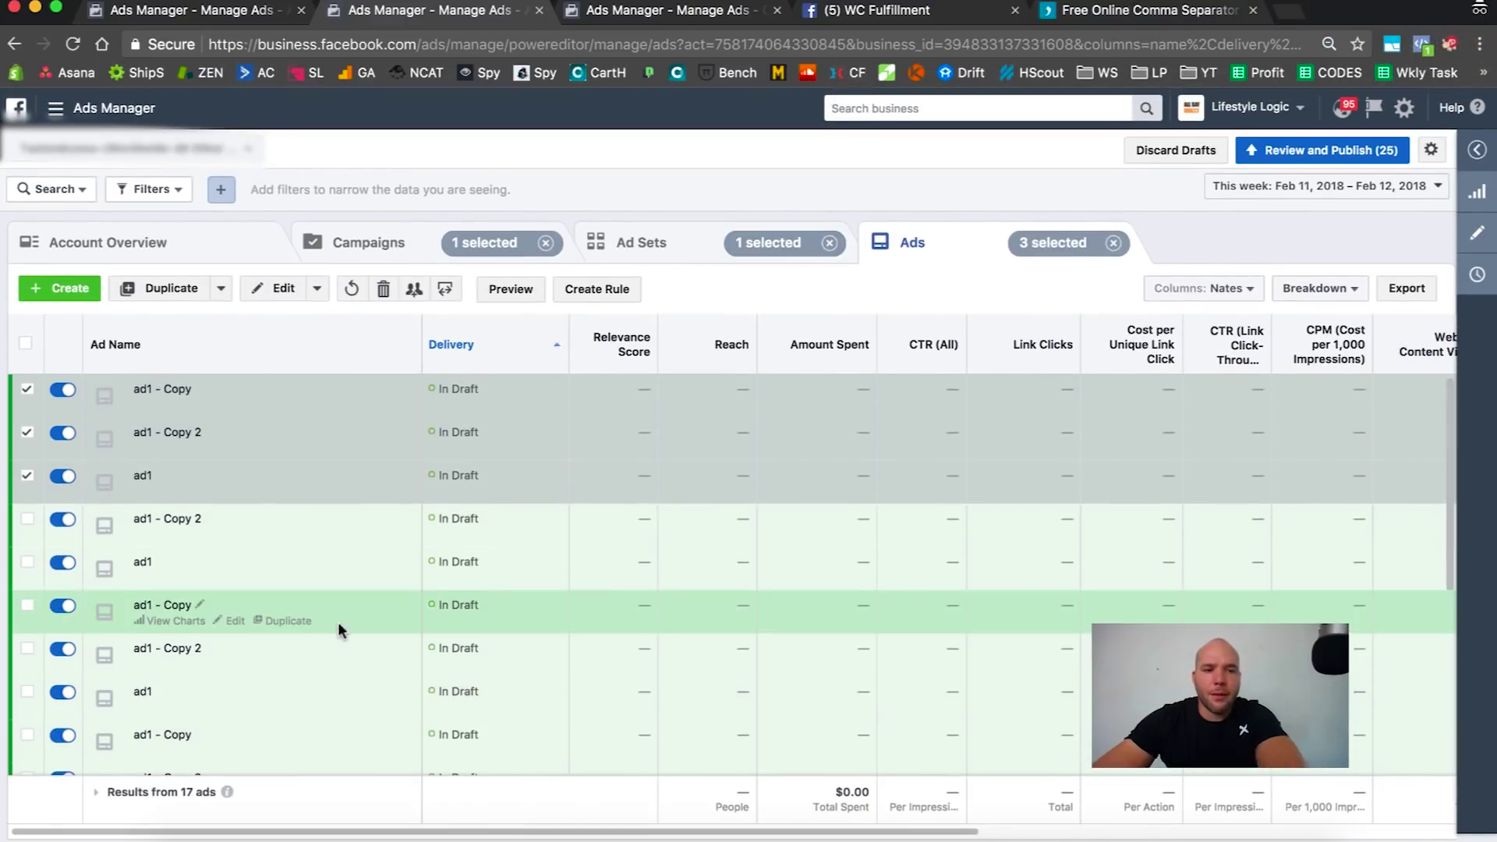
click(26, 389)
click(27, 434)
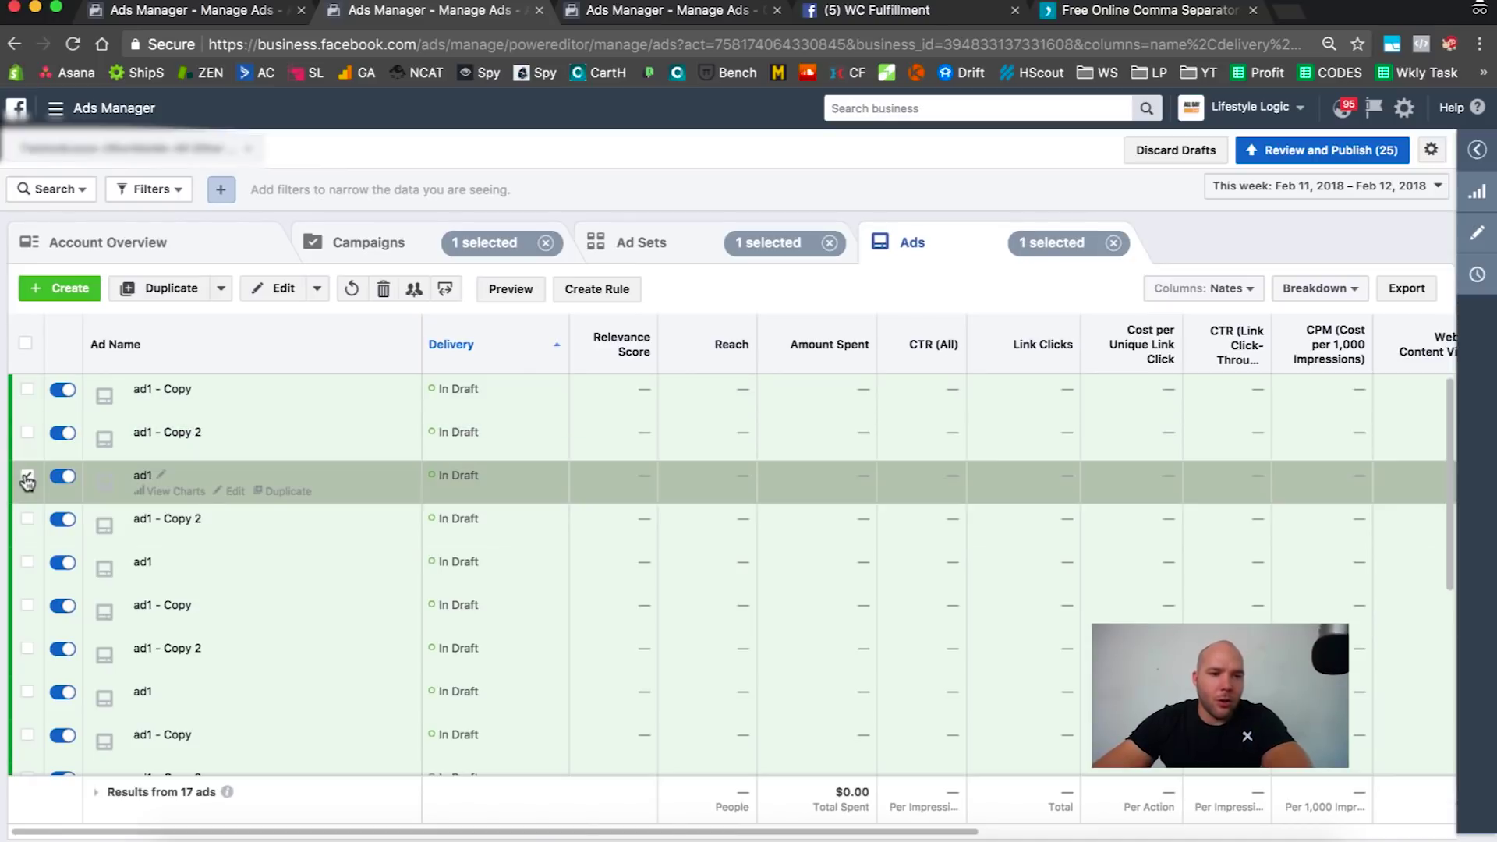
click(26, 475)
- Customize the ads table columns to include Ad Set Name and bring that column into view
click(1201, 288)
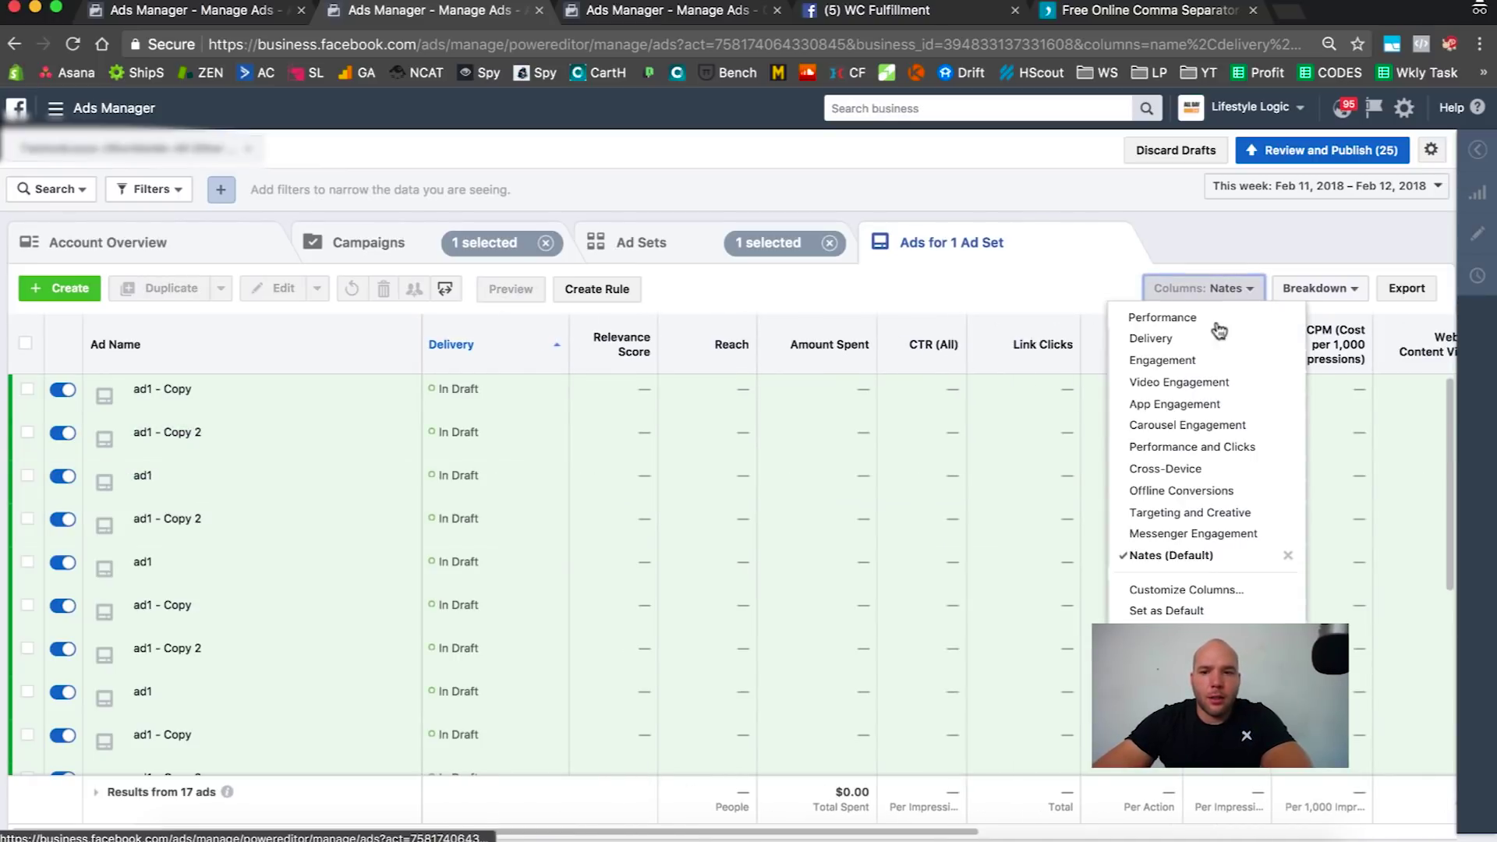
click(1183, 595)
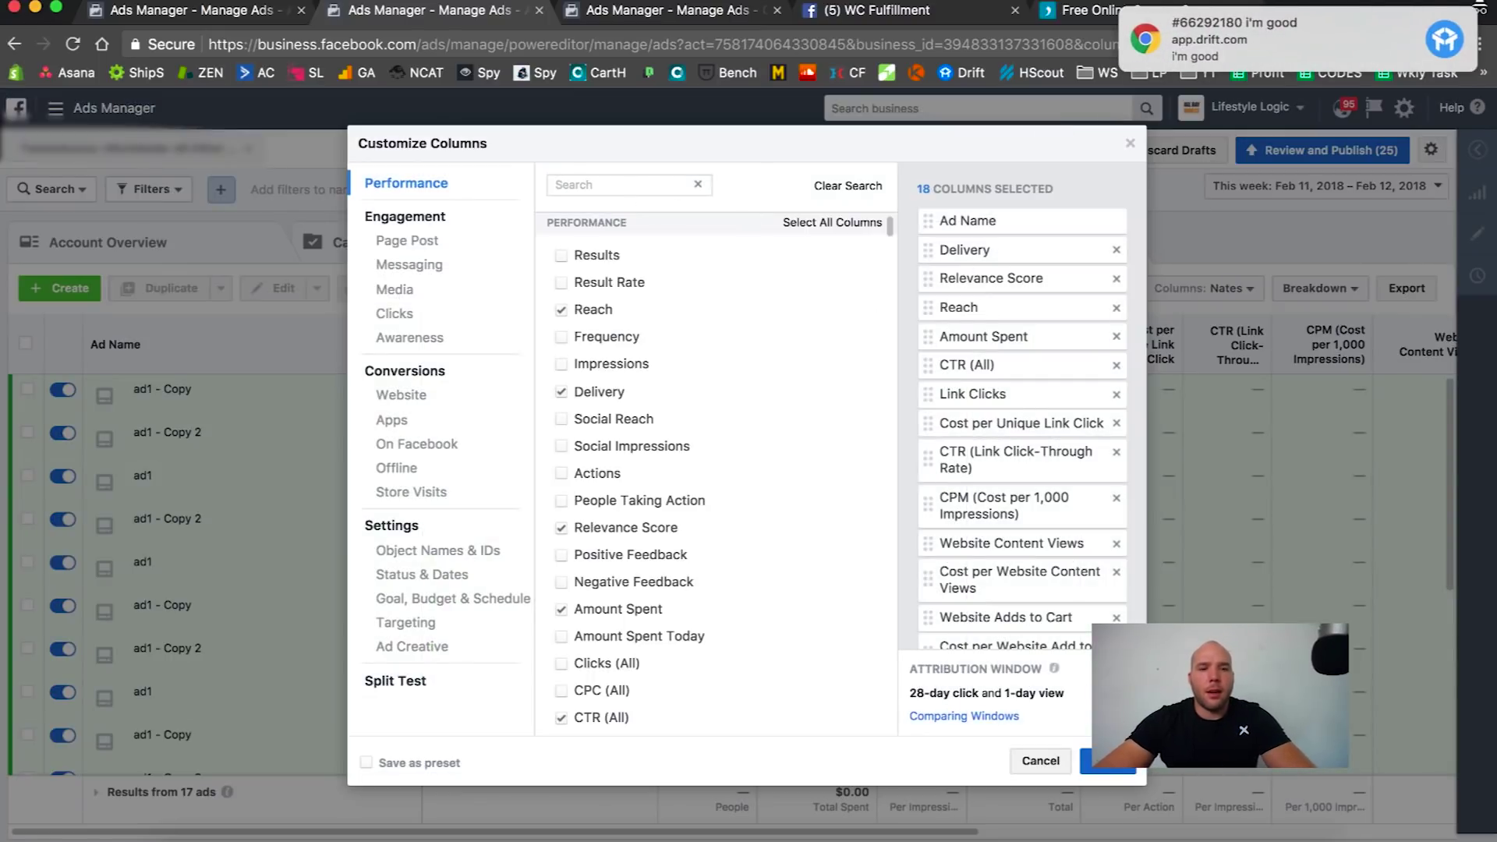
text(name)
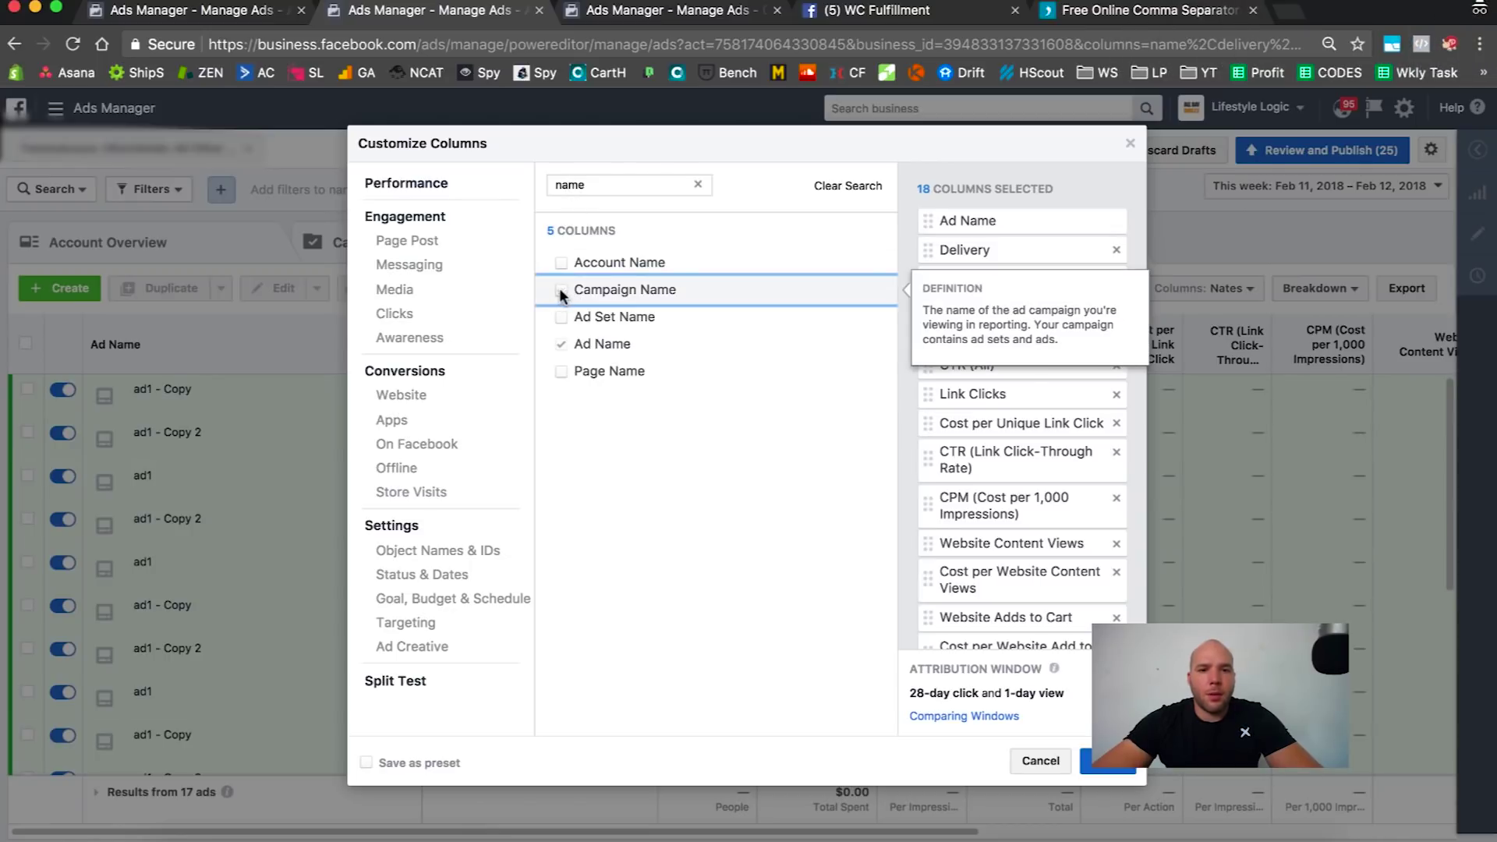
click(560, 316)
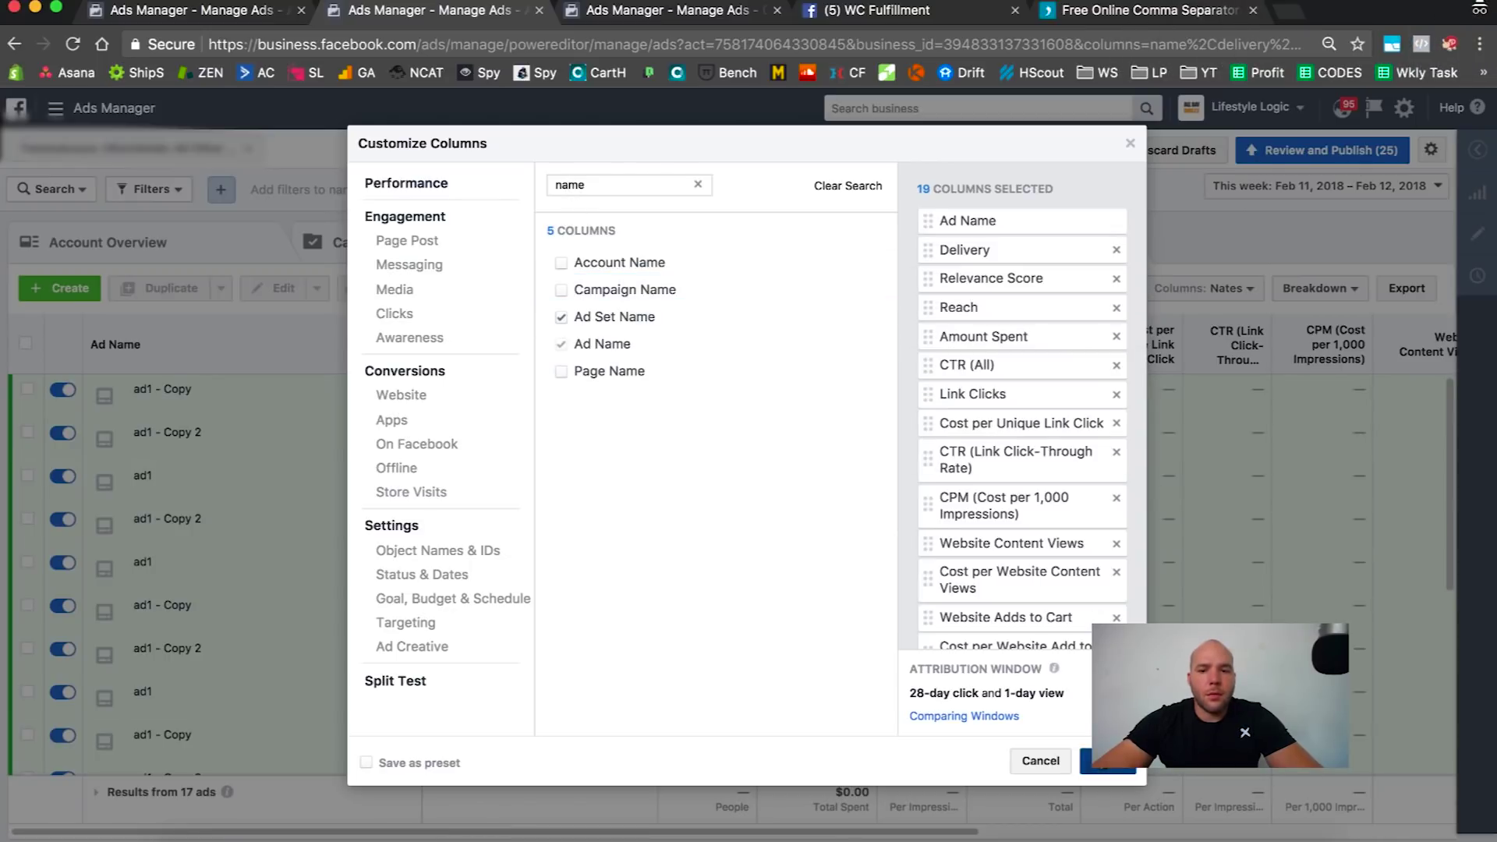
click(1108, 760)
scroll(780, 585, right, 10)
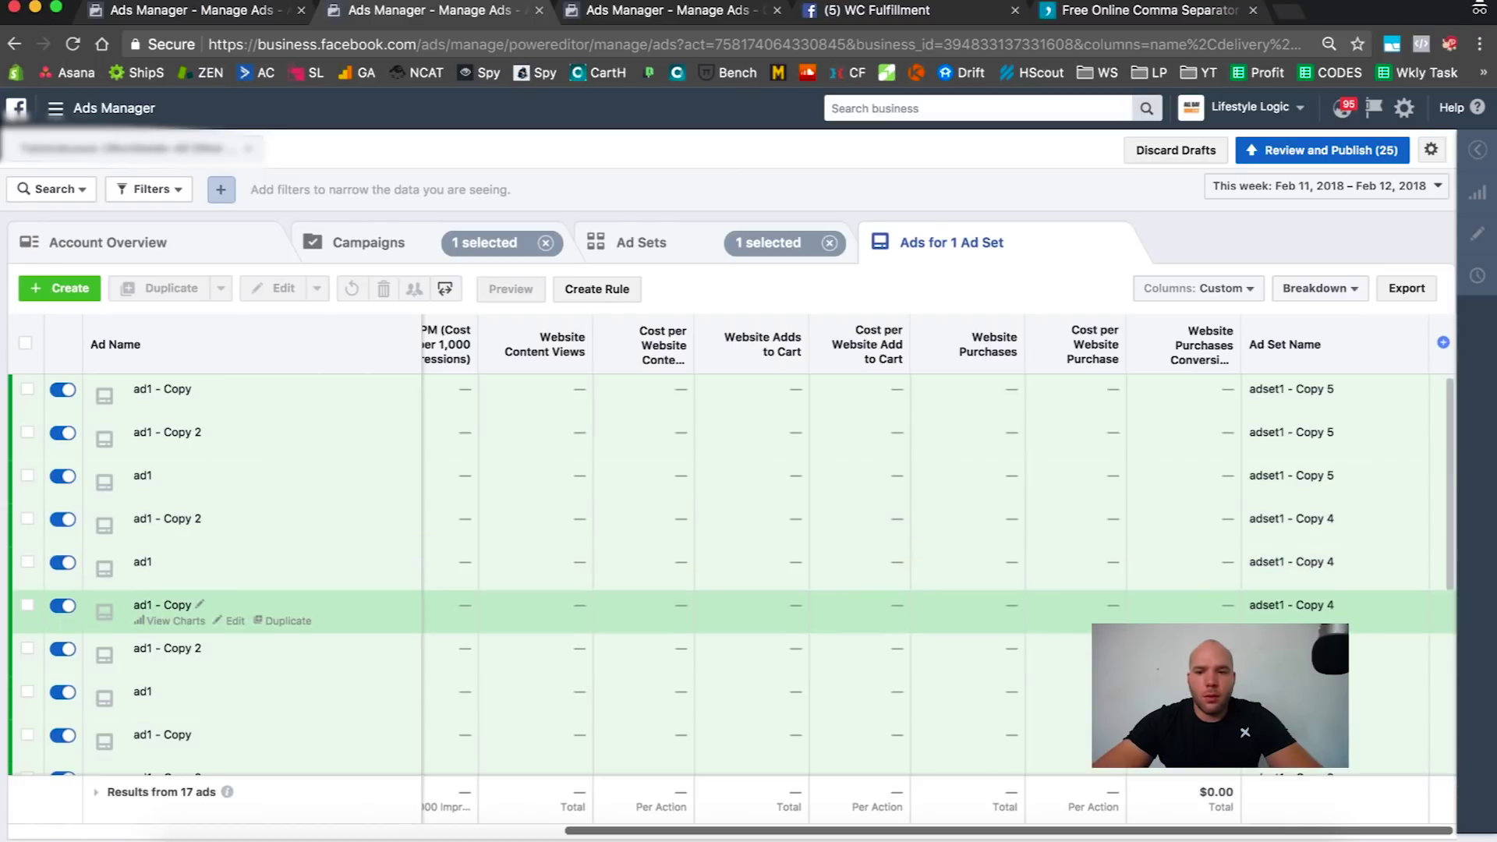
- Check which ad set each draft ad belongs to and look at the details of adset1's ads, ad1 - Copy 2 and ad1 - Copy
scroll(1340, 610, down, 5)
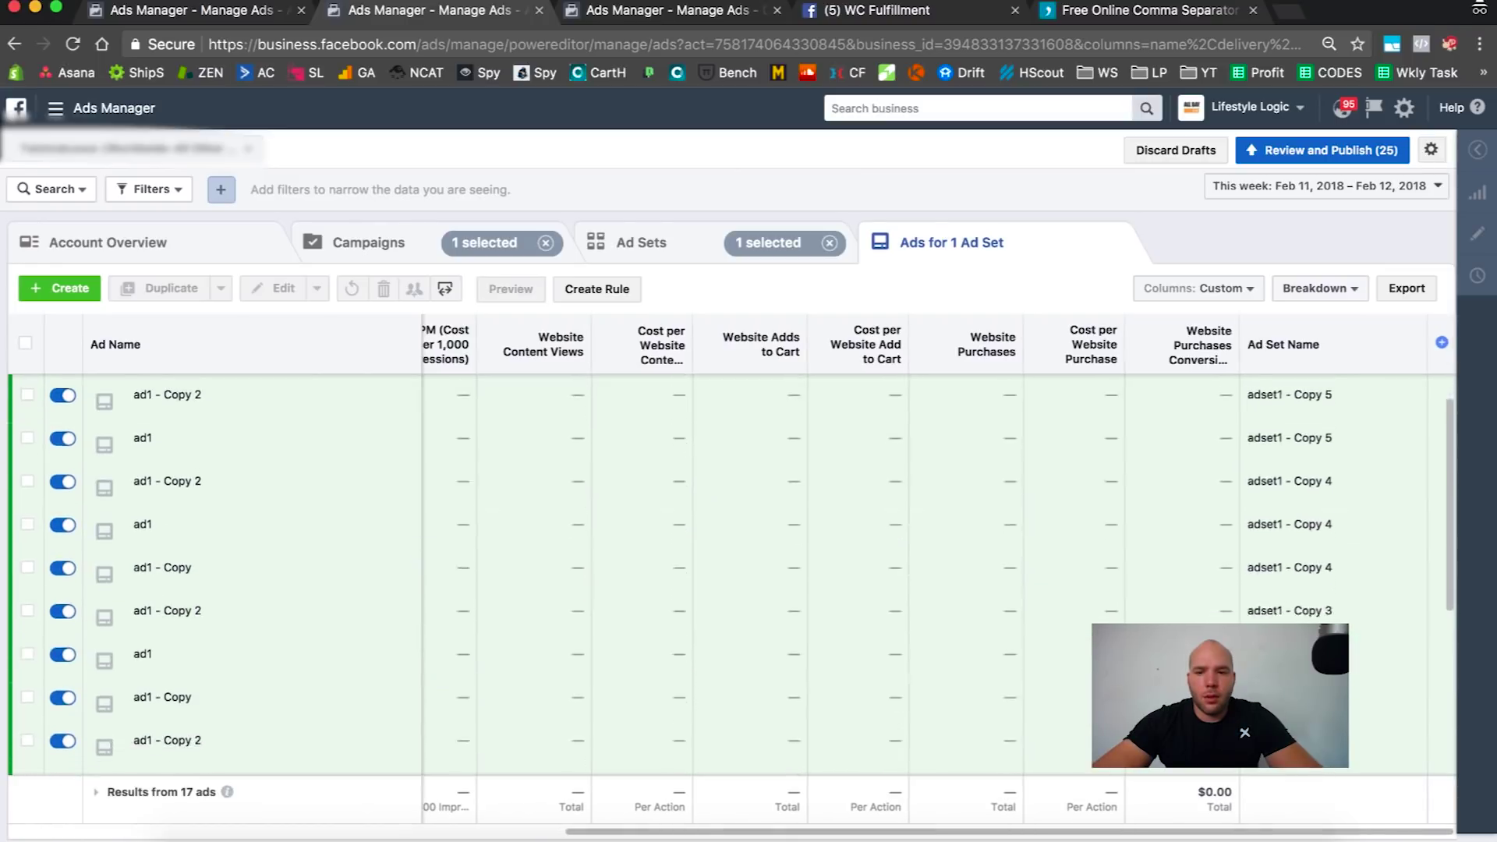
scroll(1340, 602, down, 4)
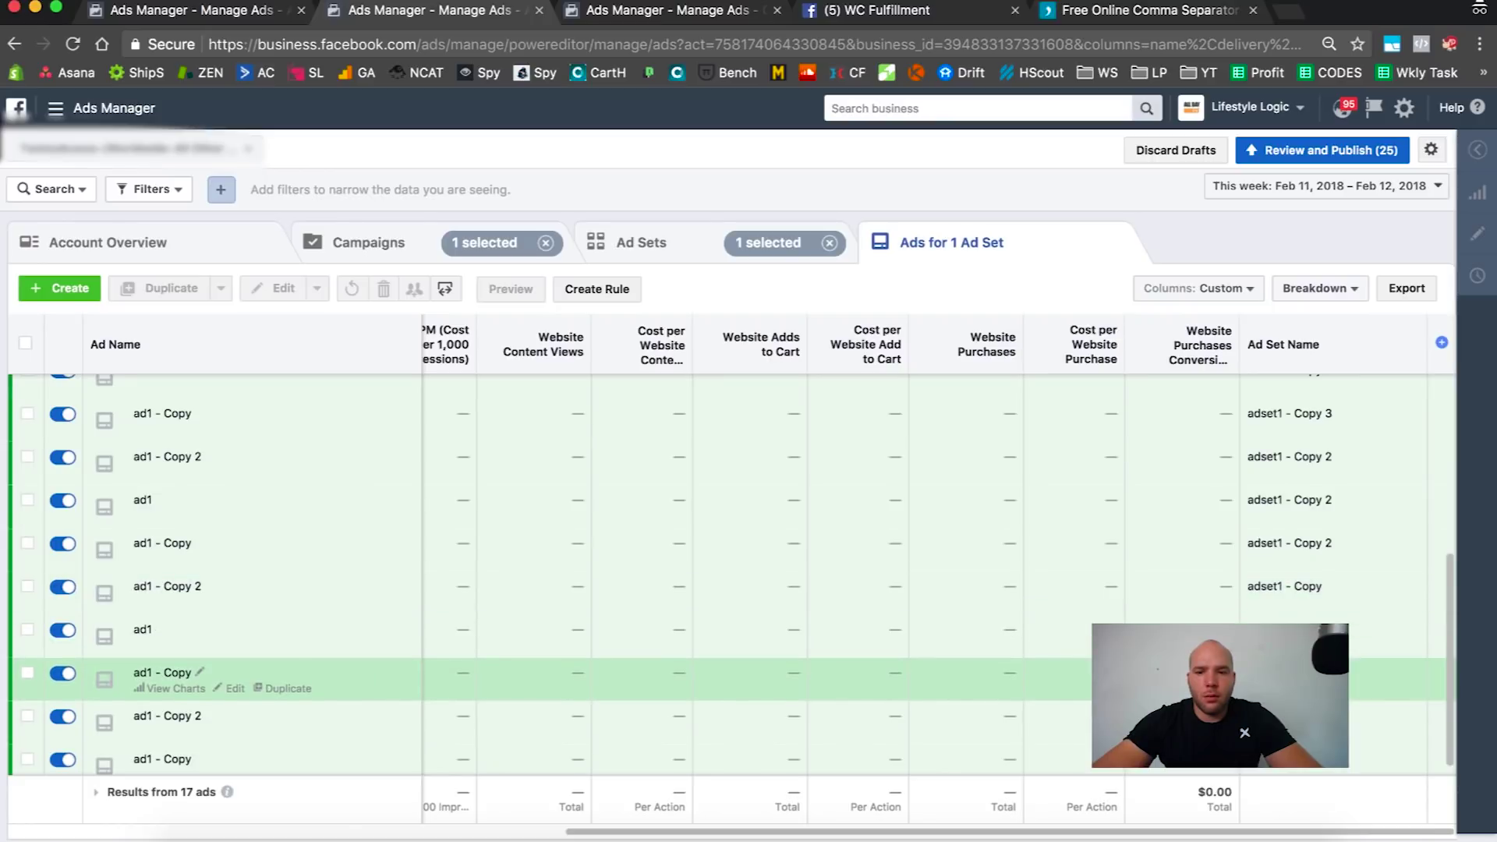
scroll(1340, 602, down, 1)
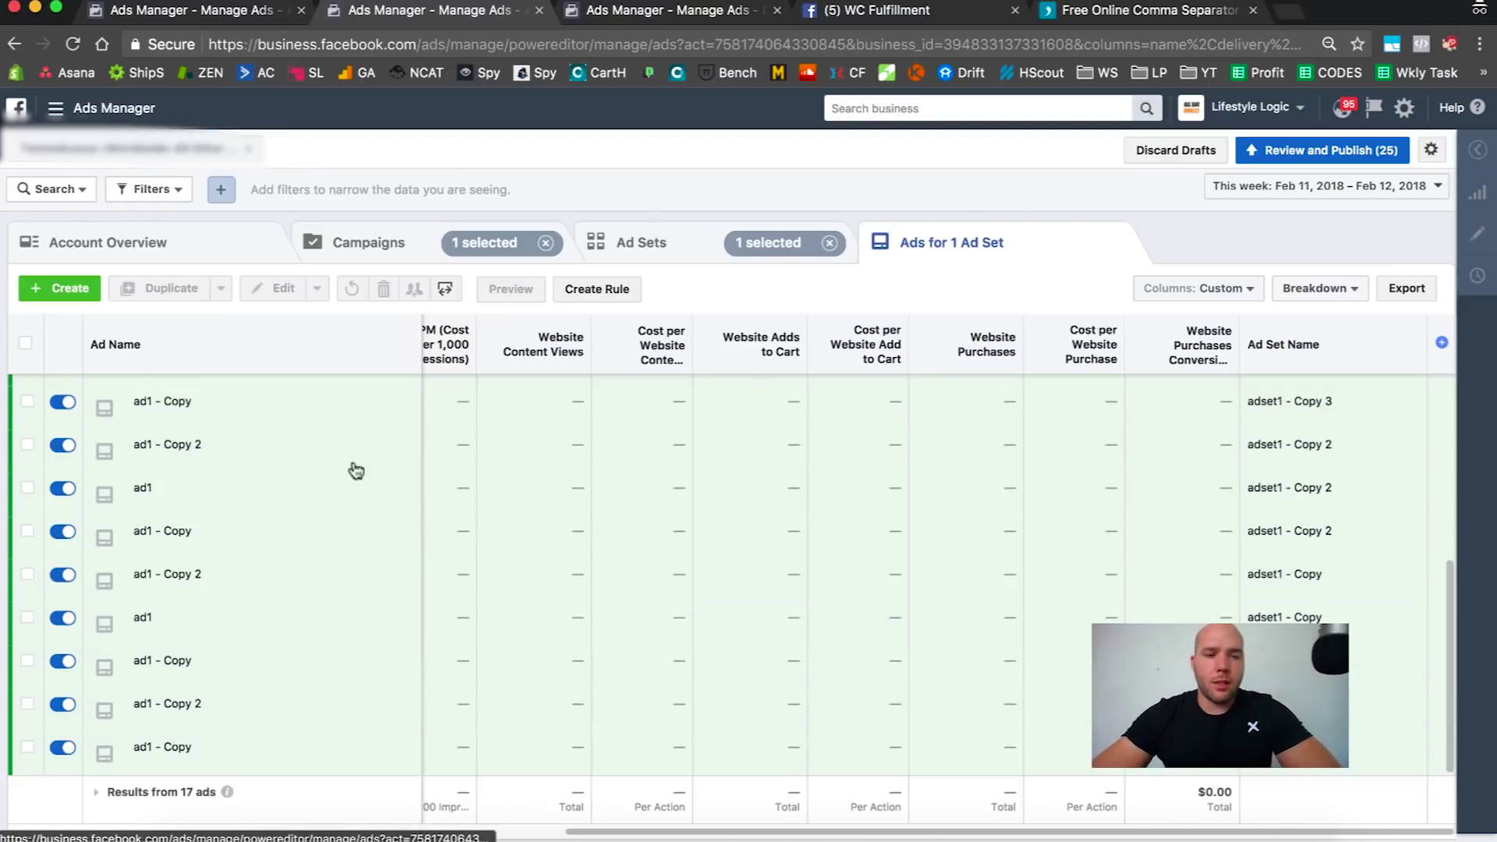
click(27, 706)
click(28, 748)
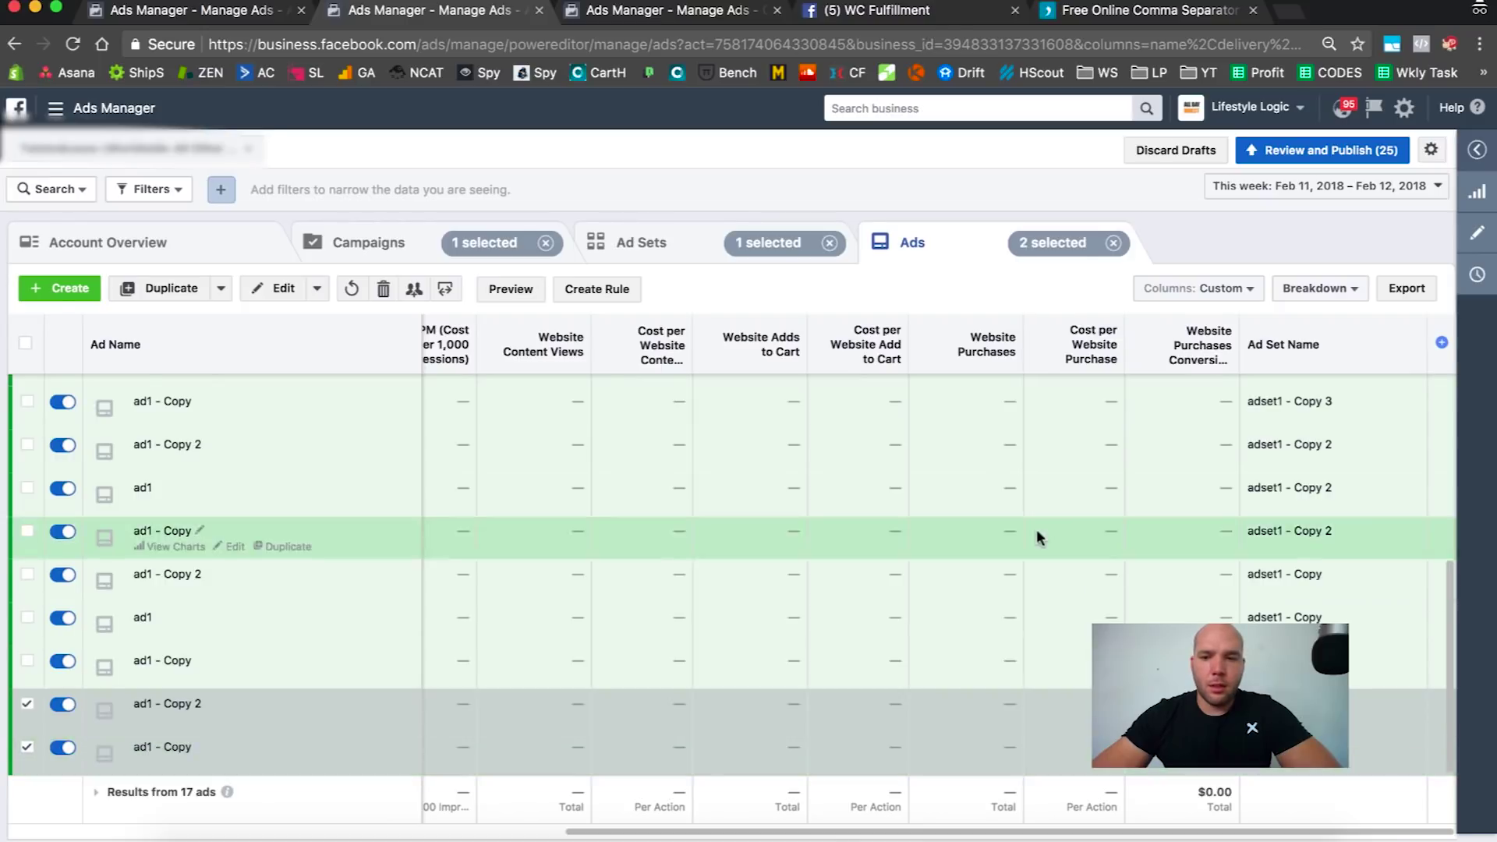
click(1478, 233)
click(1090, 388)
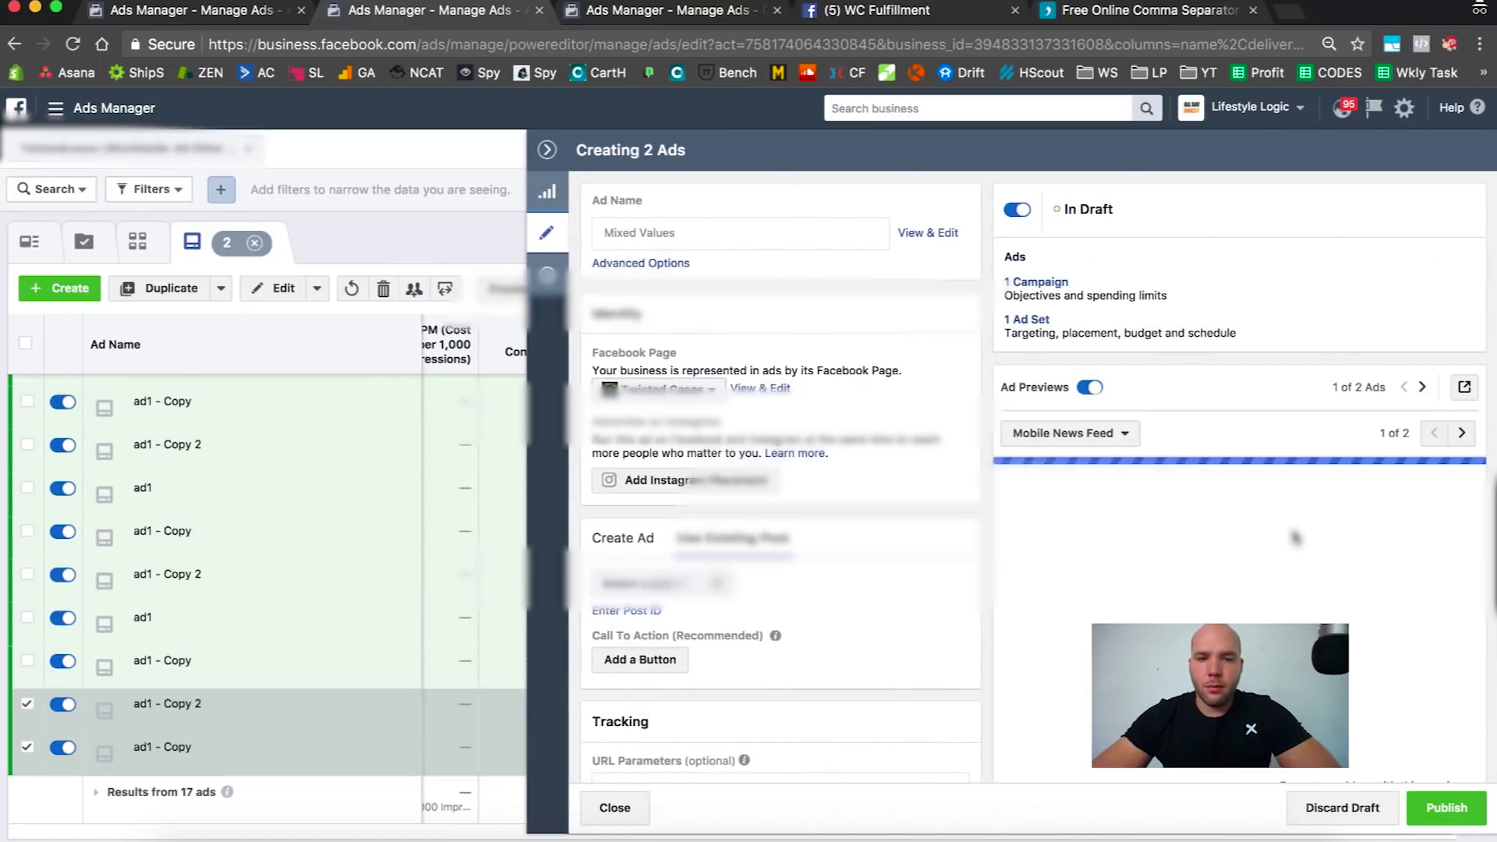
scroll(1293, 538, down, 2)
click(547, 151)
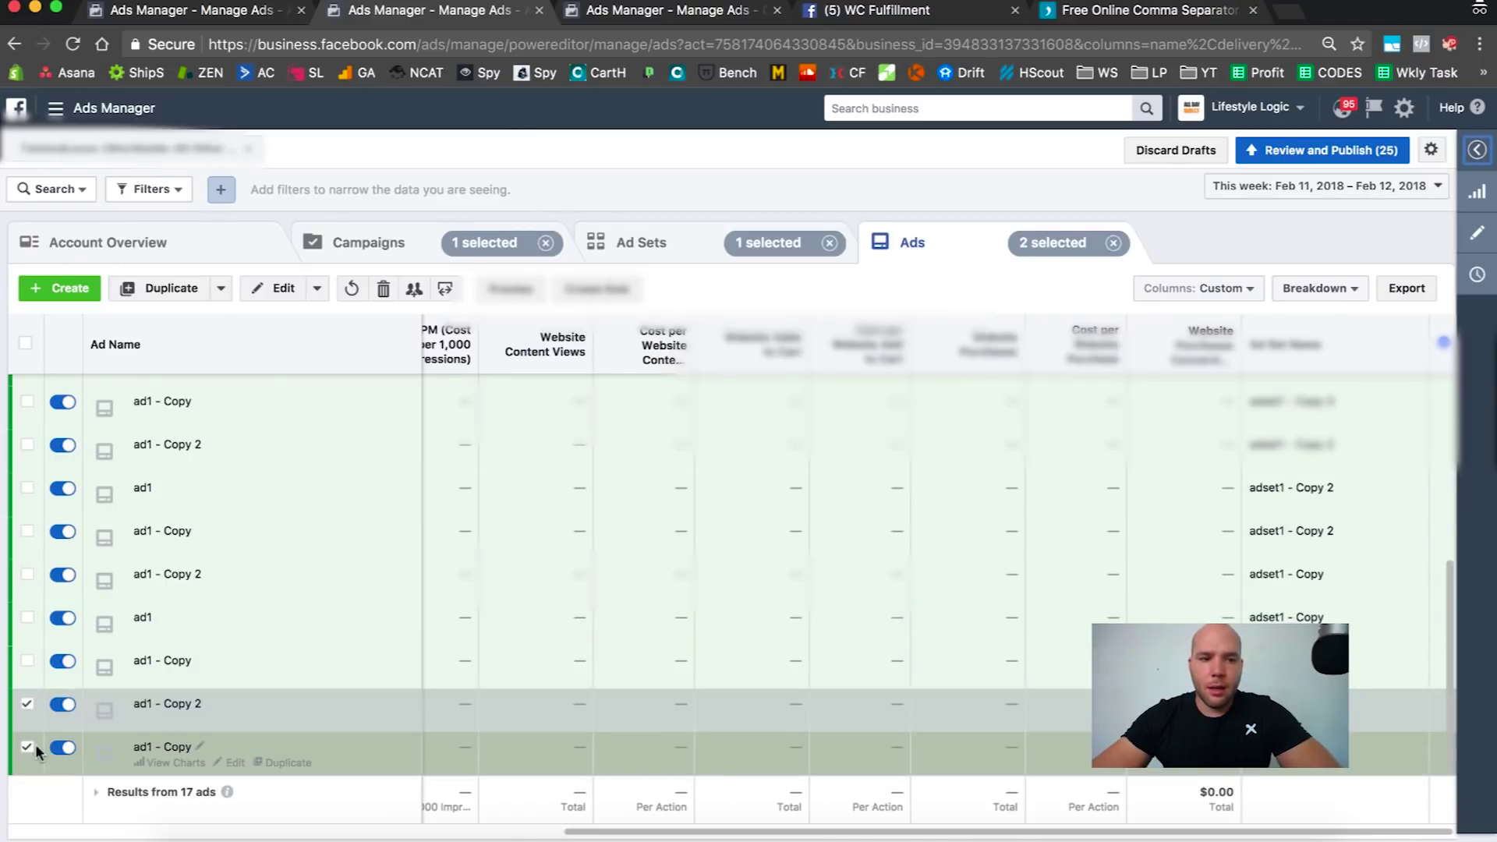
- Duplicate only adset1's ad1 - Copy, making one copy in the same ad set of WC-FARMER-3Designs-Split
click(26, 705)
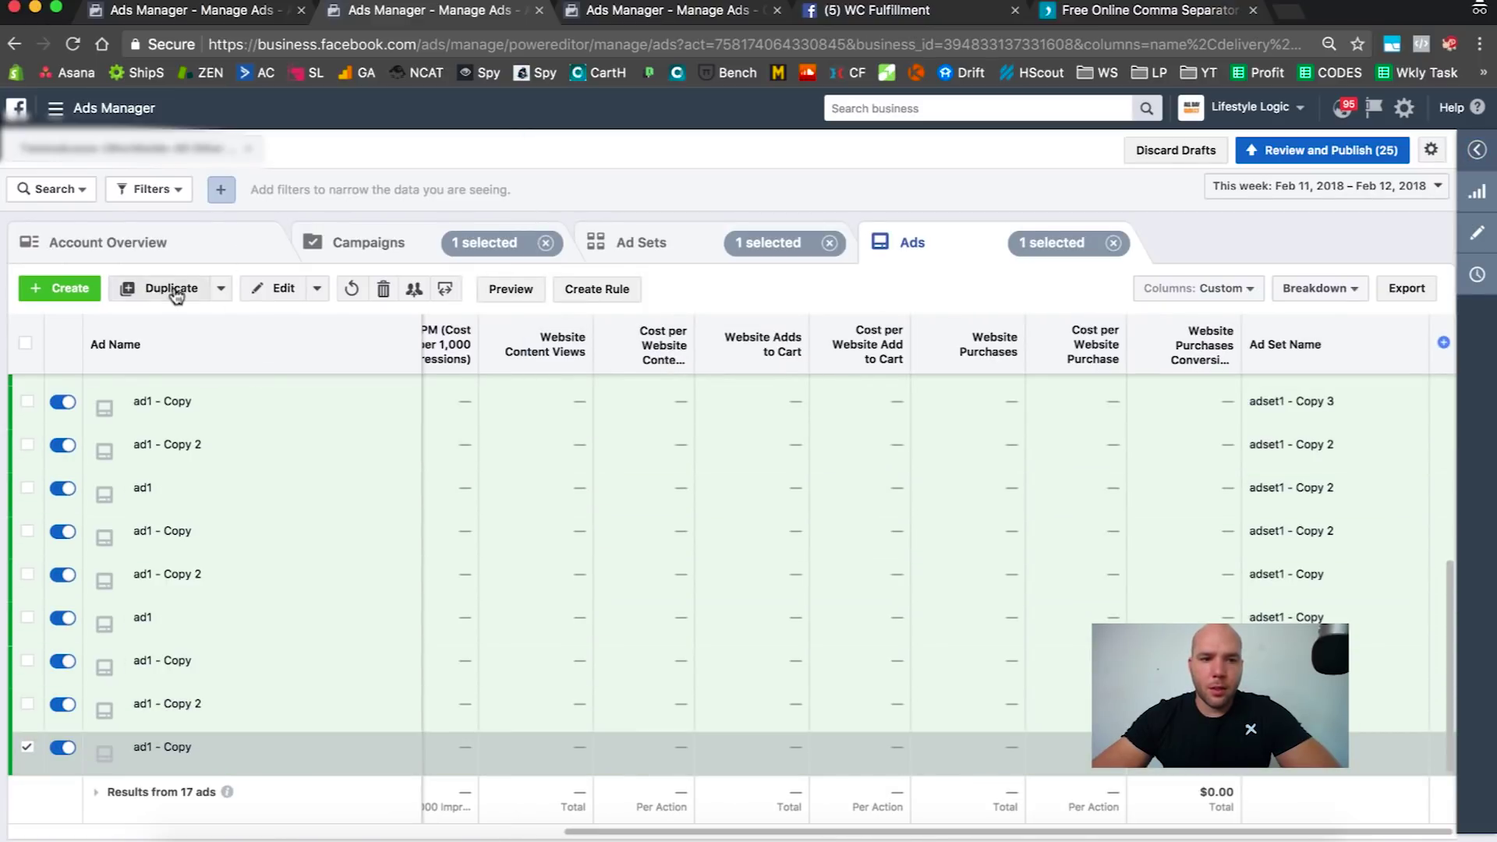
click(173, 288)
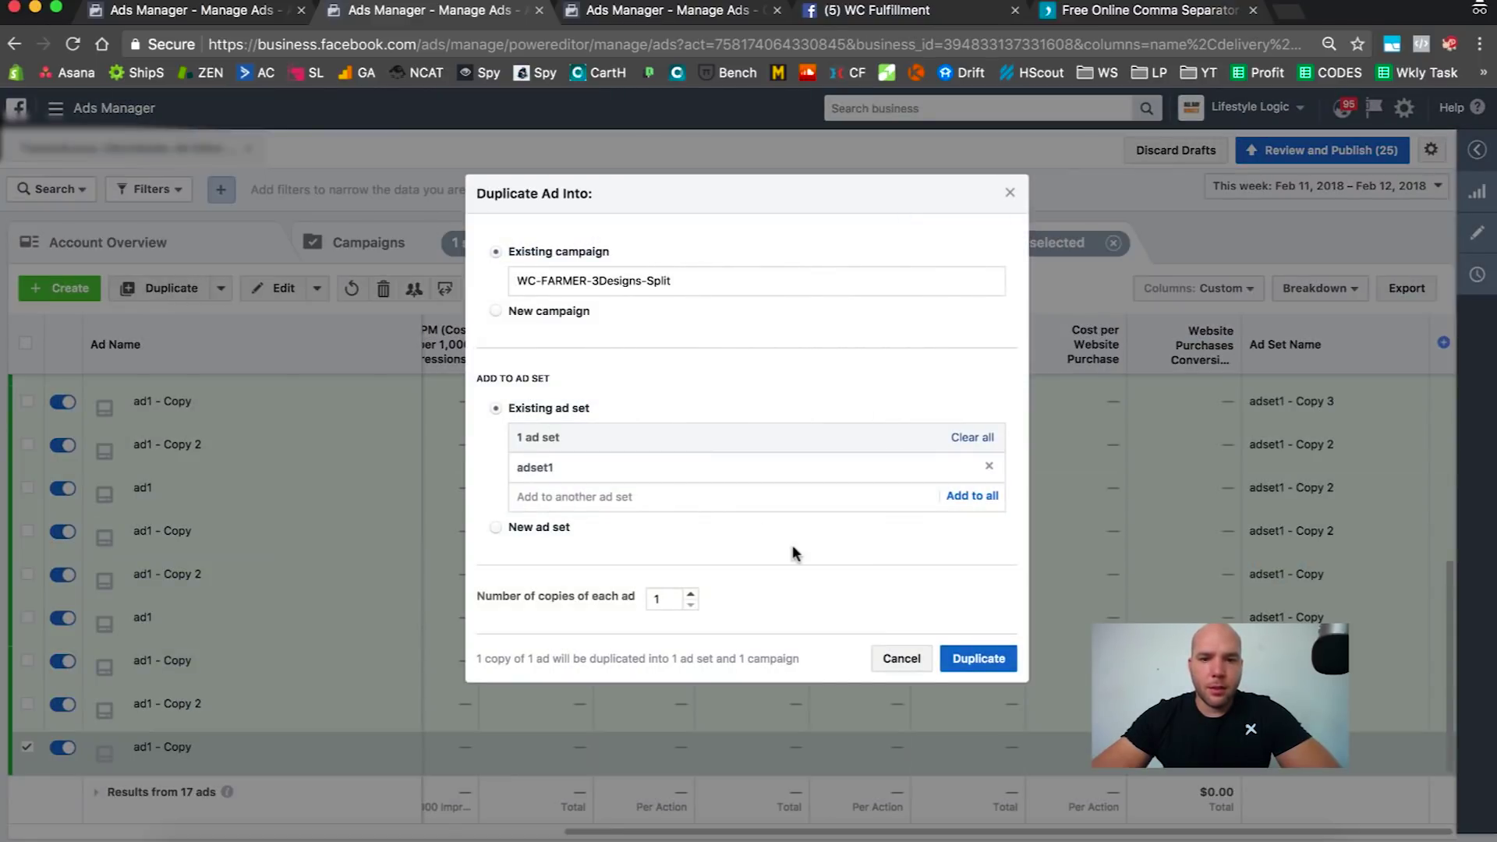
click(988, 661)
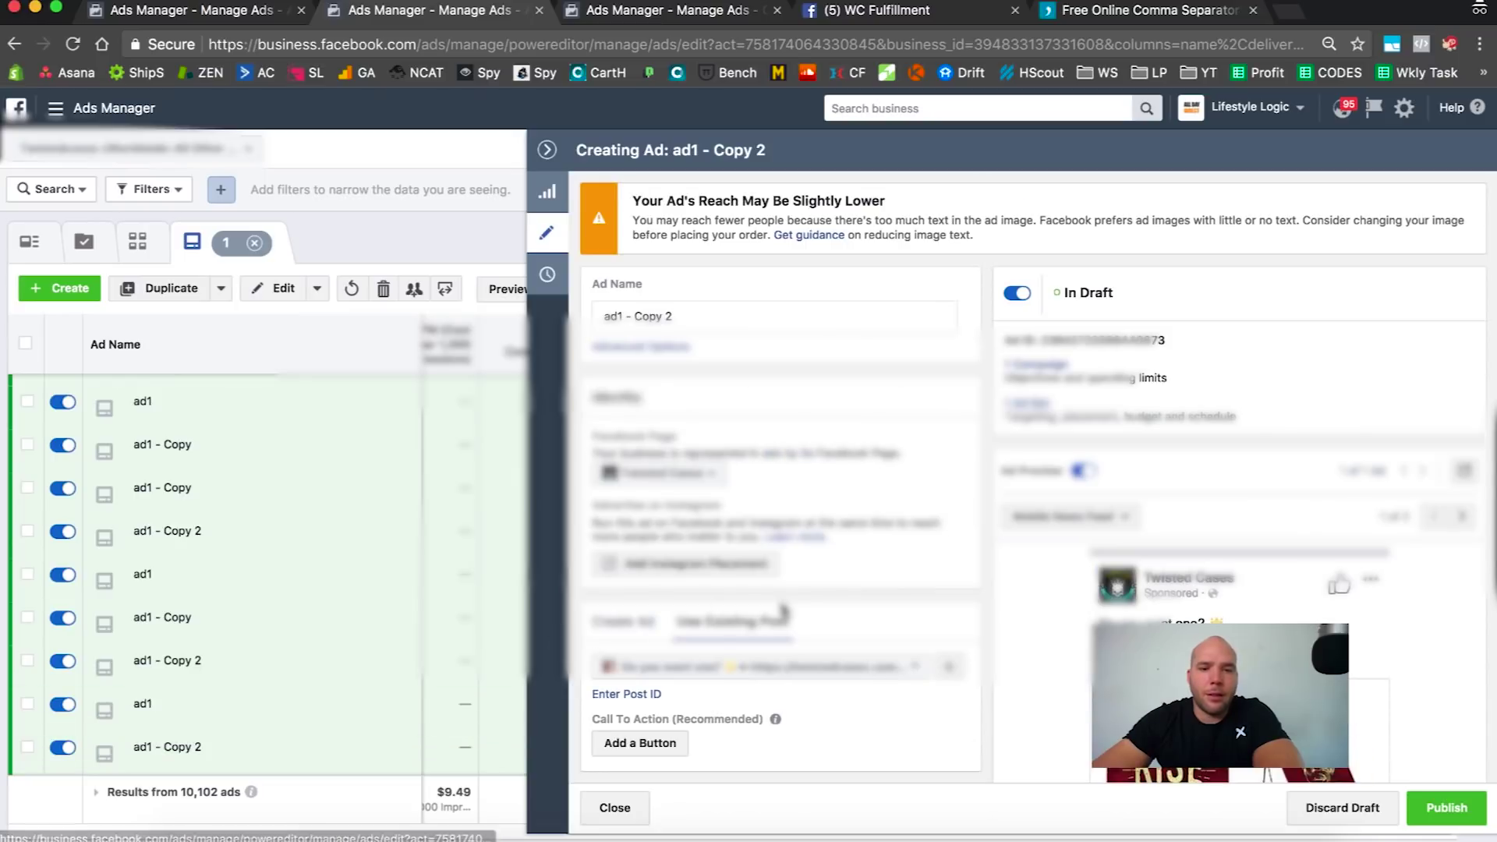
- Switch the duplicated ad to the existing post showing the blue cow wallet case and close the ad editor
scroll(920, 541, down, 2)
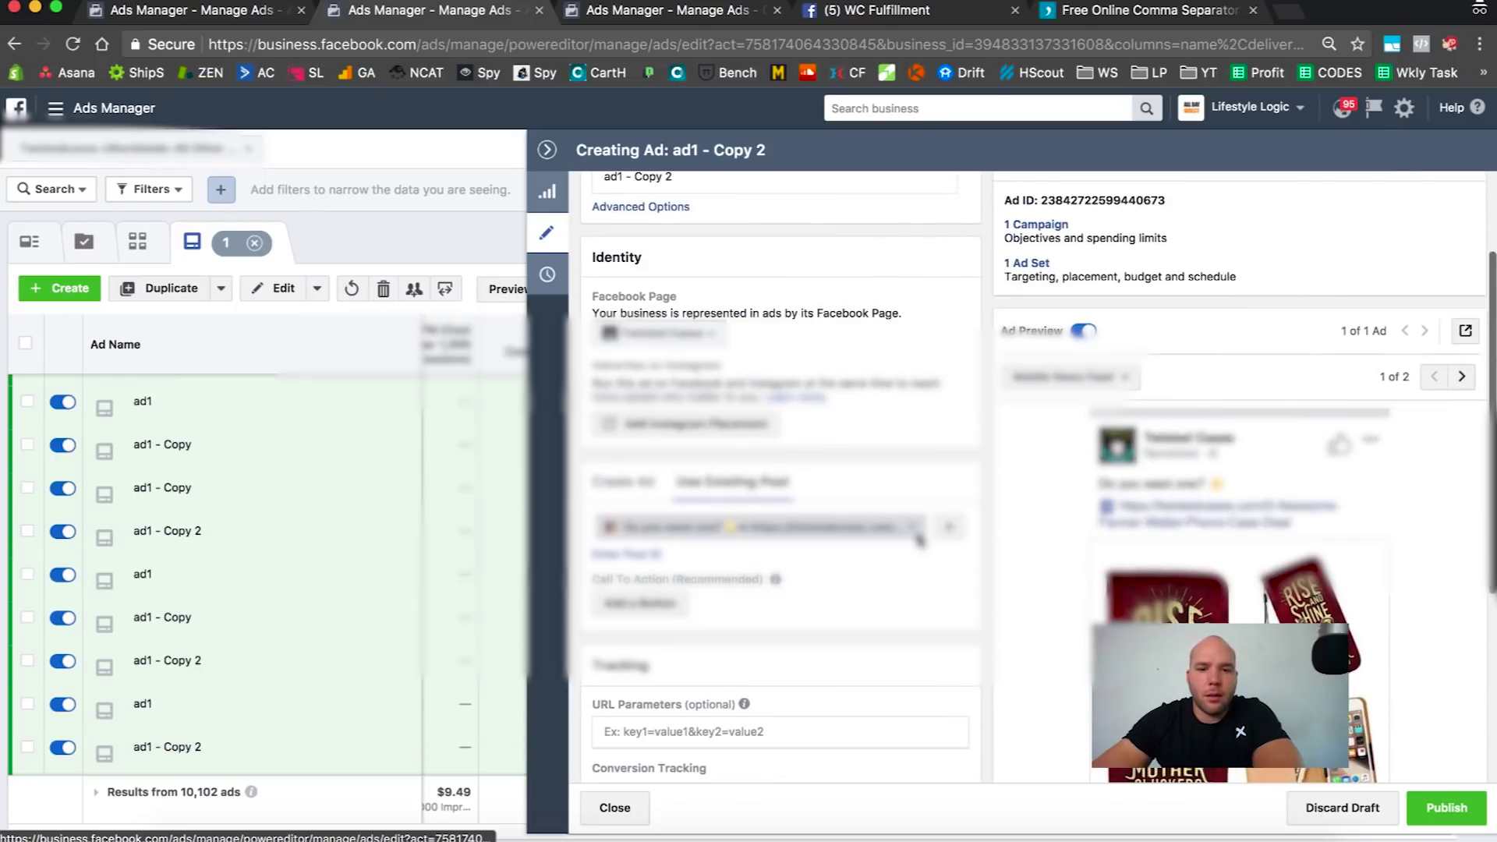
click(856, 541)
scroll(837, 421, down, 1)
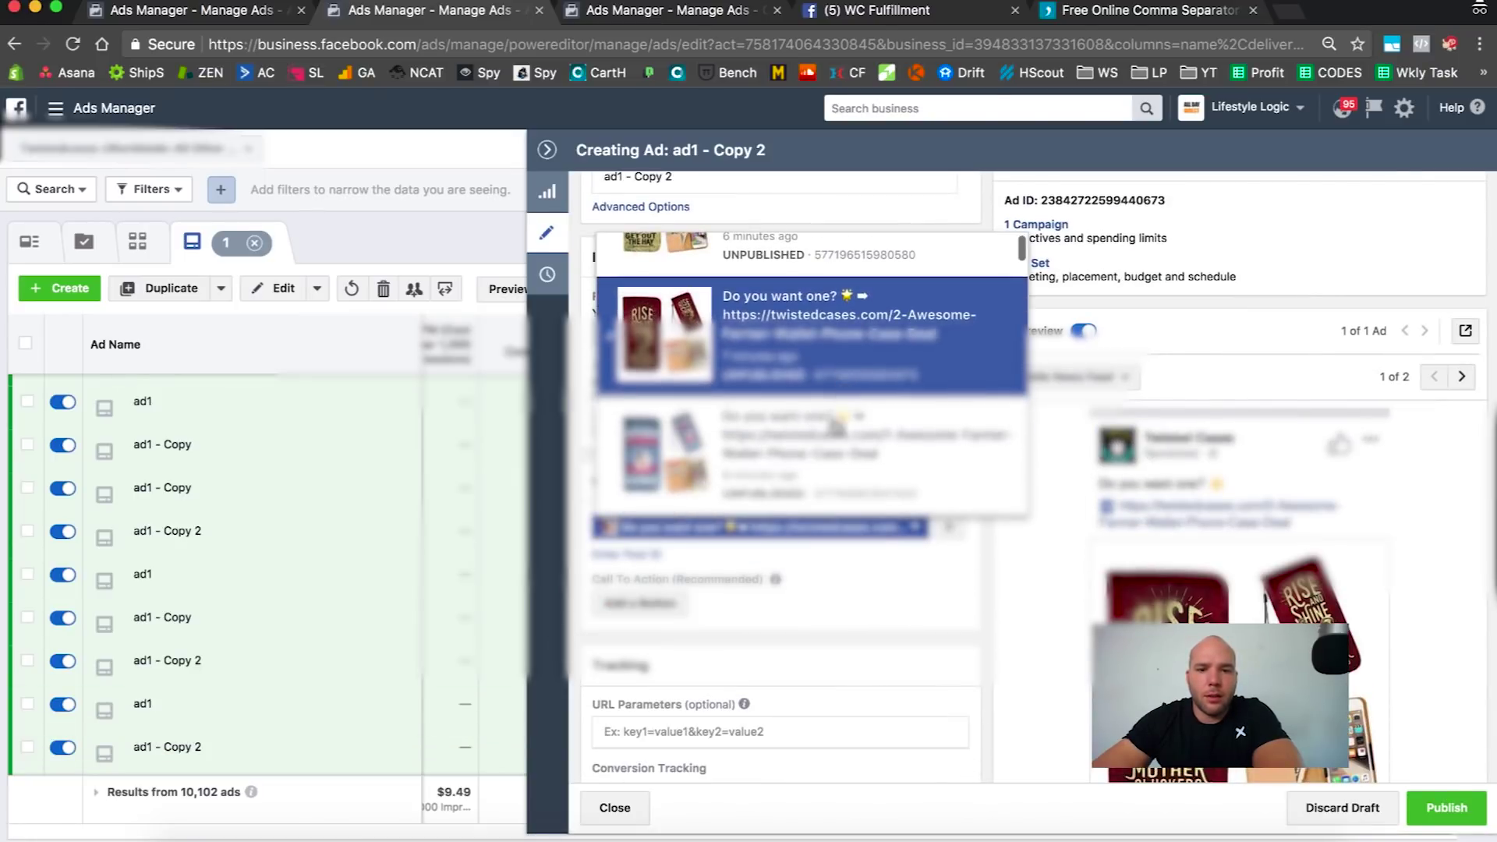
click(836, 427)
scroll(1255, 556, down, 2)
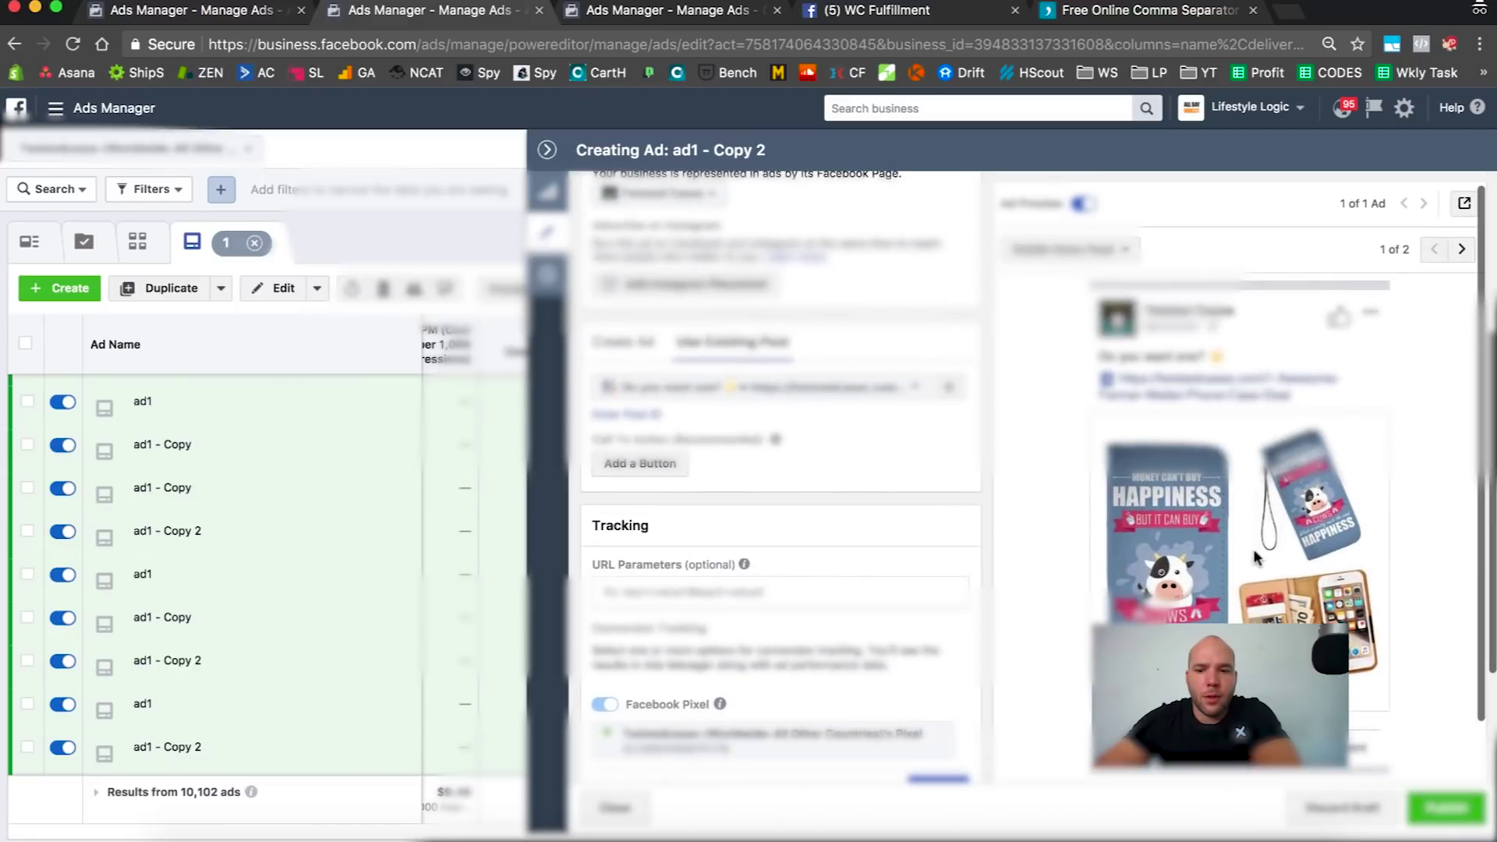
click(548, 149)
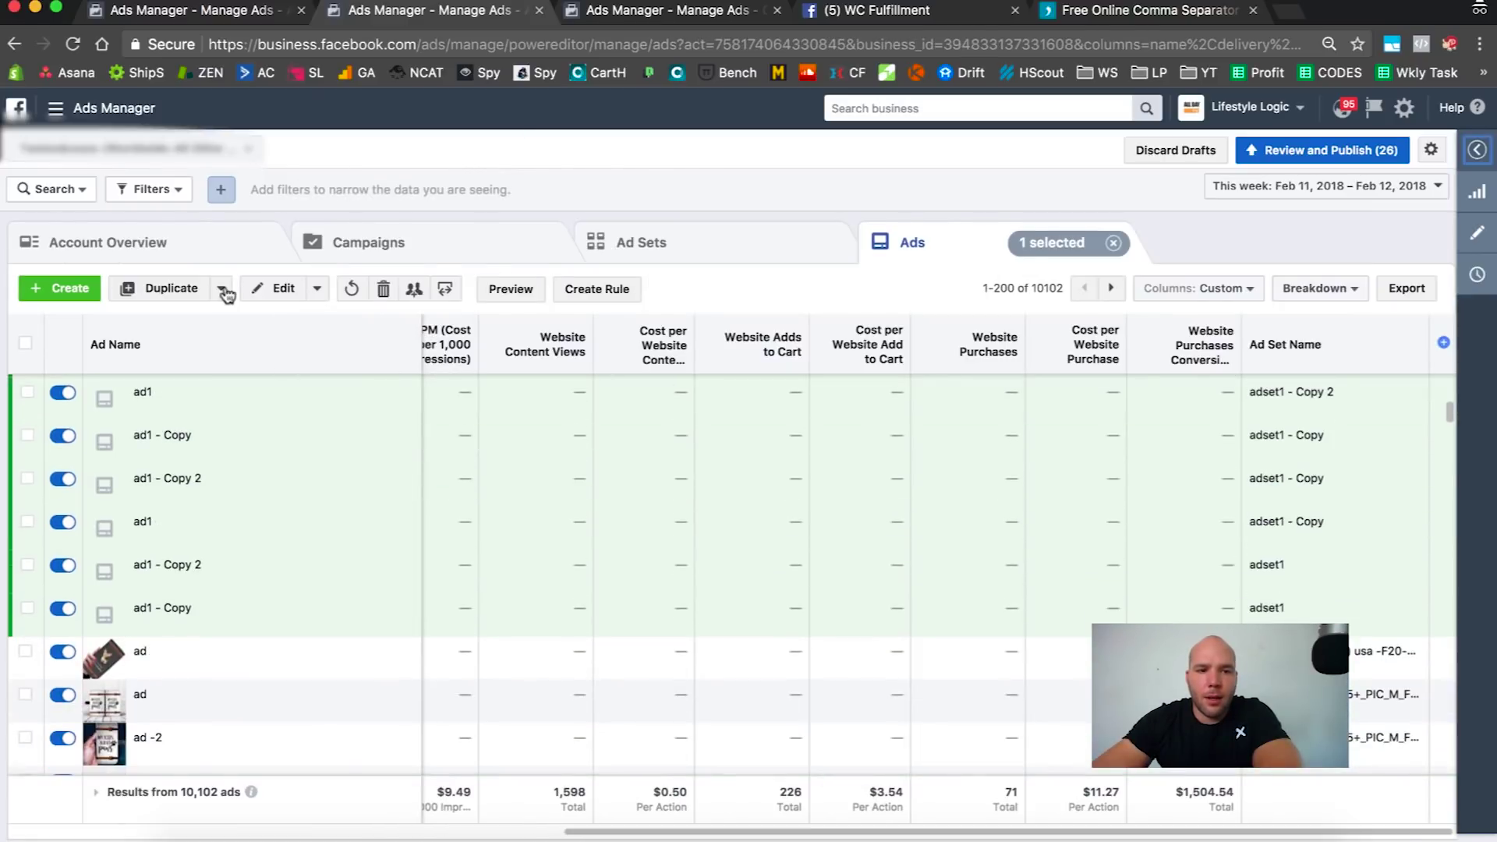
- Delete the draft ad ad1 that belongs to adset1 in the WC-FARMER-3Designs-Split campaign
click(348, 241)
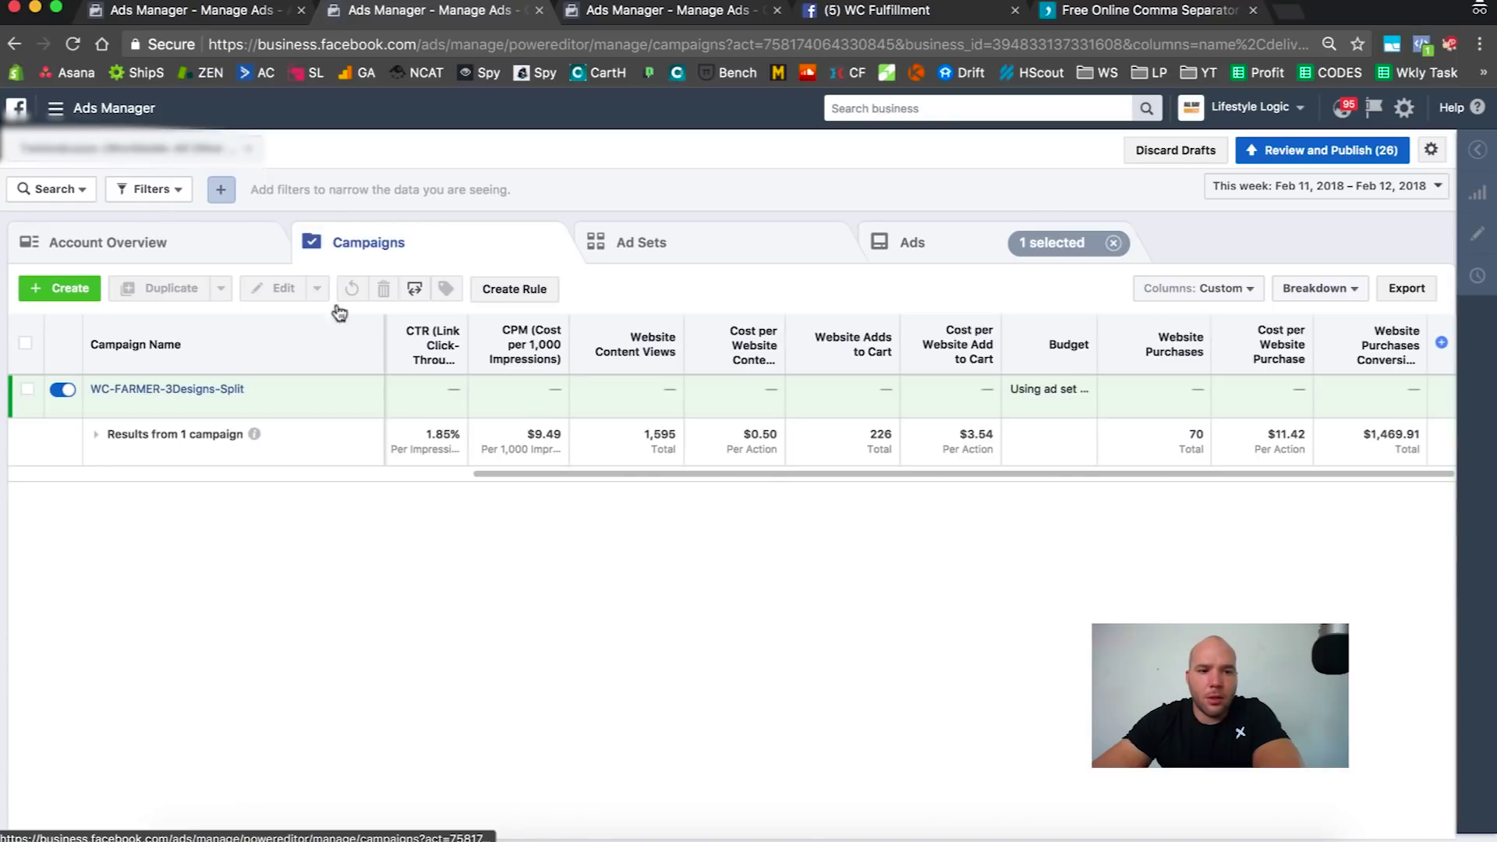
click(201, 390)
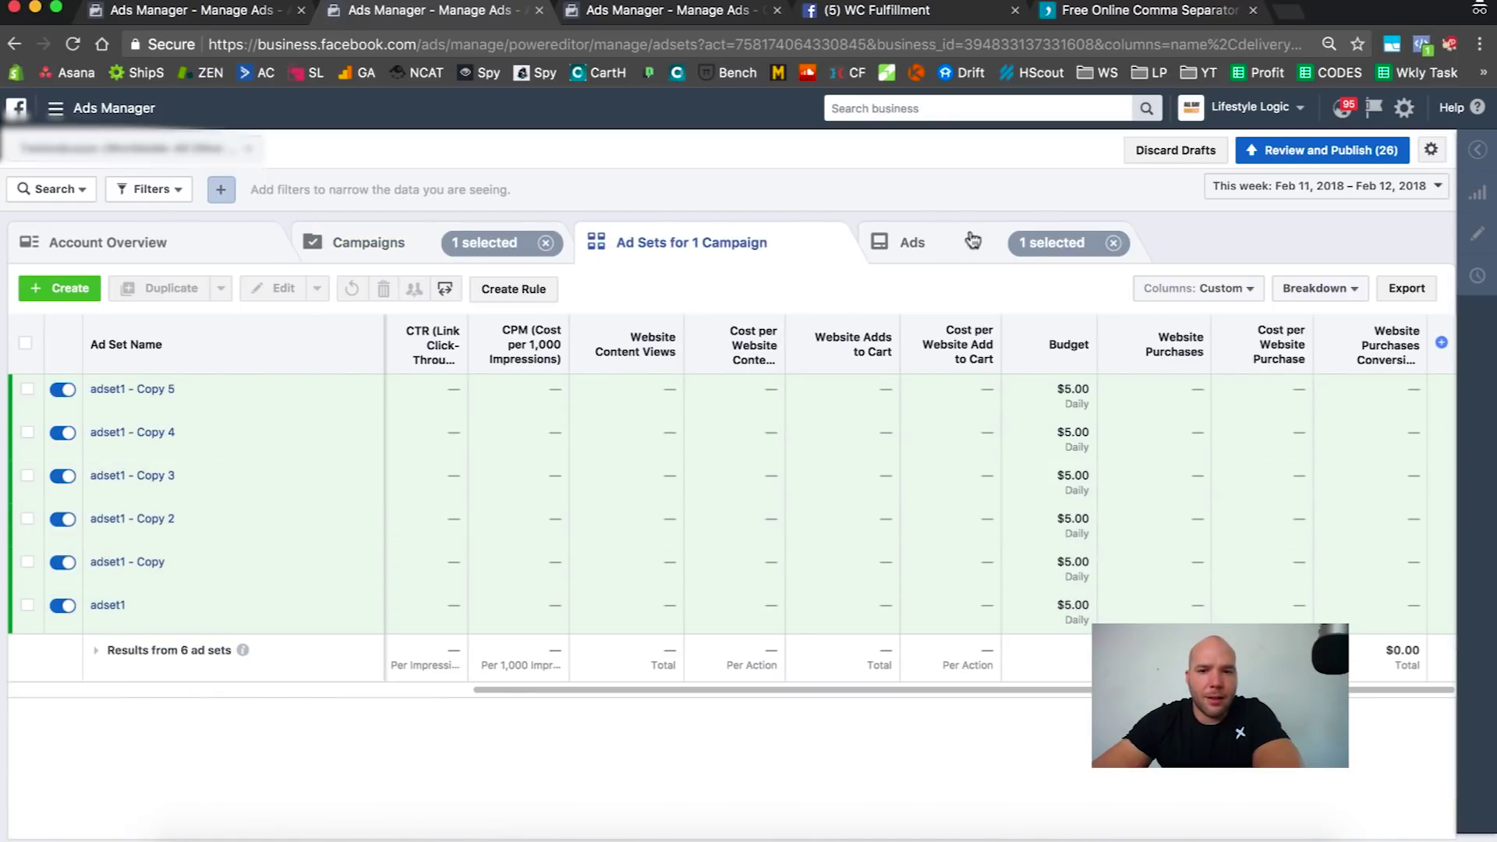
click(973, 240)
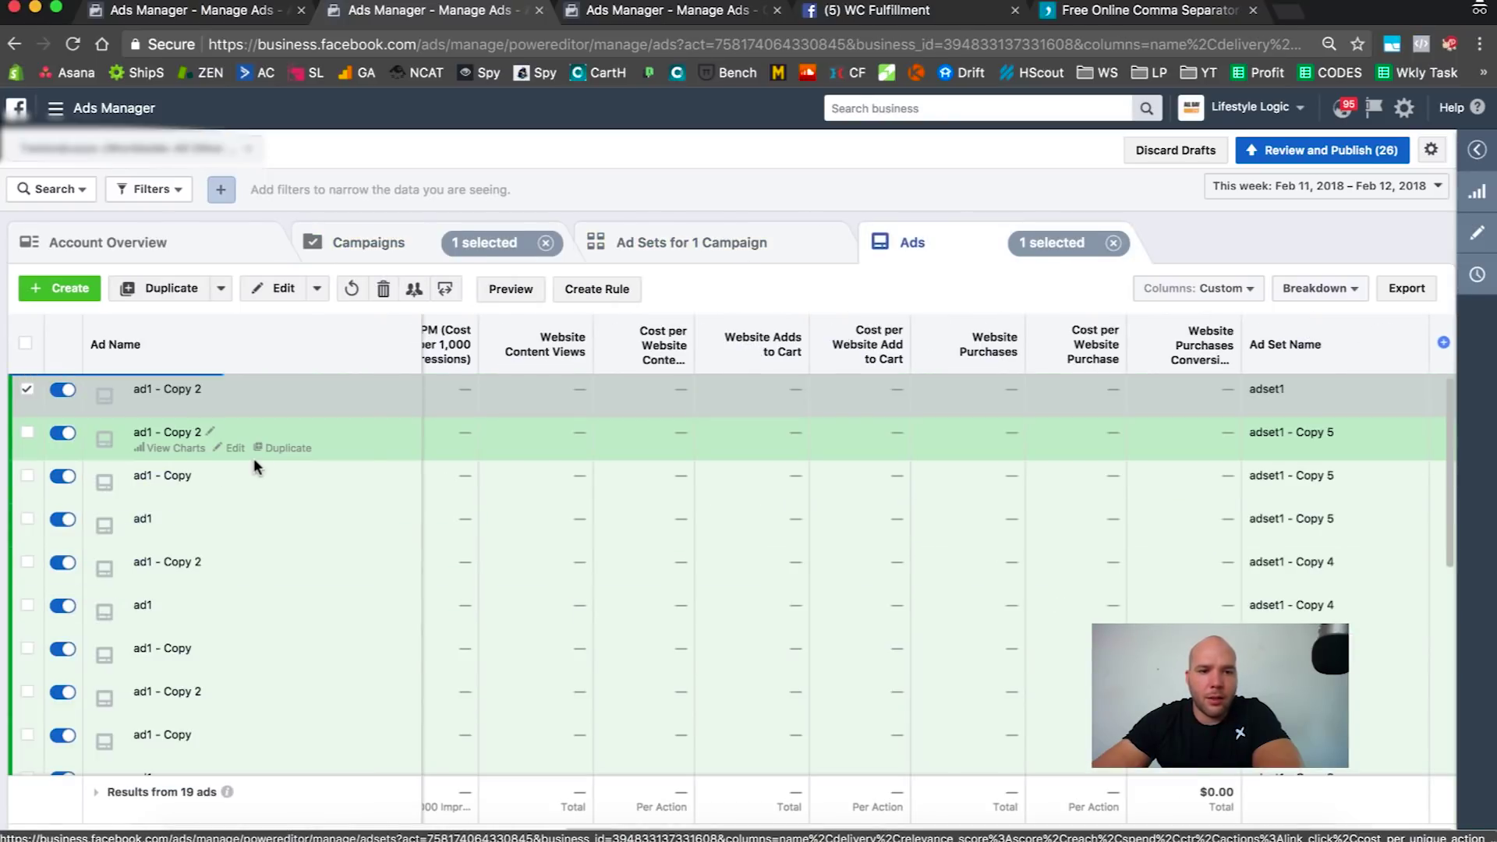
scroll(226, 585, down, 10)
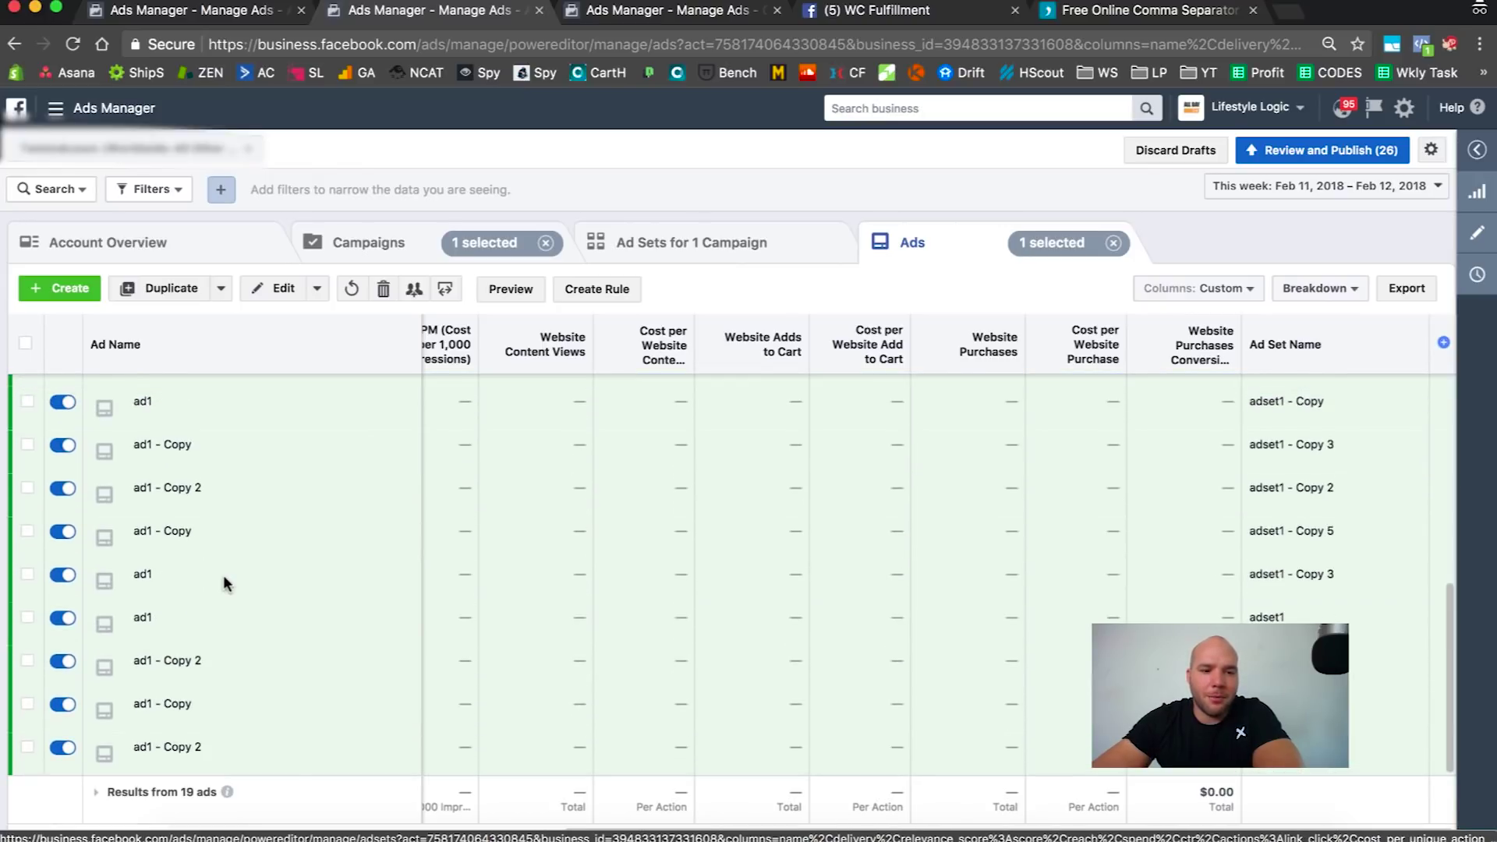
scroll(224, 574, up, 10)
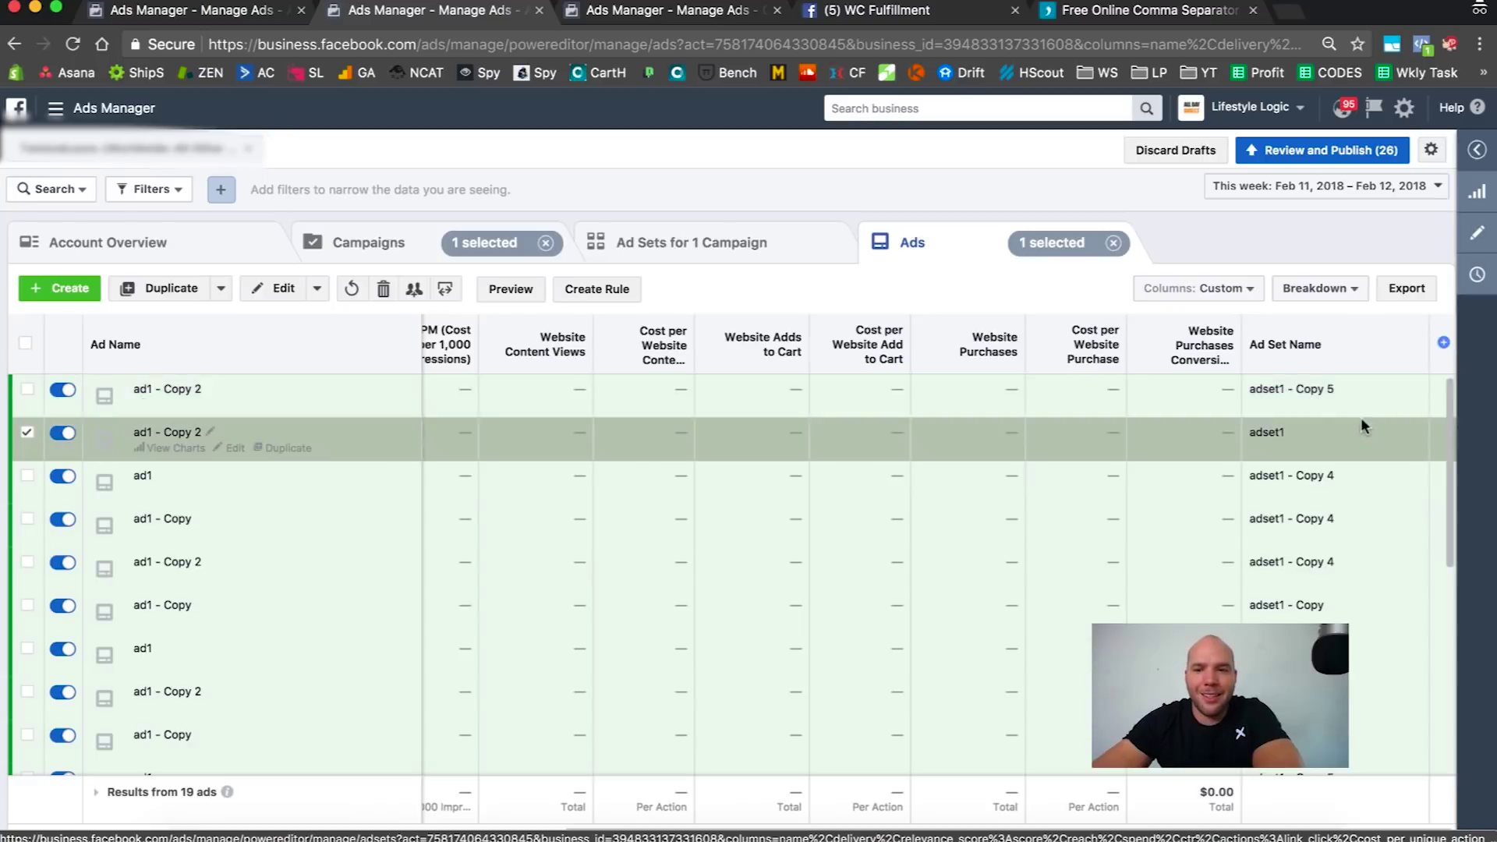
click(1360, 425)
click(547, 152)
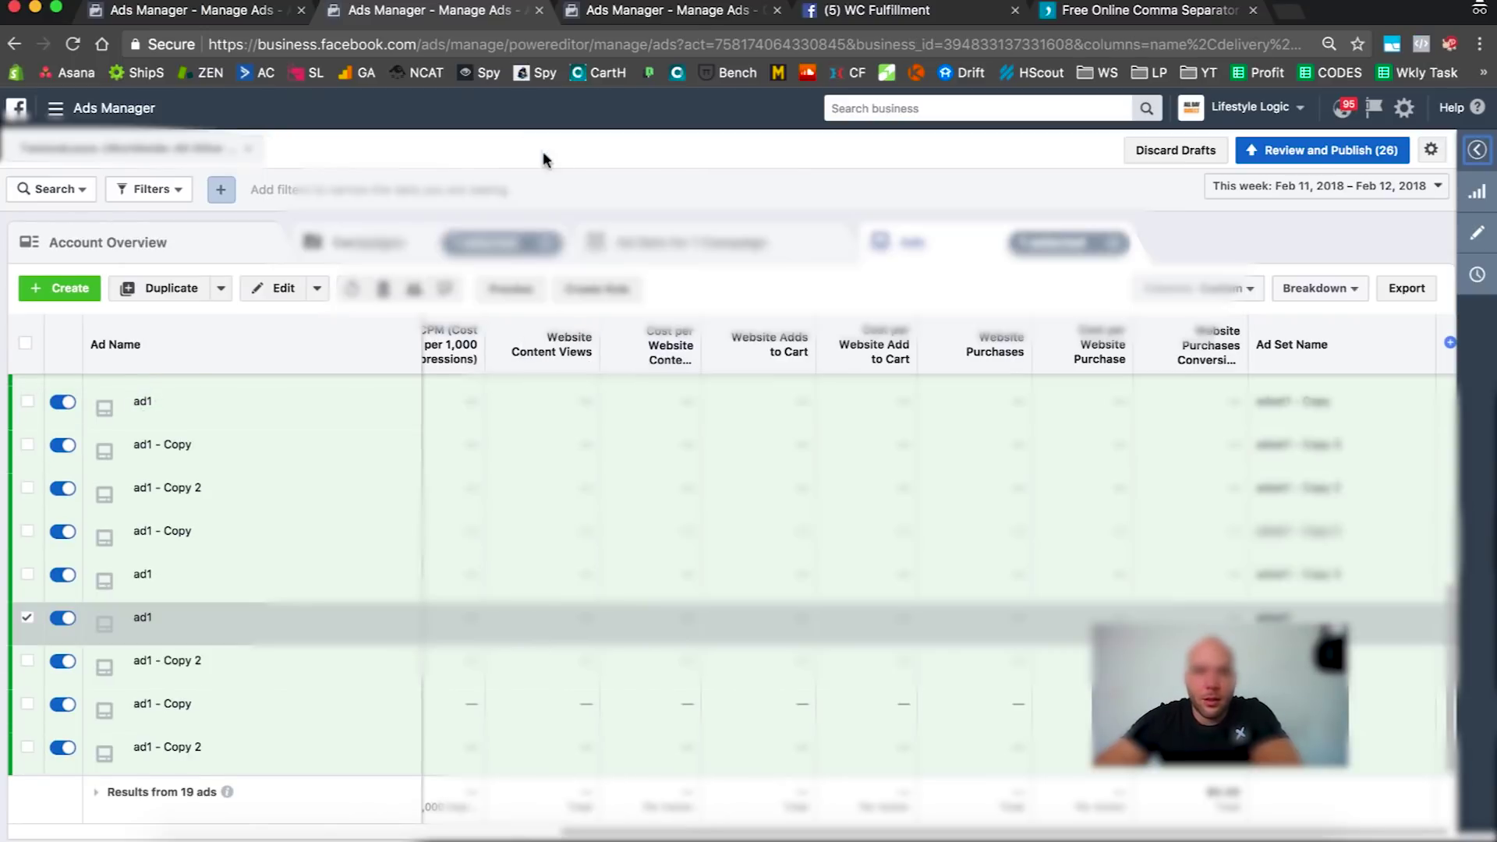
click(382, 291)
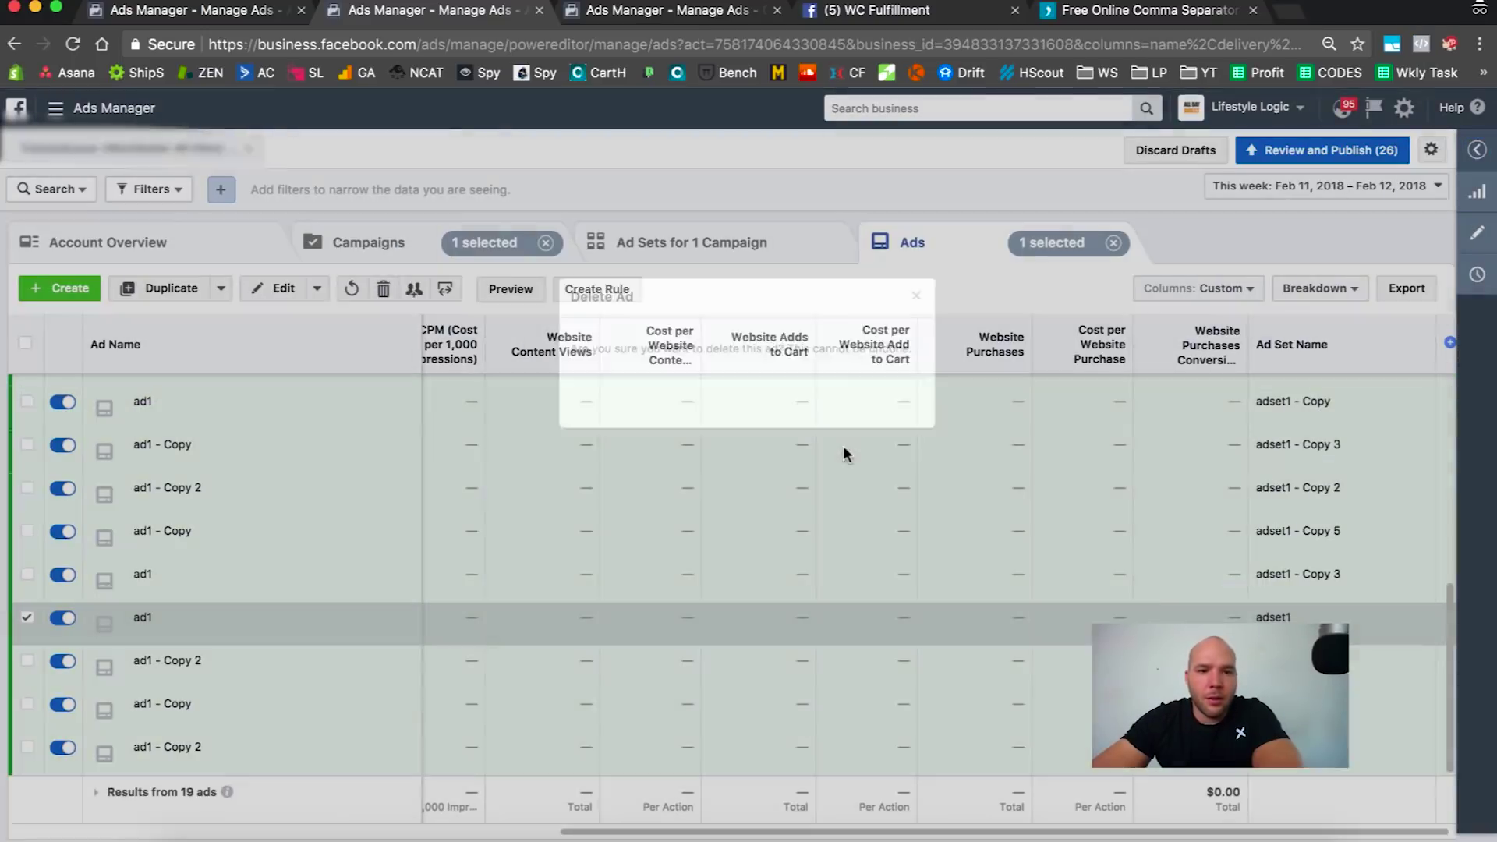
click(884, 404)
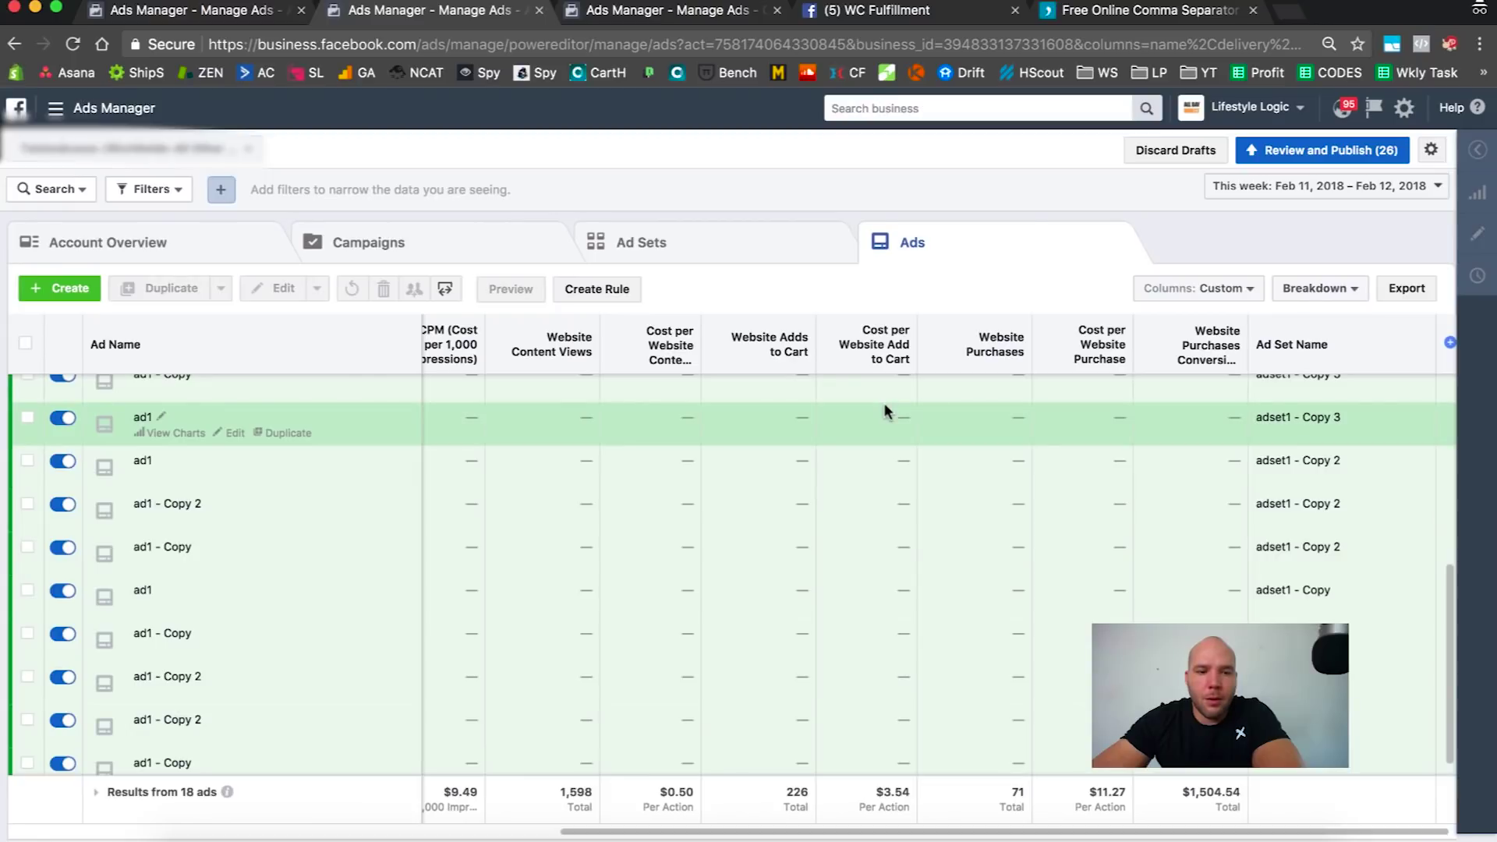
- Check the ad sets and remaining draft ads of the WC-FARMER-3Designs-Split campaign, then return to the campaign list
click(393, 243)
click(196, 390)
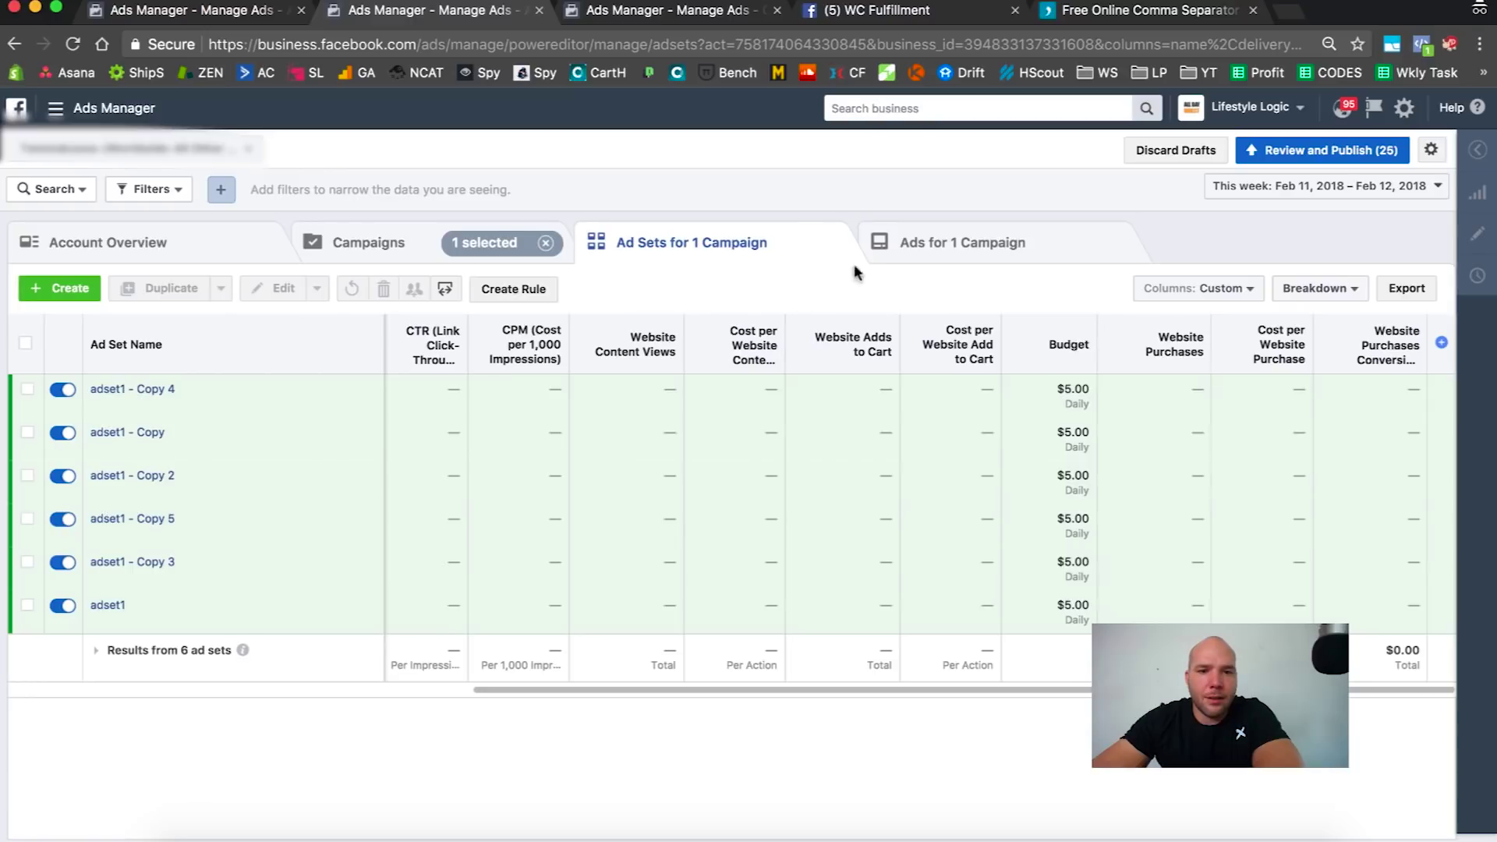
click(886, 264)
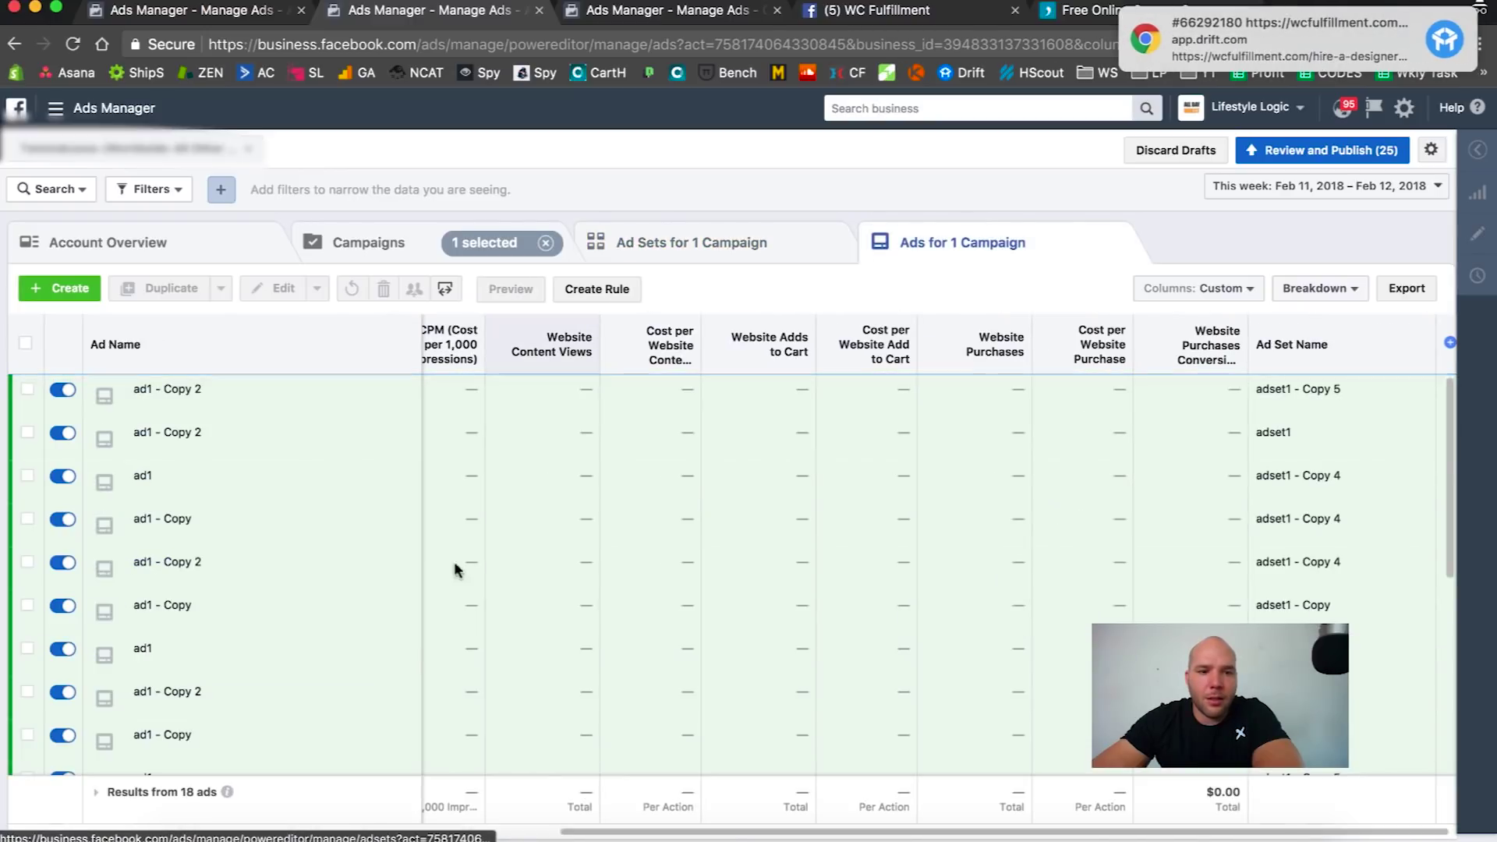
scroll(454, 568, down, 3)
click(412, 248)
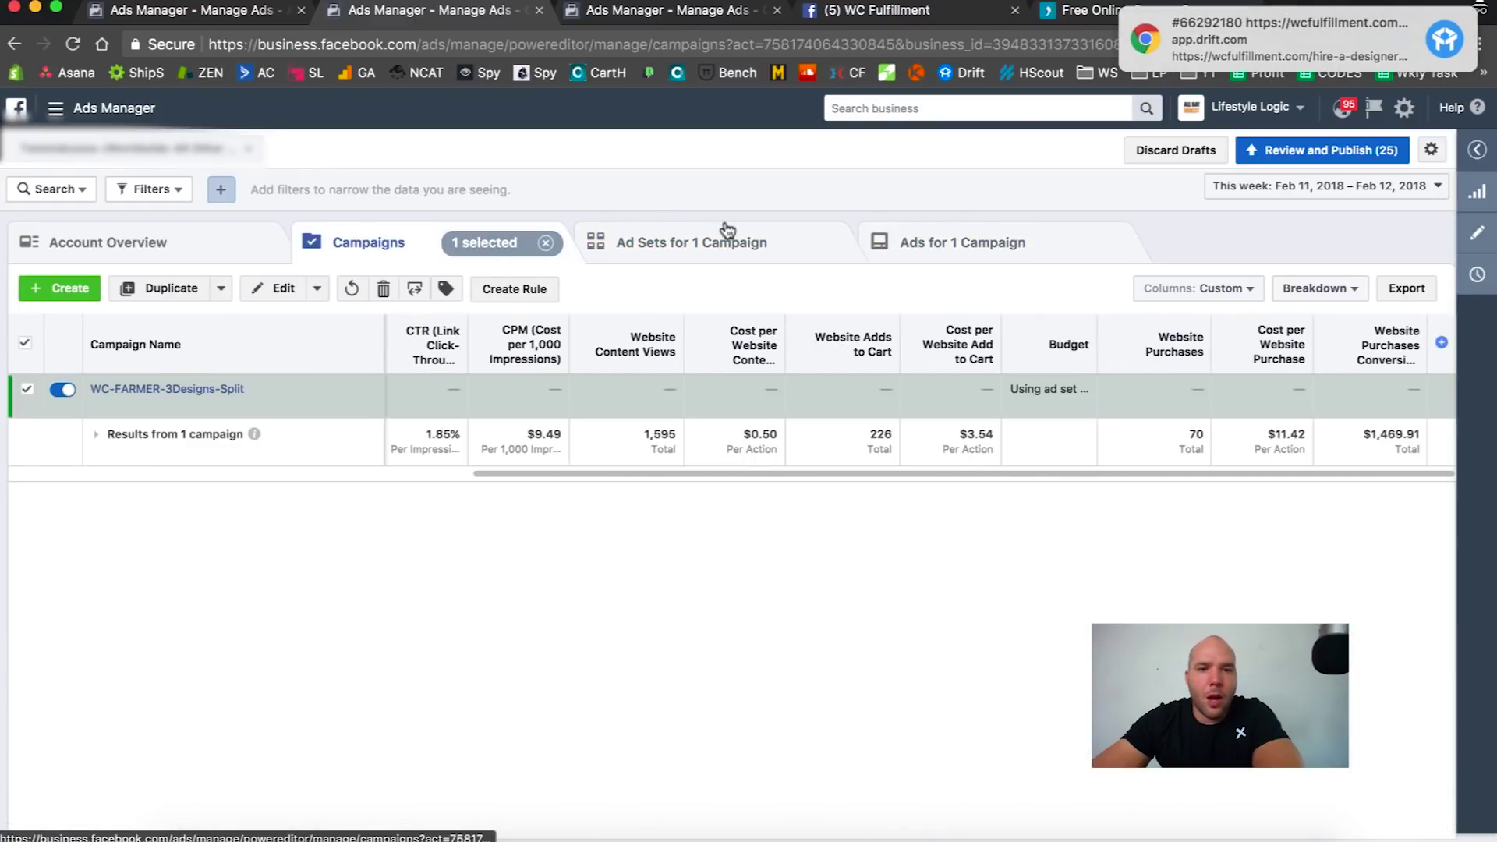
- Review and publish the draft WC-FARMER-3Designs-Split campaign with all its ad sets and ads
click(160, 391)
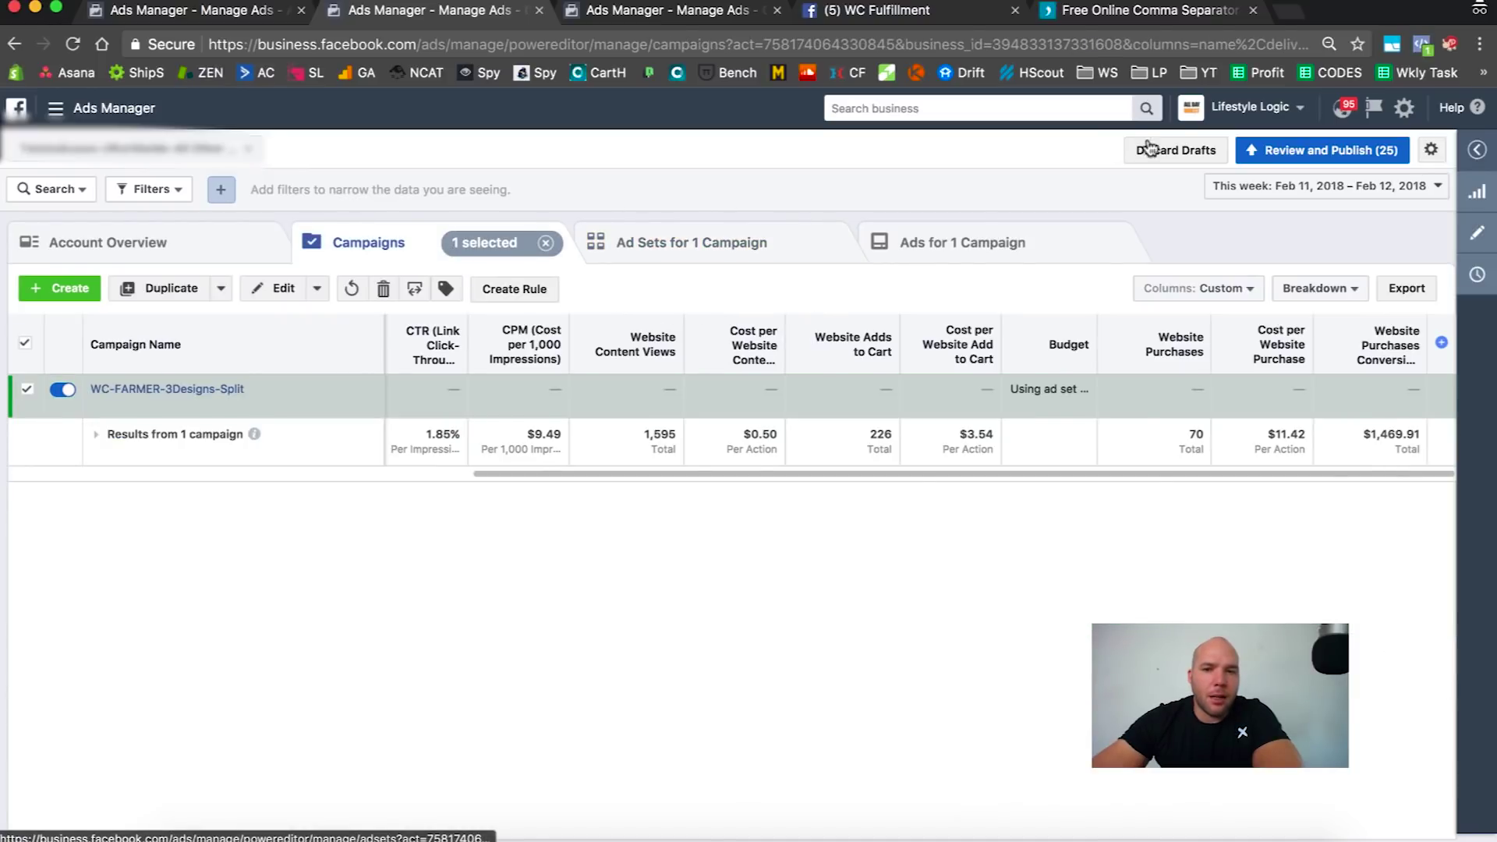
click(1320, 151)
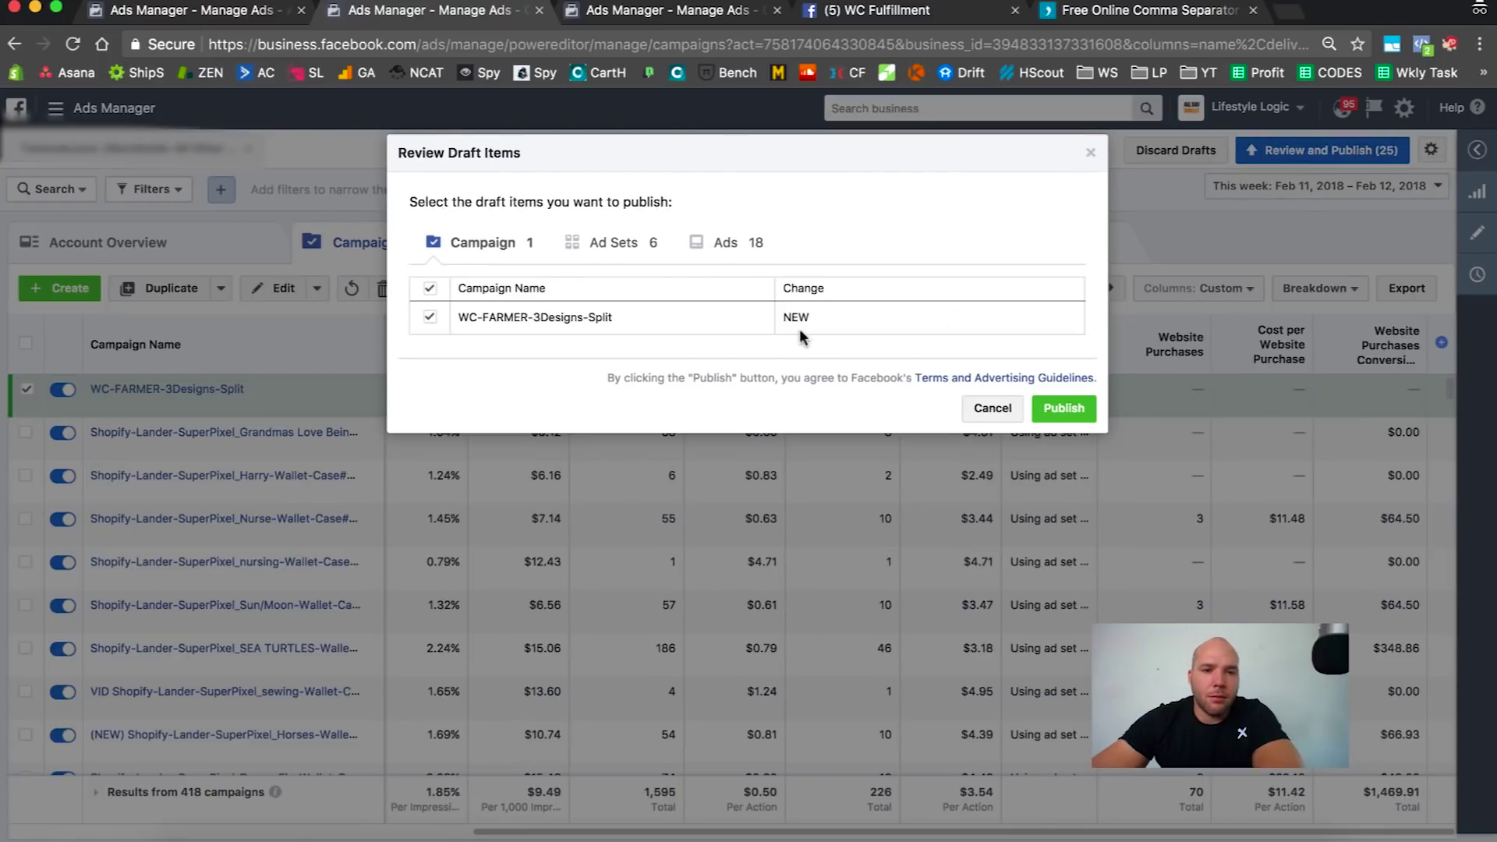
click(1067, 408)
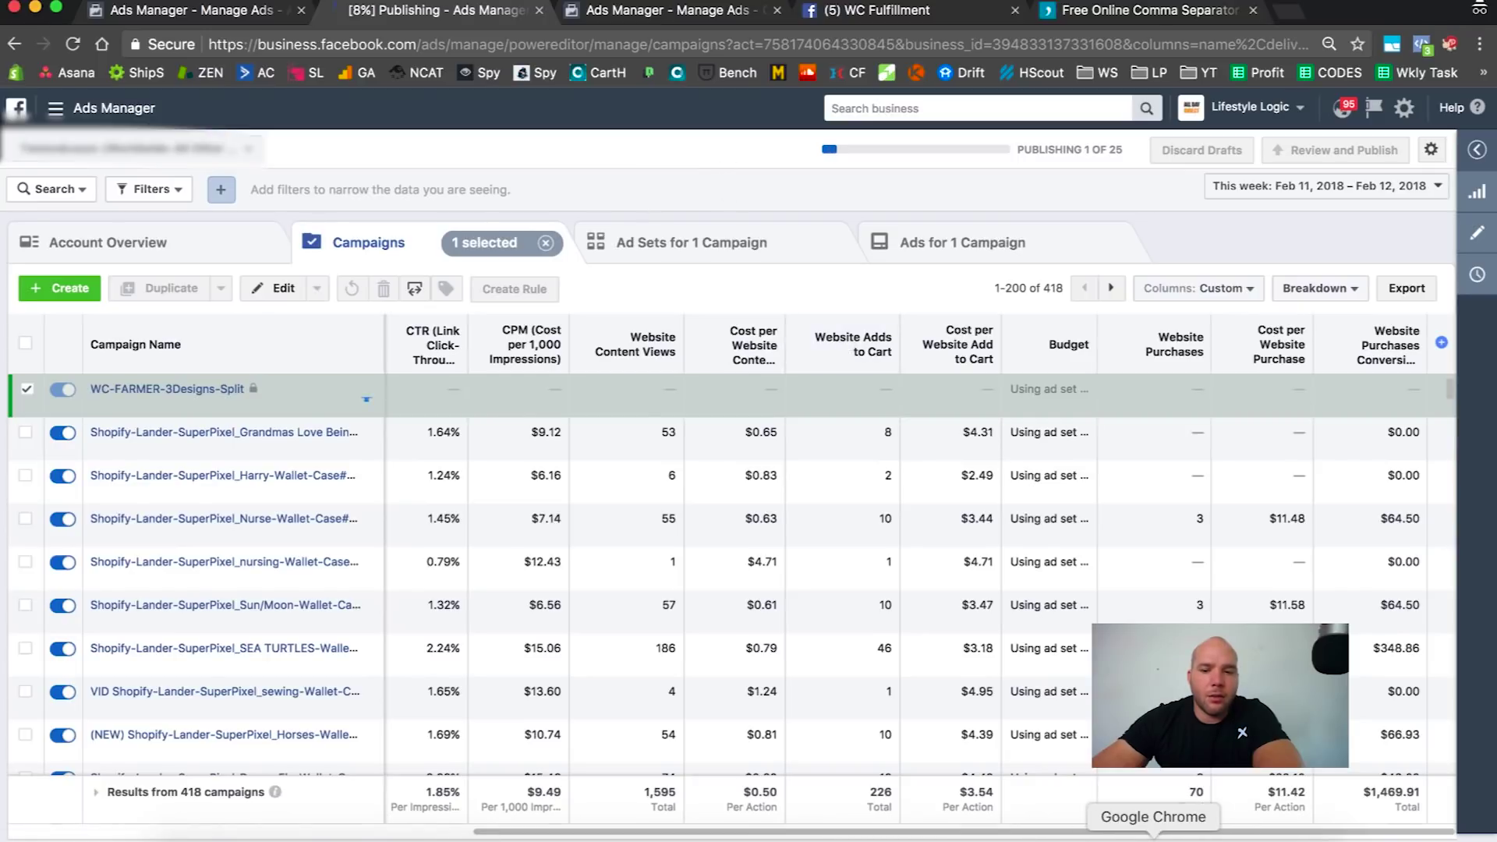
- Switch to the Chrome window with the Awesome Wallet Case page and examine the preceding 50% Off offer page and its retail price
right_click(1154, 836)
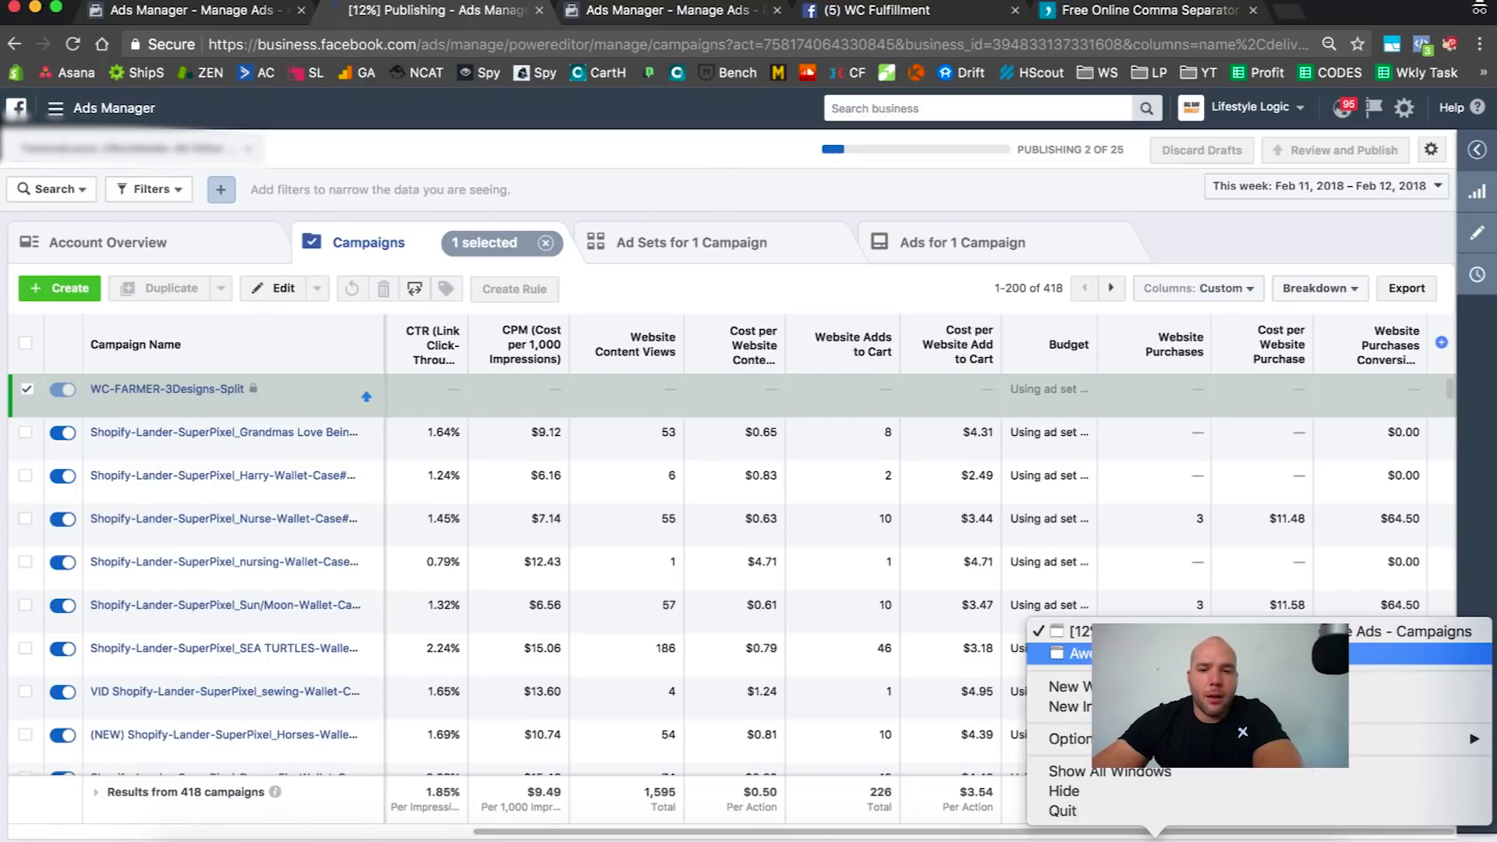
click(1123, 643)
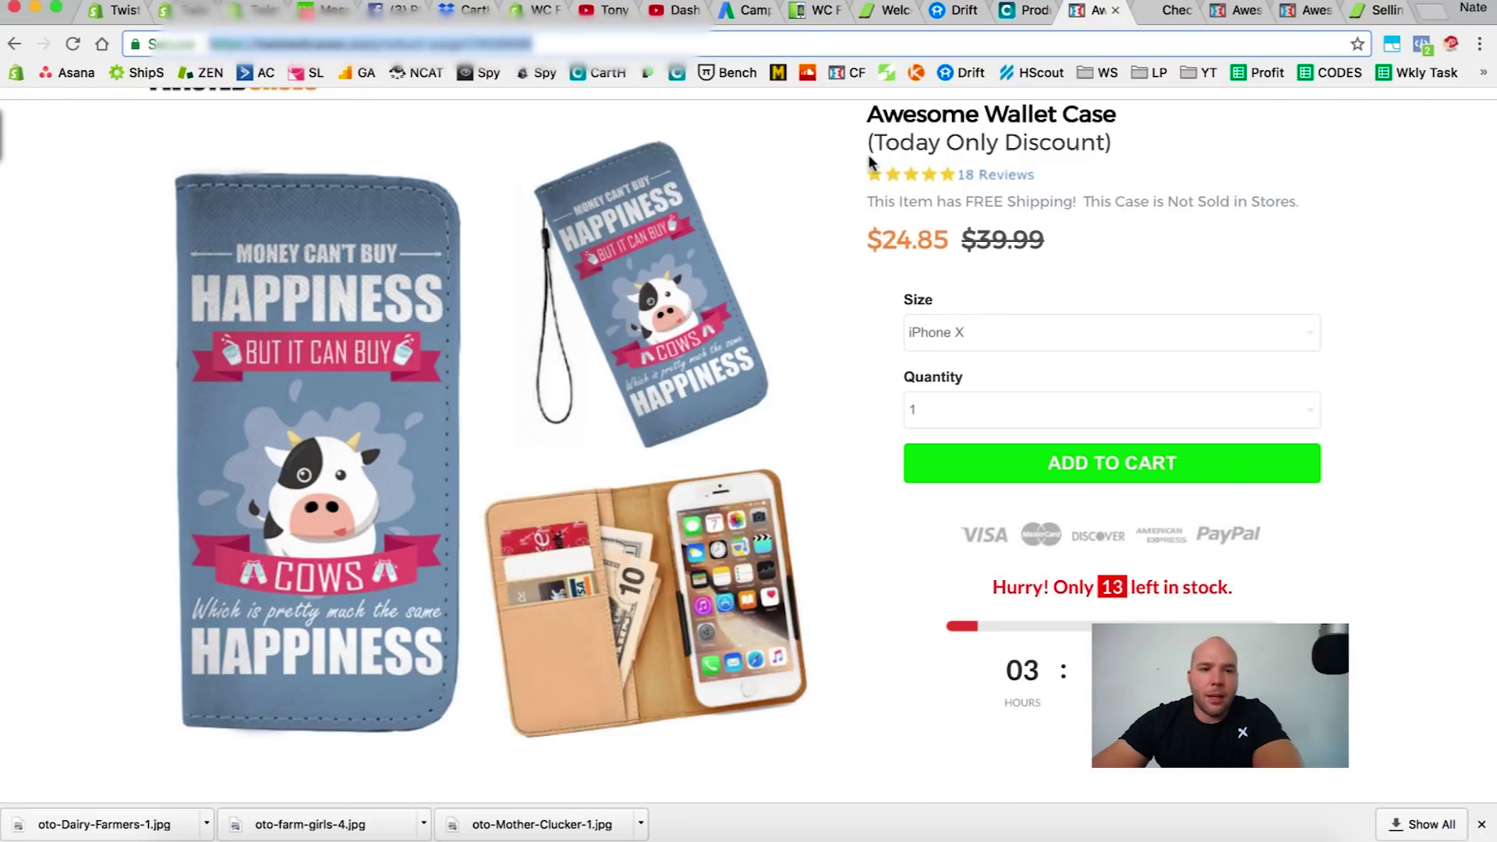
click(16, 45)
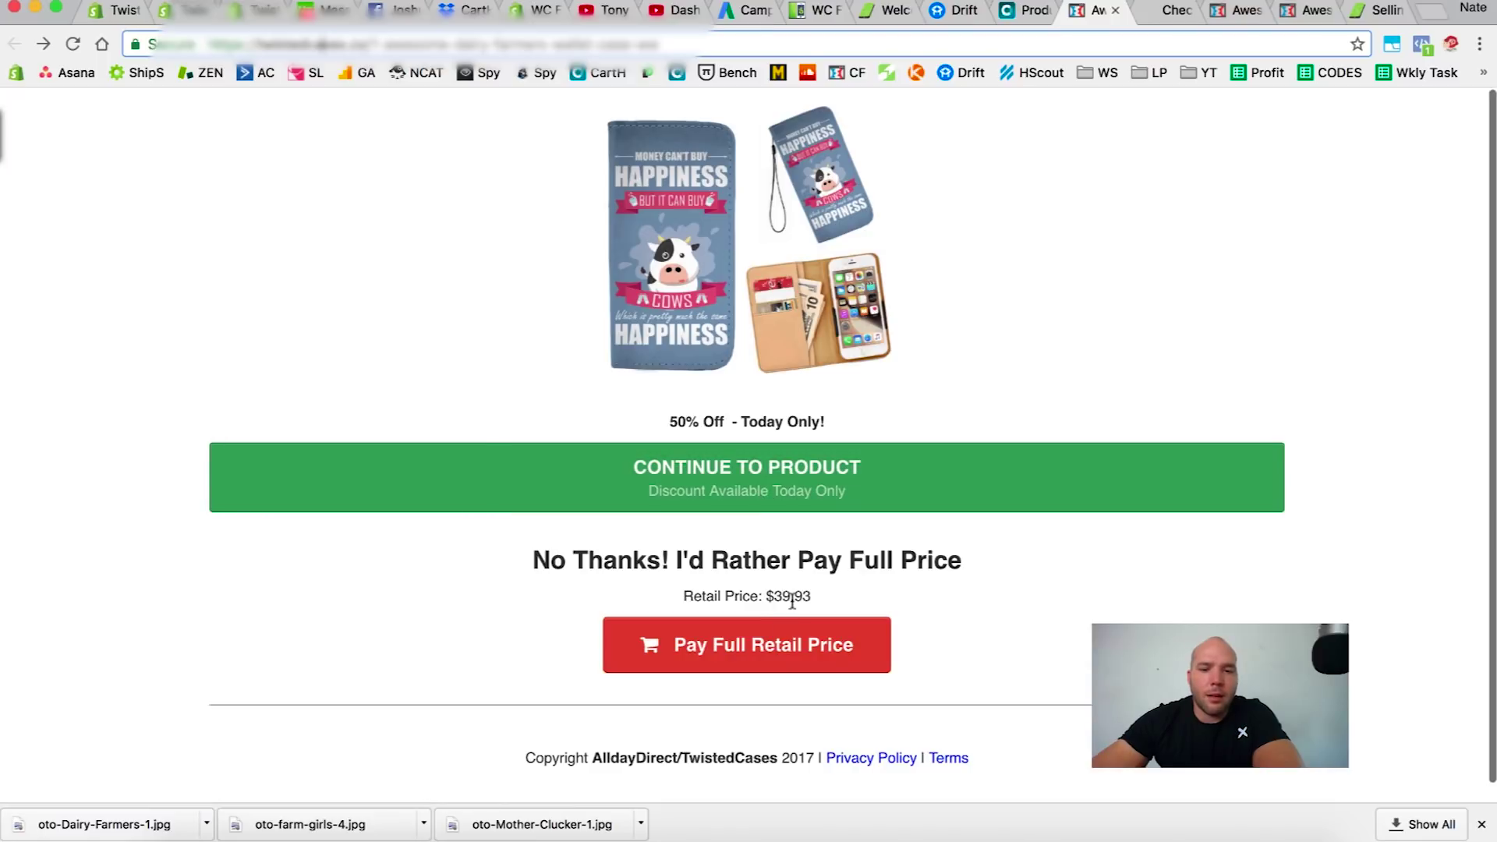
drag(792, 597, 764, 598)
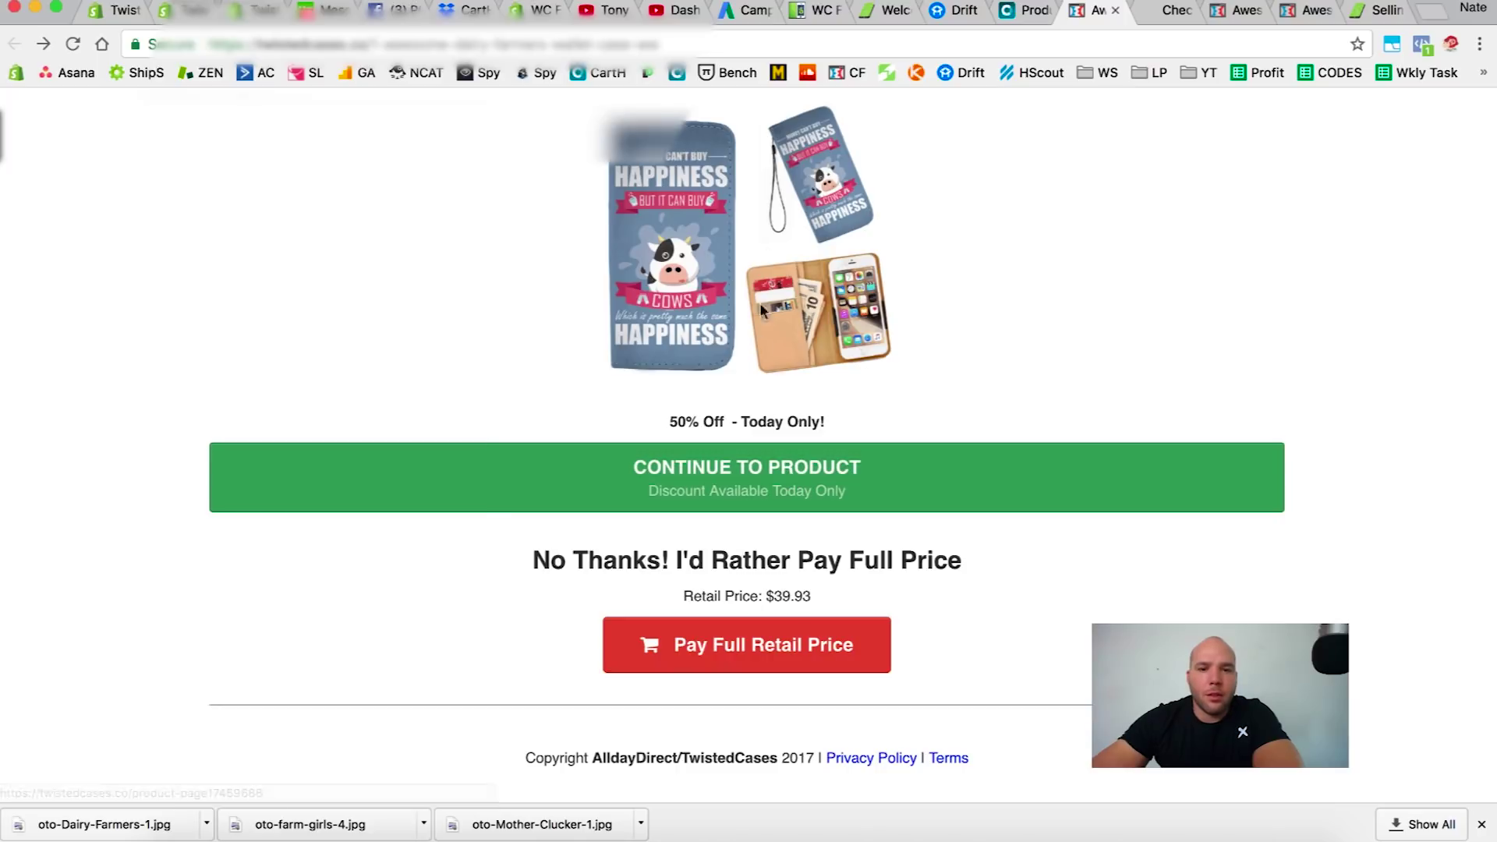
- Continue from the offer page to the discounted Awesome Wallet Case product page and look over its pricing and product images
click(755, 469)
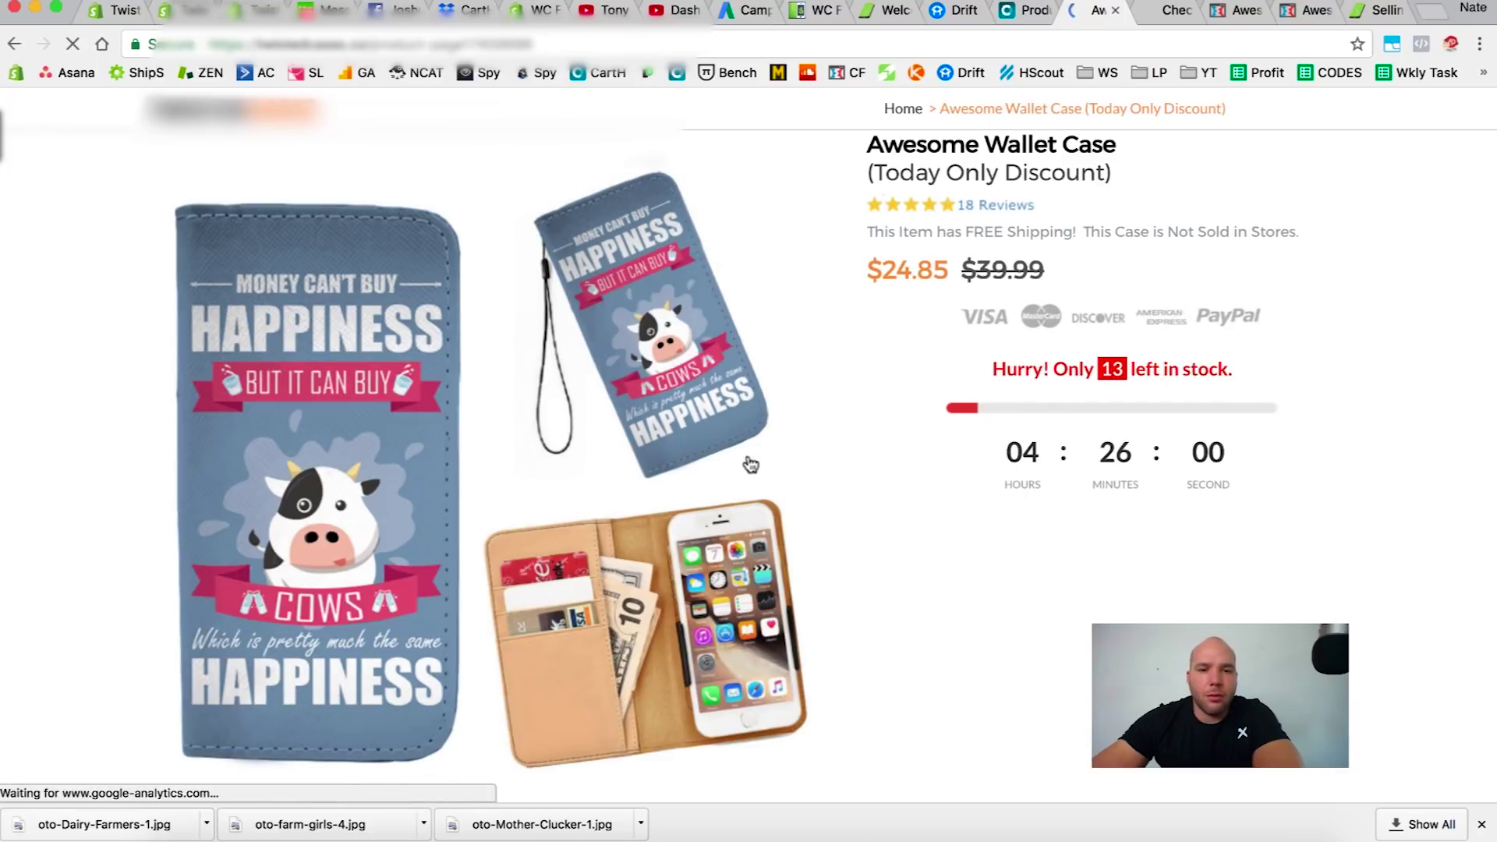
scroll(558, 337, down, 7)
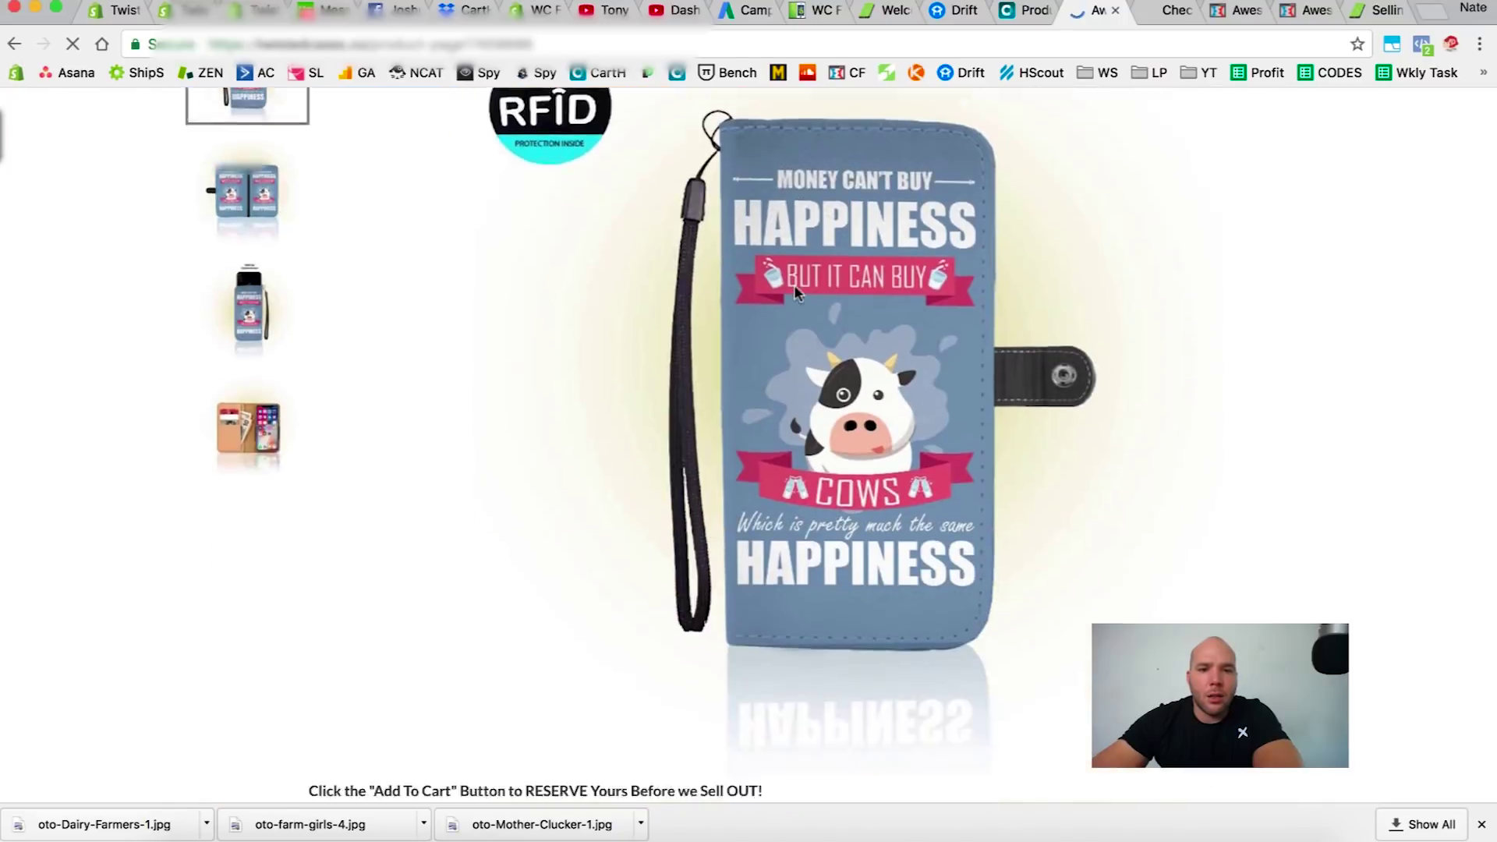
scroll(702, 273, up, 4)
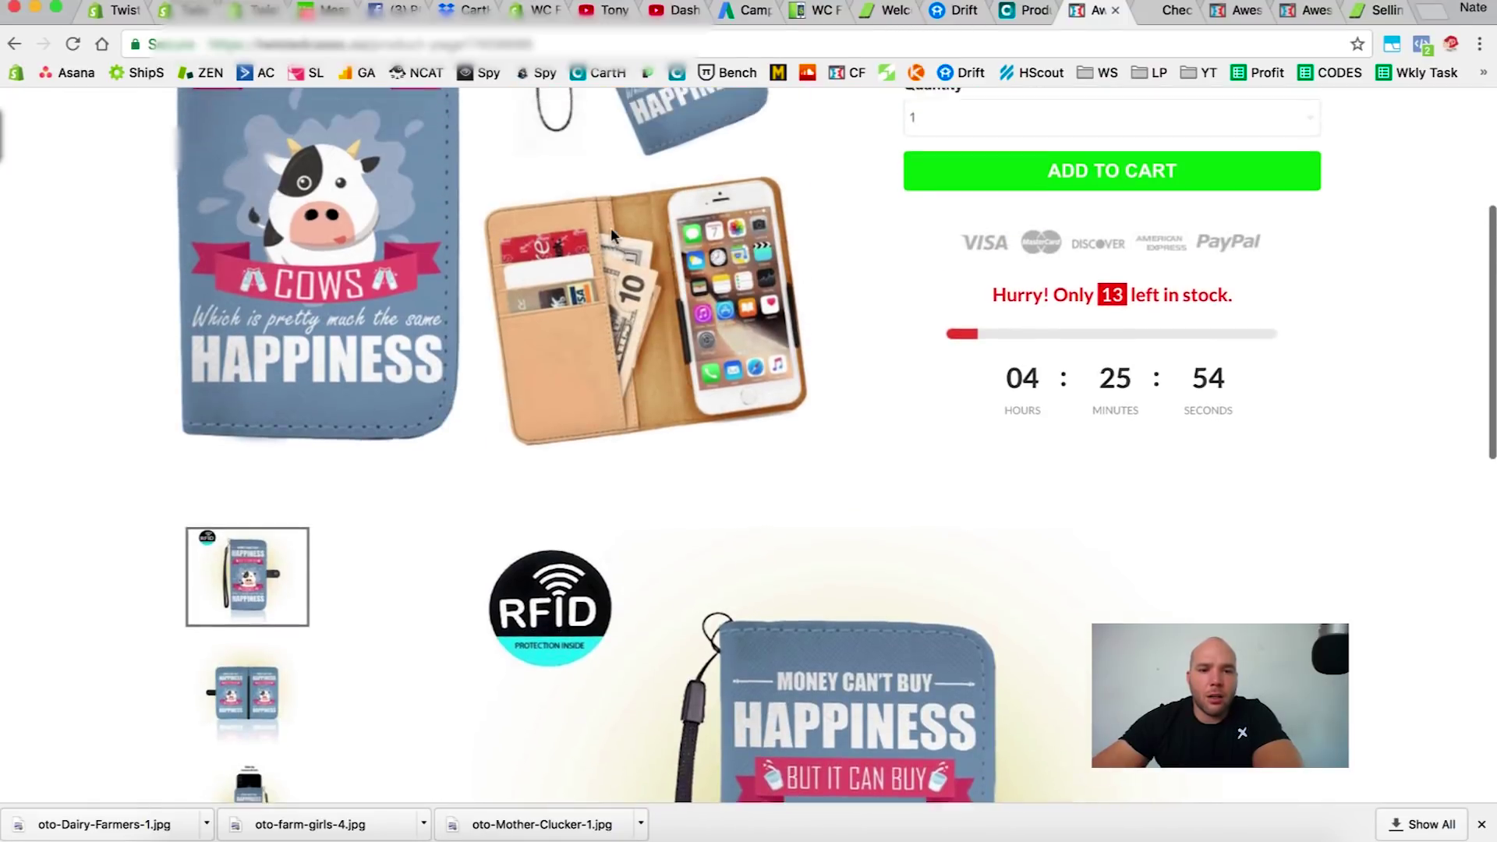
scroll(610, 227, down, 2)
scroll(610, 227, down, 3)
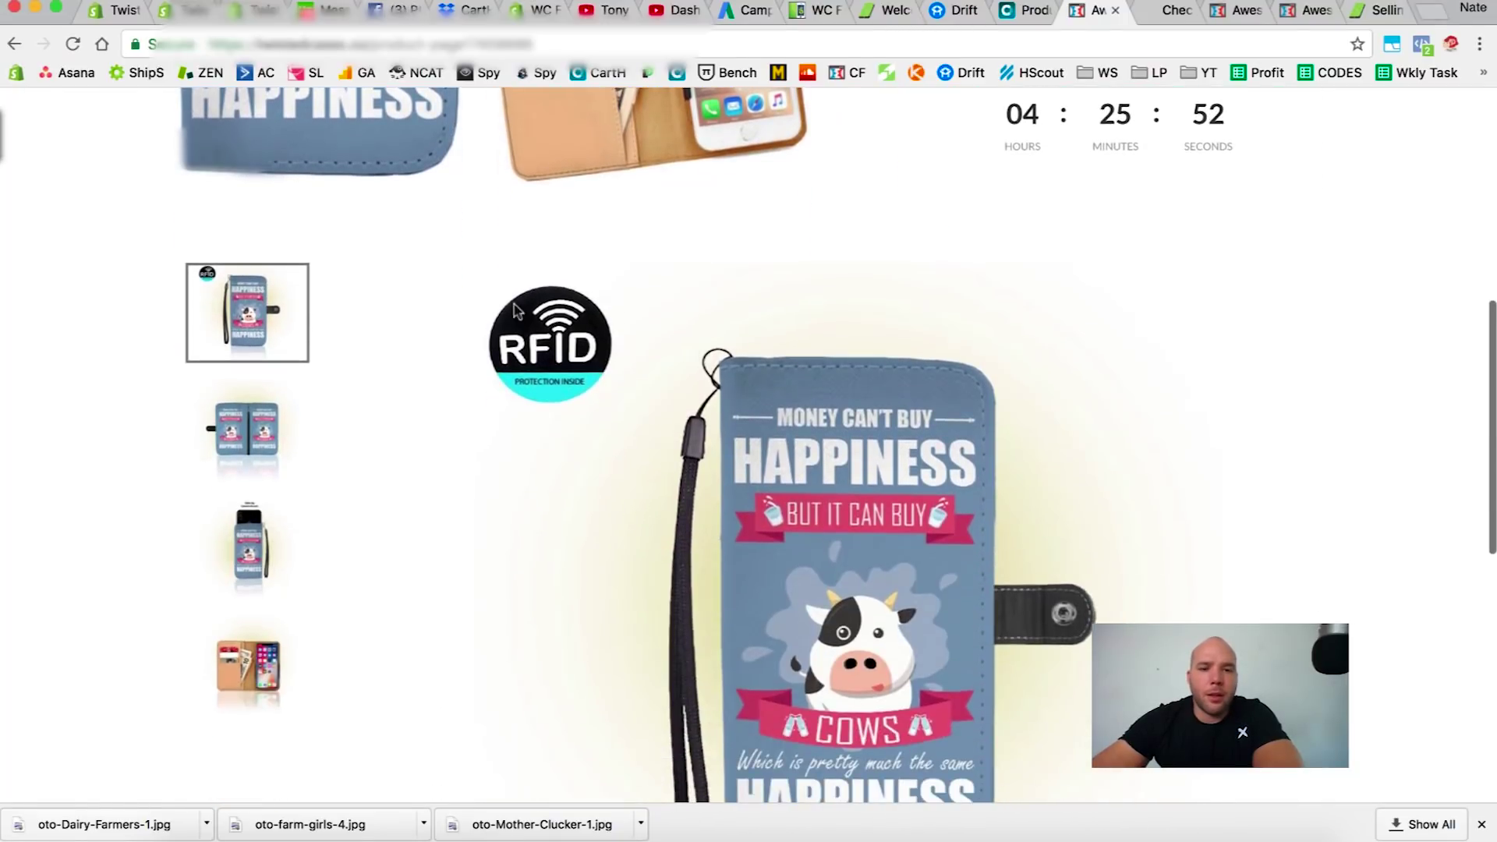
scroll(324, 646, up, 5)
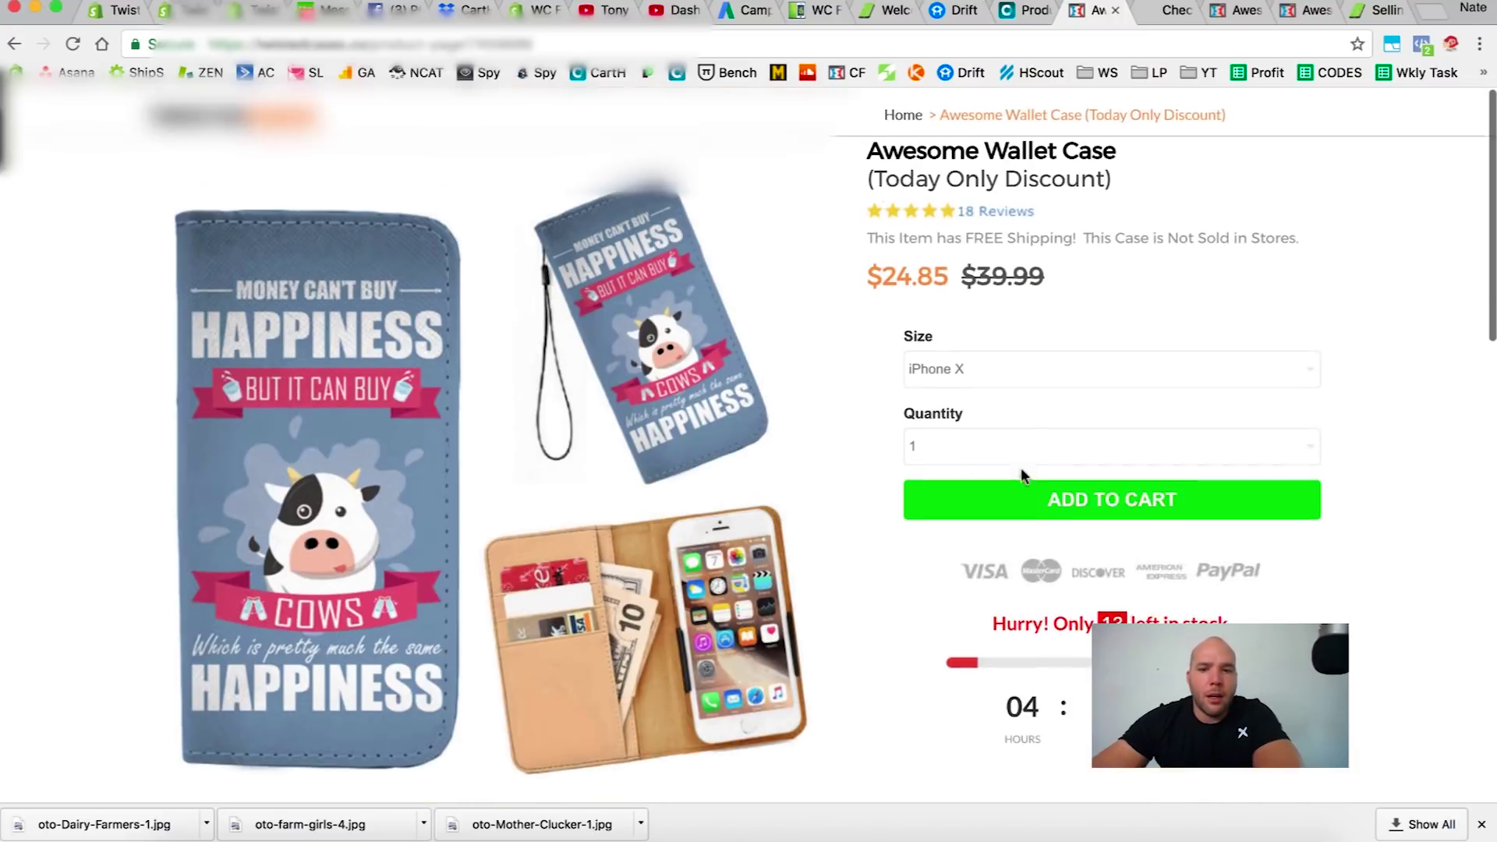
- Keep the wallet case size as iPhone X and add one to the cart to reach the checkout
click(1015, 359)
click(1030, 323)
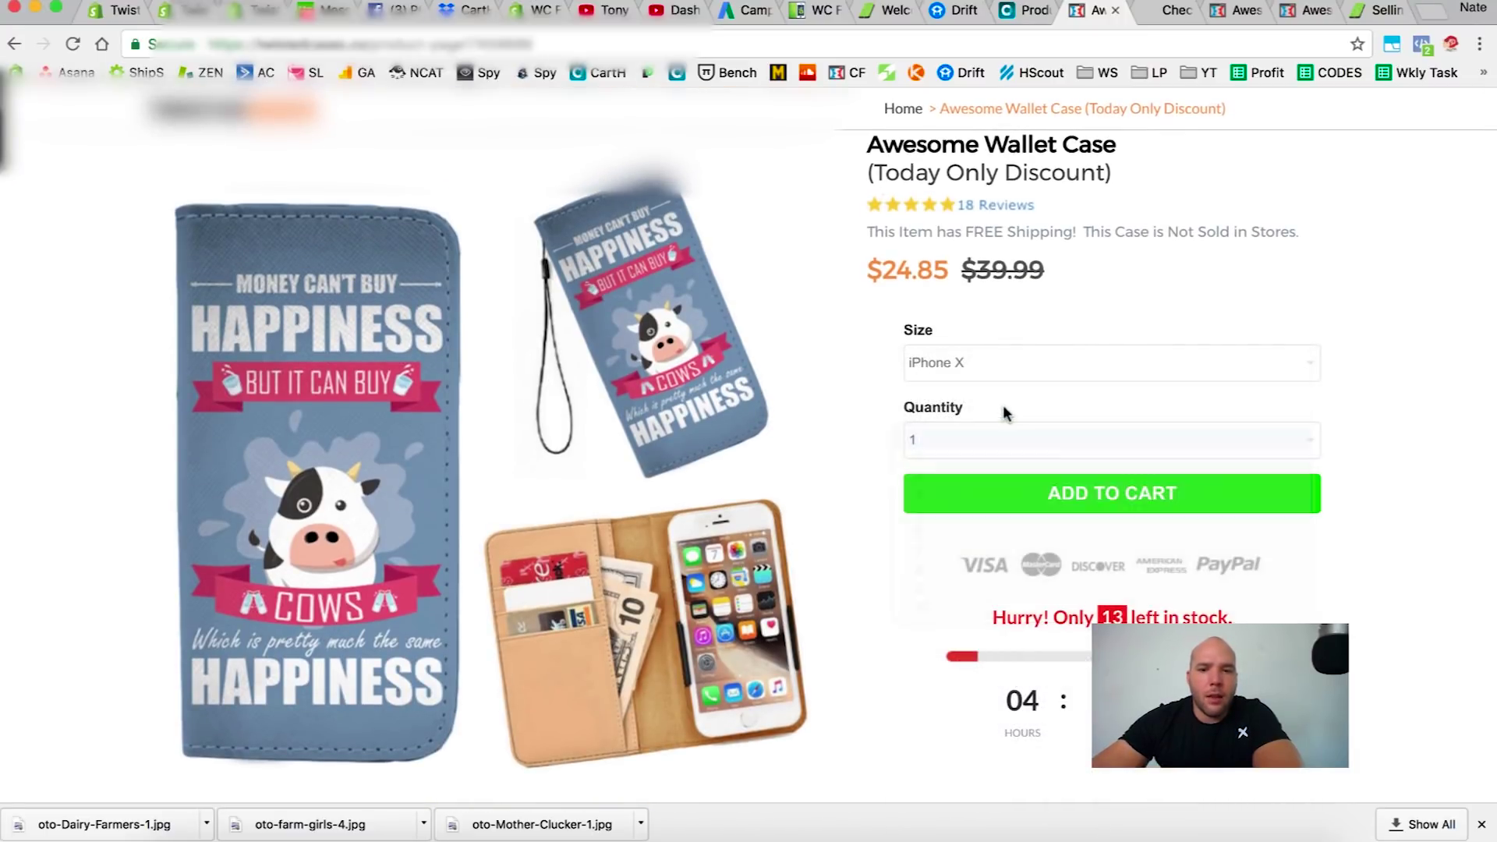
click(1055, 500)
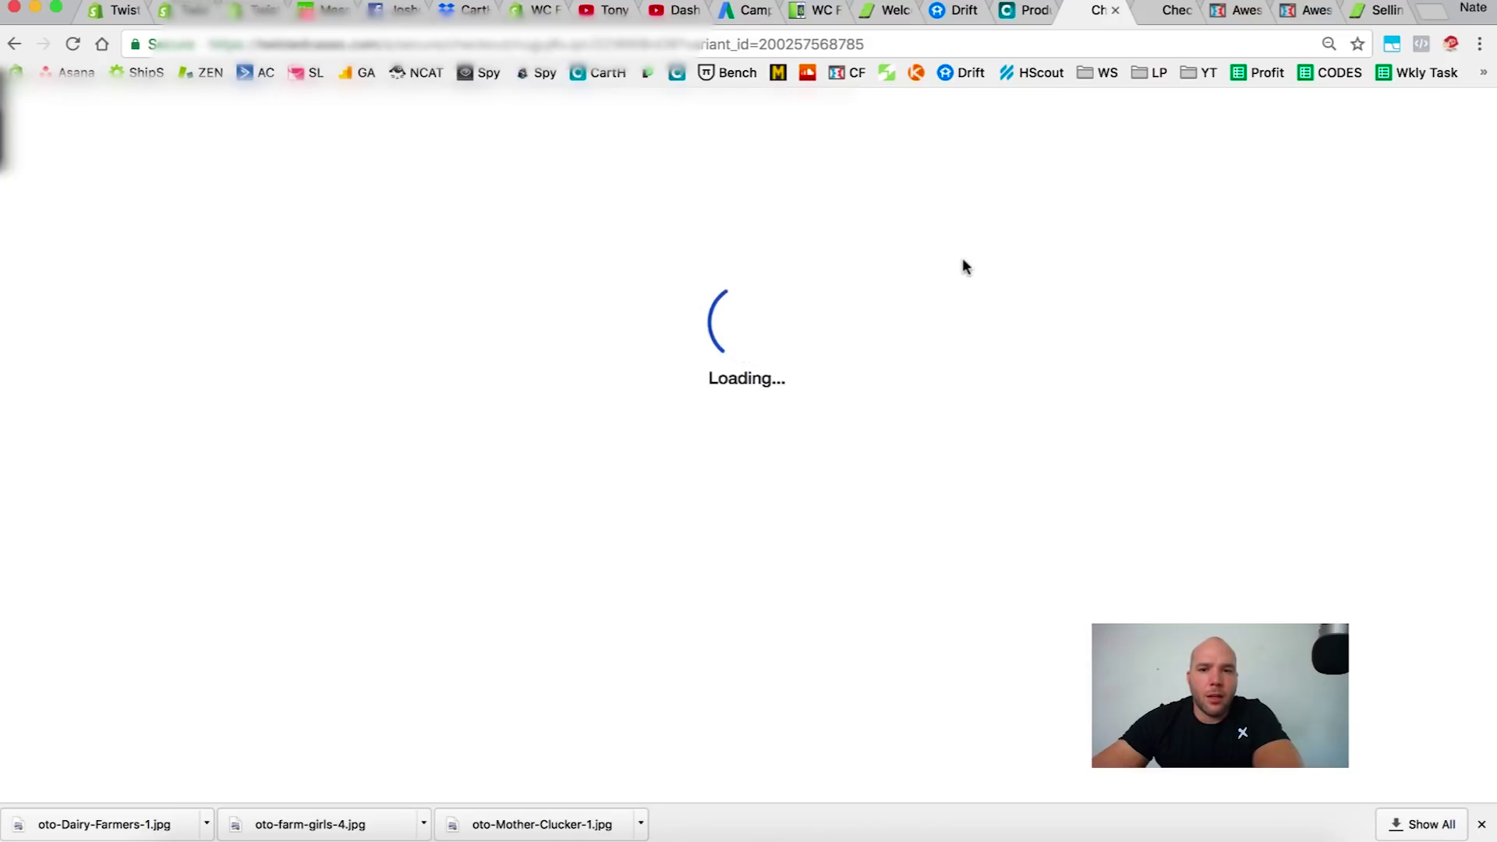
- Examine the one-page checkout, from the order summary and customer and shipping fields down to the payment options
scroll(704, 254, down, 2)
scroll(703, 257, down, 8)
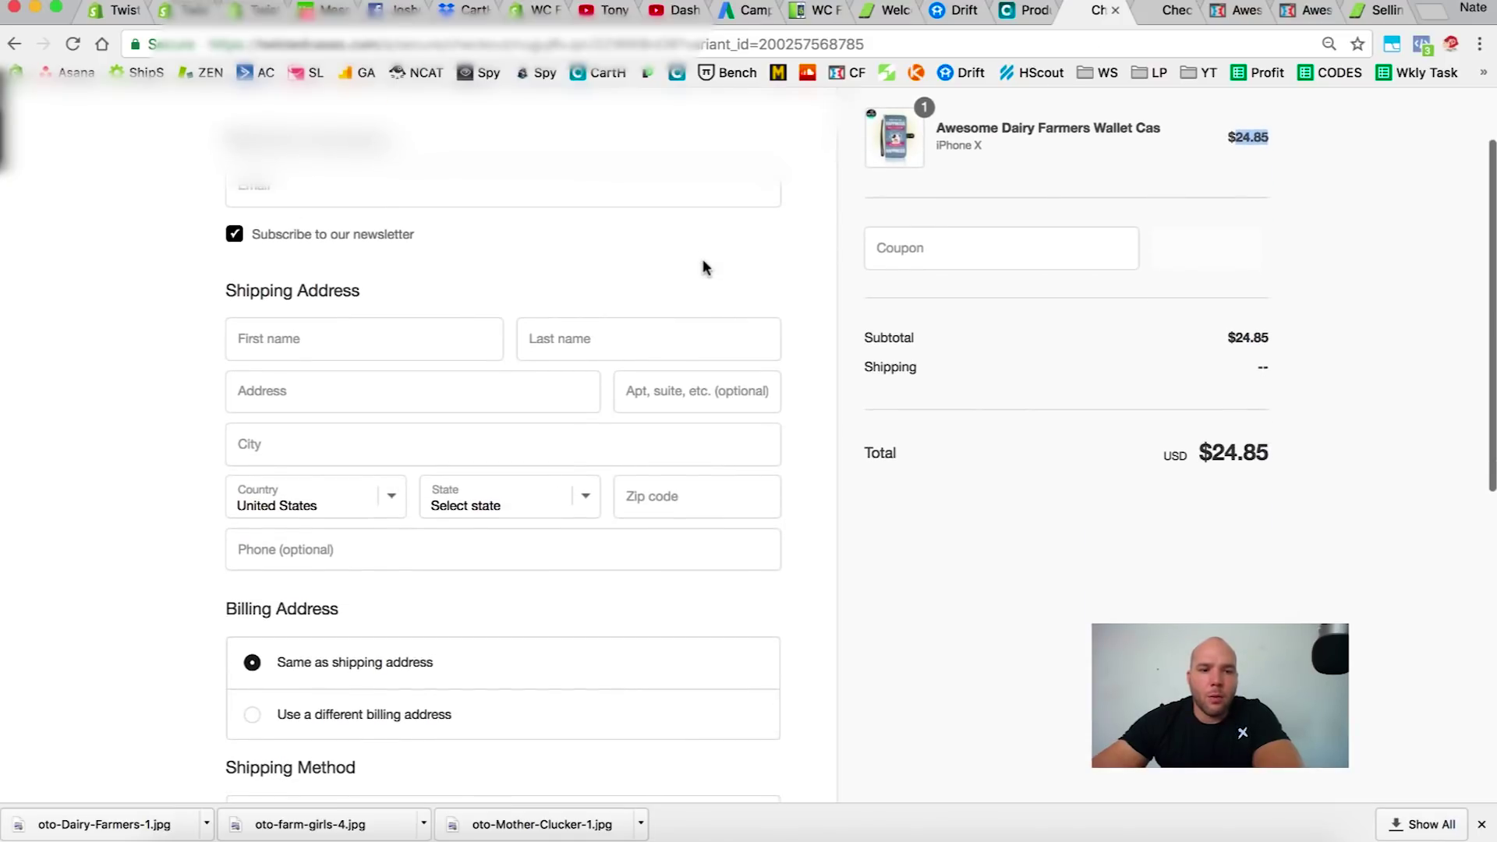
scroll(701, 310, up, 10)
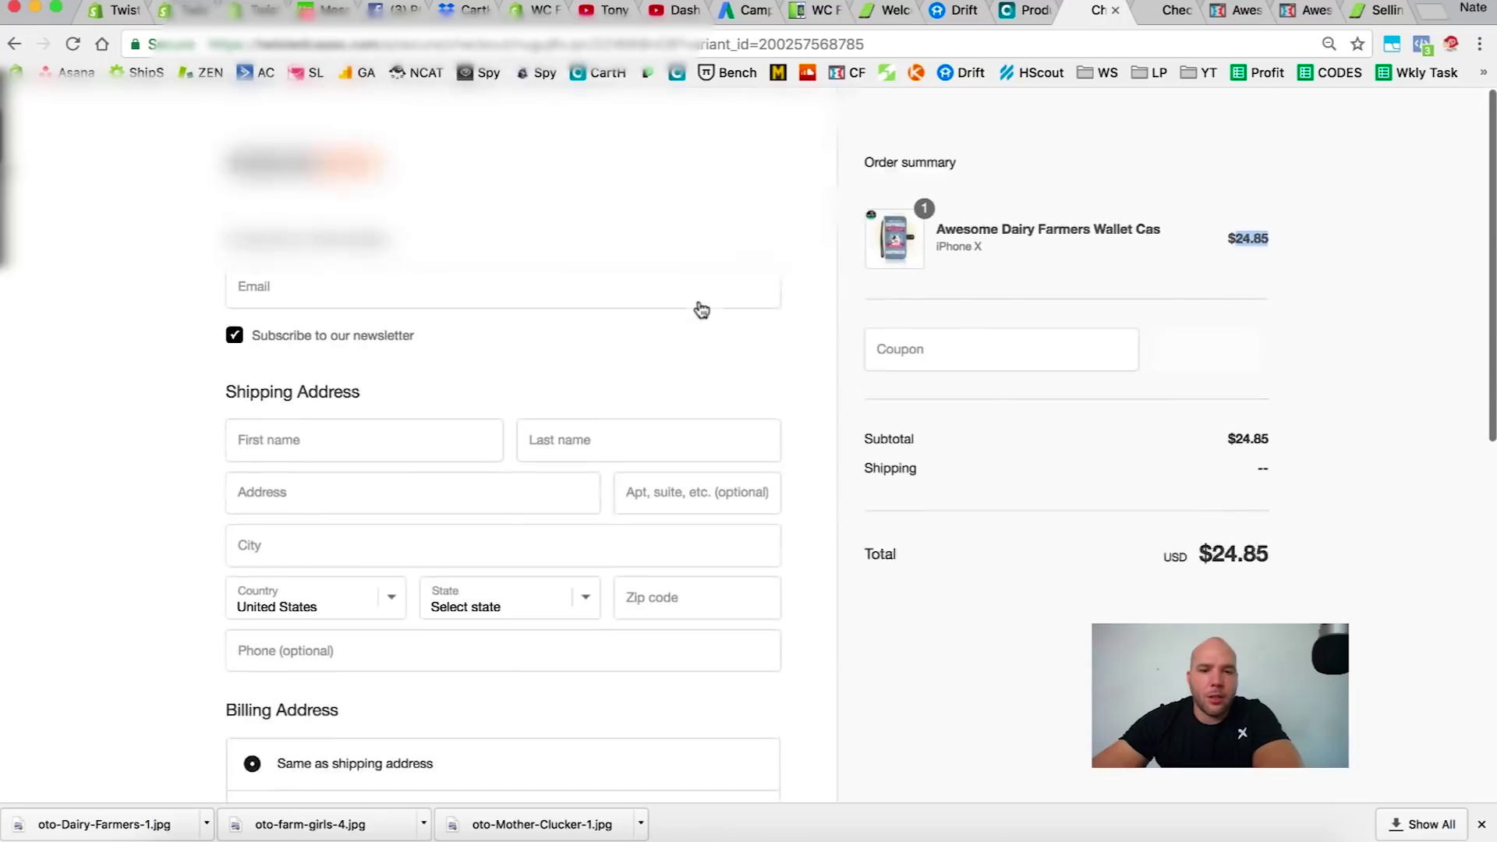
click(715, 255)
scroll(662, 453, down, 3)
scroll(662, 453, down, 5)
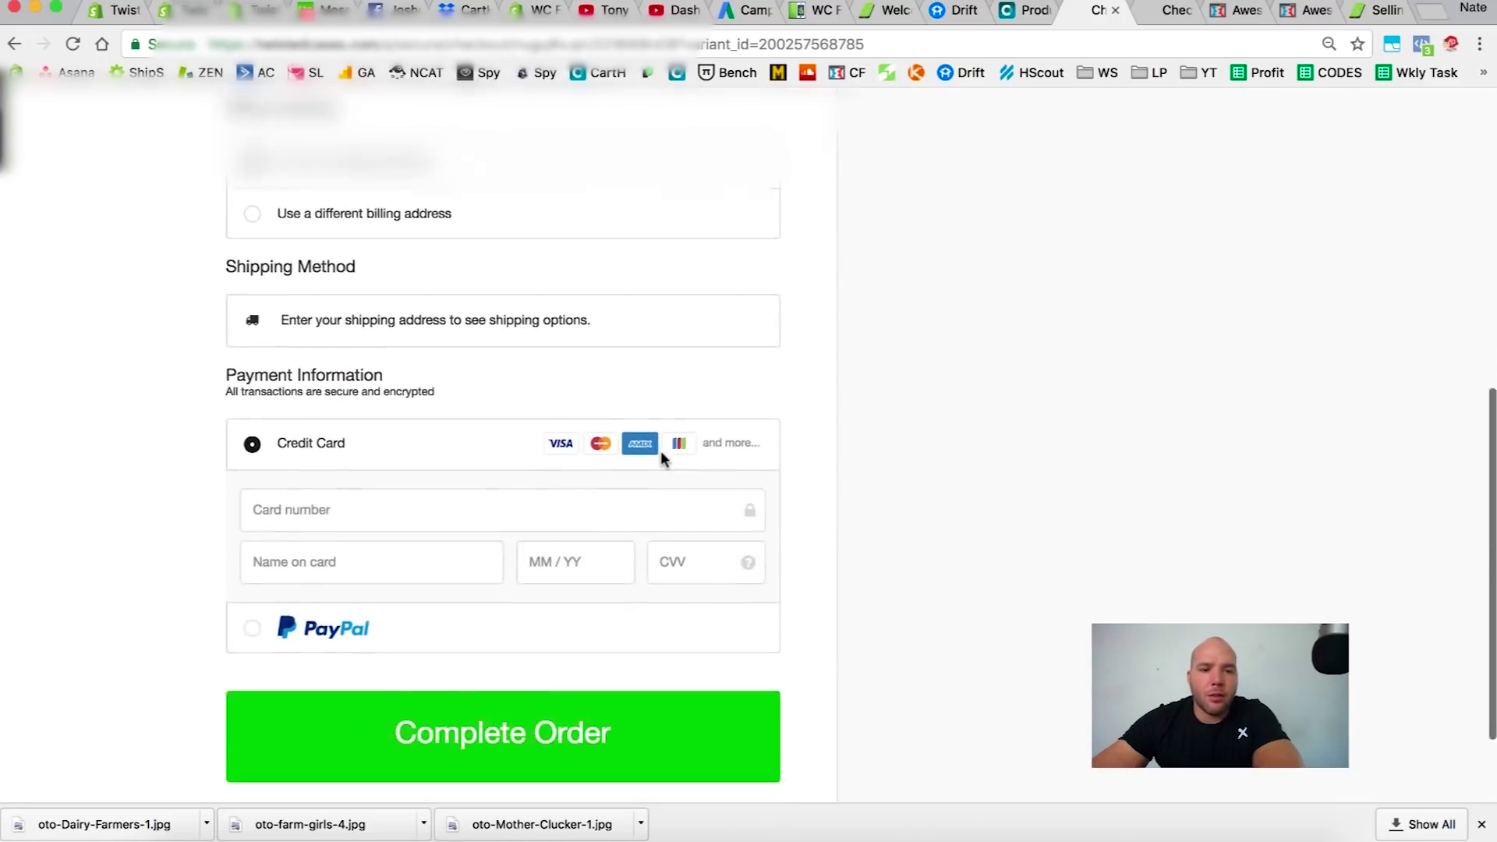
scroll(765, 295, up, 9)
scroll(766, 292, down, 2)
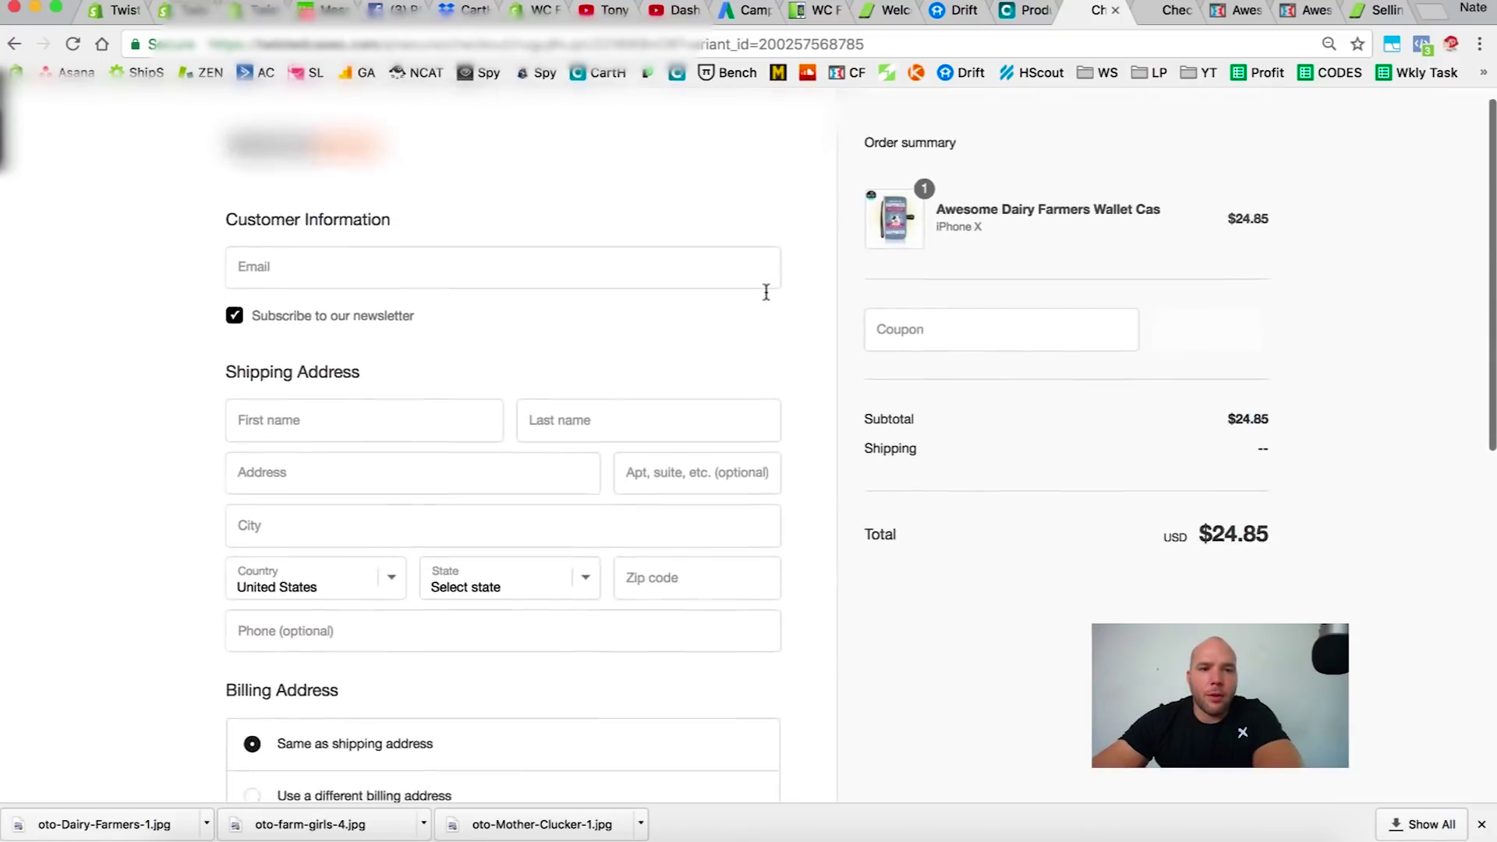